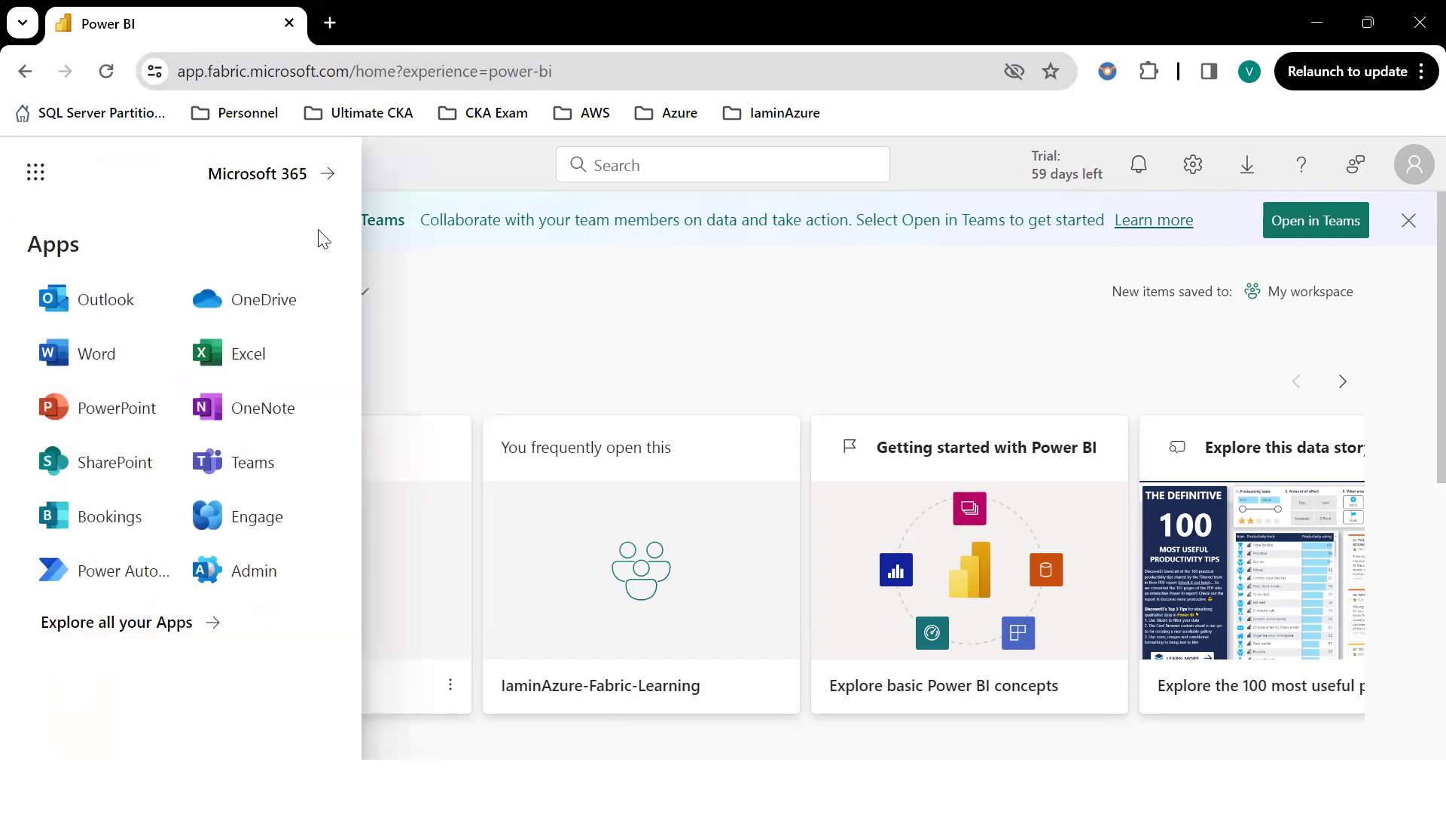
Close the apps list, visit the Microsoft Fabric home, and switch back to Power BI.
left_click(430, 361)
left_click(40, 723)
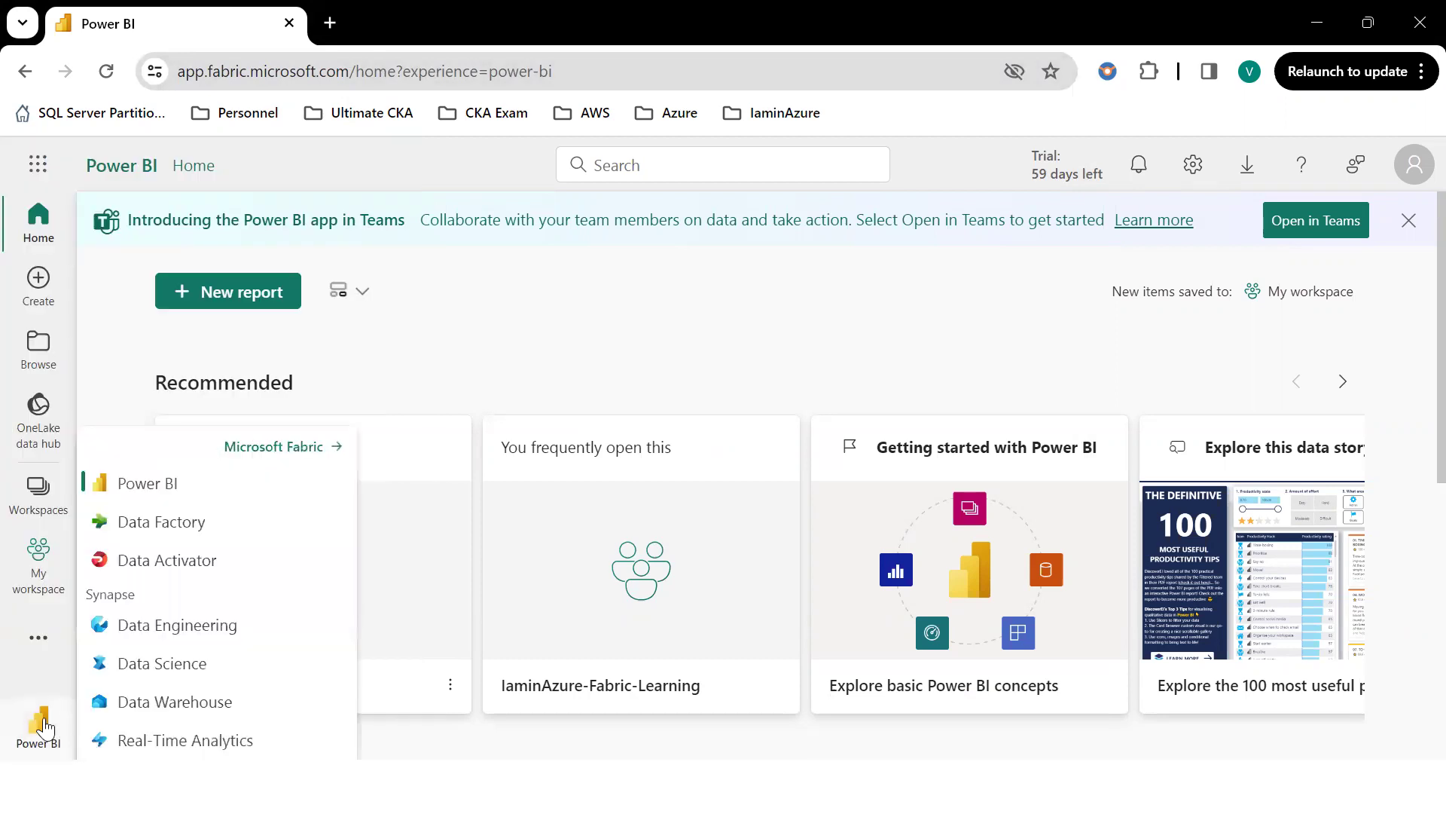
left_click(273, 450)
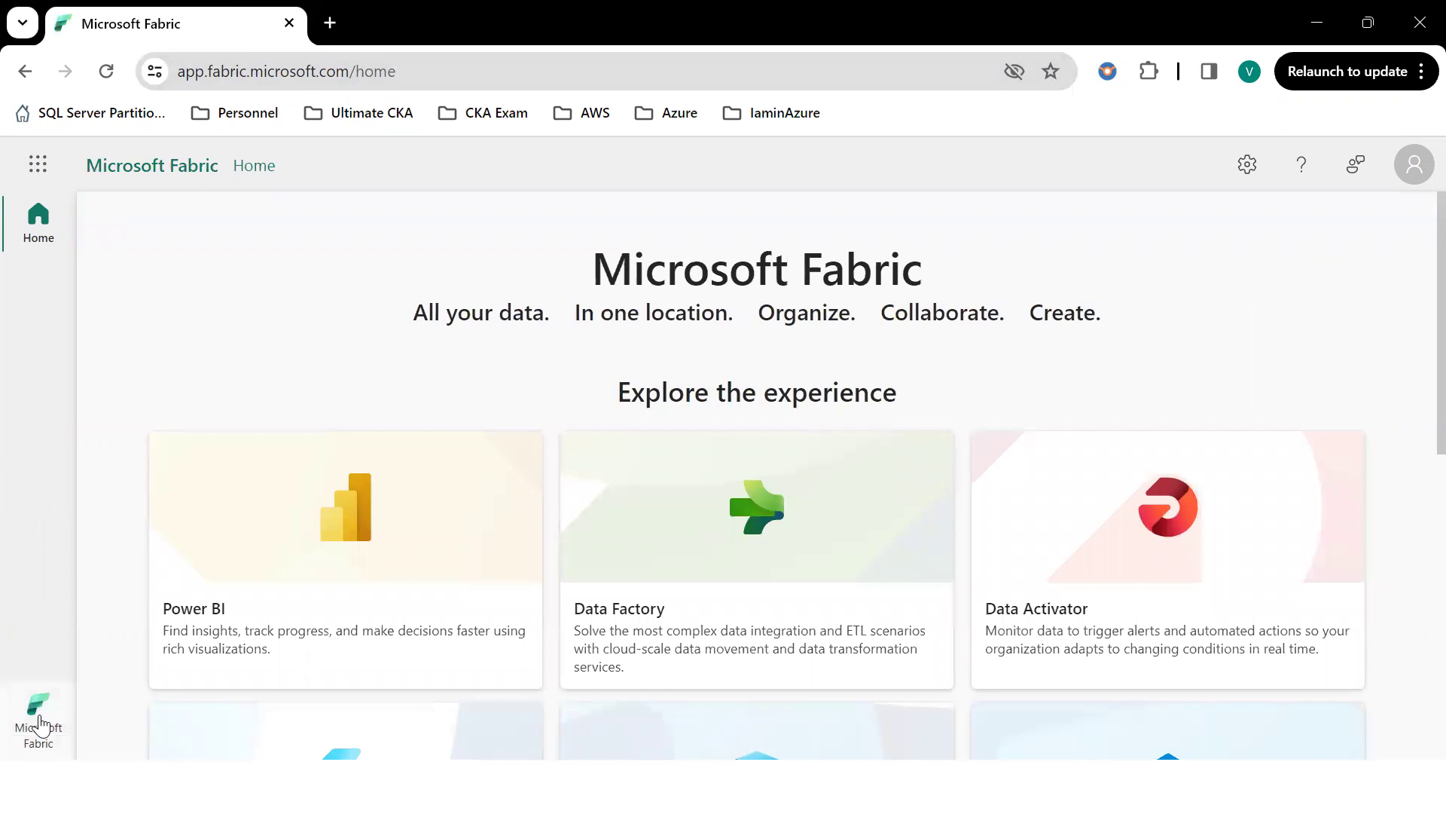
left_click(38, 712)
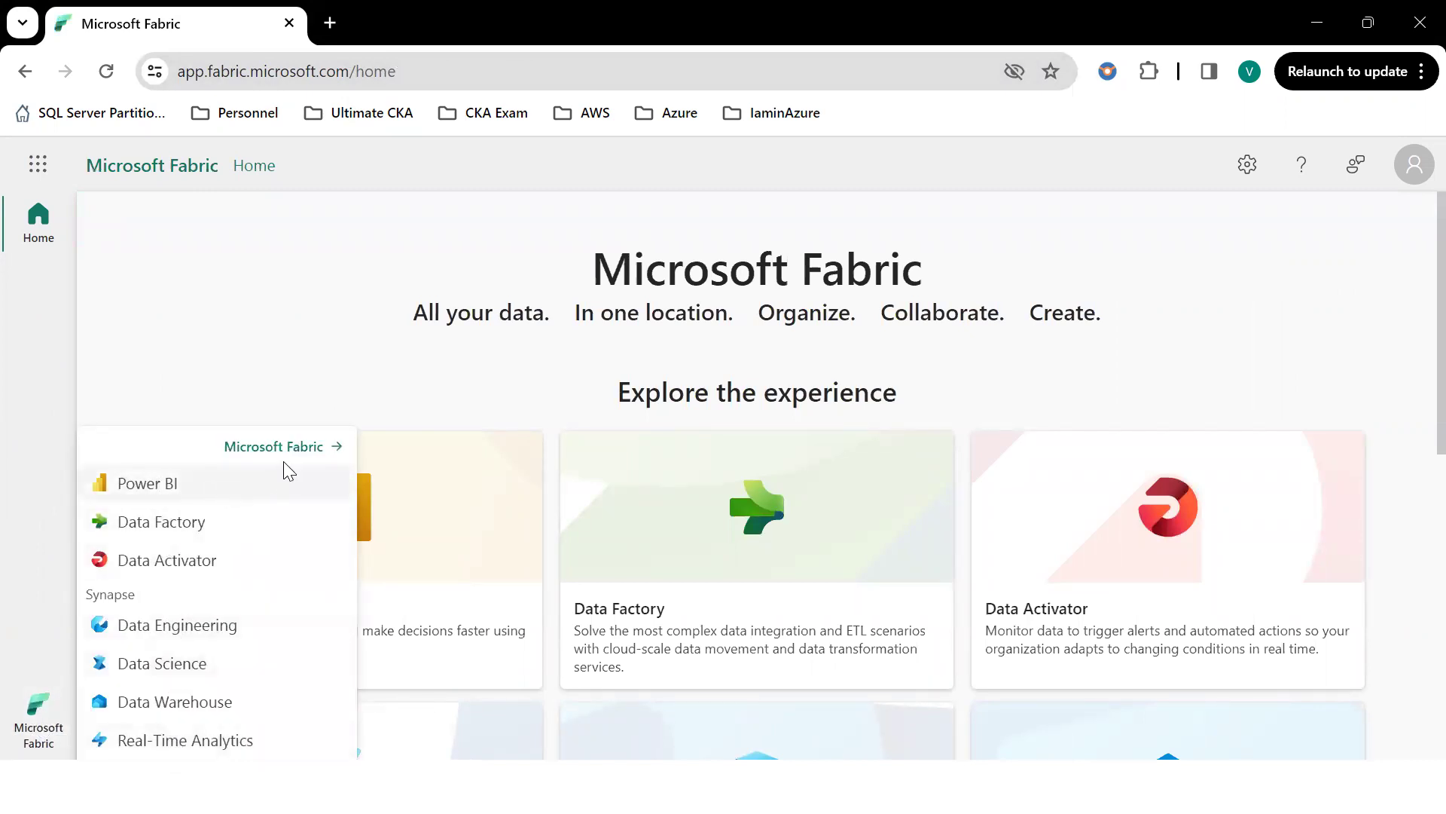
left_click(169, 485)
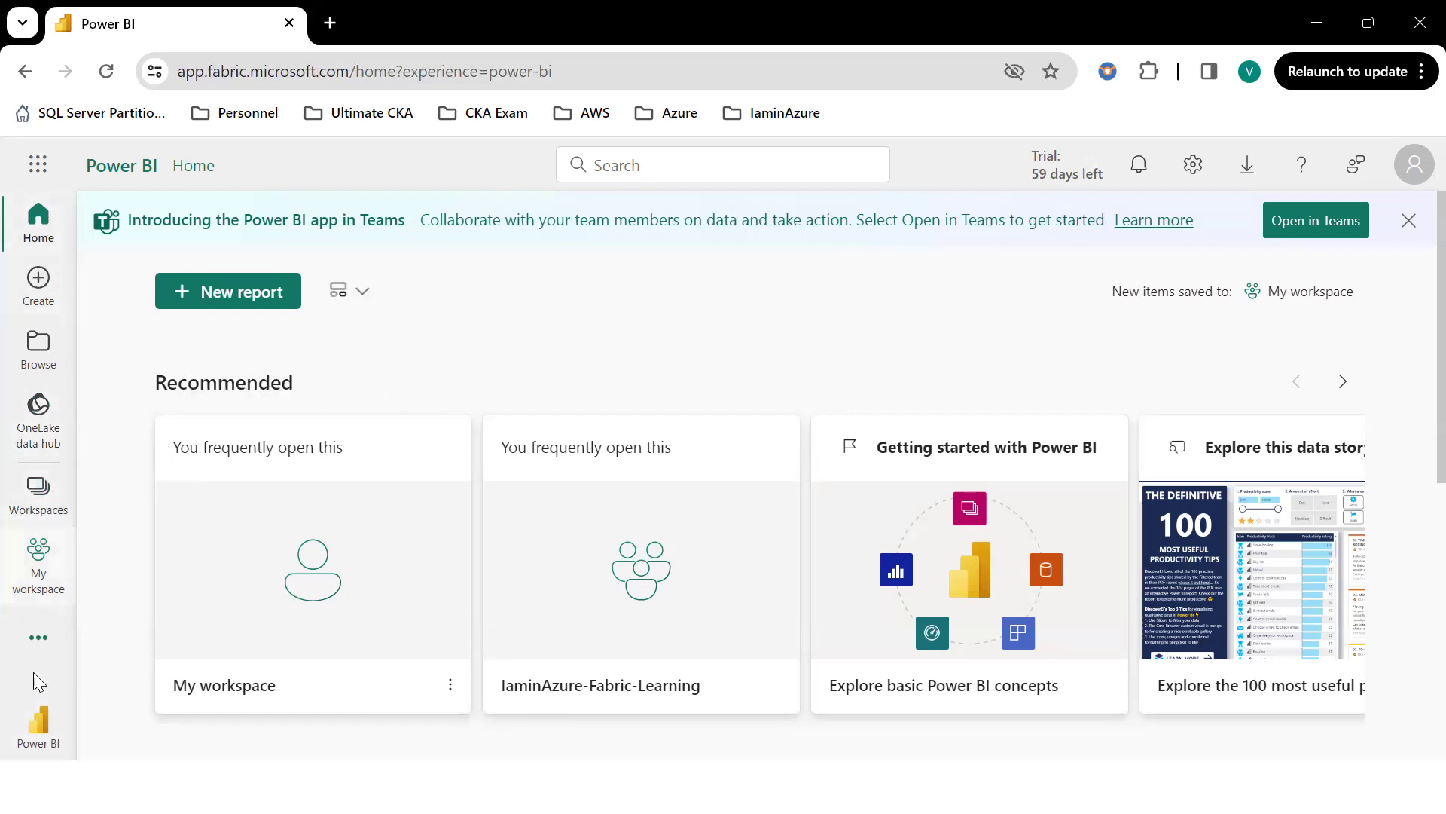
Create a new workspace named 'IaminAzure-MS-Fabric-2023' from the Workspaces list.
left_click(35, 505)
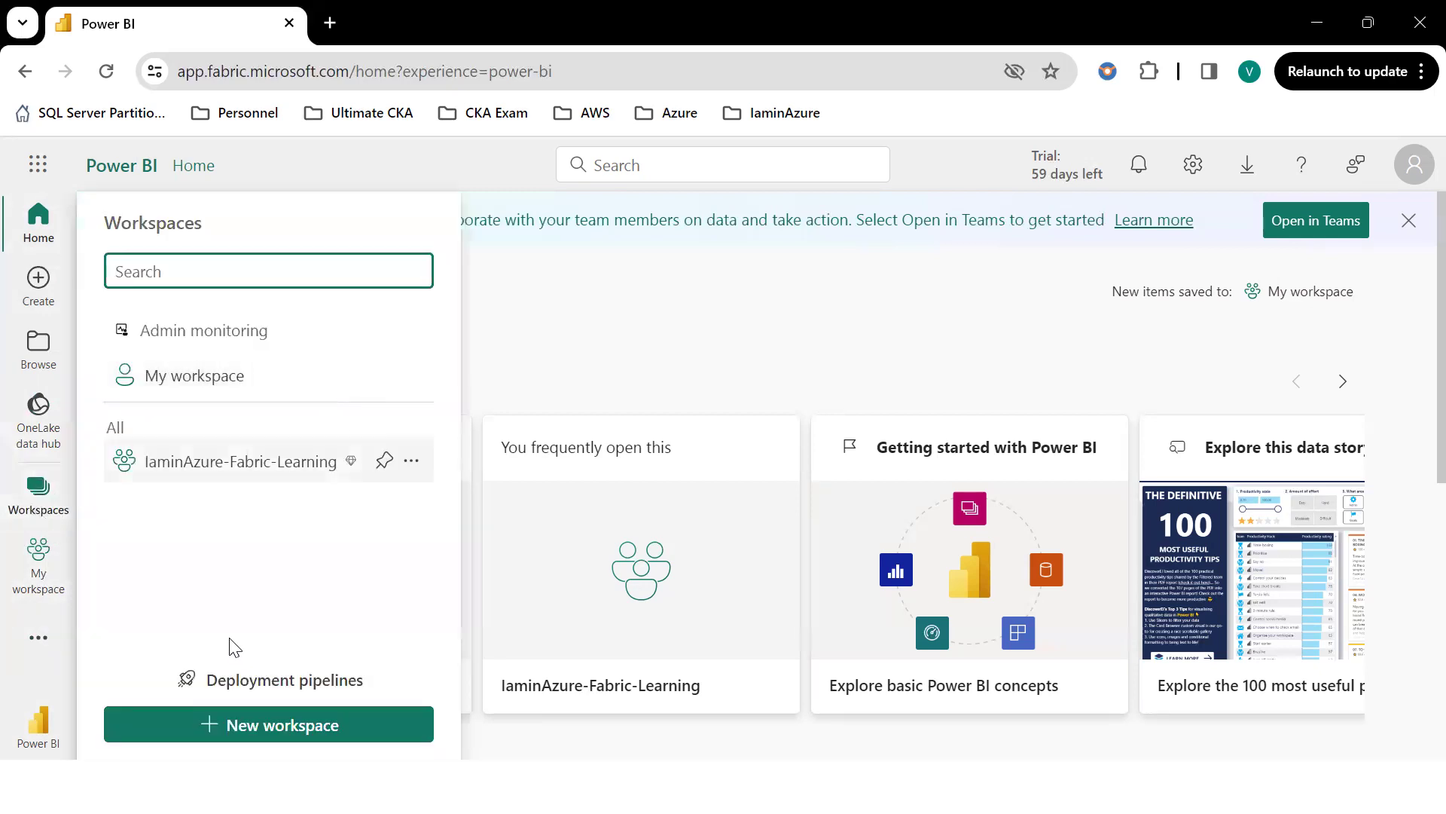
left_click(293, 734)
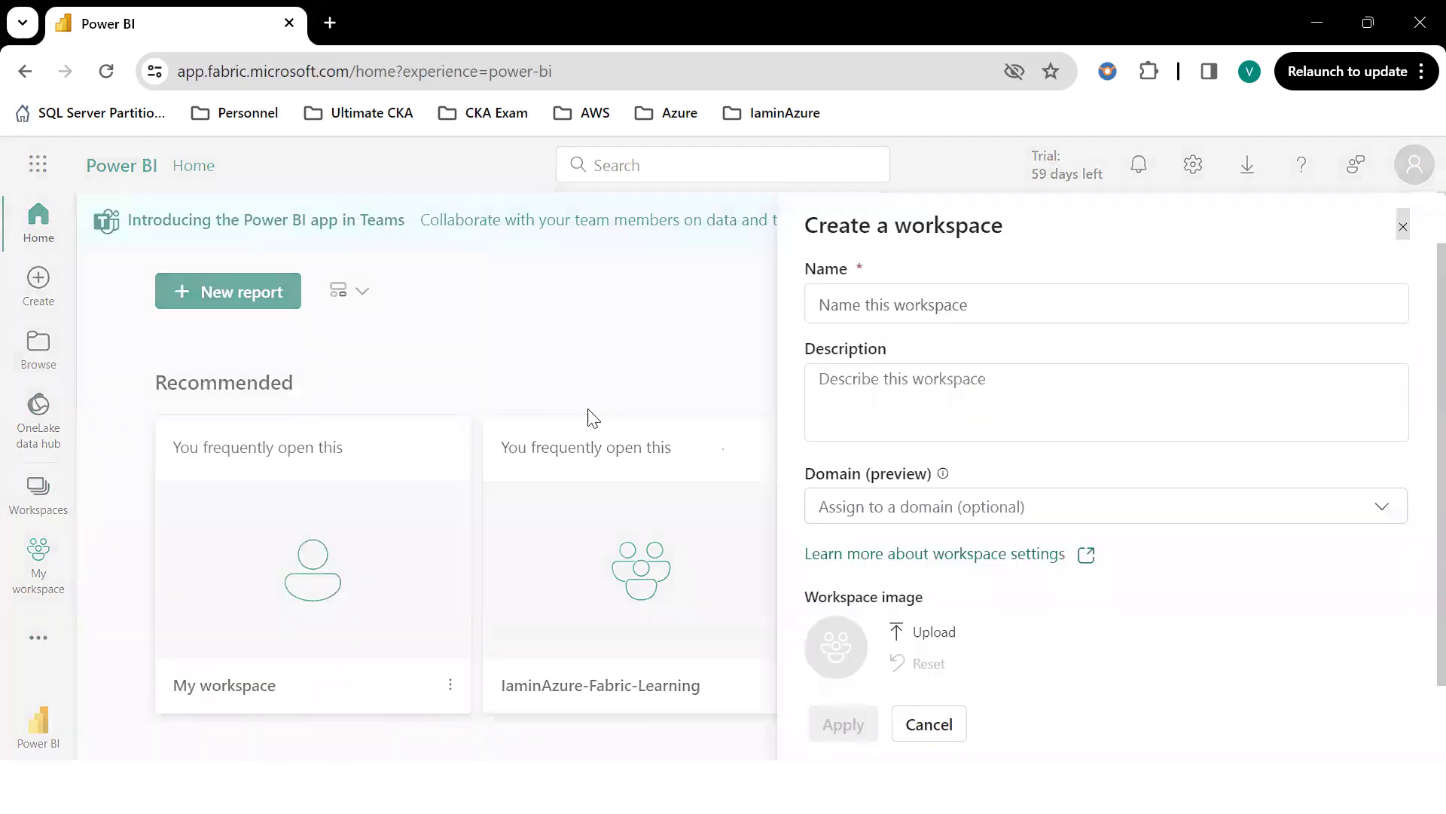
left_click(909, 301)
type("IaminAzure-MS-Fabric-2023")
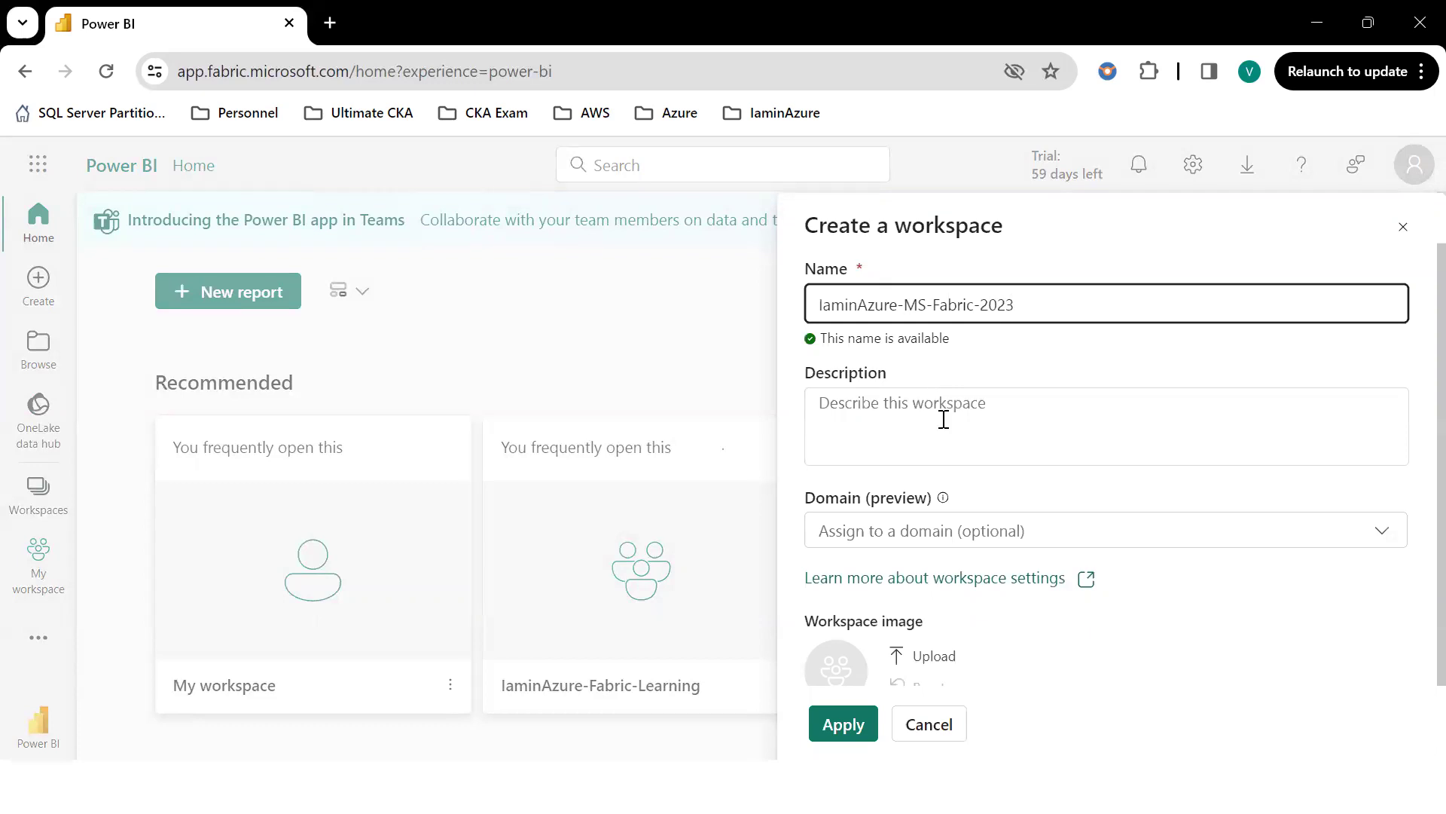
left_click(908, 413)
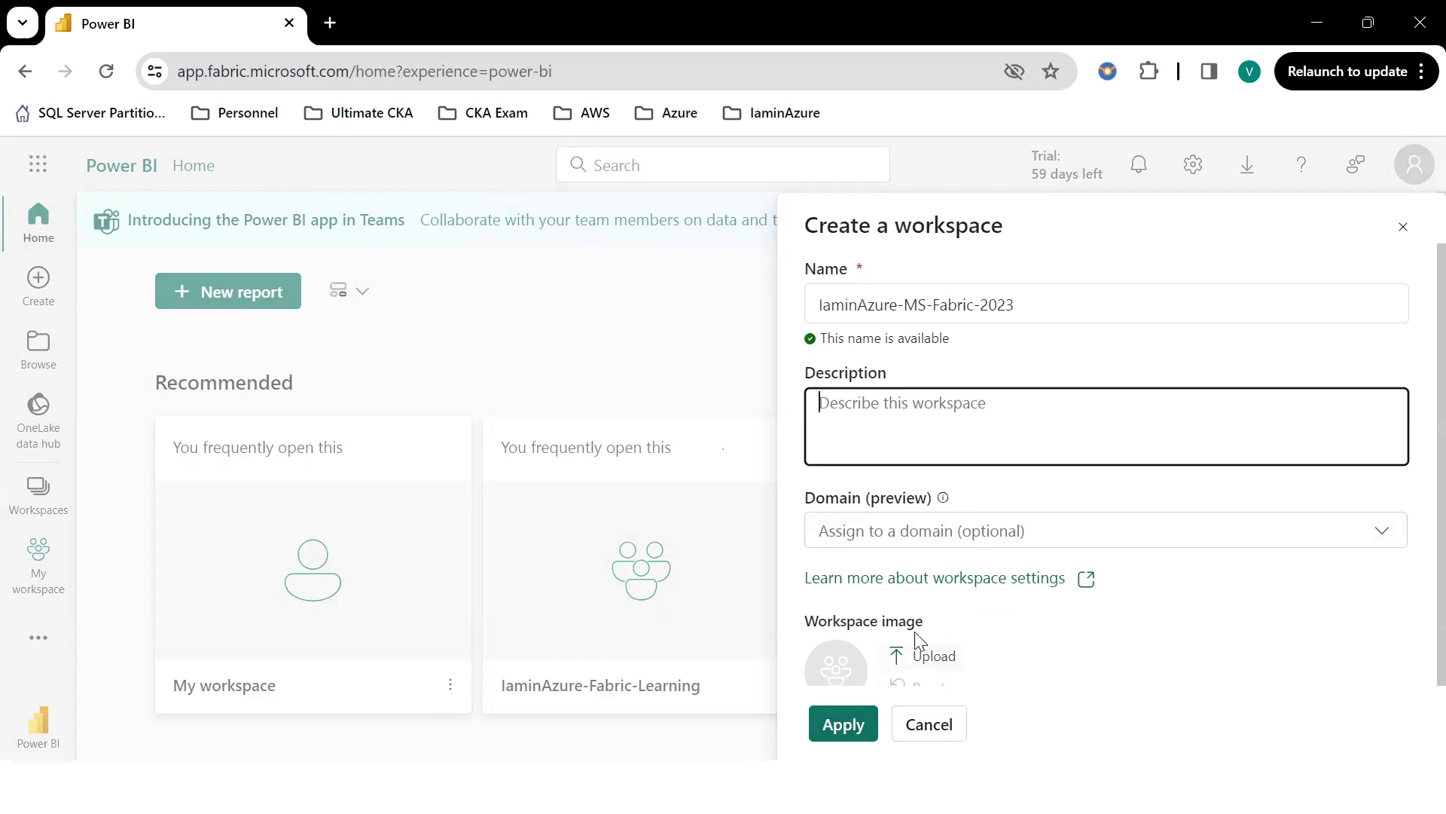
scroll(893, 670, "down", 2)
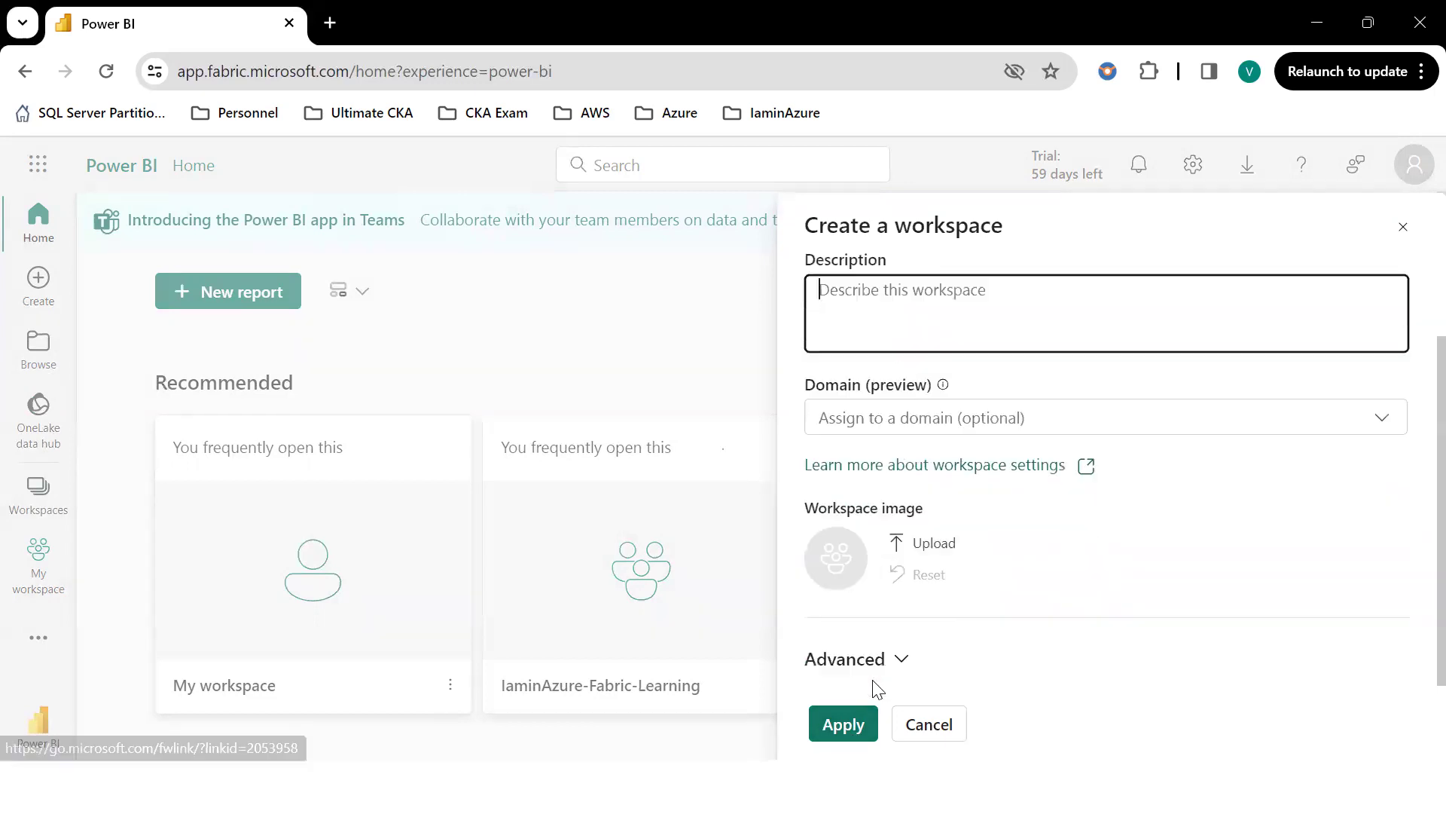
left_click(849, 724)
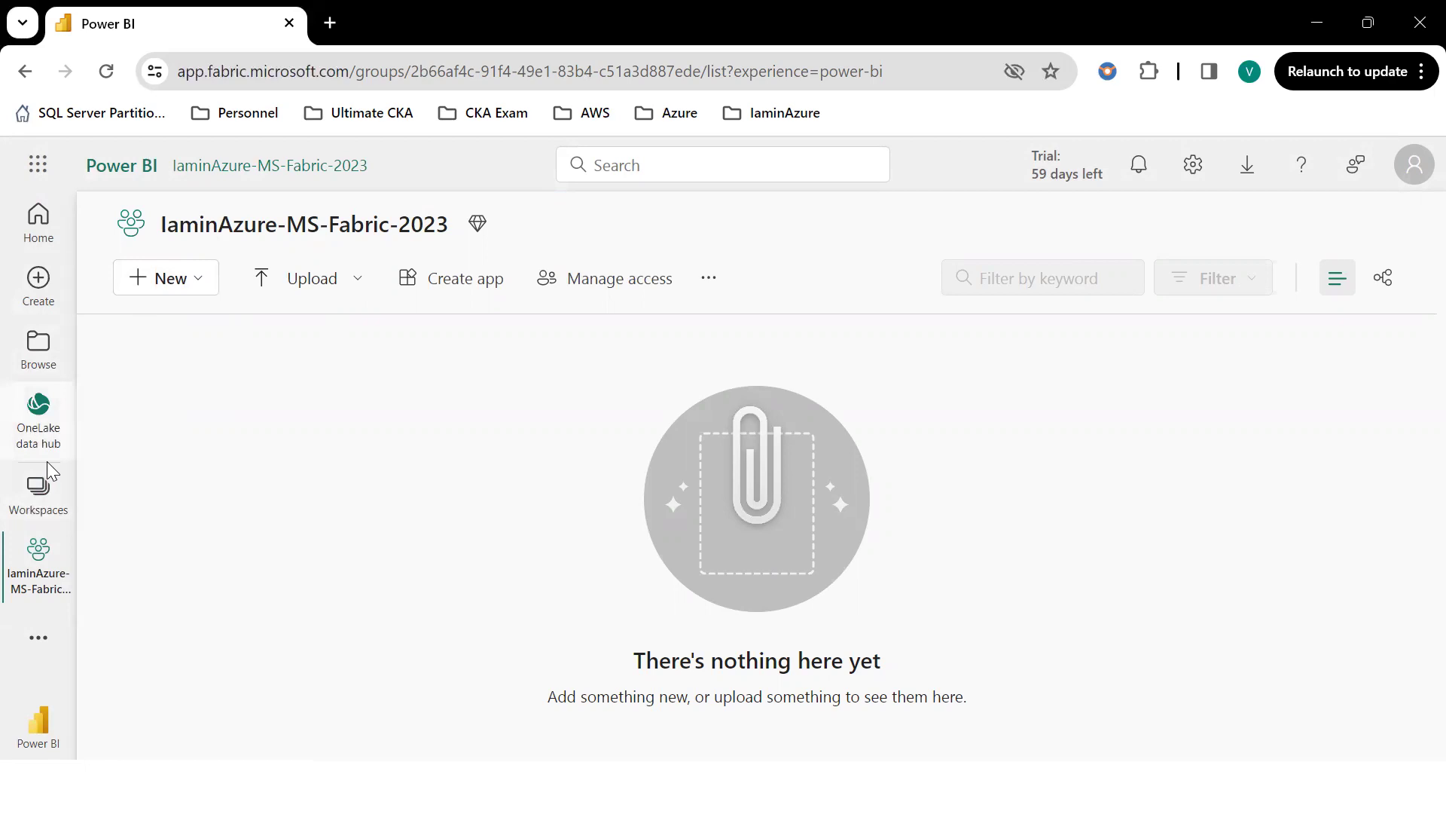
left_click(42, 441)
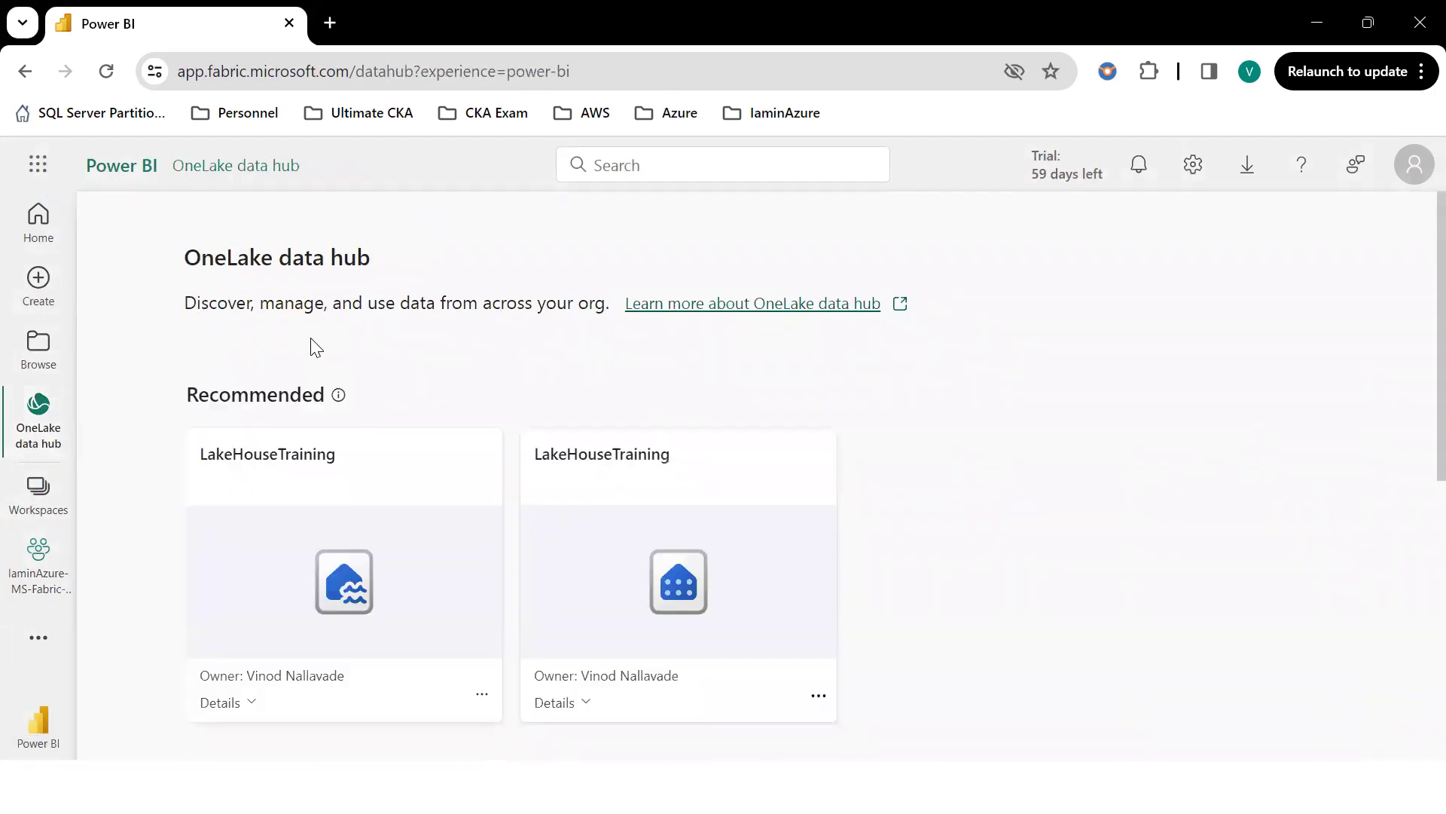
scroll(934, 480, "down", 5)
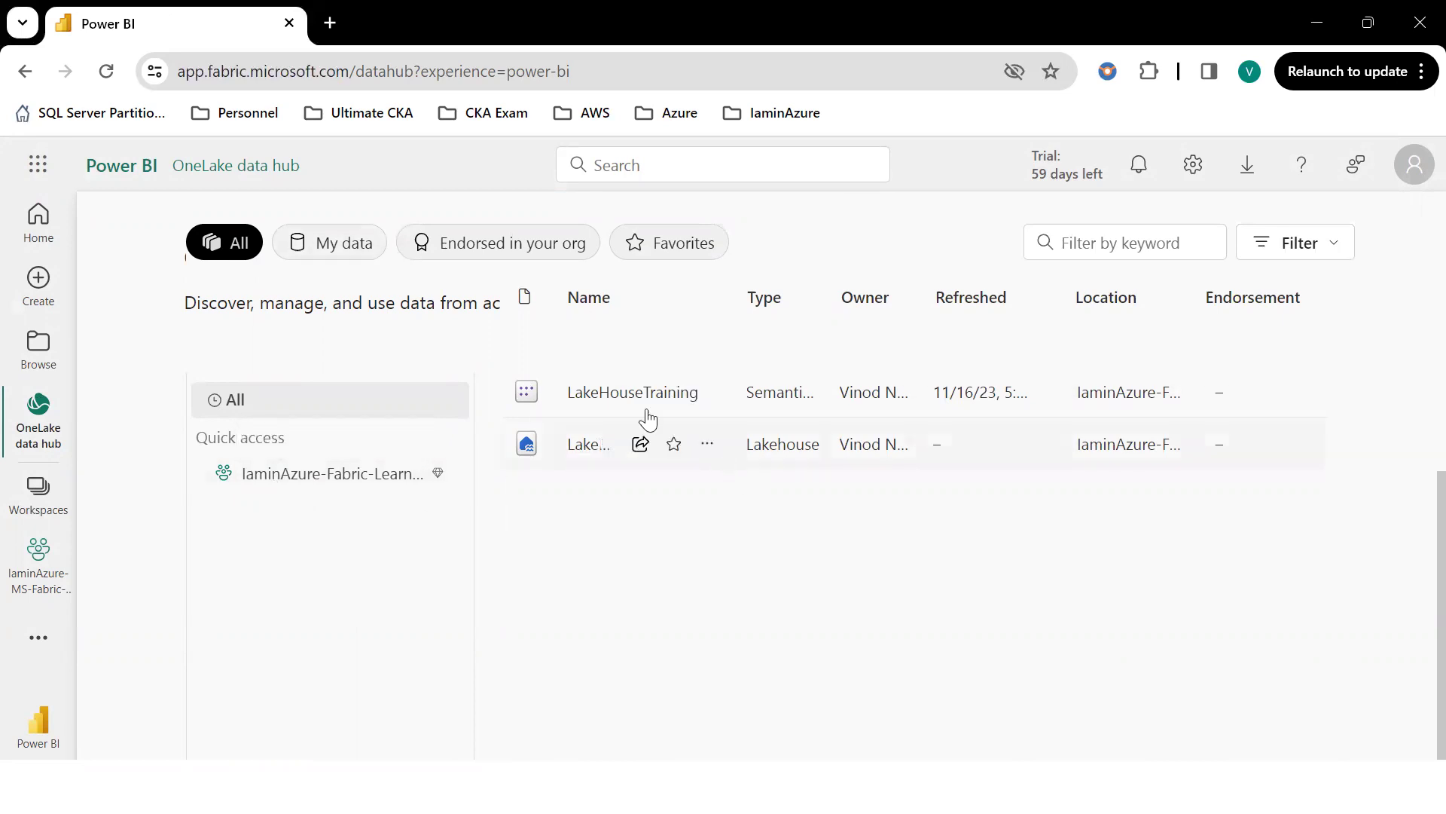
scroll(329, 414, "up", 5)
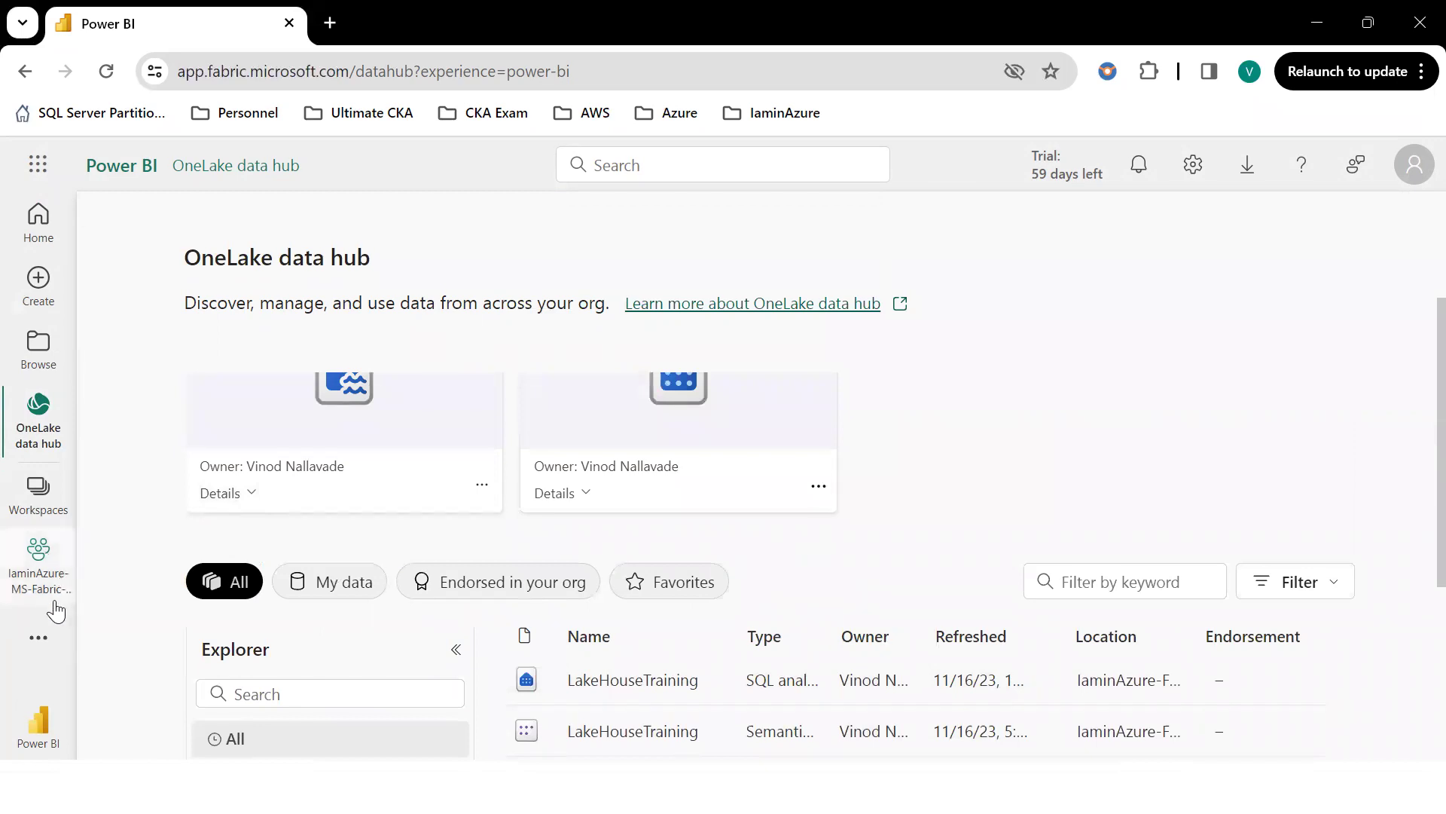
scroll(553, 535, "down", 5)
scroll(191, 605, "up", 5)
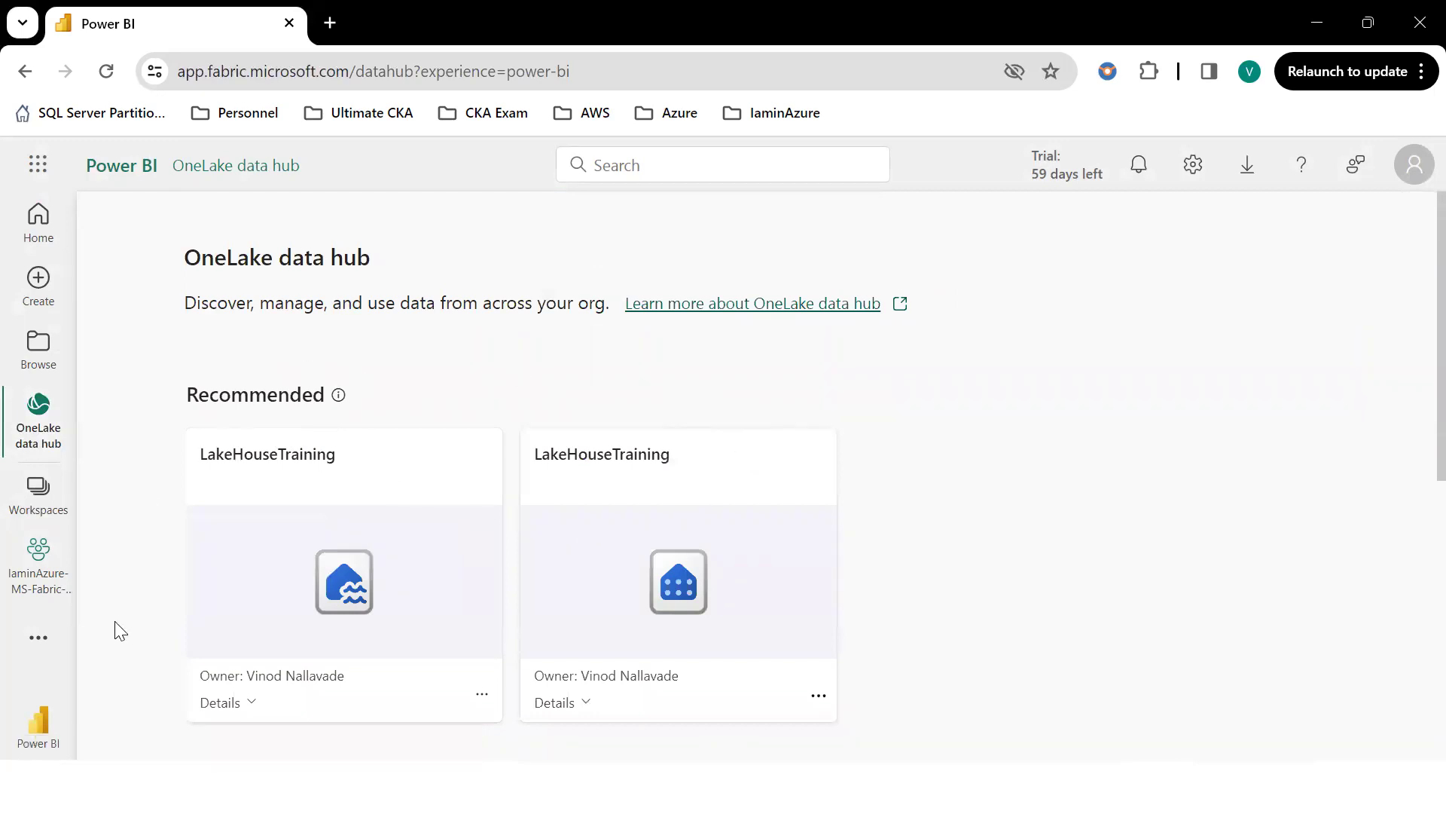
left_click(72, 594)
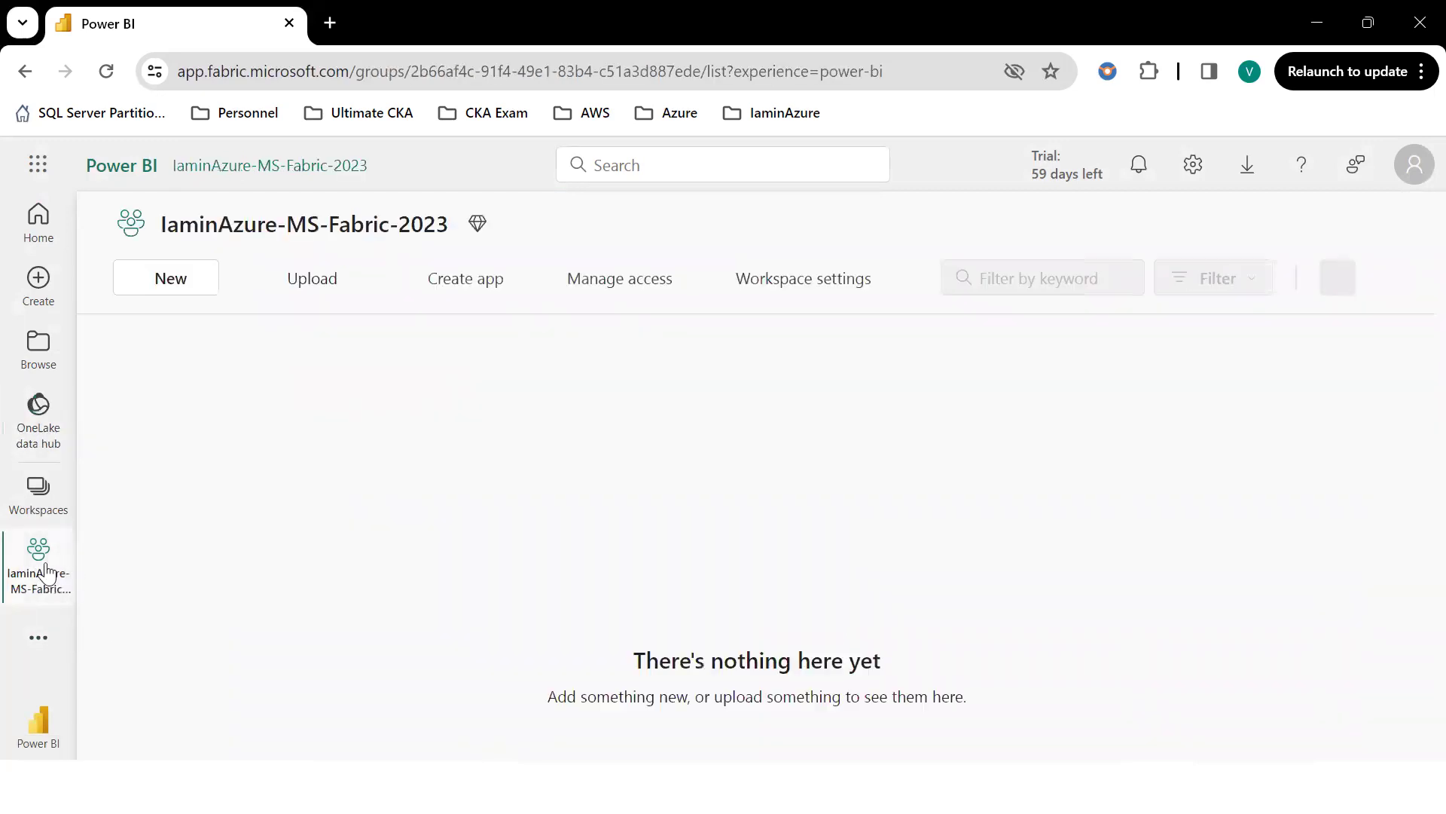
left_click(202, 283)
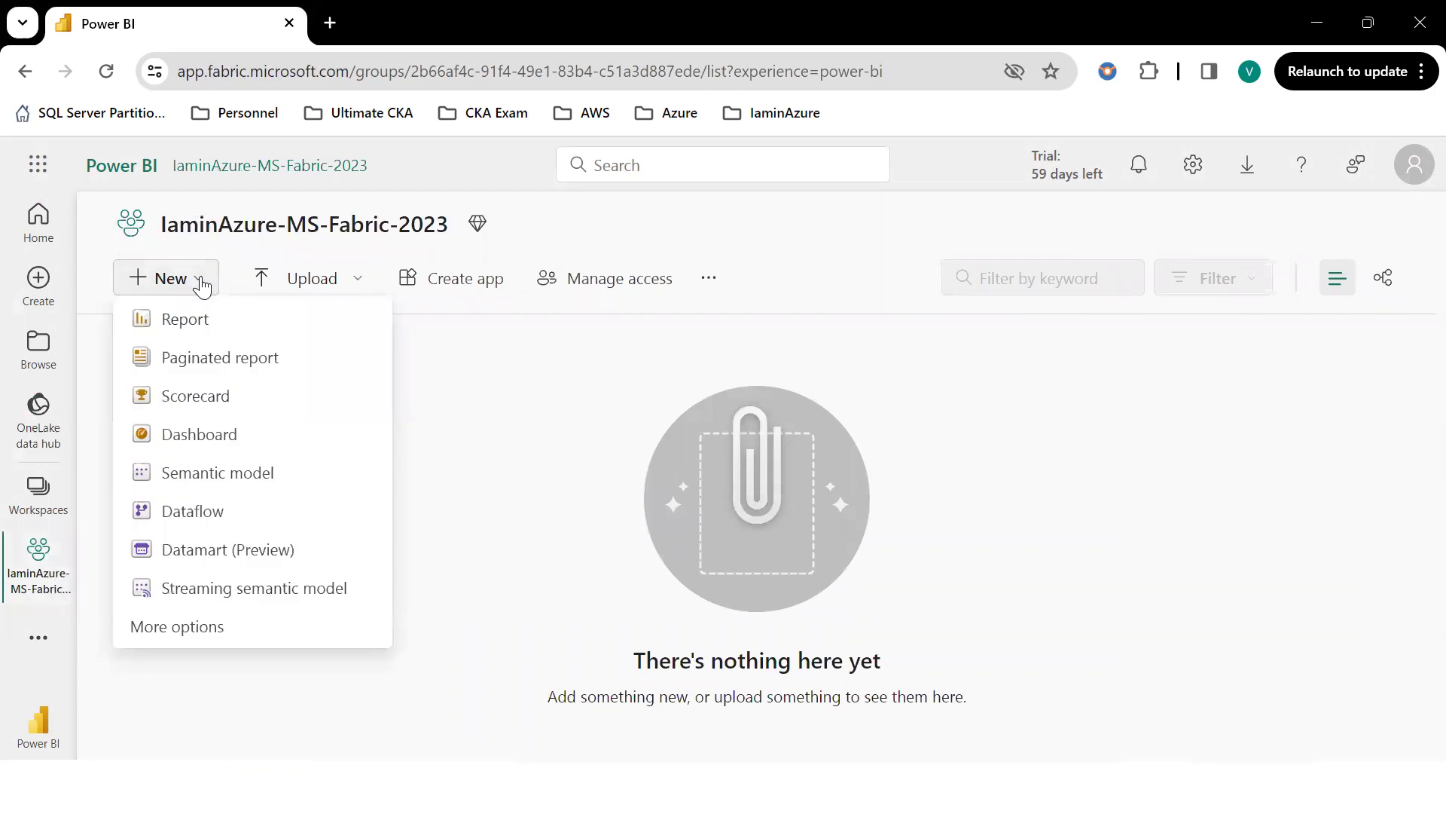
left_click(516, 499)
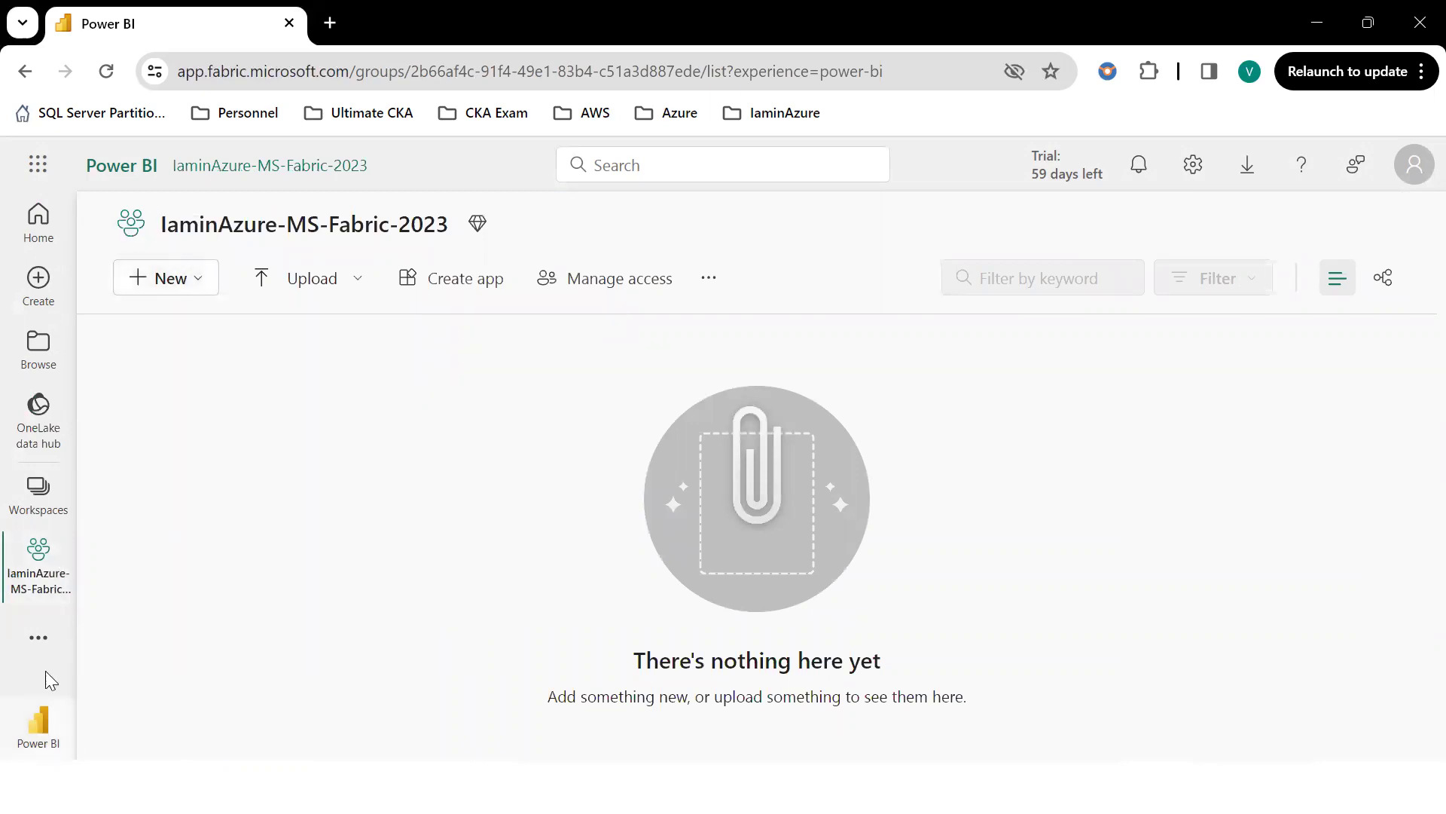
left_click(43, 511)
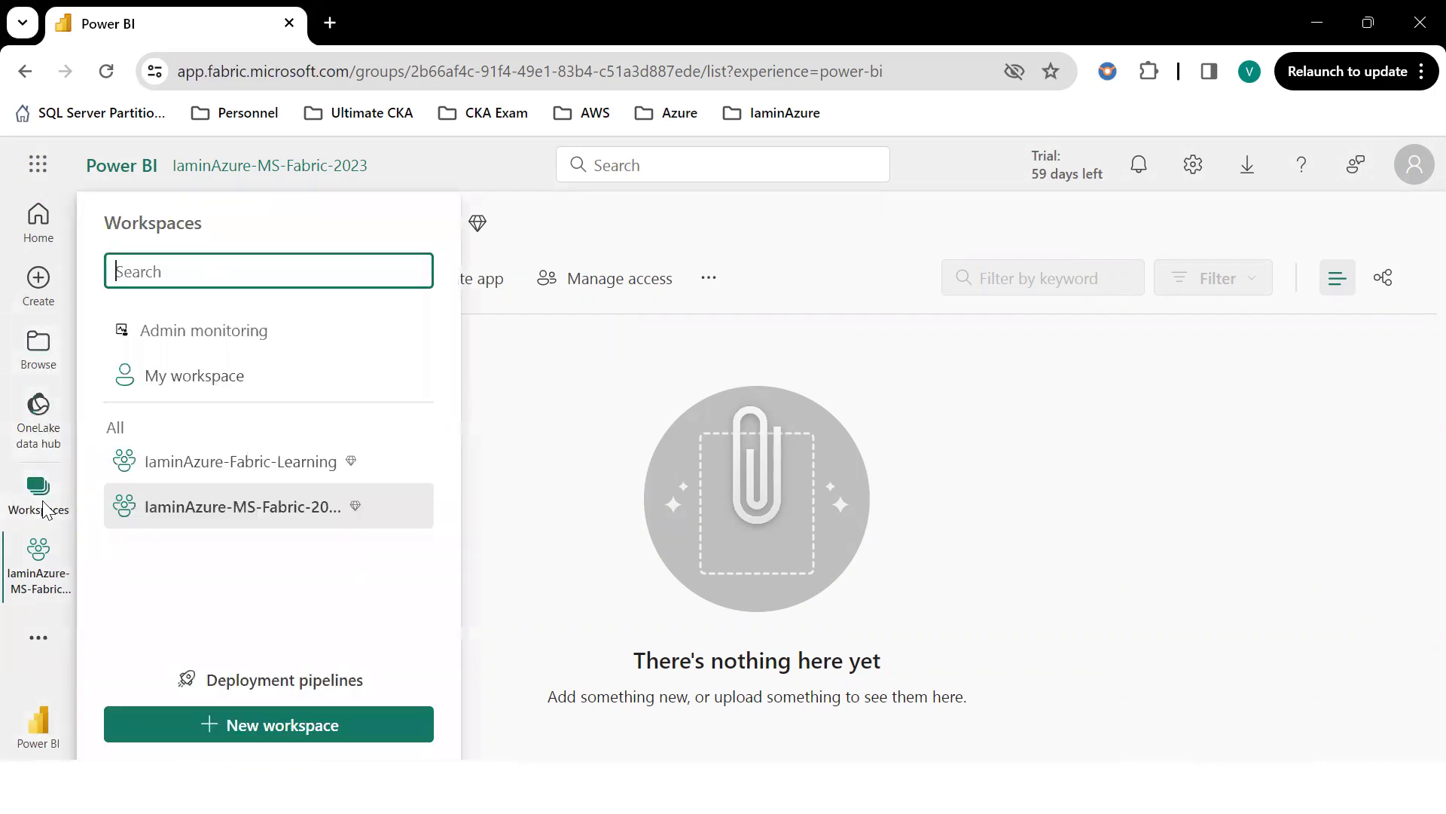
left_click(290, 530)
left_click(41, 426)
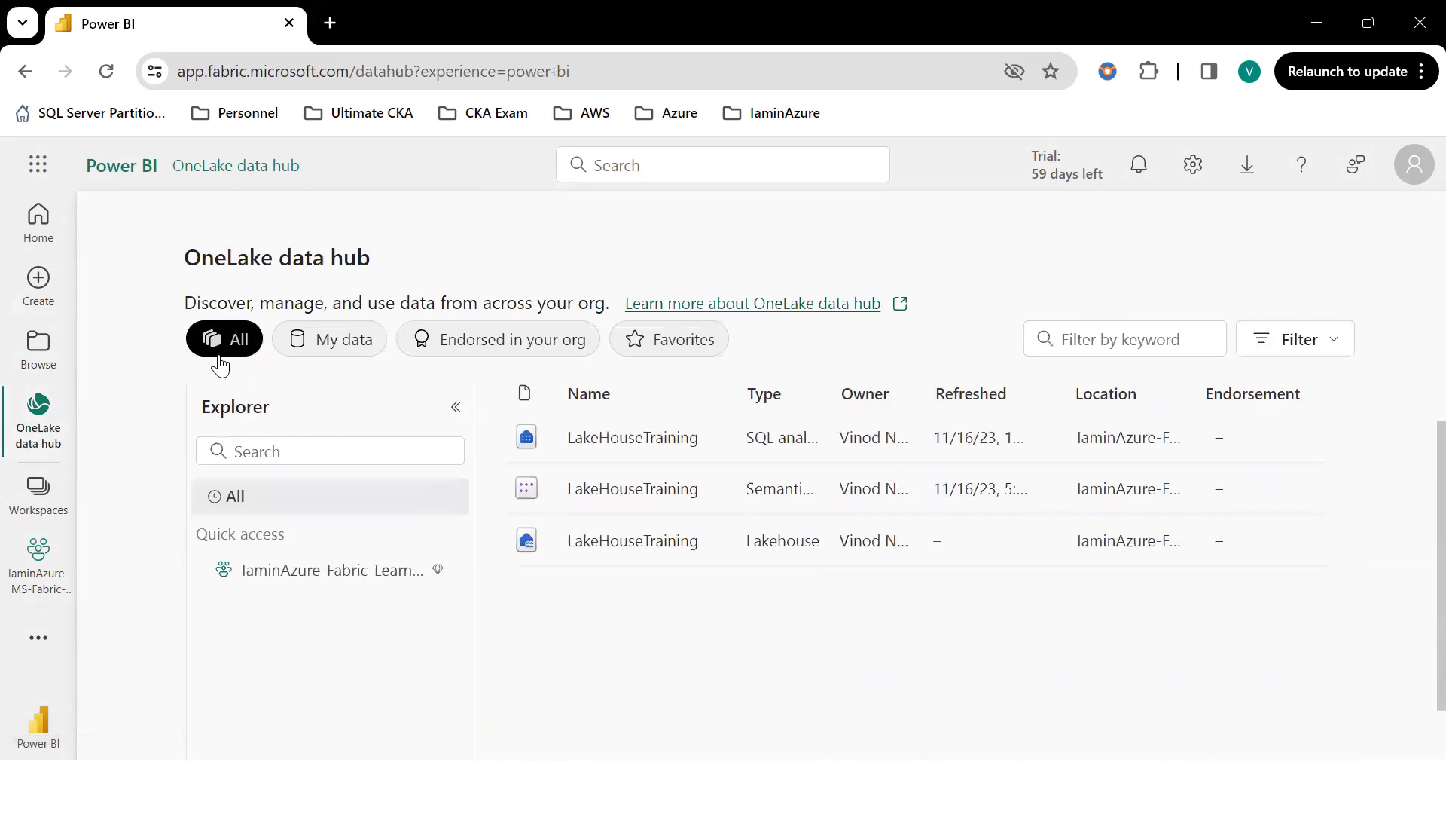
scroll(1051, 602, "down", 2)
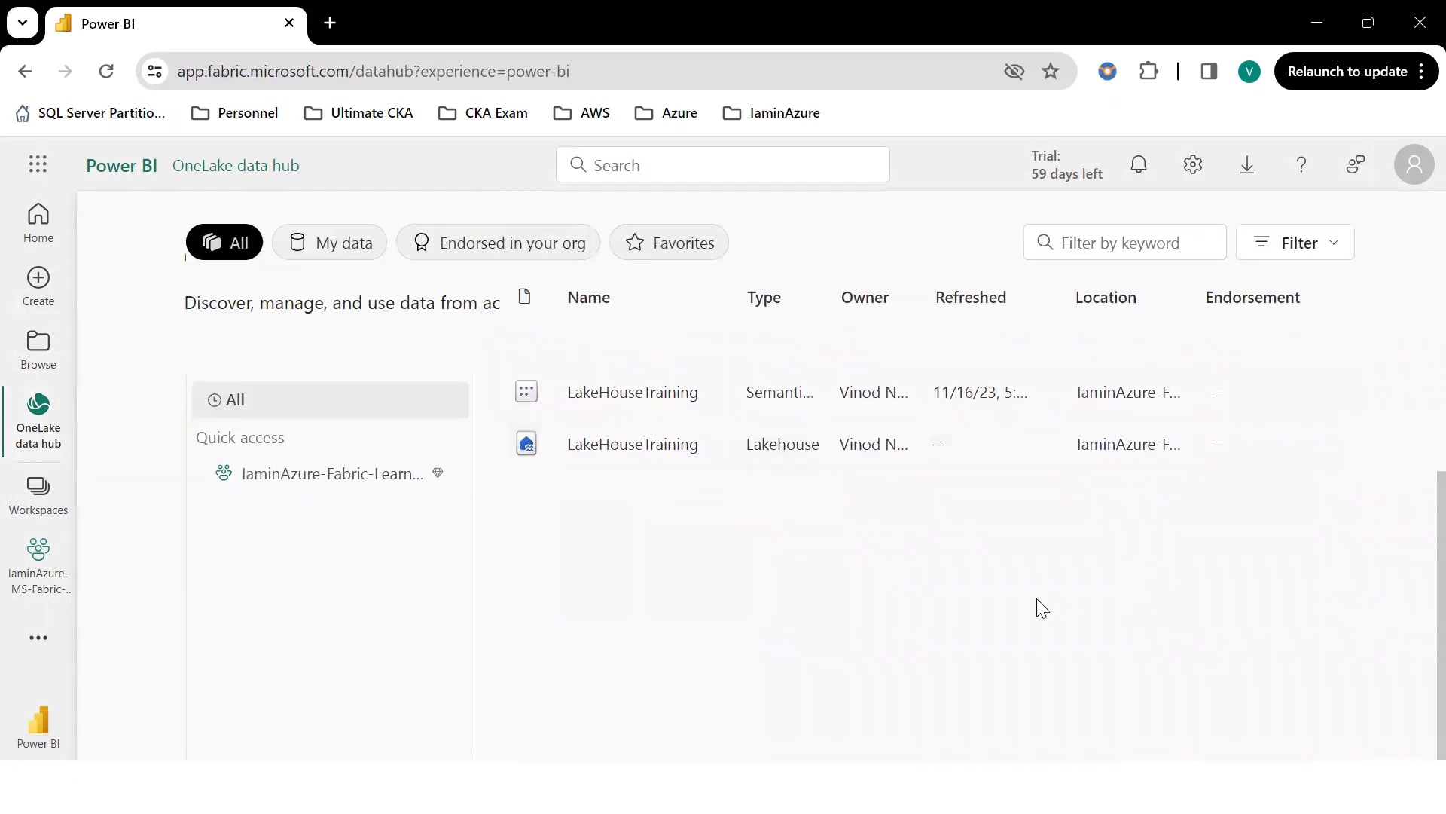
scroll(687, 561, "up", 4)
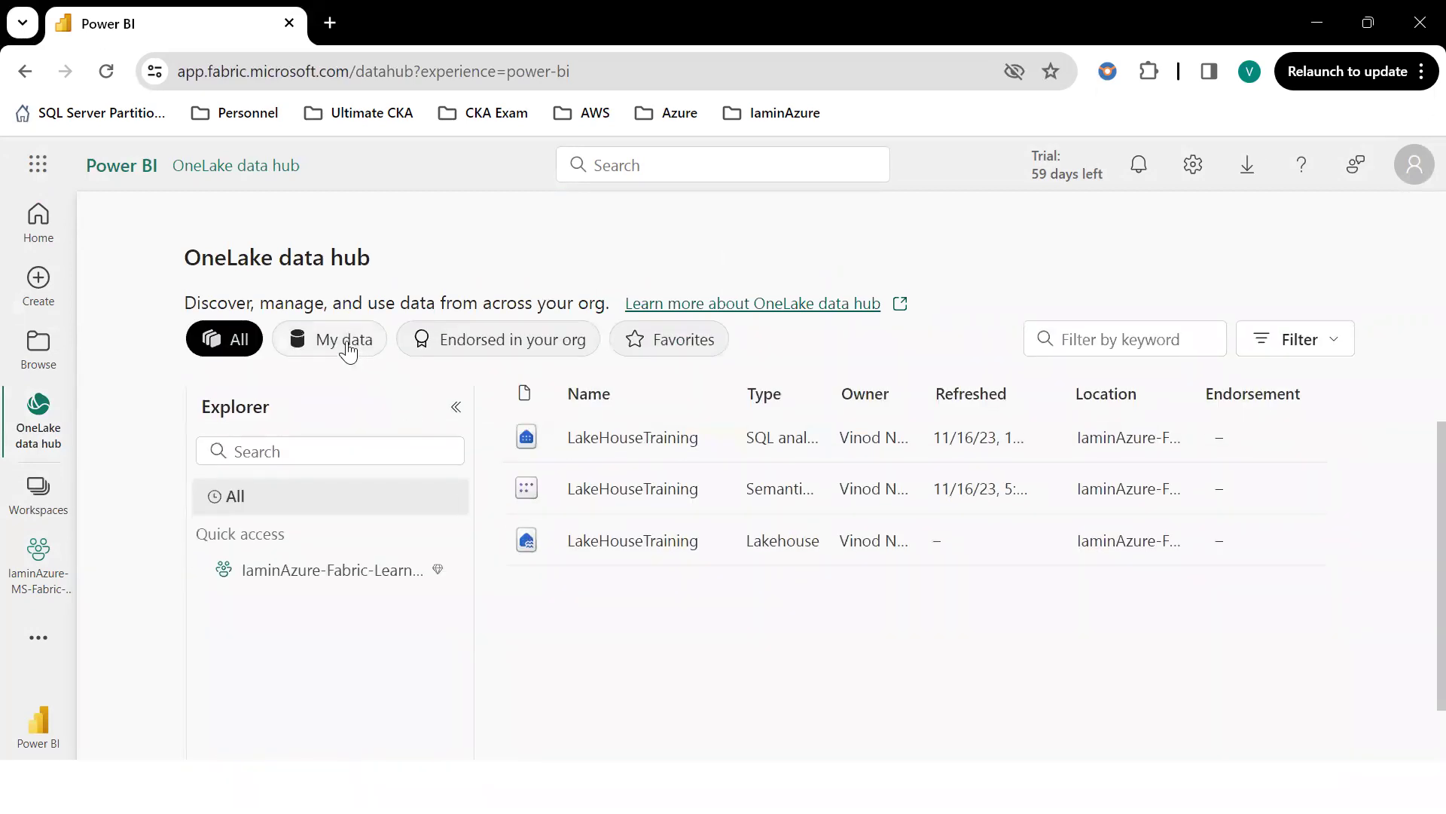
left_click(347, 348)
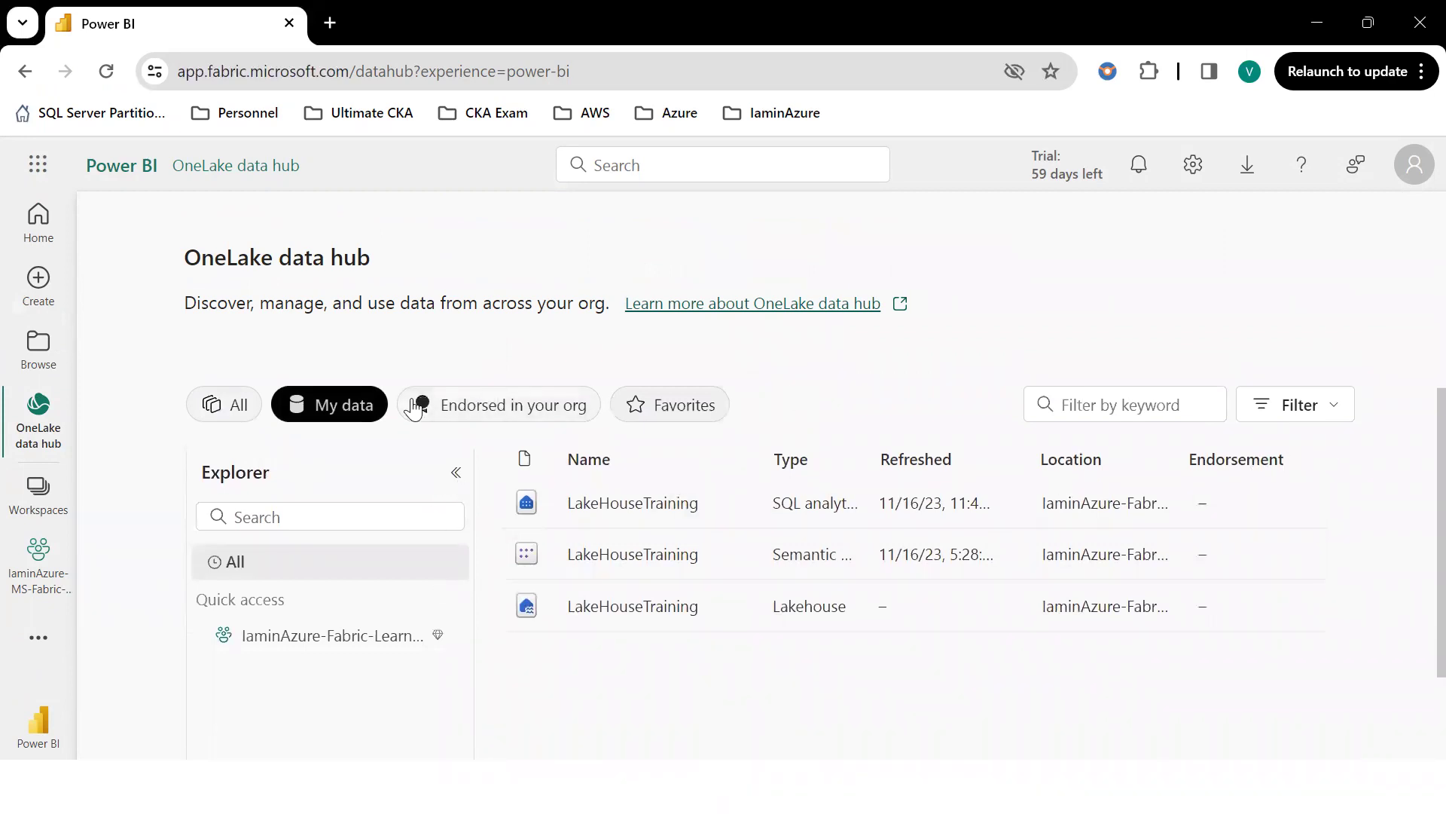
left_click(235, 411)
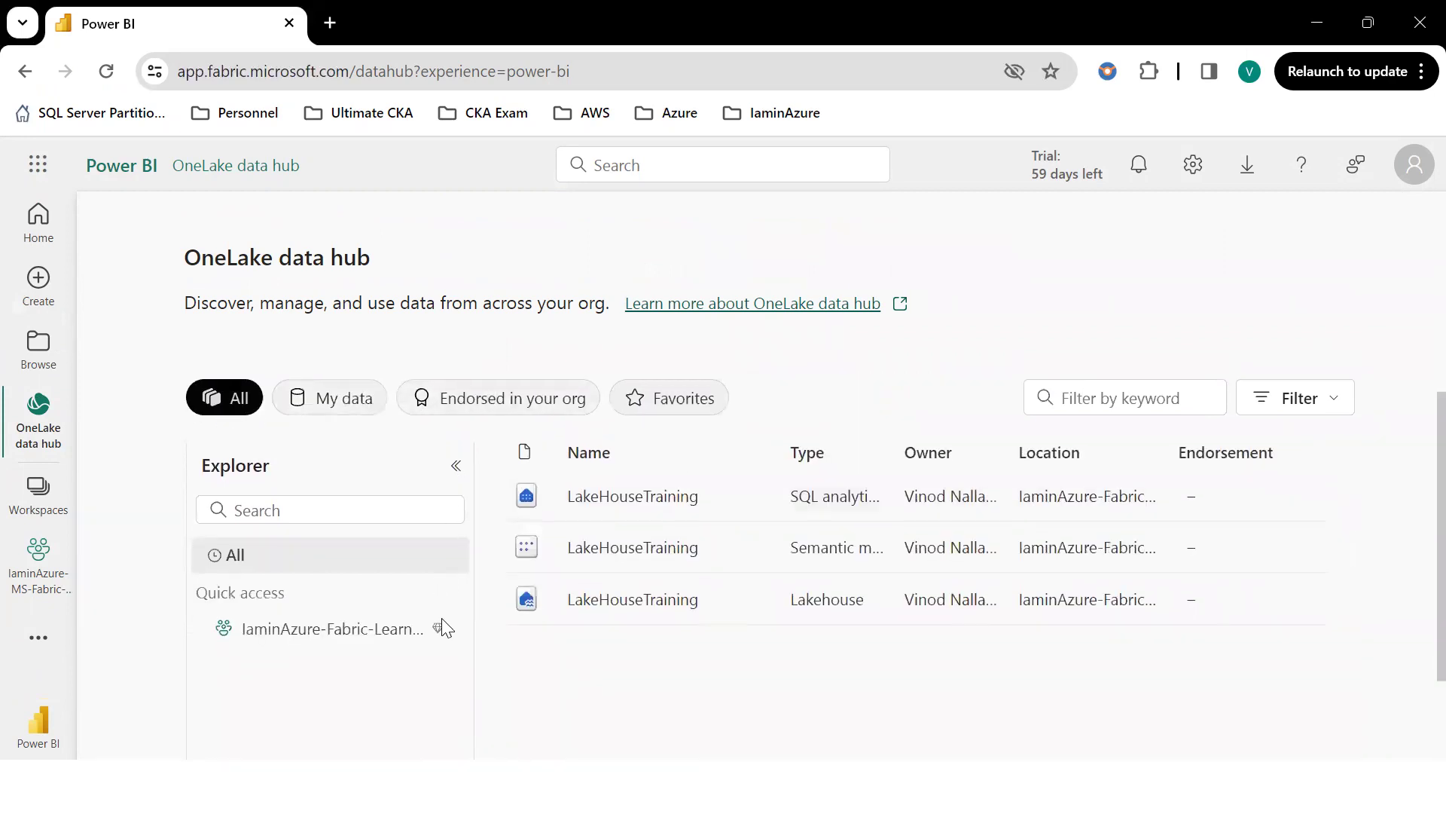
scroll(692, 611, "down", 2)
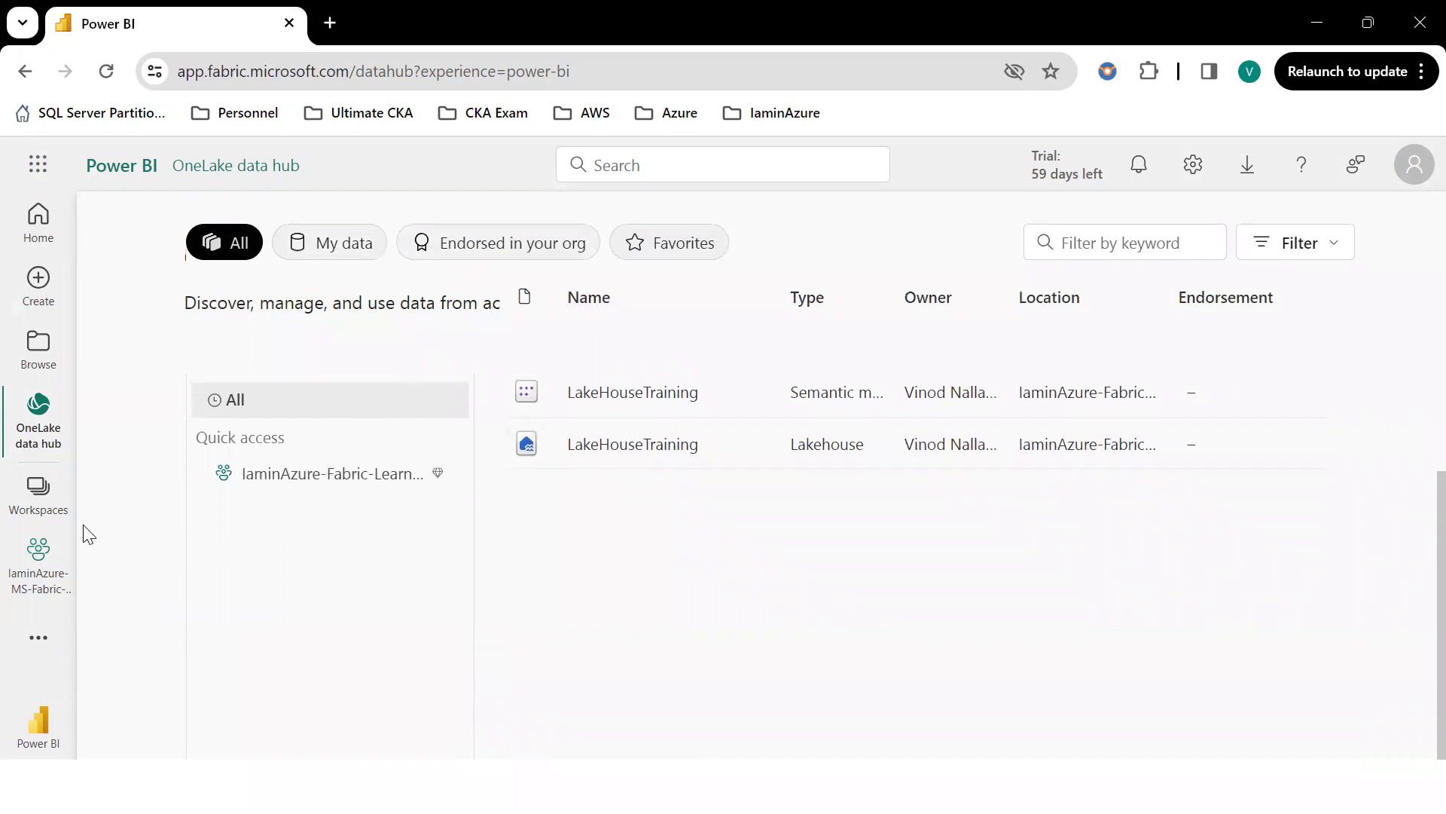
left_click(34, 556)
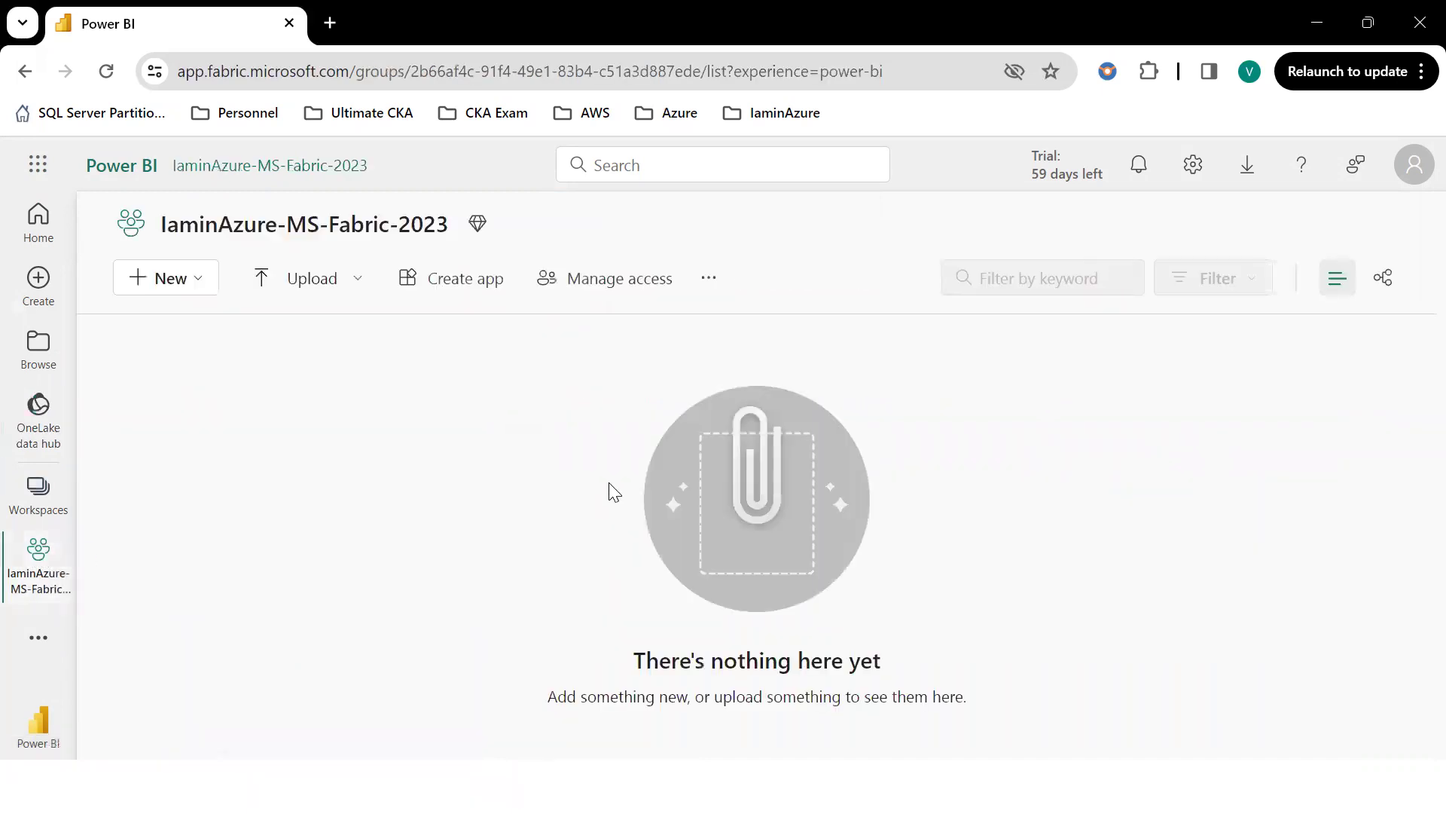
left_click(182, 280)
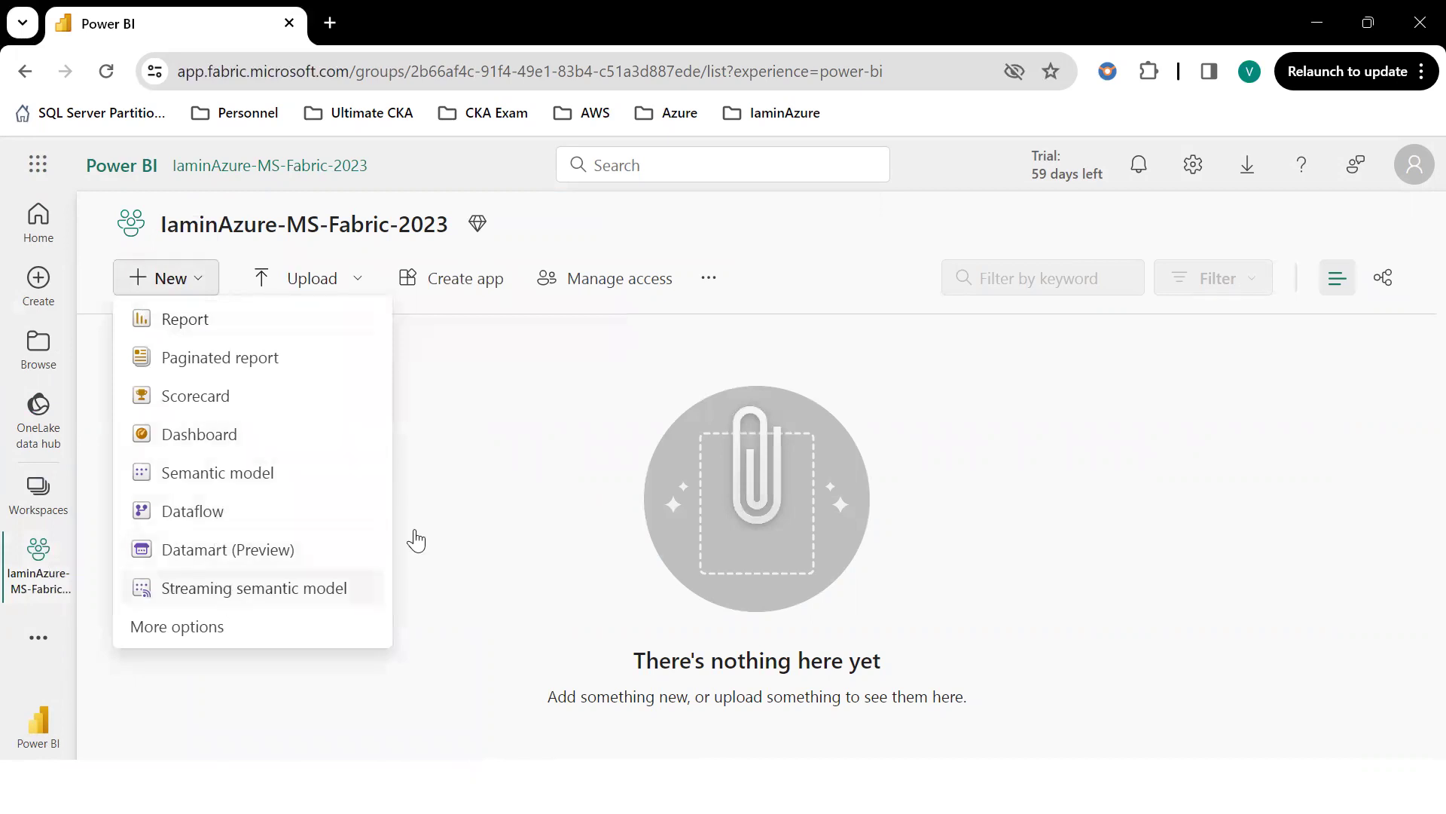
left_click(219, 625)
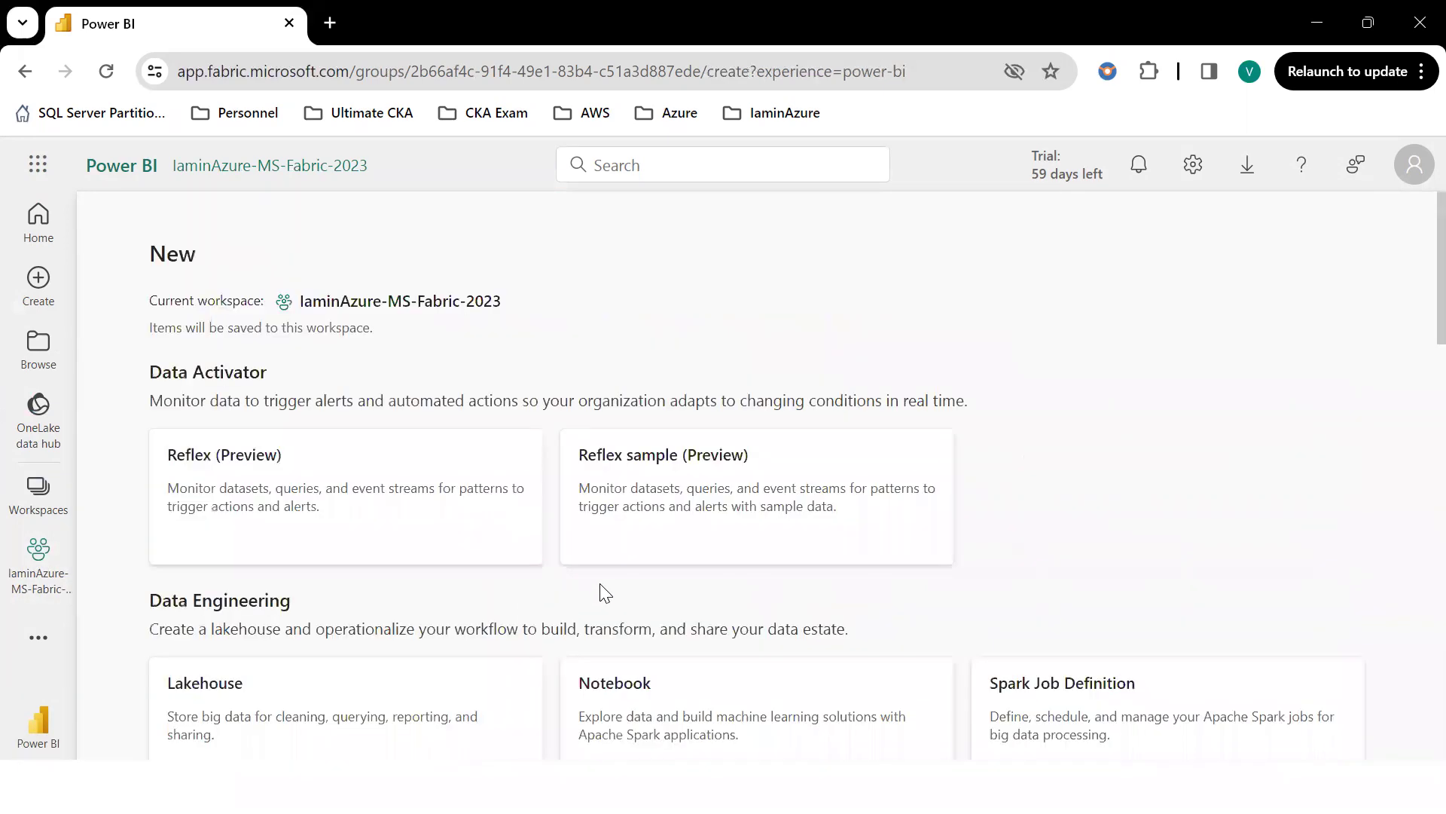
scroll(362, 553, "down", 2)
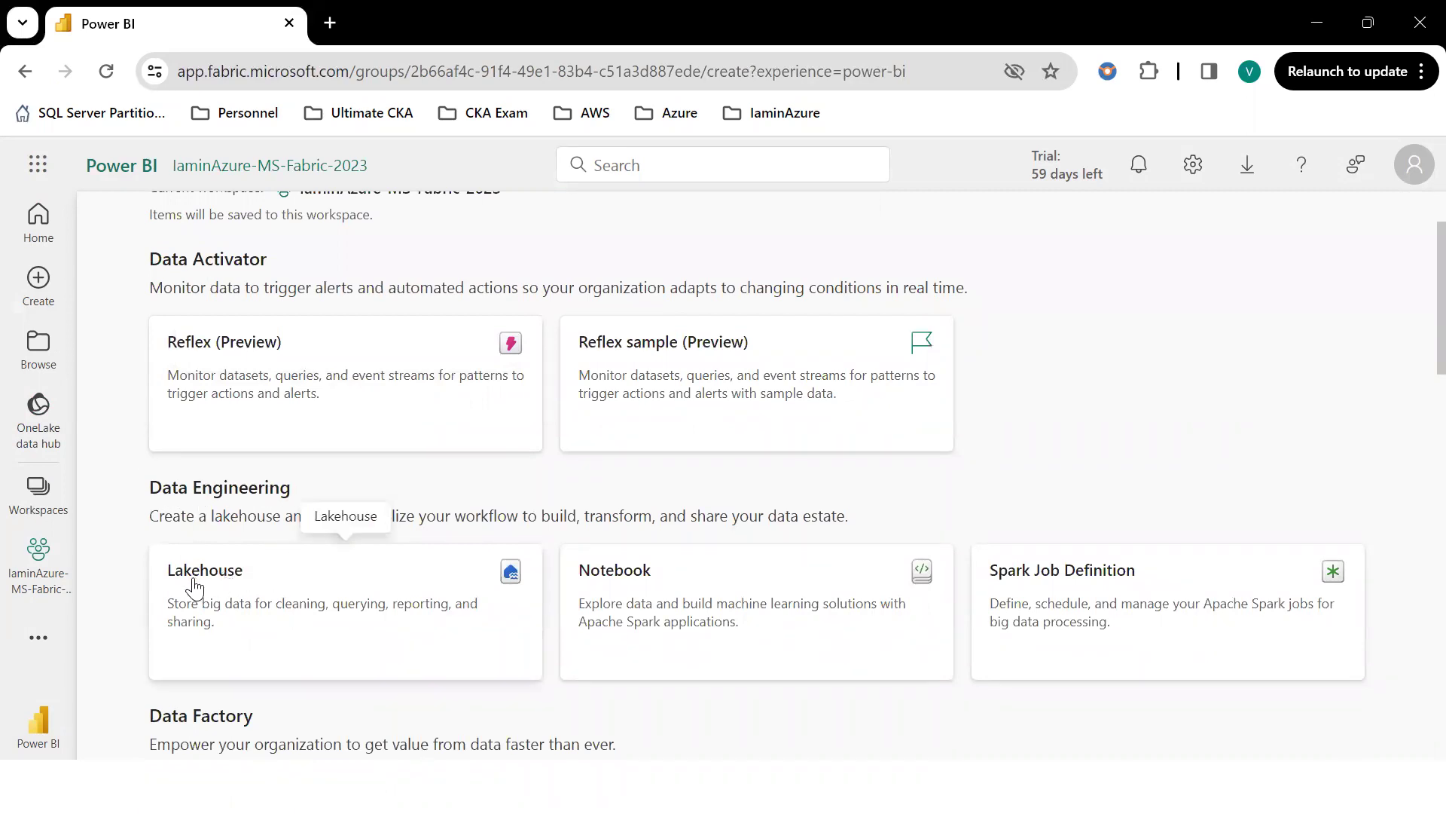
scroll(376, 603, "down", 3)
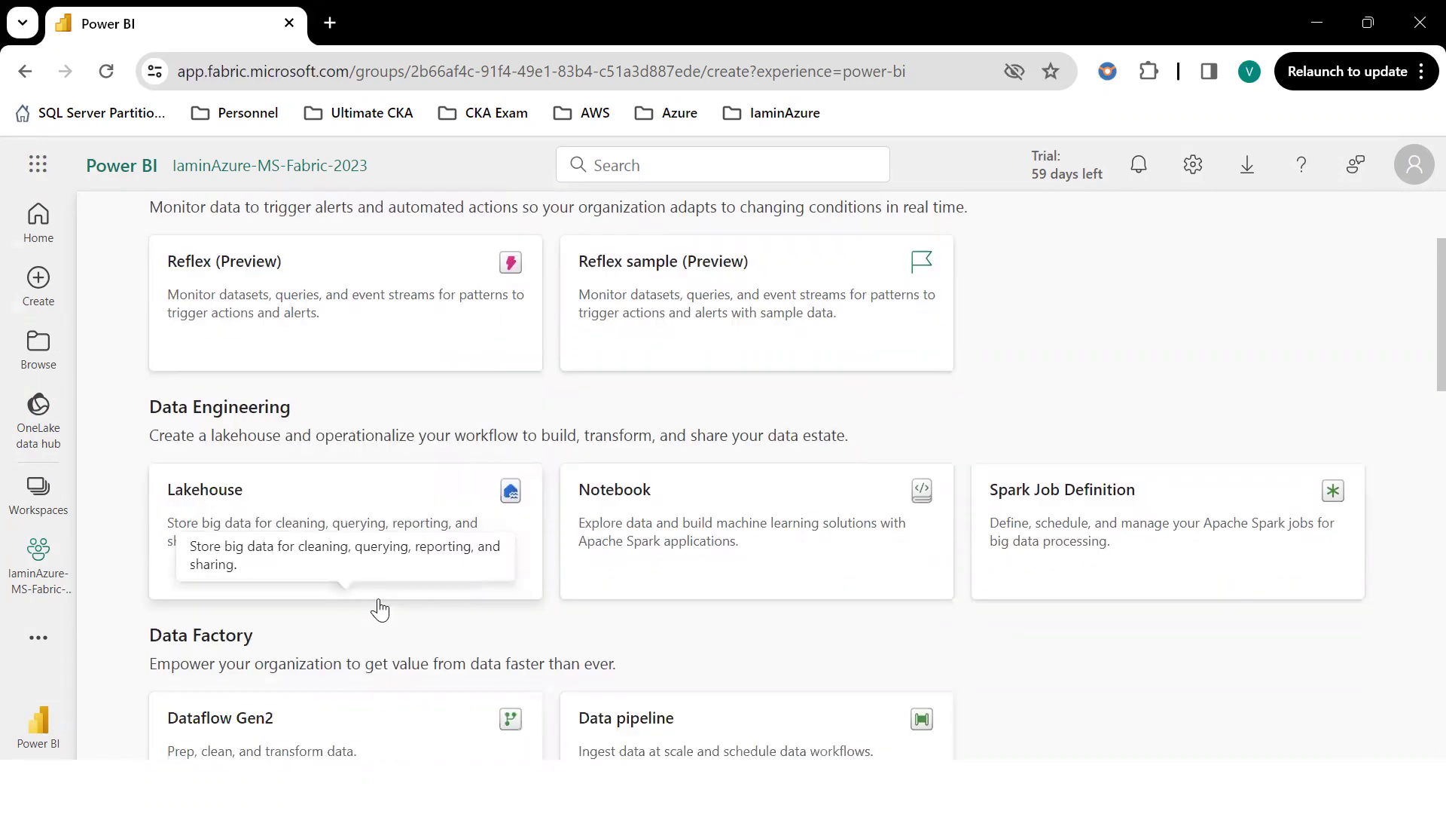
scroll(746, 504, "down", 3)
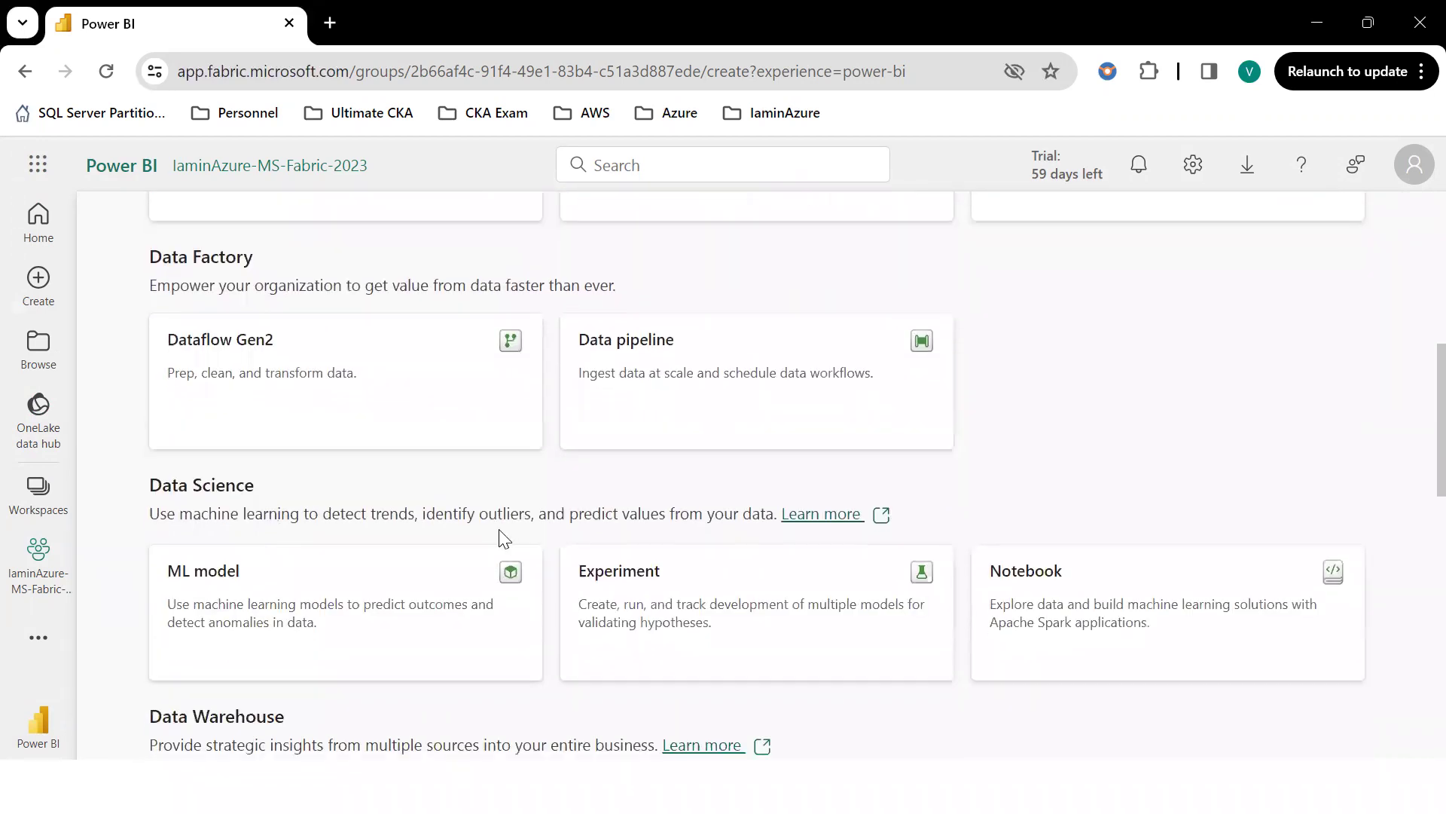
scroll(904, 565, "down", 2)
scroll(421, 602, "down", 2)
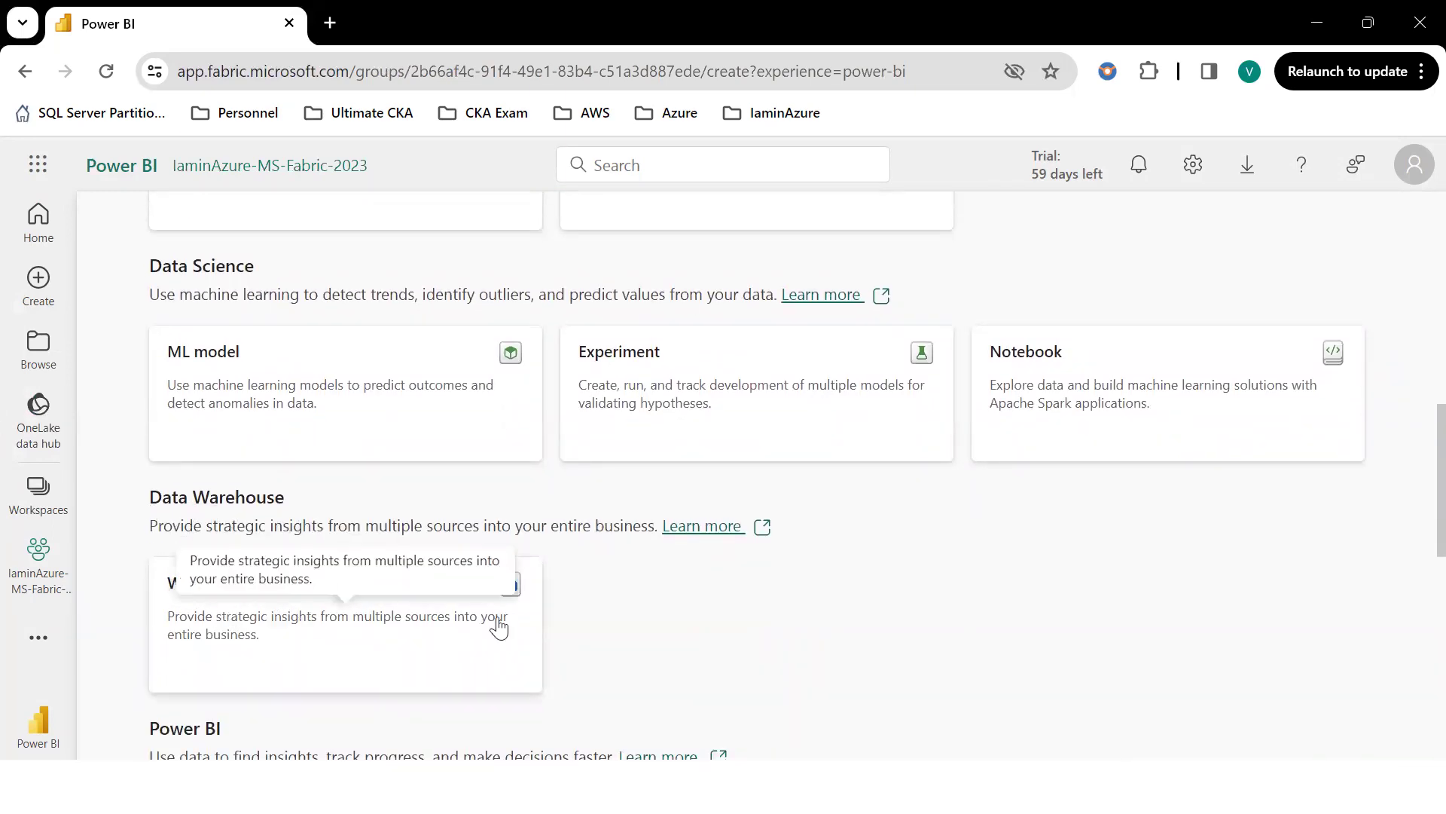
scroll(726, 597, "down", 4)
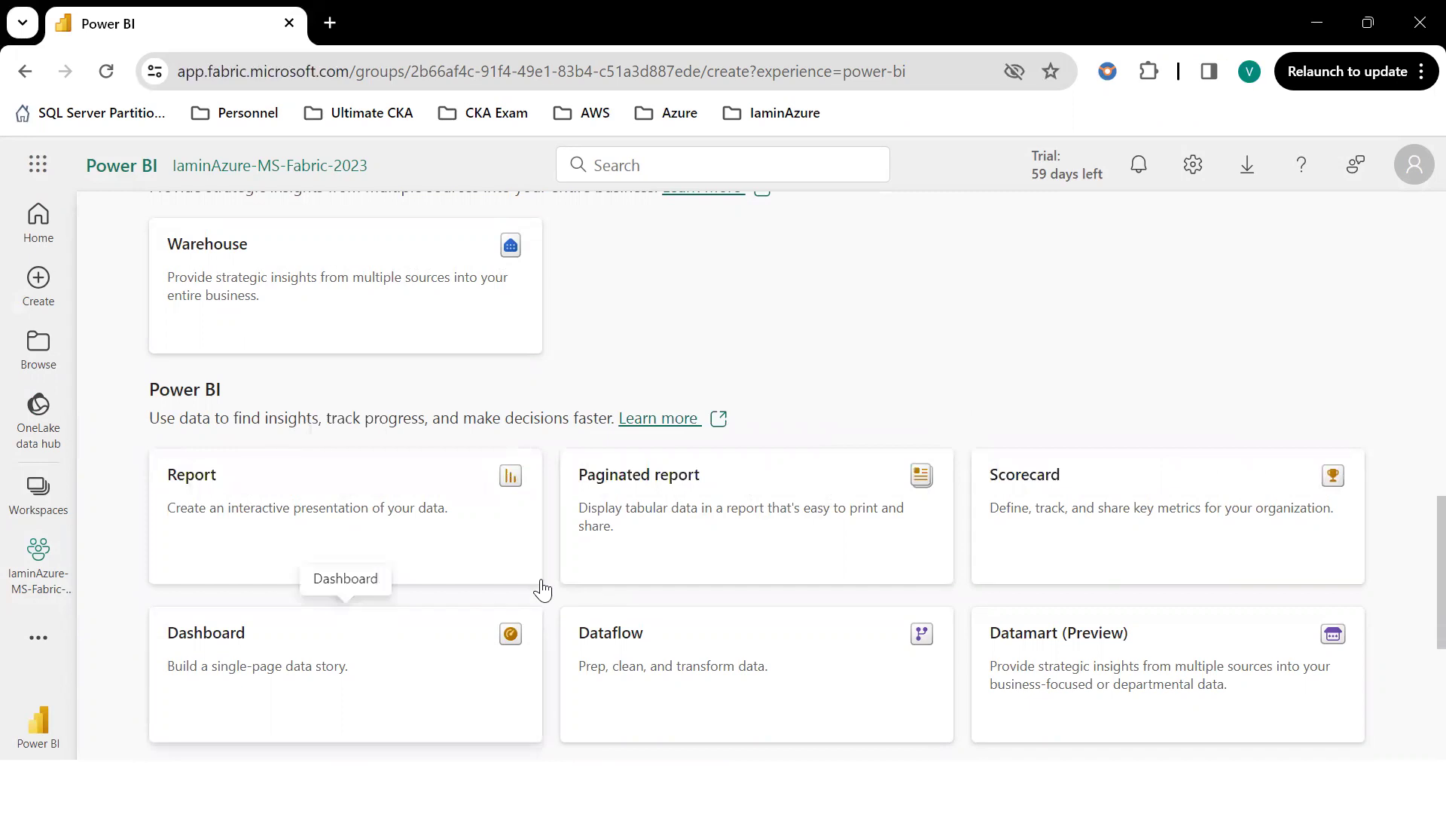
scroll(572, 558, "up", 7)
scroll(271, 436, "up", 5)
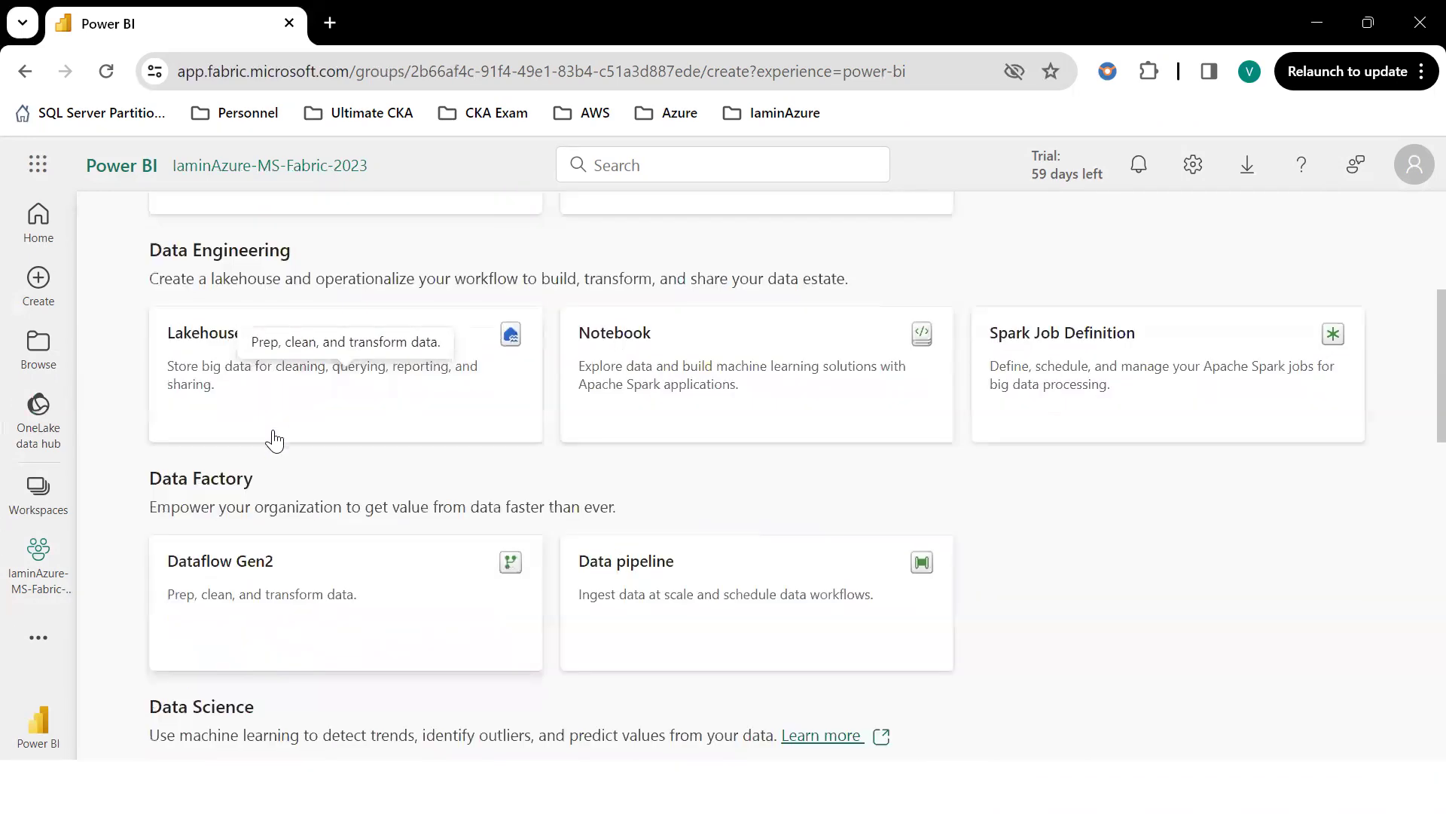
scroll(314, 633, "up", 1)
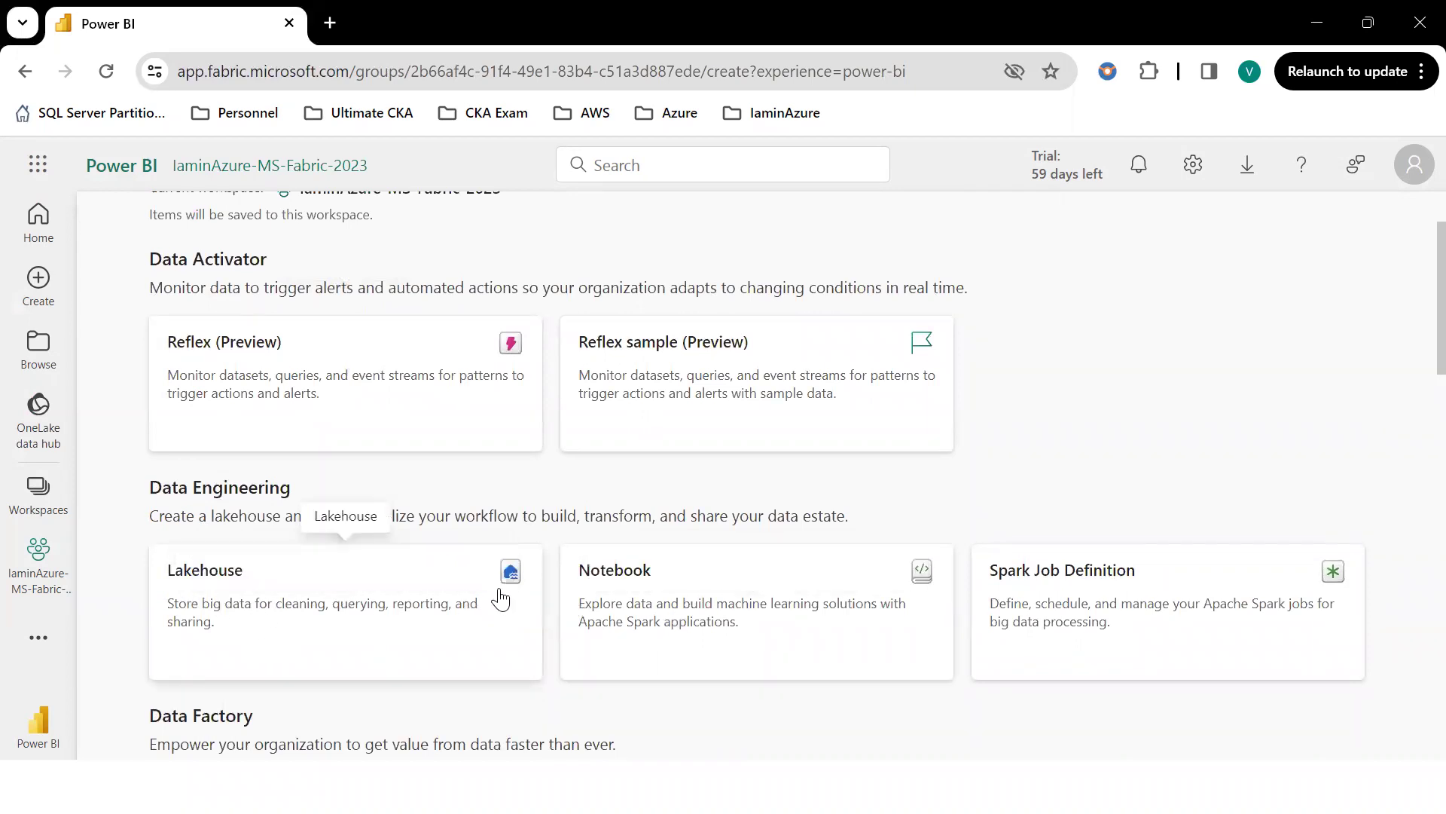
left_click(227, 568)
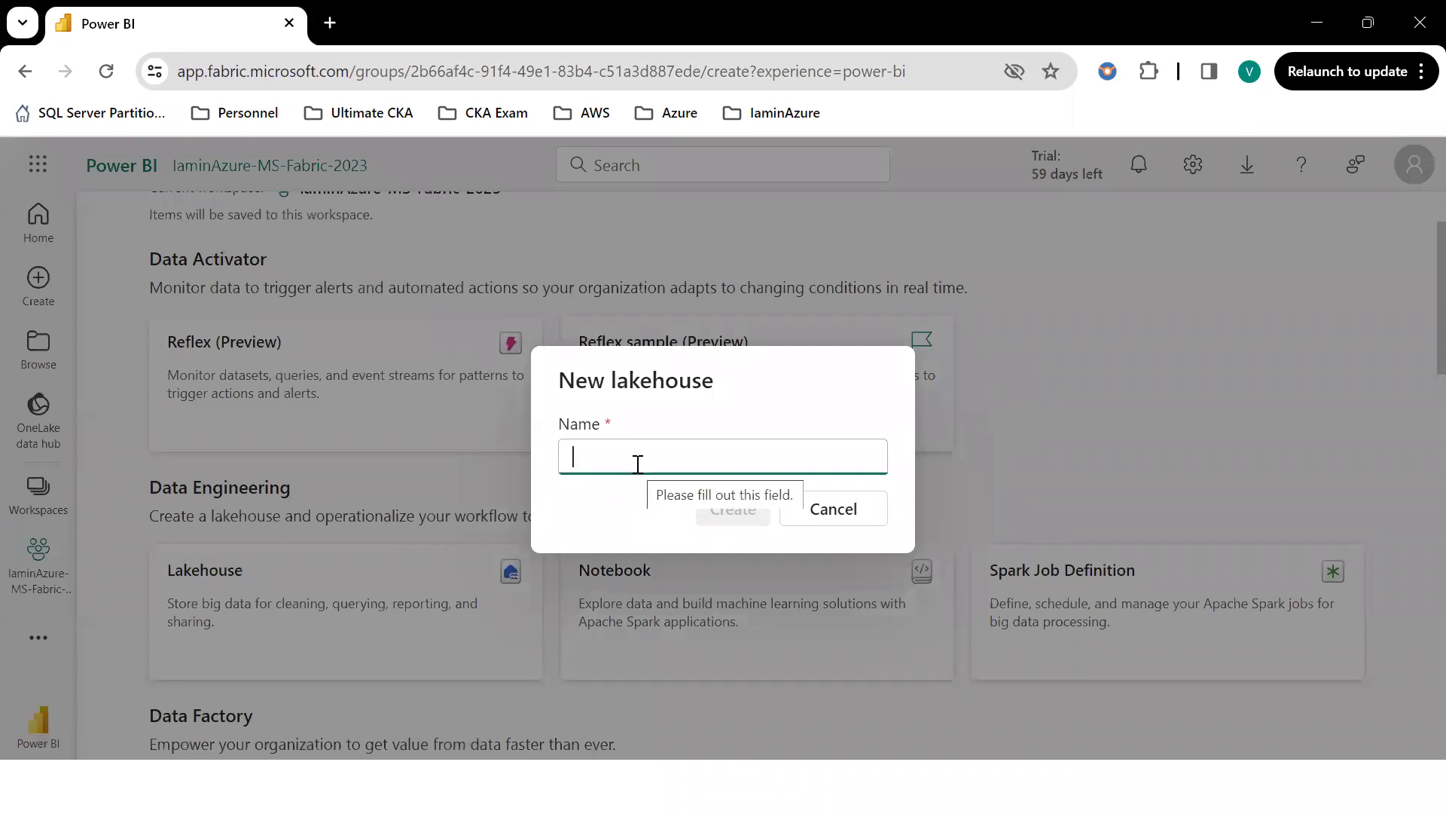
Create the DemoLakehouse lakehouse and return to the workspace item list.
type("D")
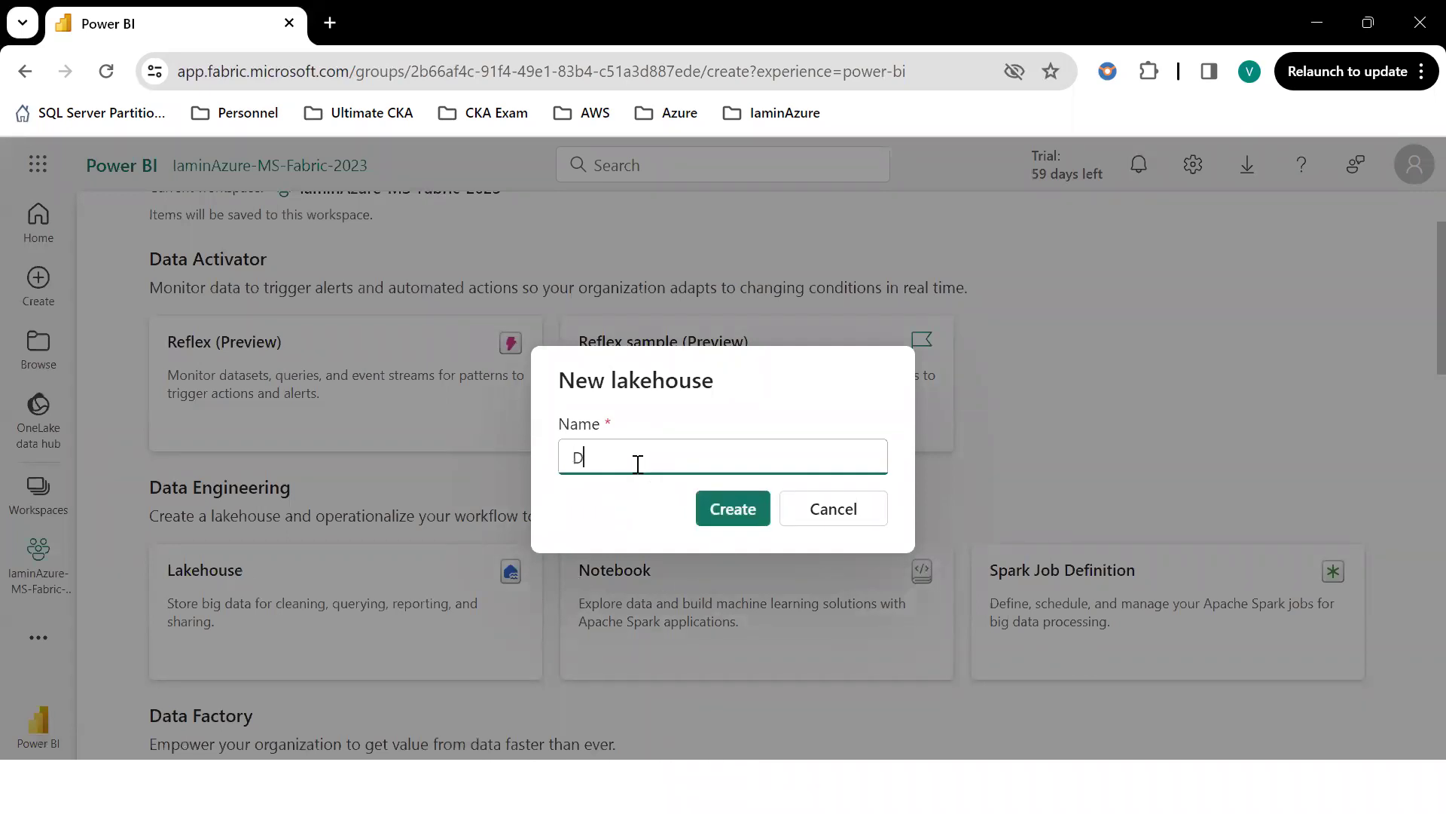
type("kehouse")
left_click(735, 511)
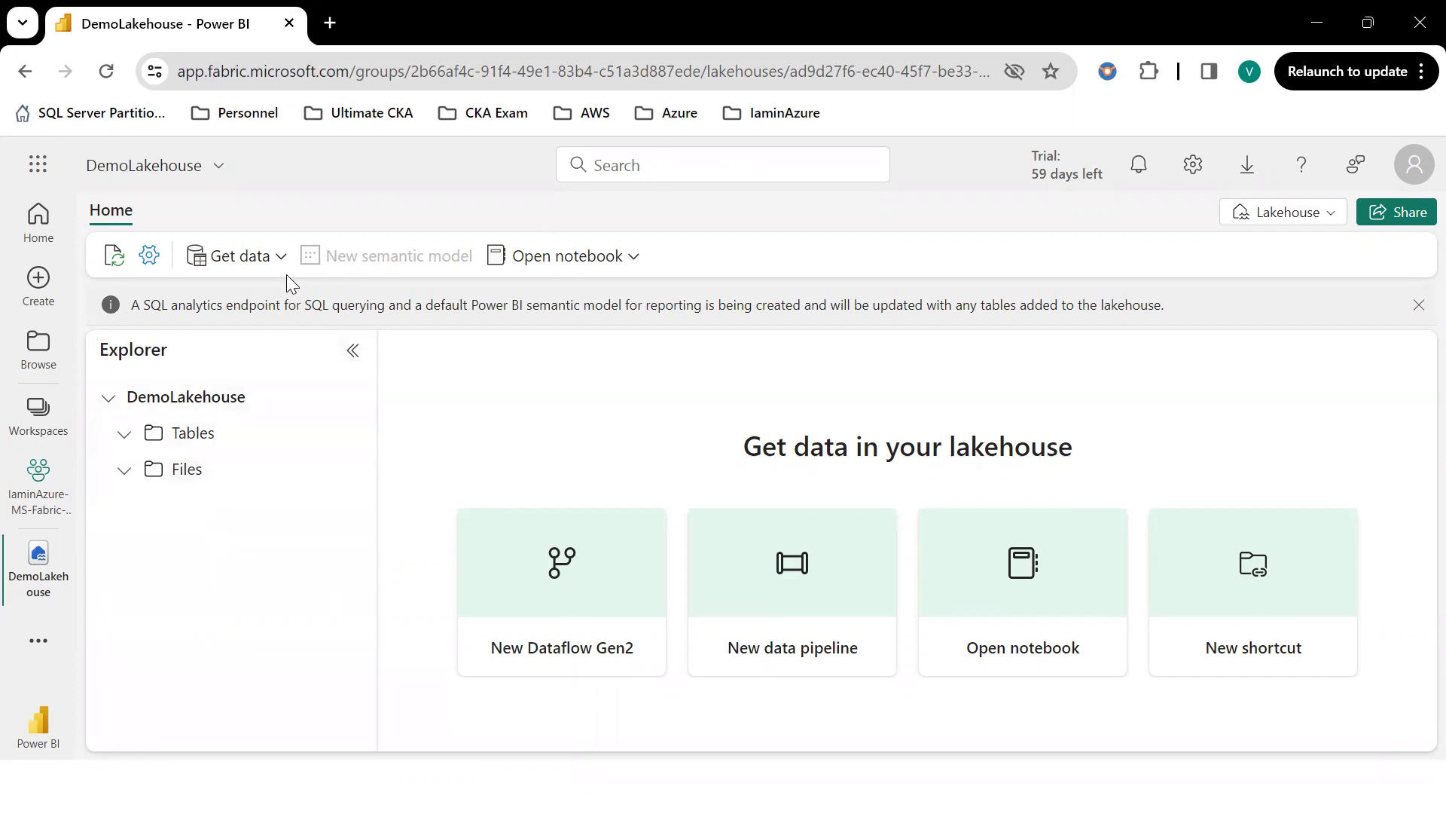
left_click(42, 490)
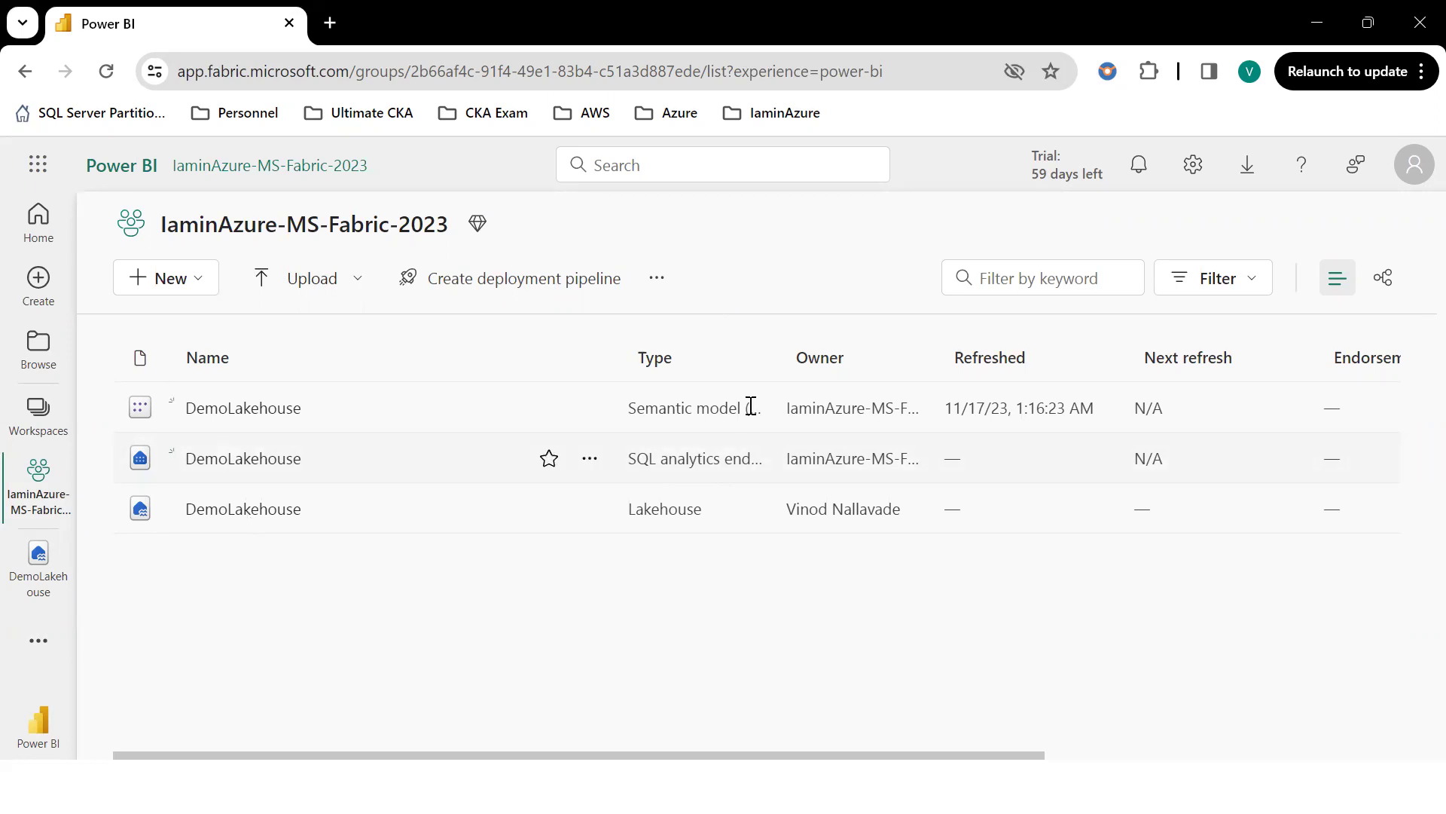
Sort the DemoLakehouse, SQL endpoint and semantic model items by the Owner column.
left_click(796, 366)
Open DemoLakehouse and collapse its Tables and Files folders.
left_click(230, 510)
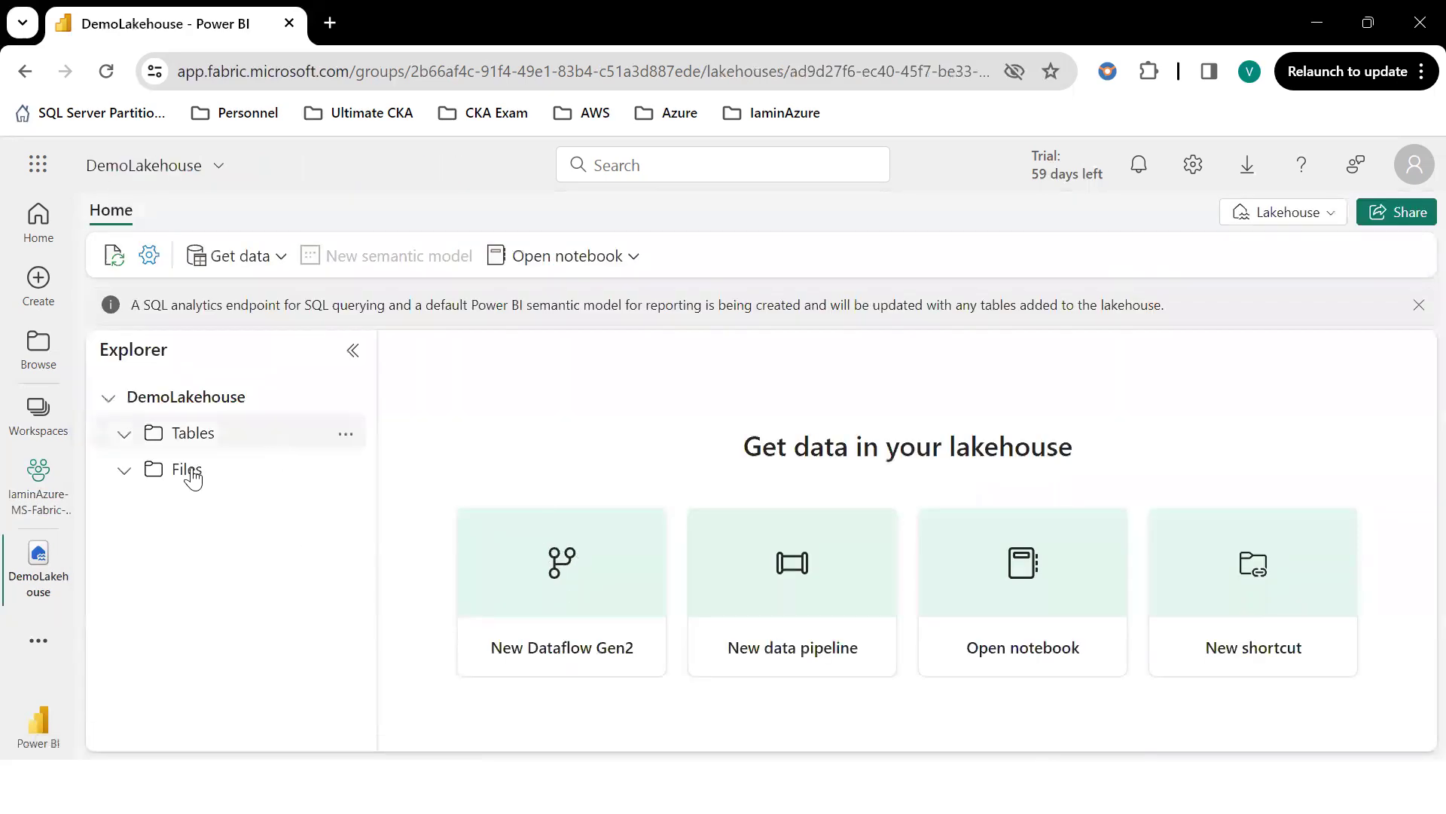
left_click(125, 436)
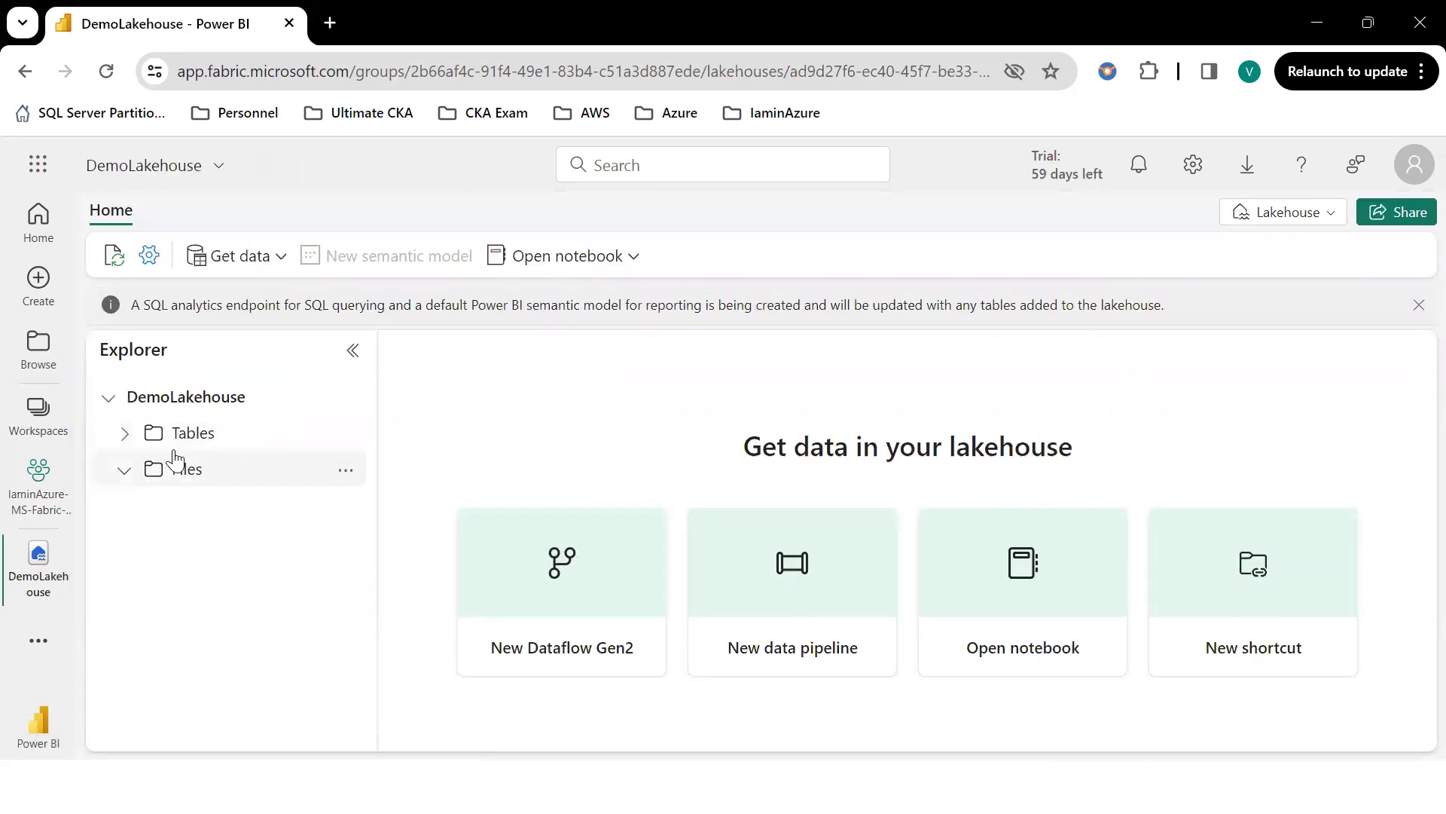
left_click(124, 471)
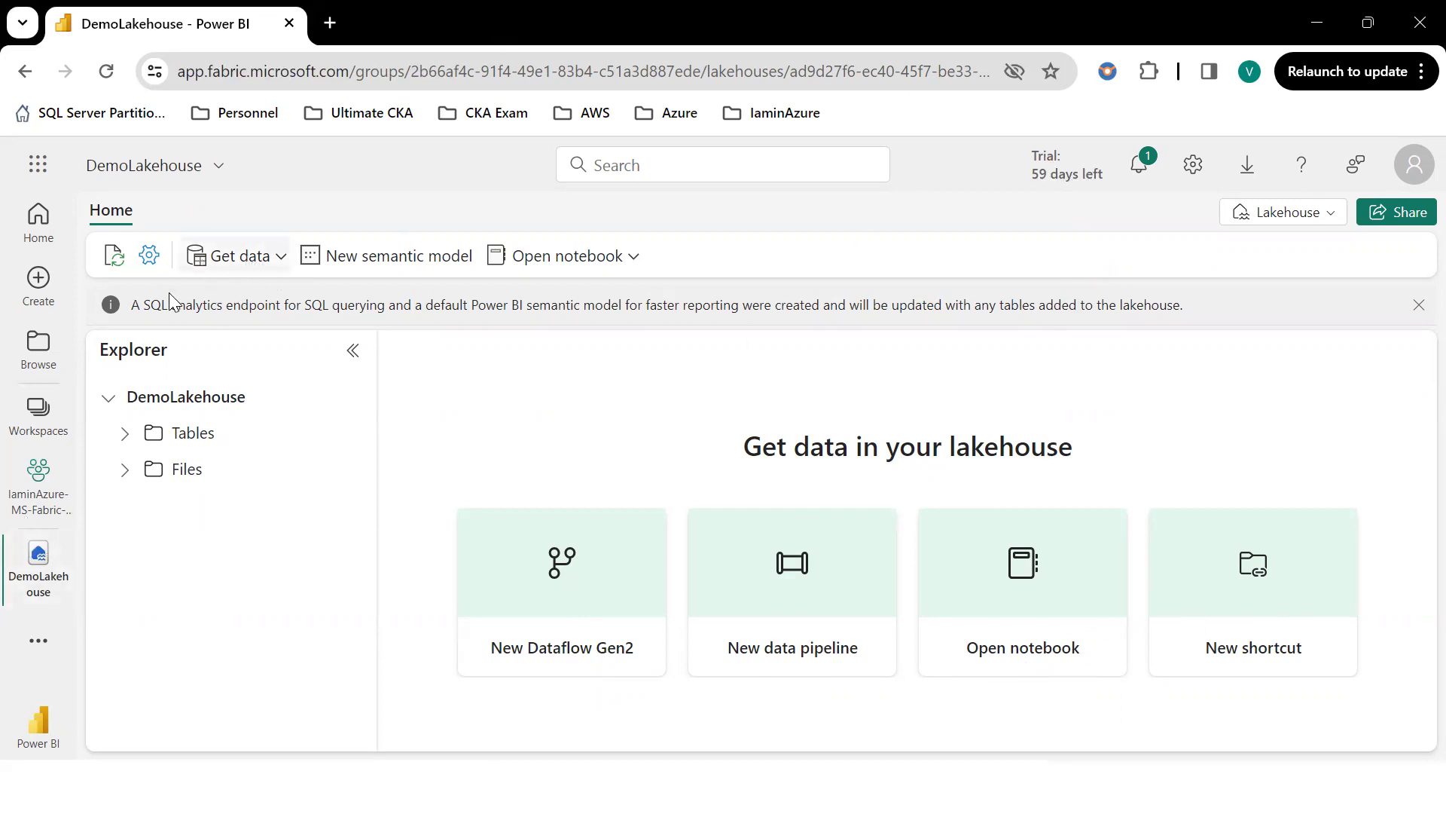
Bring up the Upload files pane via Get data, then start a new browser tab.
left_click(262, 261)
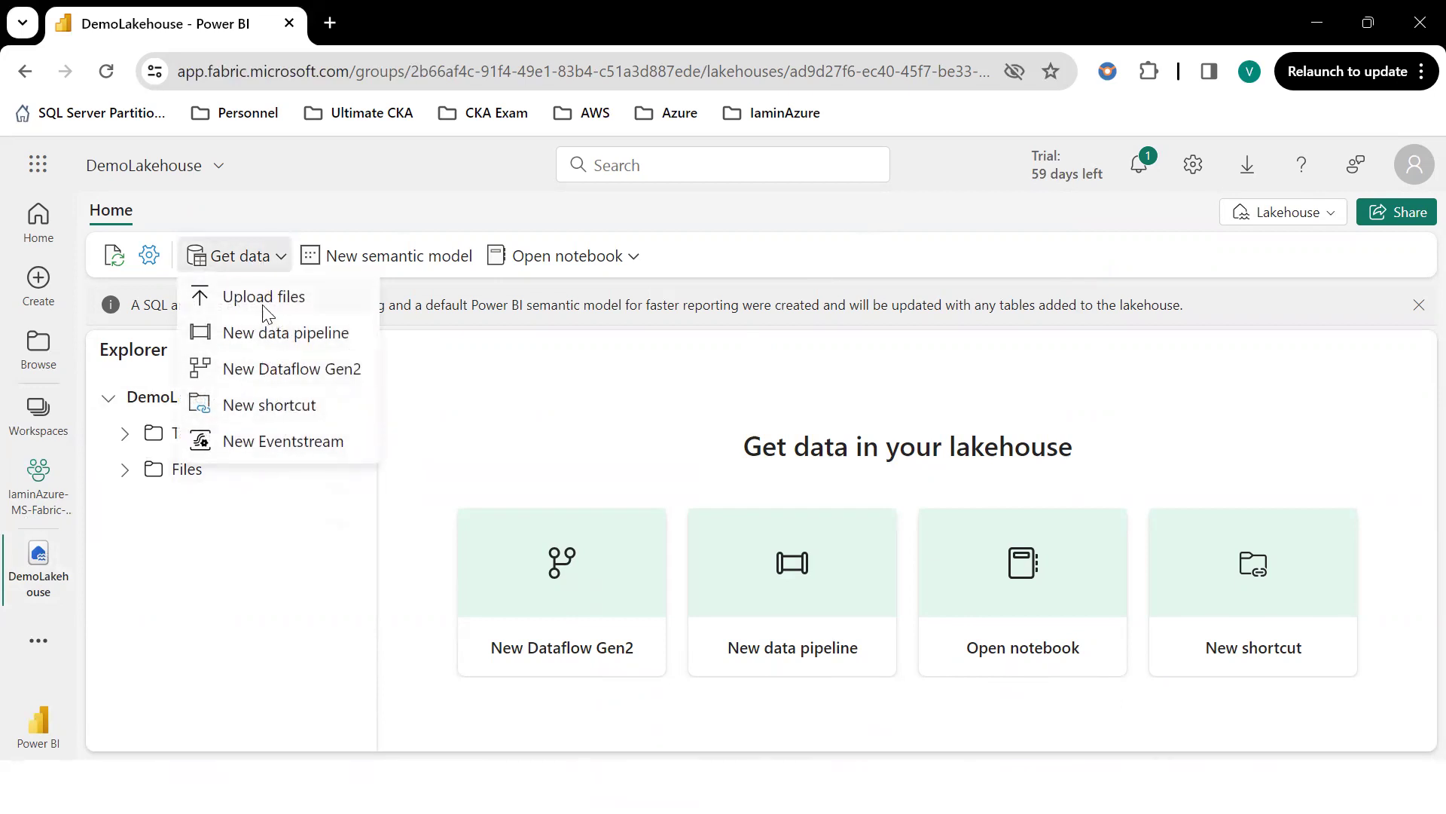
left_click(260, 297)
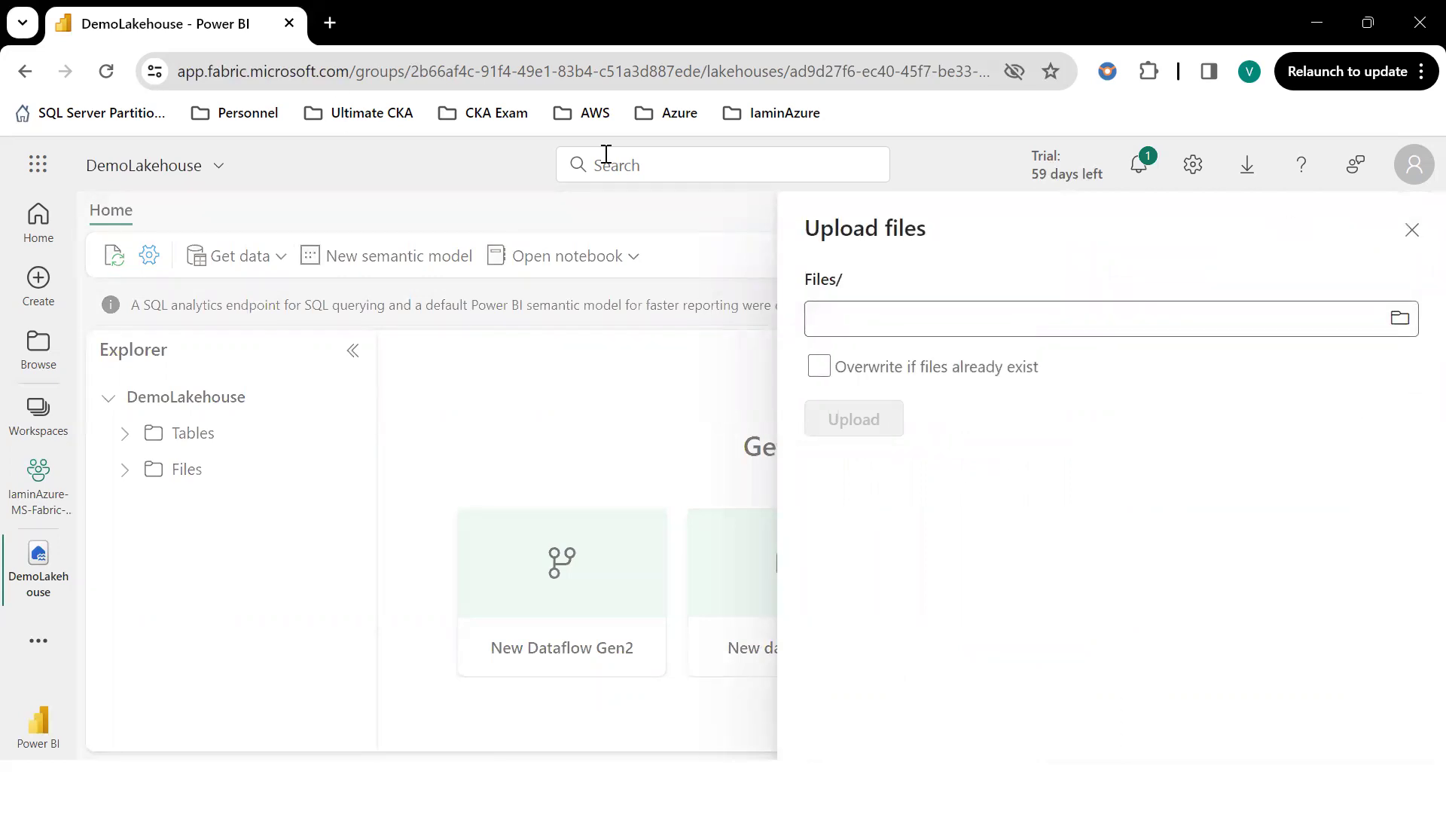
left_click(332, 23)
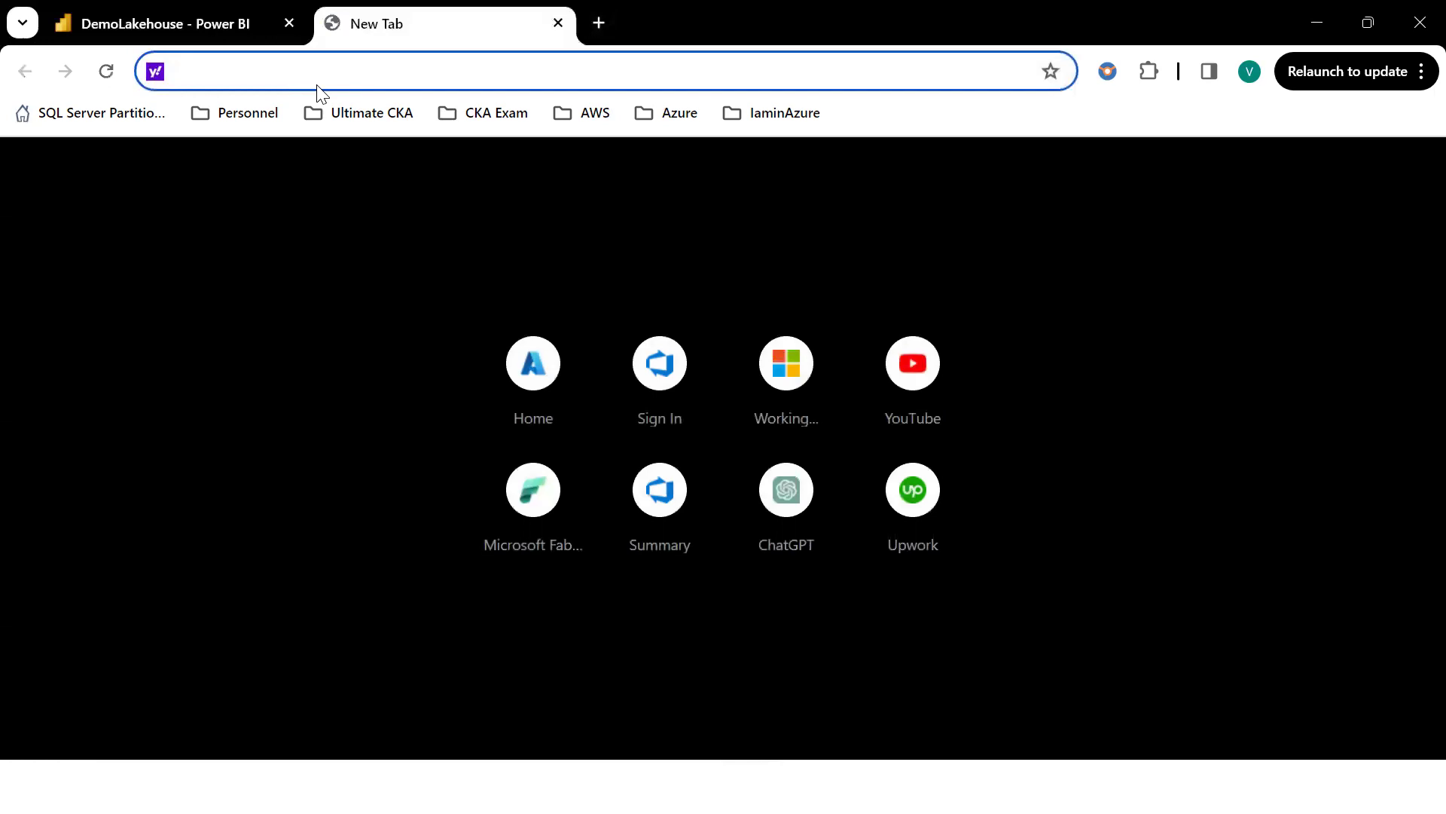
Search Google for 'sales data github' and glance at the GitHub sales-data topics page.
type("go")
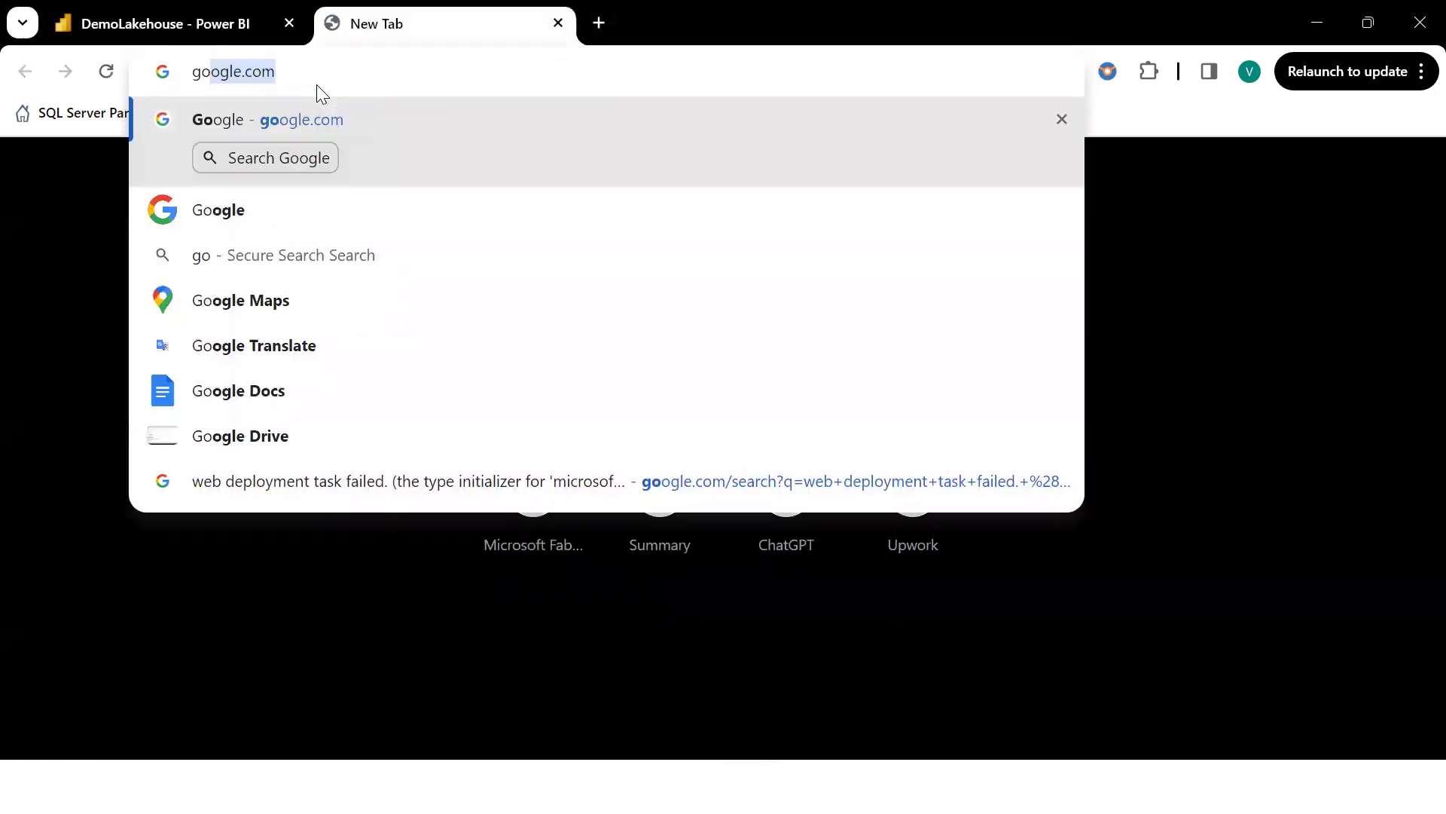
key("Return")
type("sale")
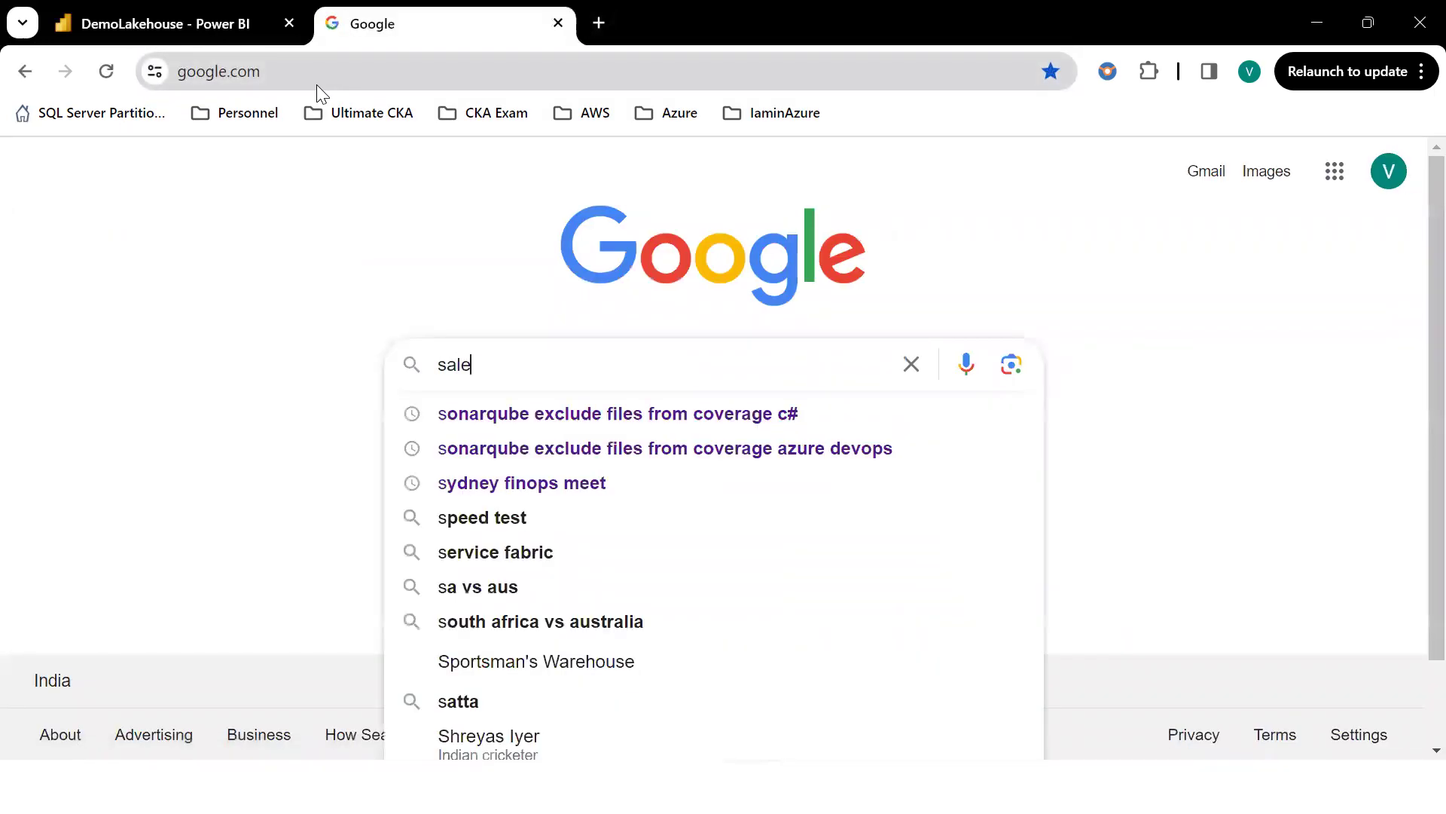
type("s data")
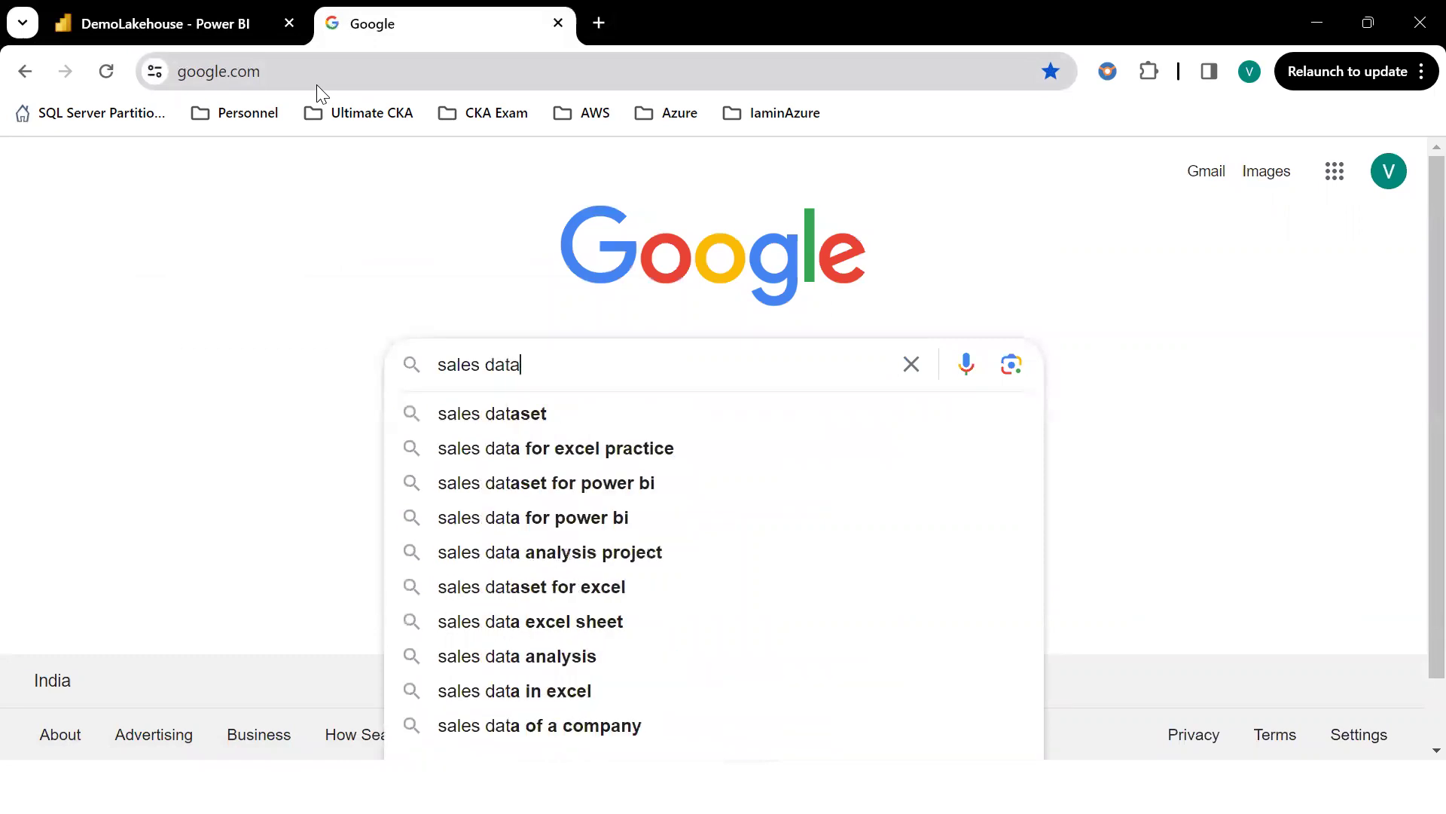
type(" github")
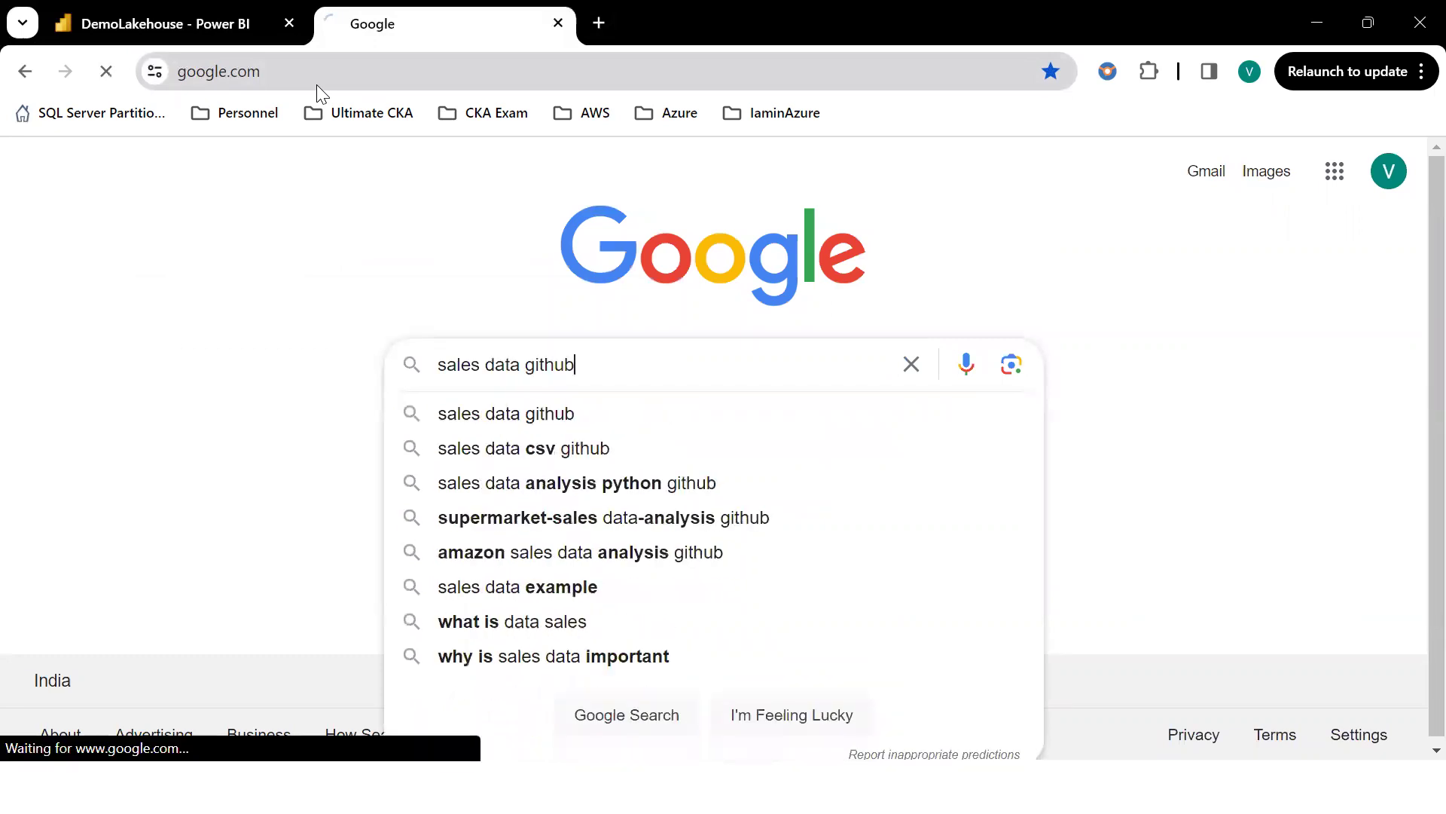
key("Return")
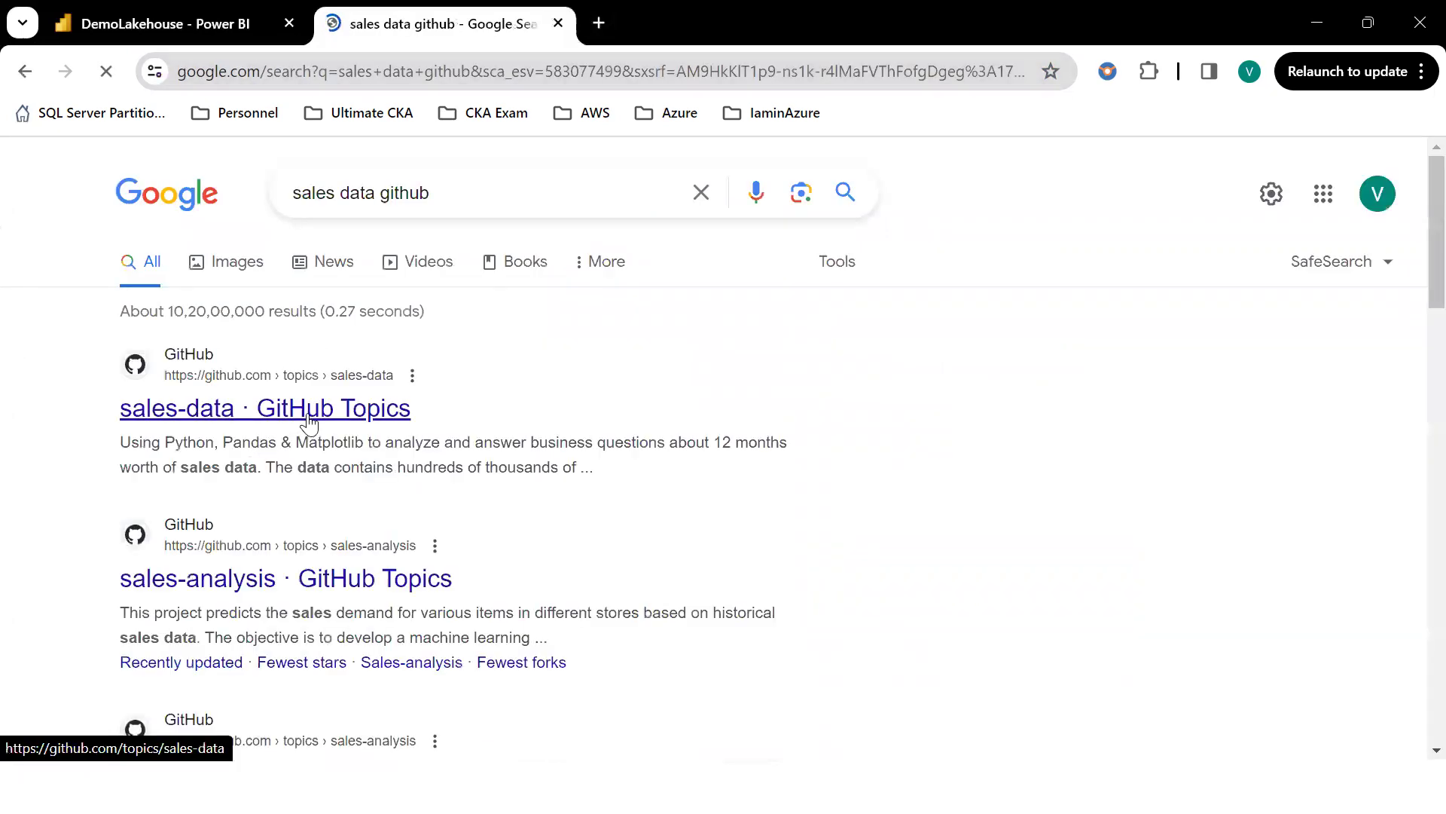
left_click(351, 429)
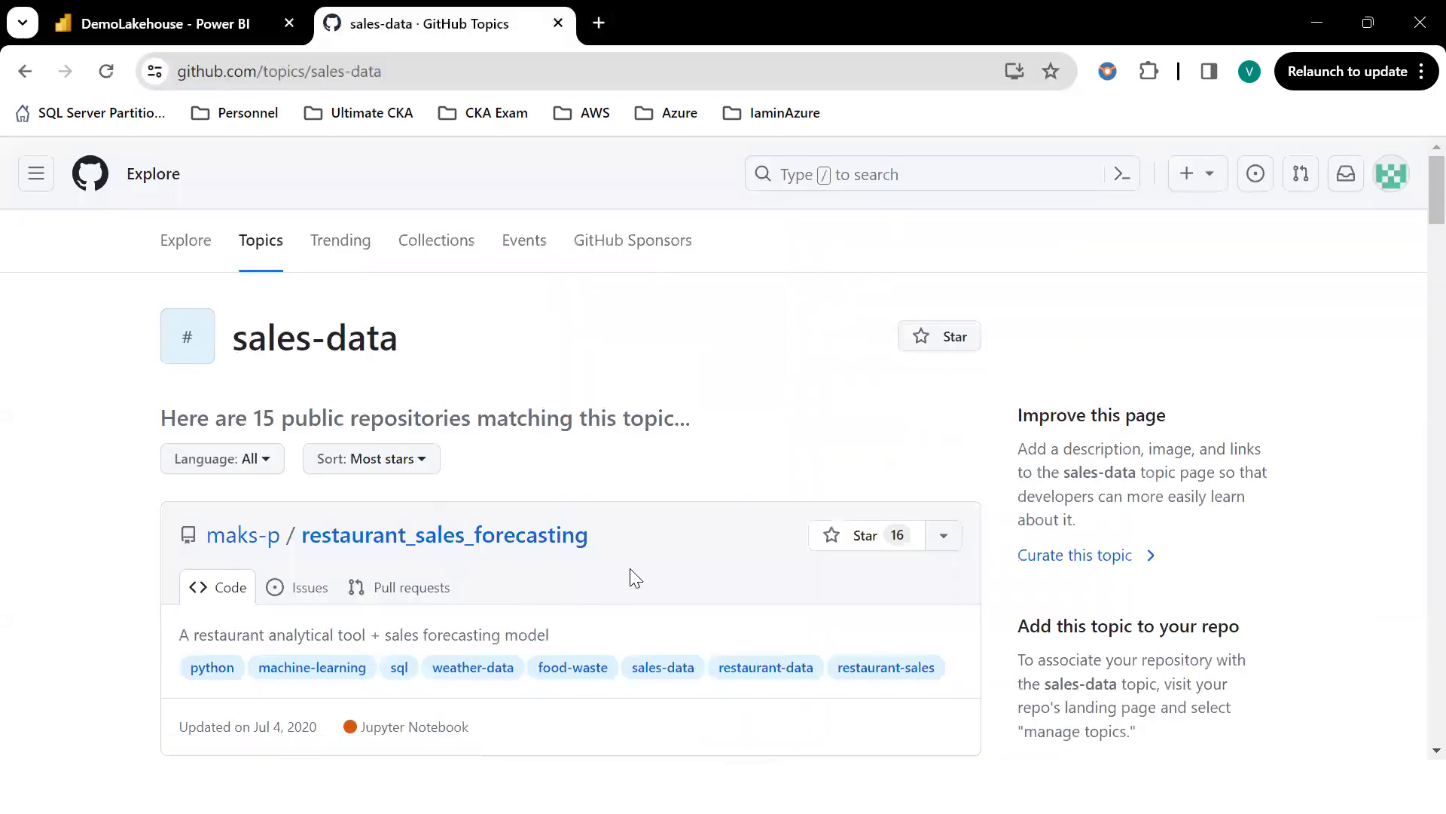
scroll(555, 572, "down", 5)
scroll(555, 569, "down", 3)
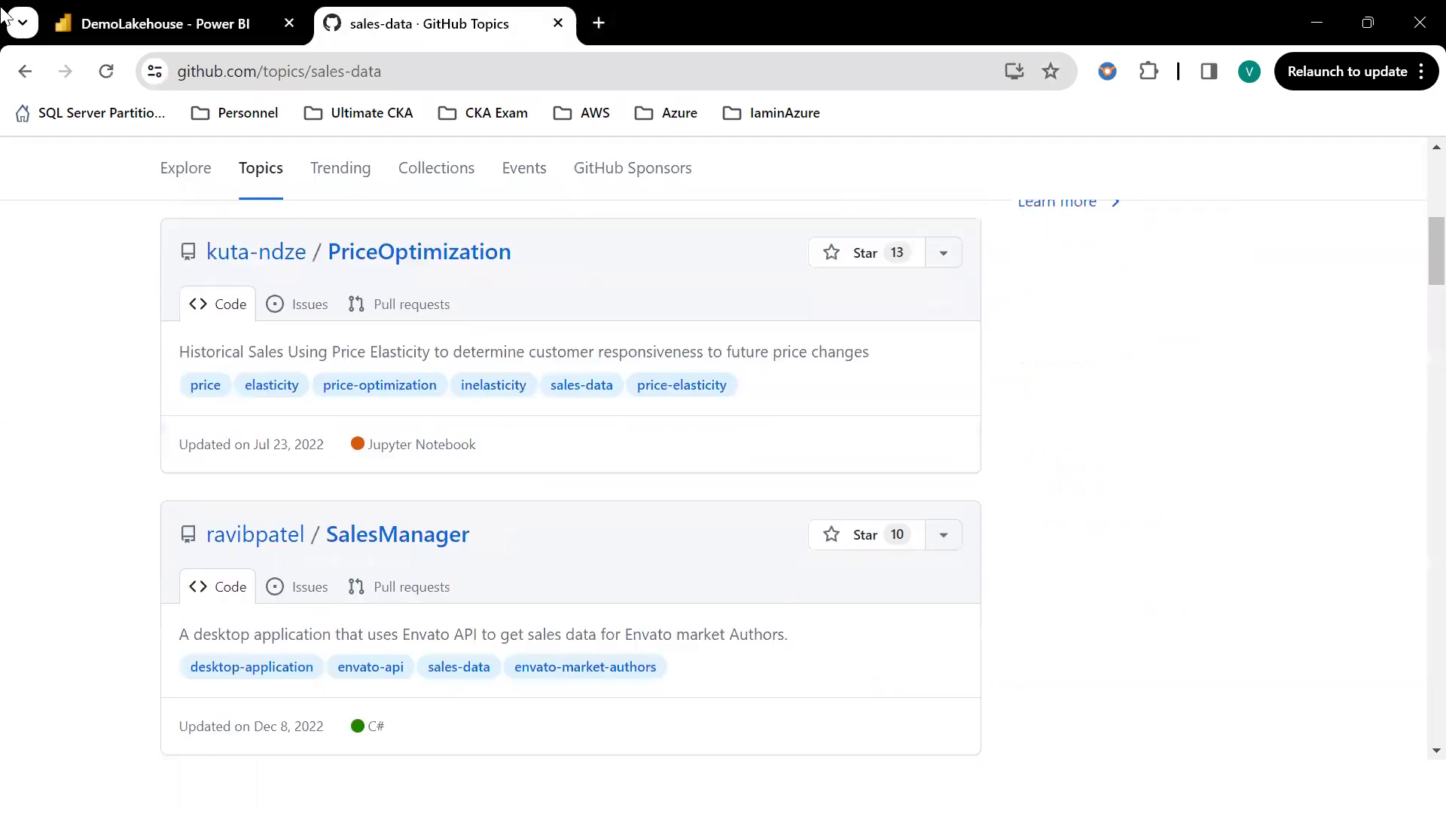
left_click(25, 71)
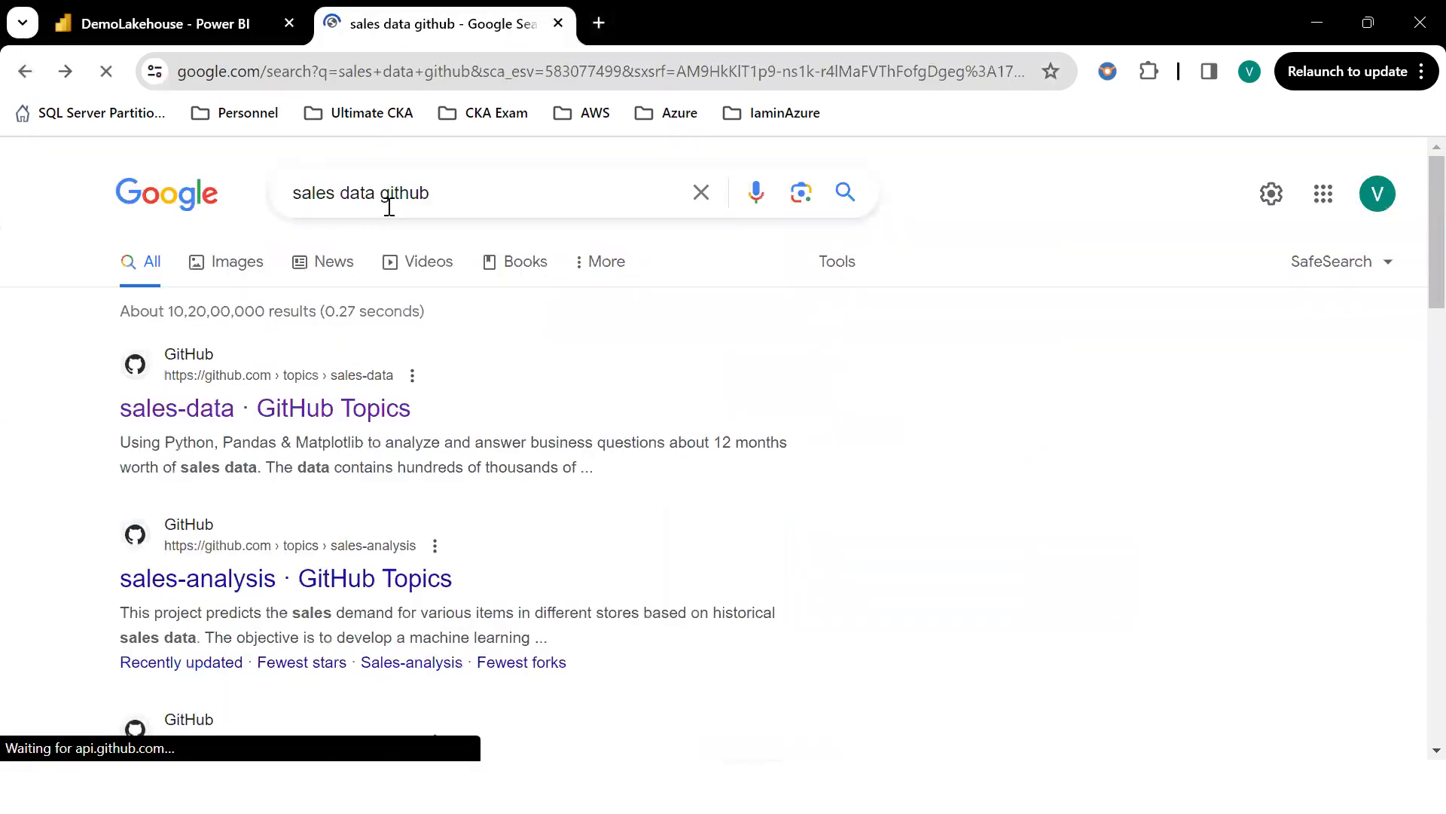
Search 'sales data csv file download' and inspect the Company sales data CSV gist.
double_click(366, 192)
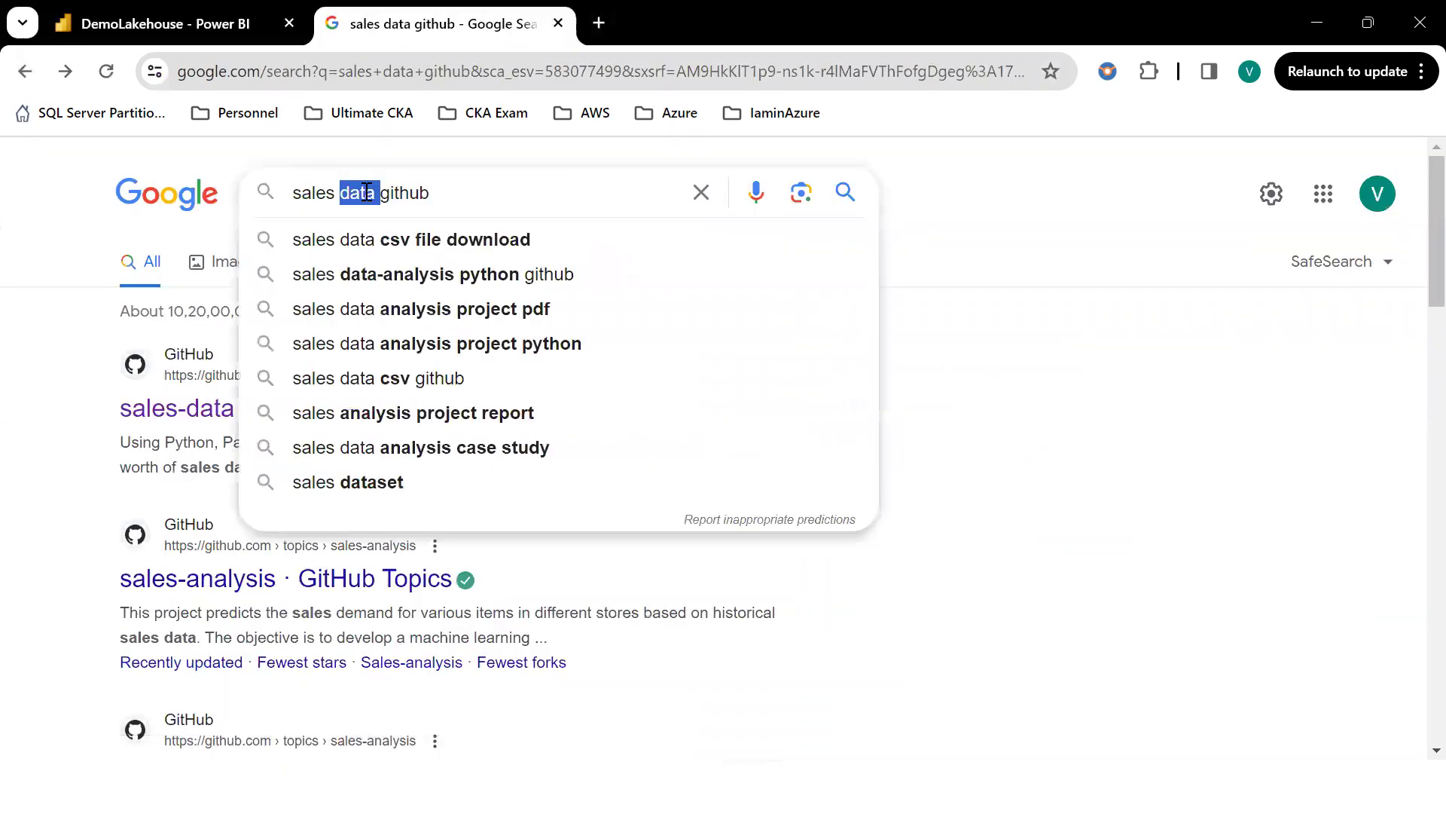
key("Down")
key("Return")
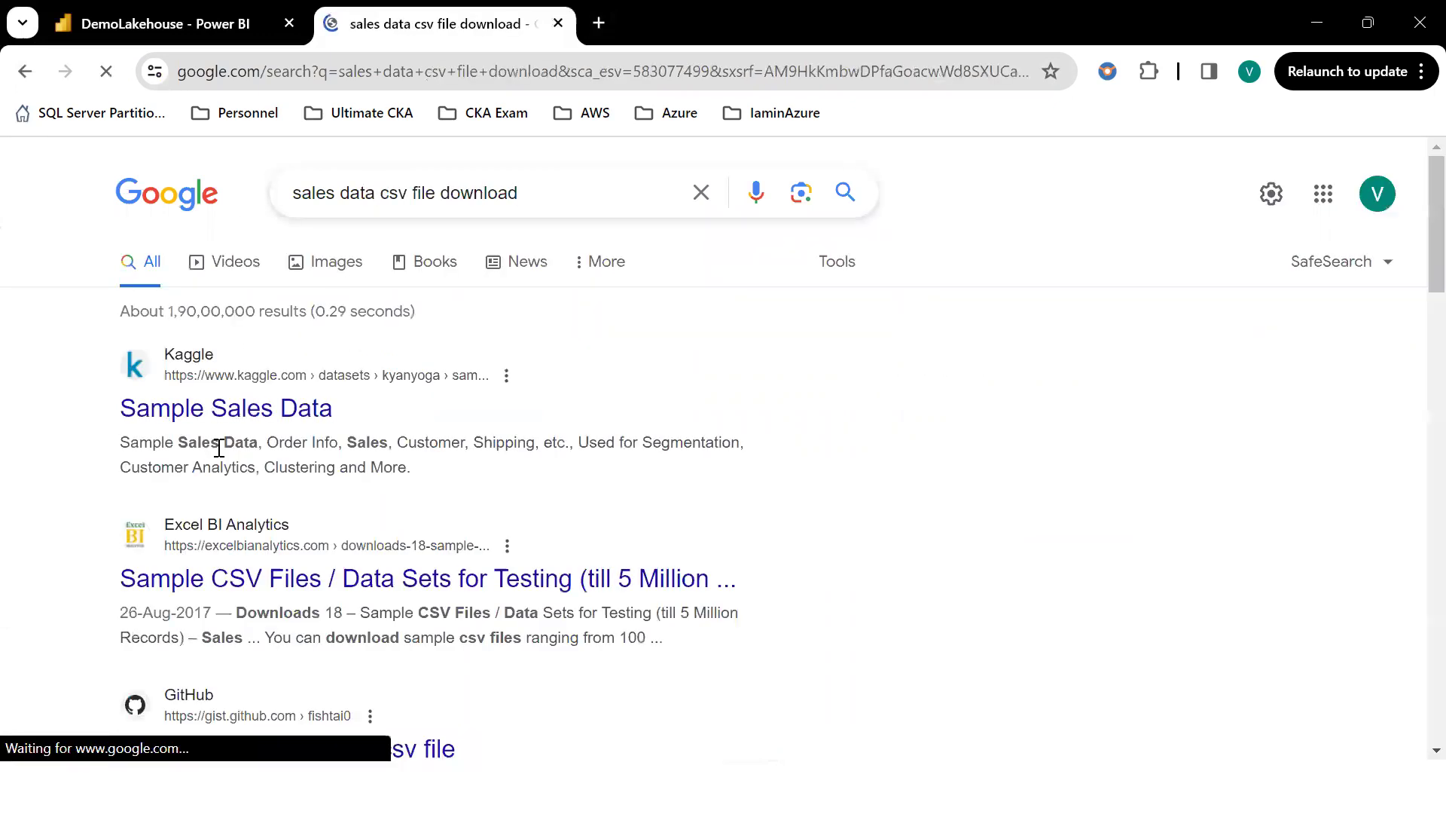
scroll(362, 552, "down", 3)
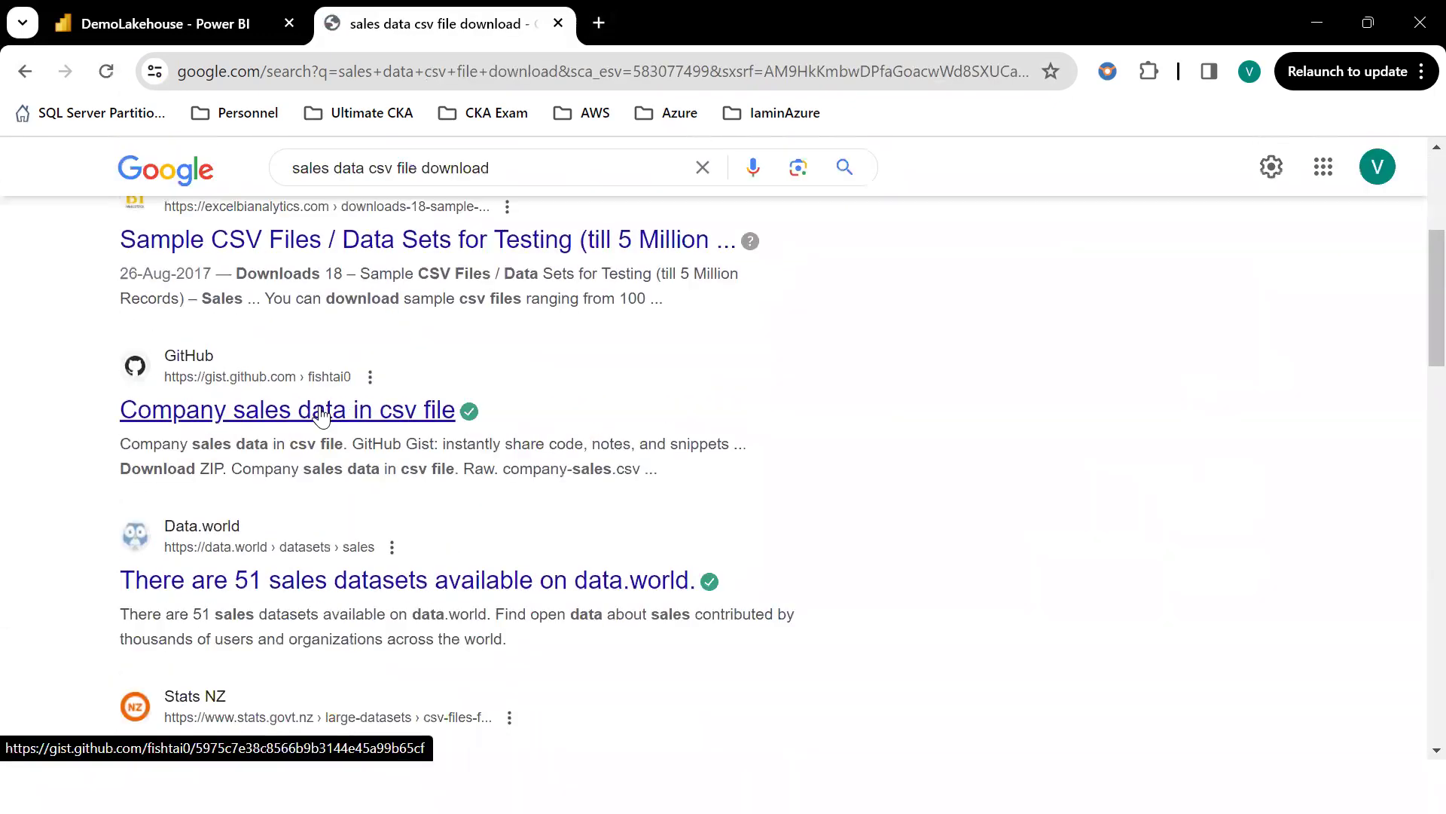
left_click(340, 413)
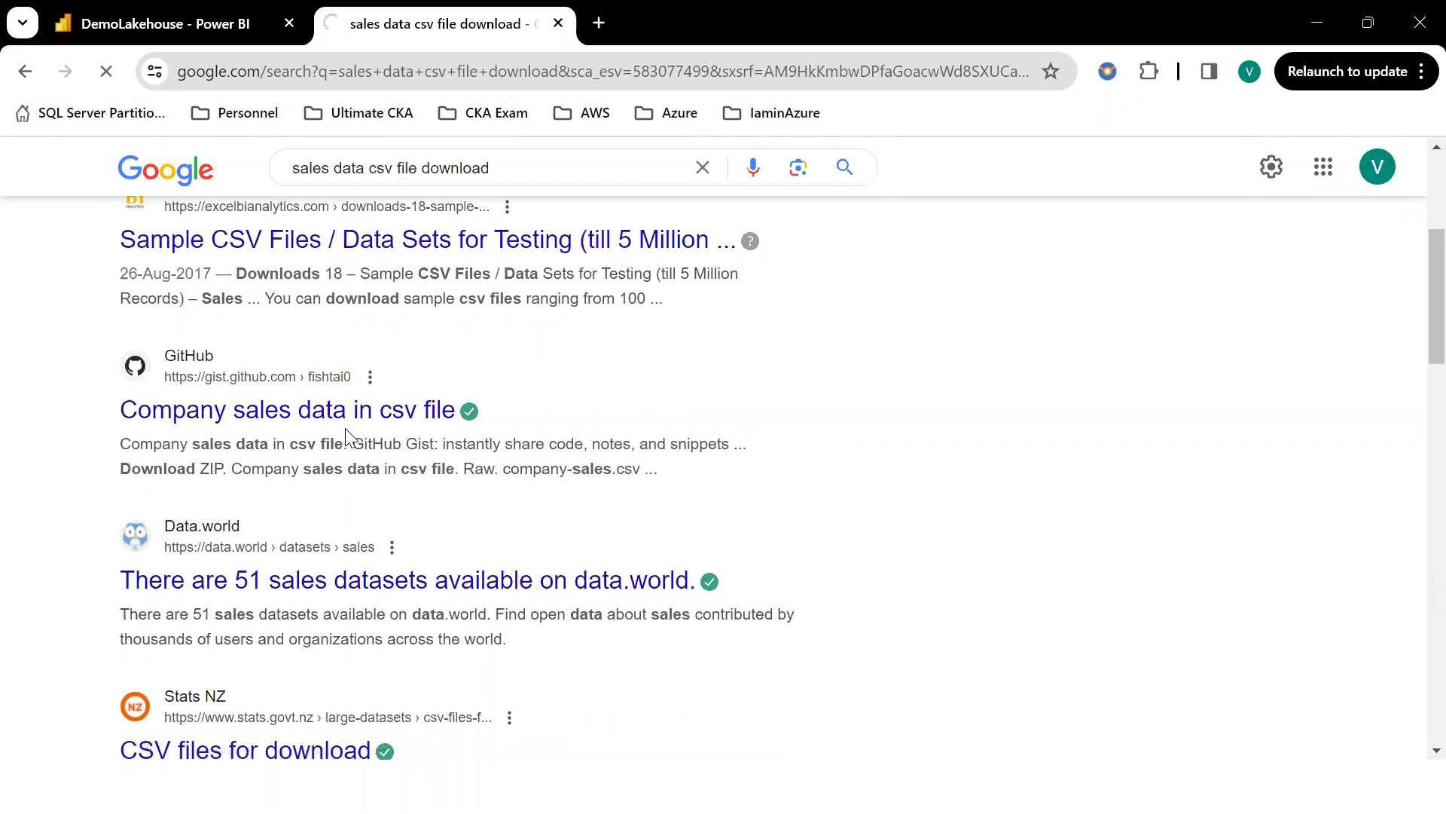
scroll(613, 510, "down", 8)
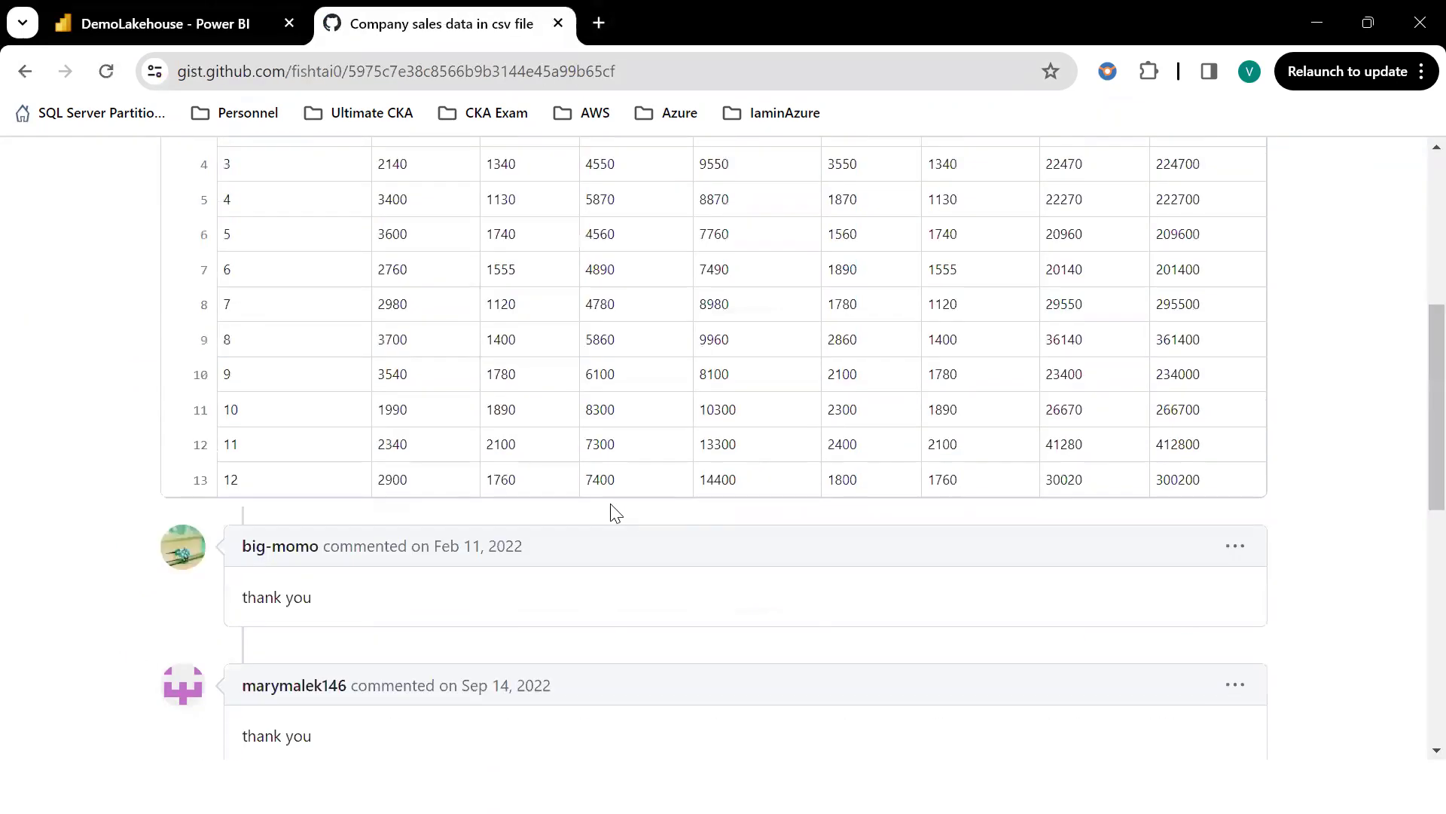
scroll(473, 438, "up", 8)
left_click(26, 71)
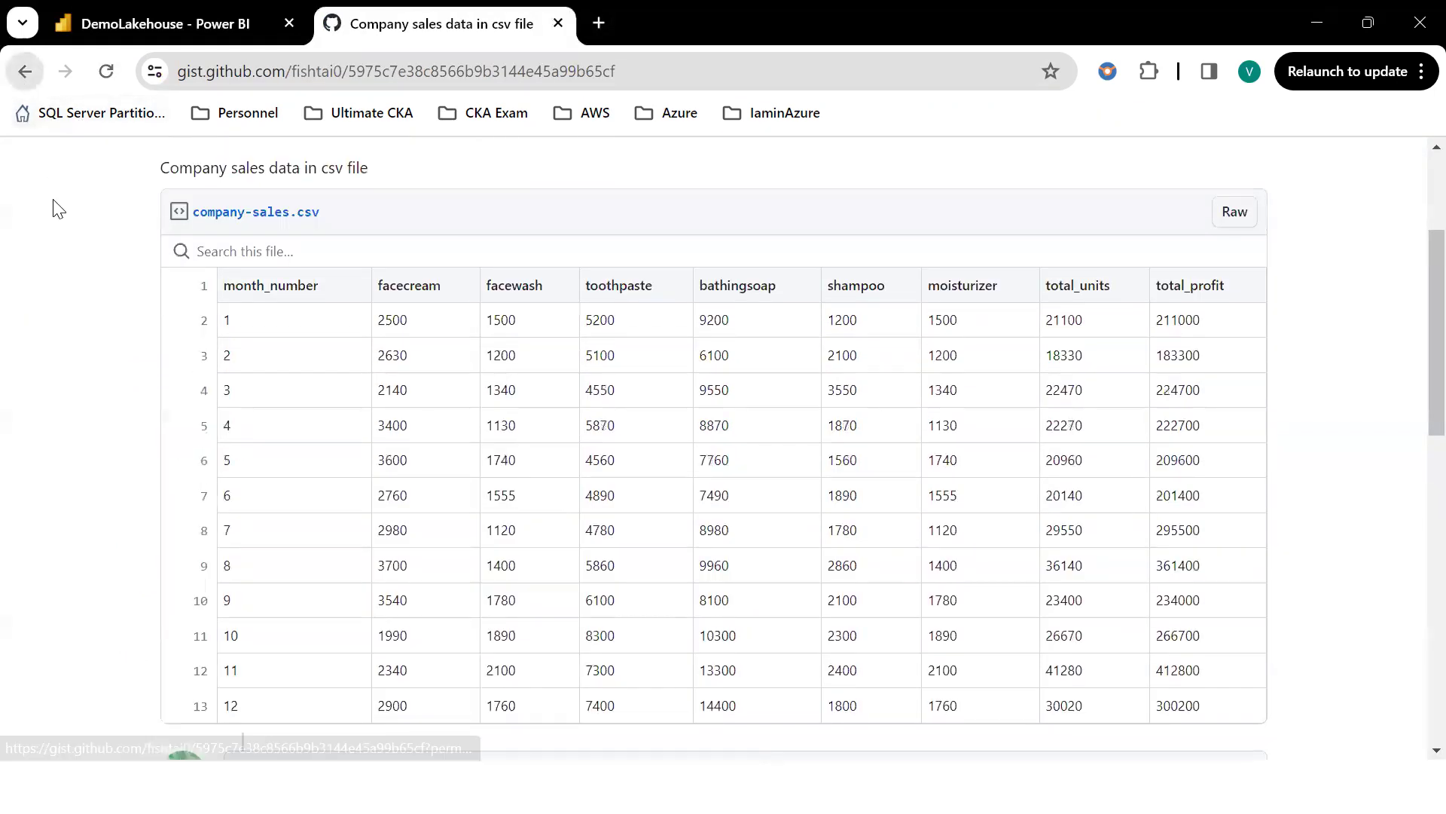
Rerun the 'sales data github' search from the query suggestions.
scroll(377, 440, "down", 6)
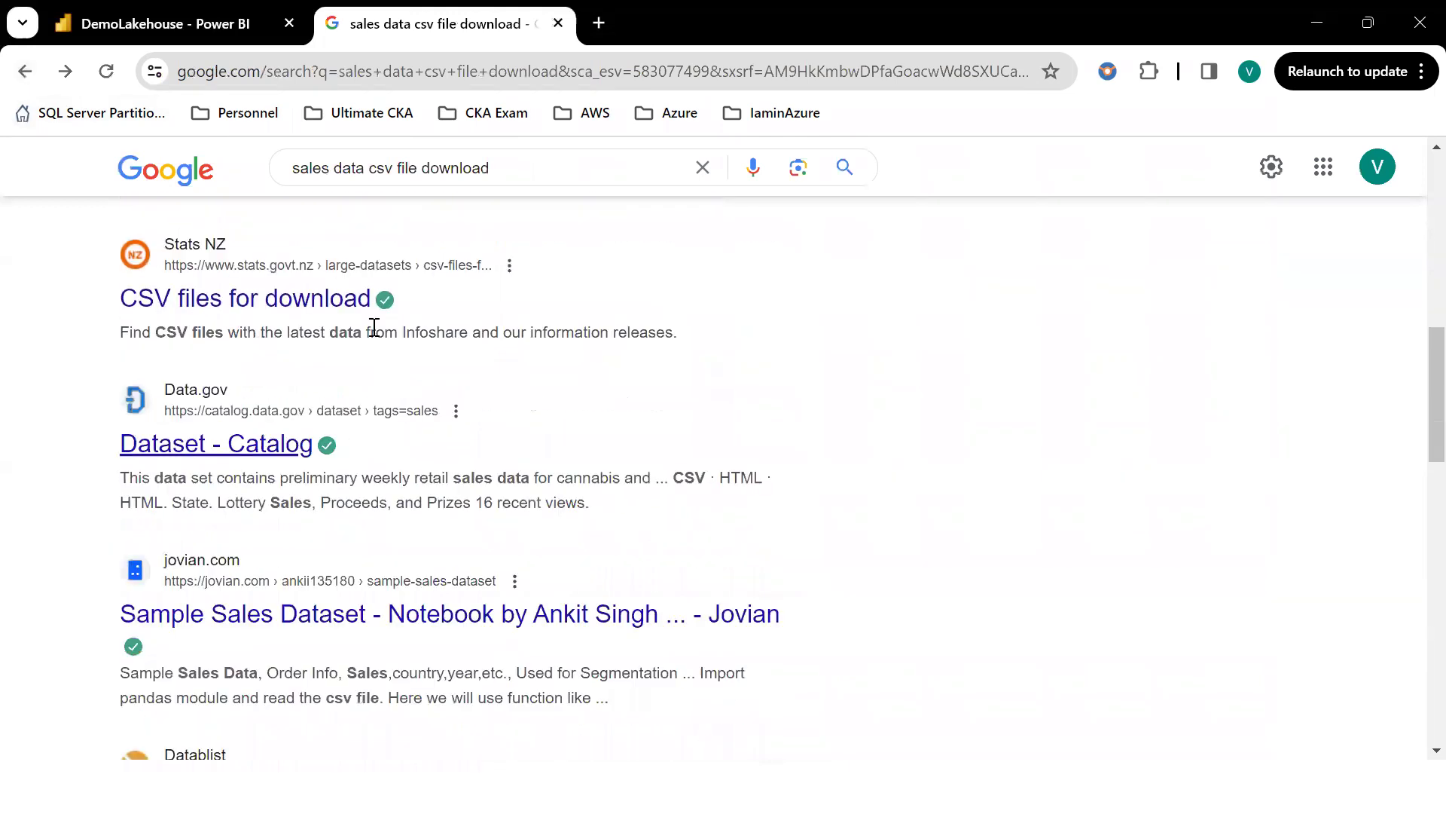
scroll(354, 301, "up", 10)
left_click_drag(339, 193, 576, 199)
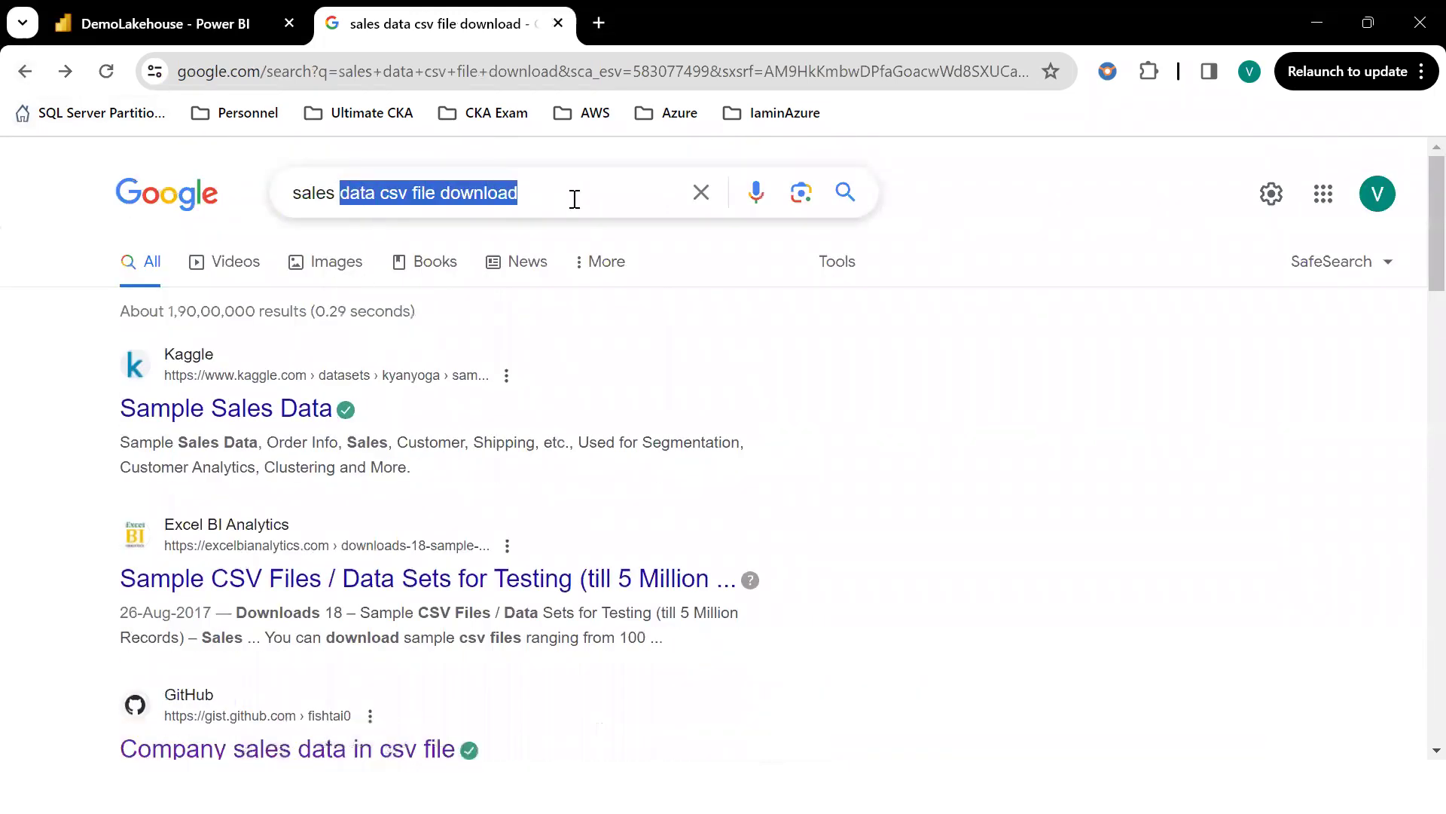
key("BackSpace")
key("Down")
key("Down")
key("Return")
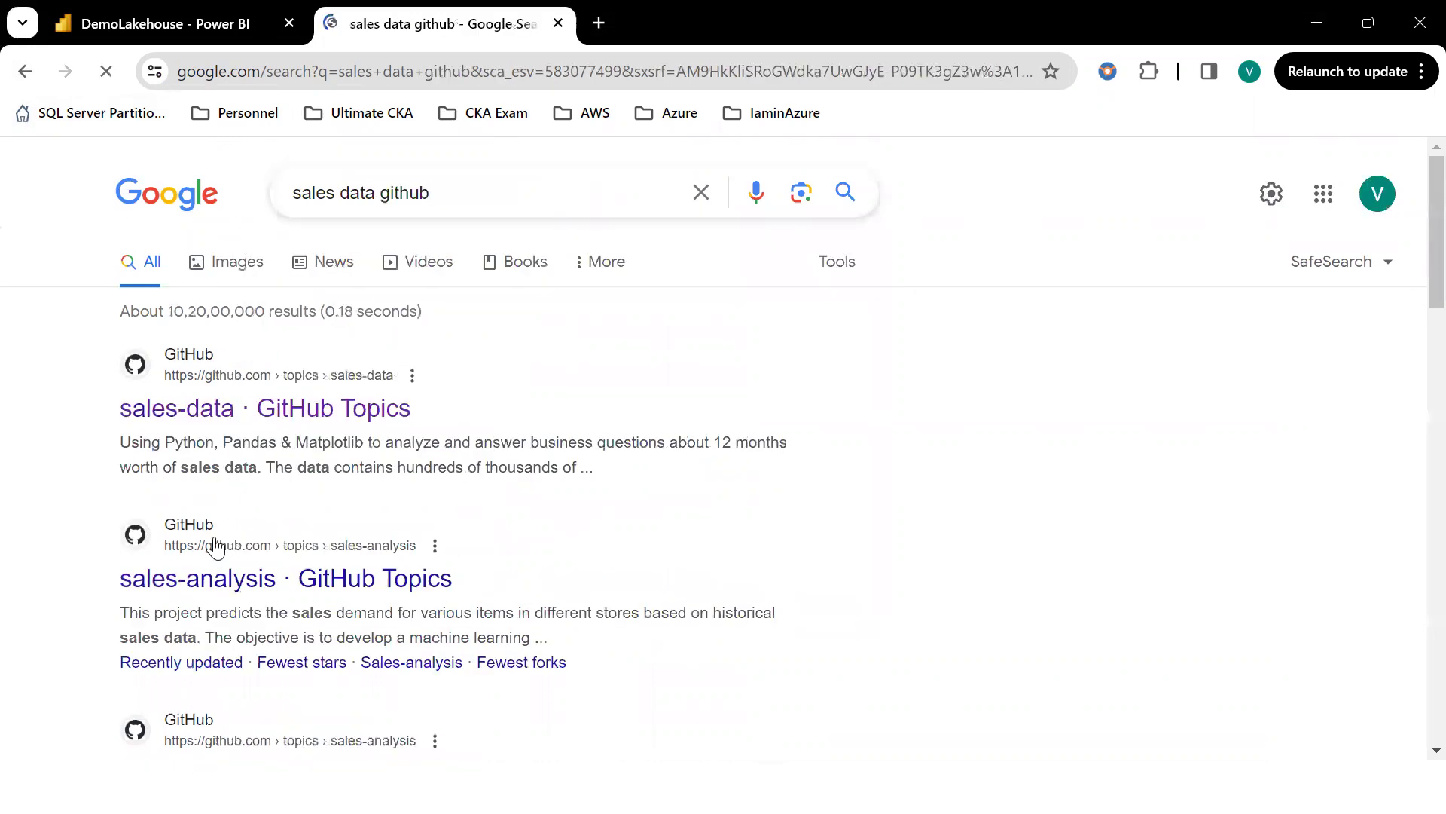
Open and close a private browsing window from the browser menu, then dismiss the menu.
scroll(323, 494, "down", 3)
scroll(348, 595, "down", 3)
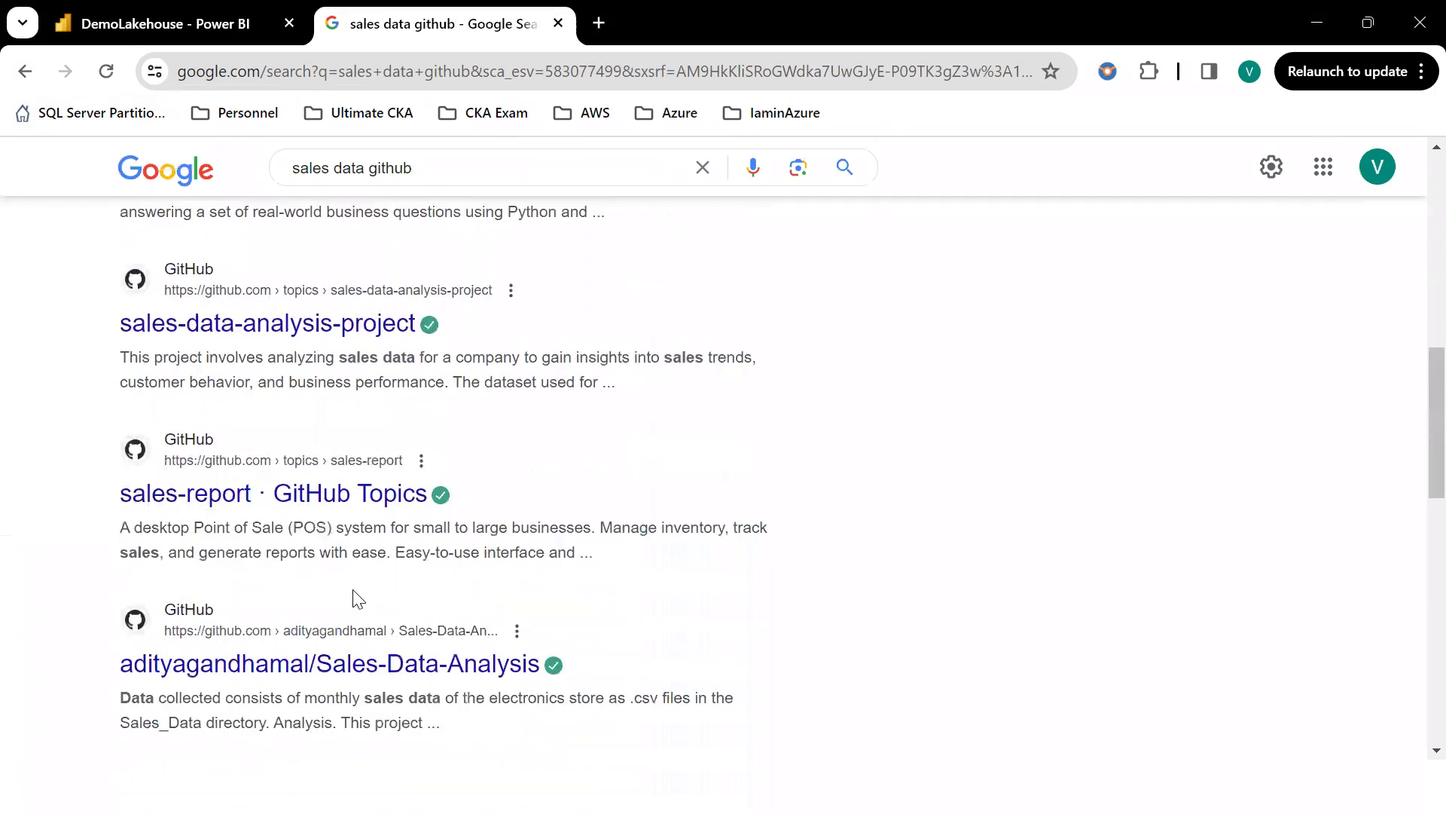
scroll(355, 599, "up", 10)
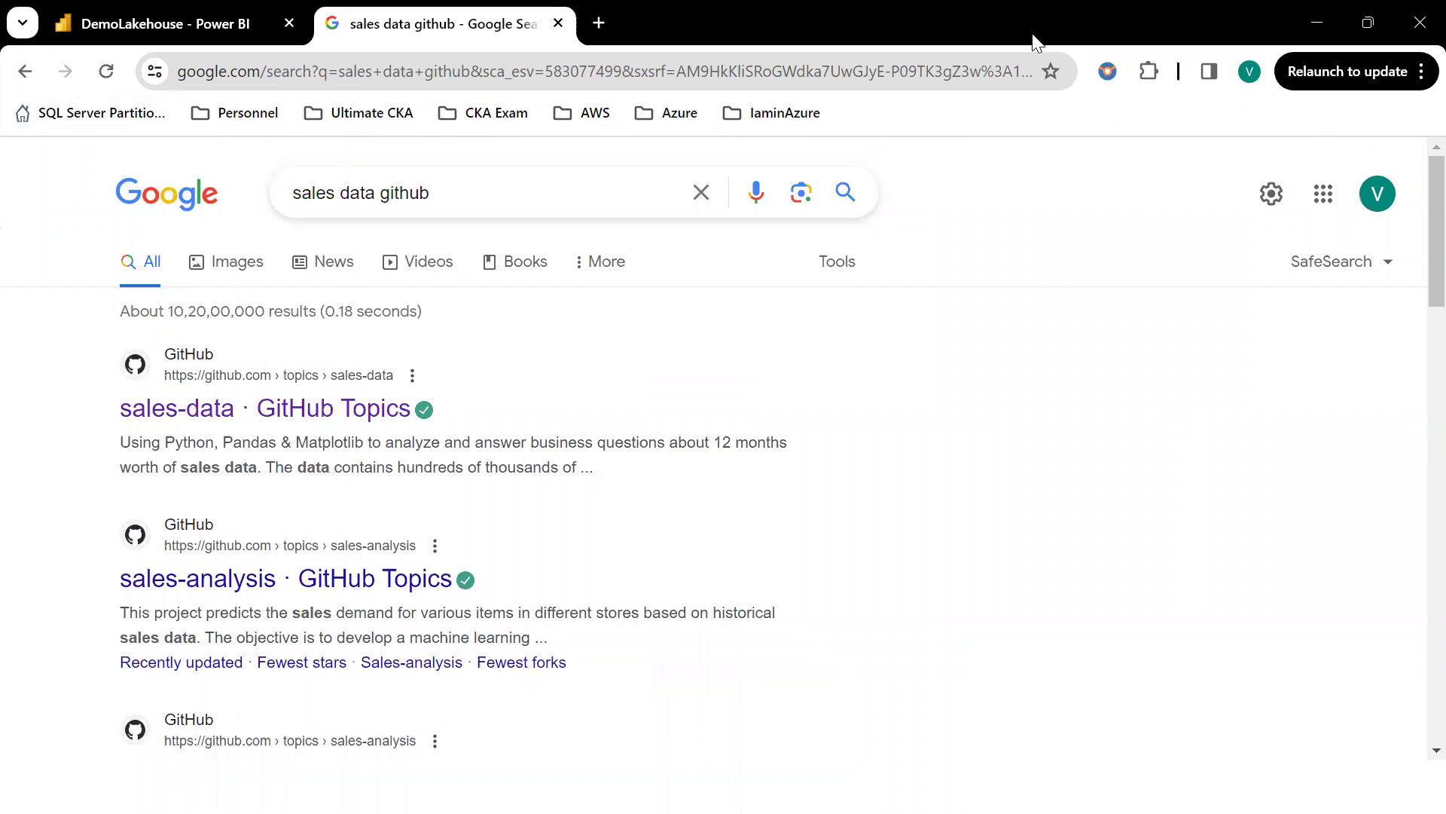
left_click(1422, 71)
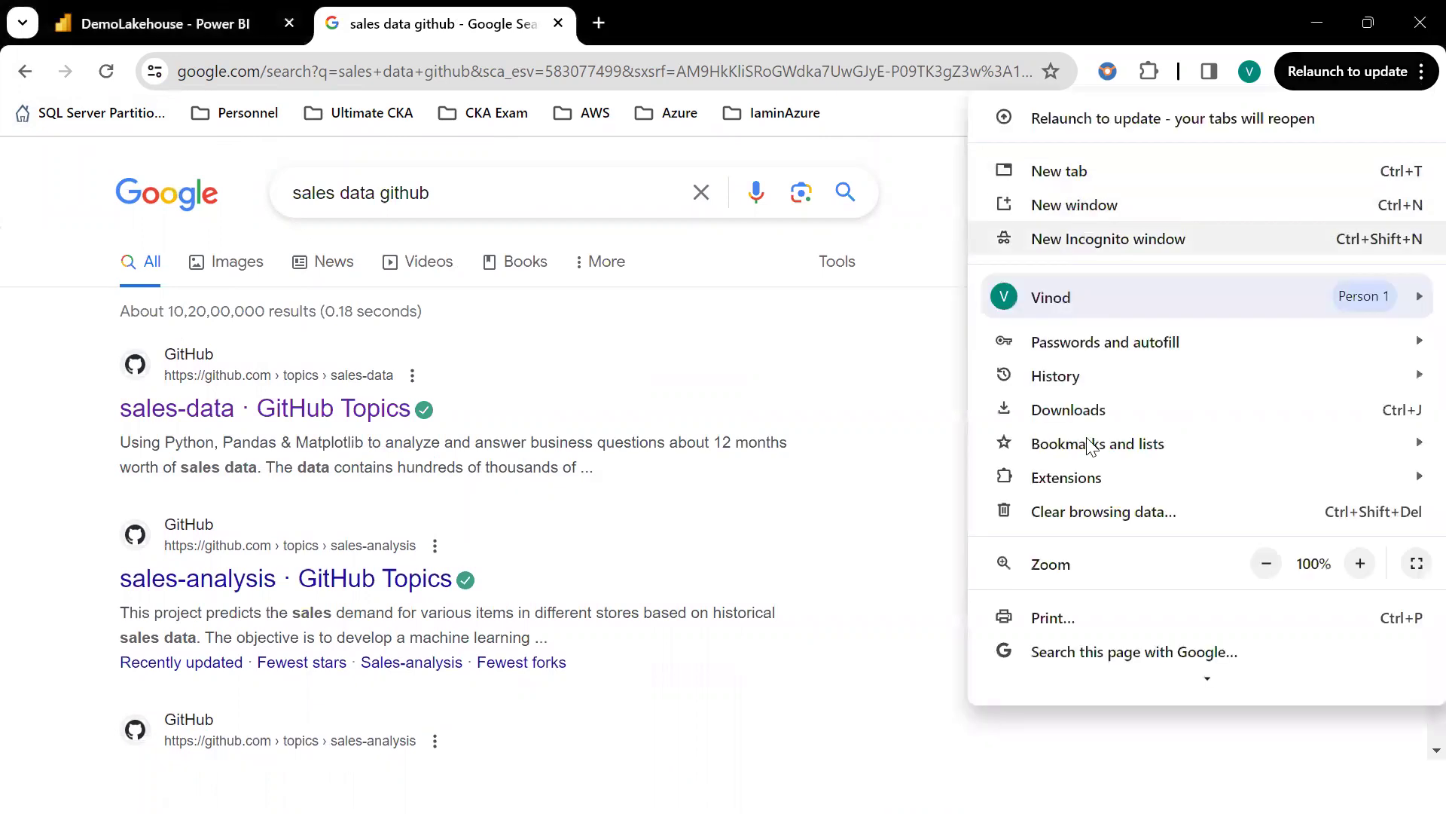
left_click(1205, 238)
left_click(1410, 24)
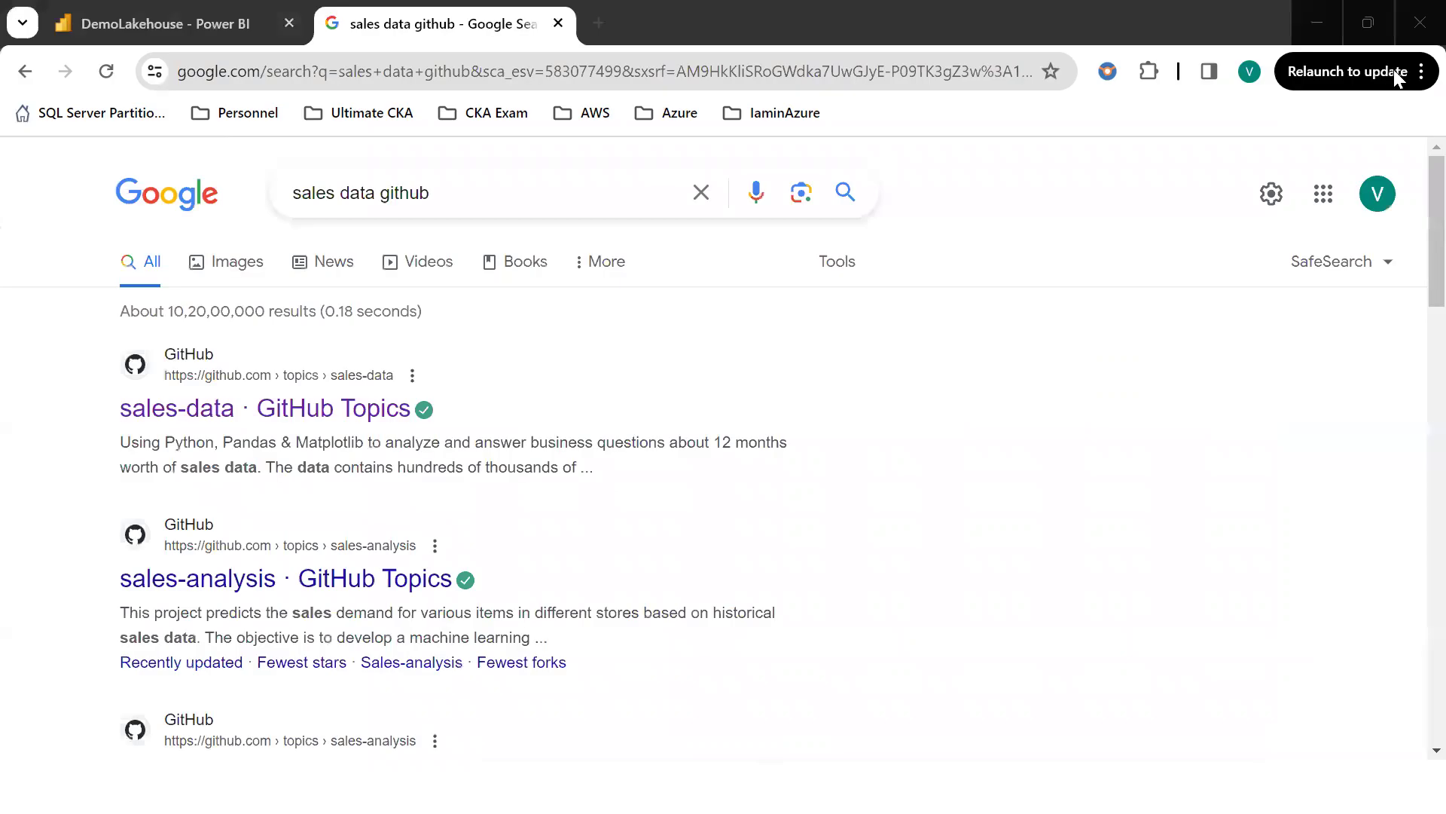
left_click(1421, 71)
mouse_move(1120, 376)
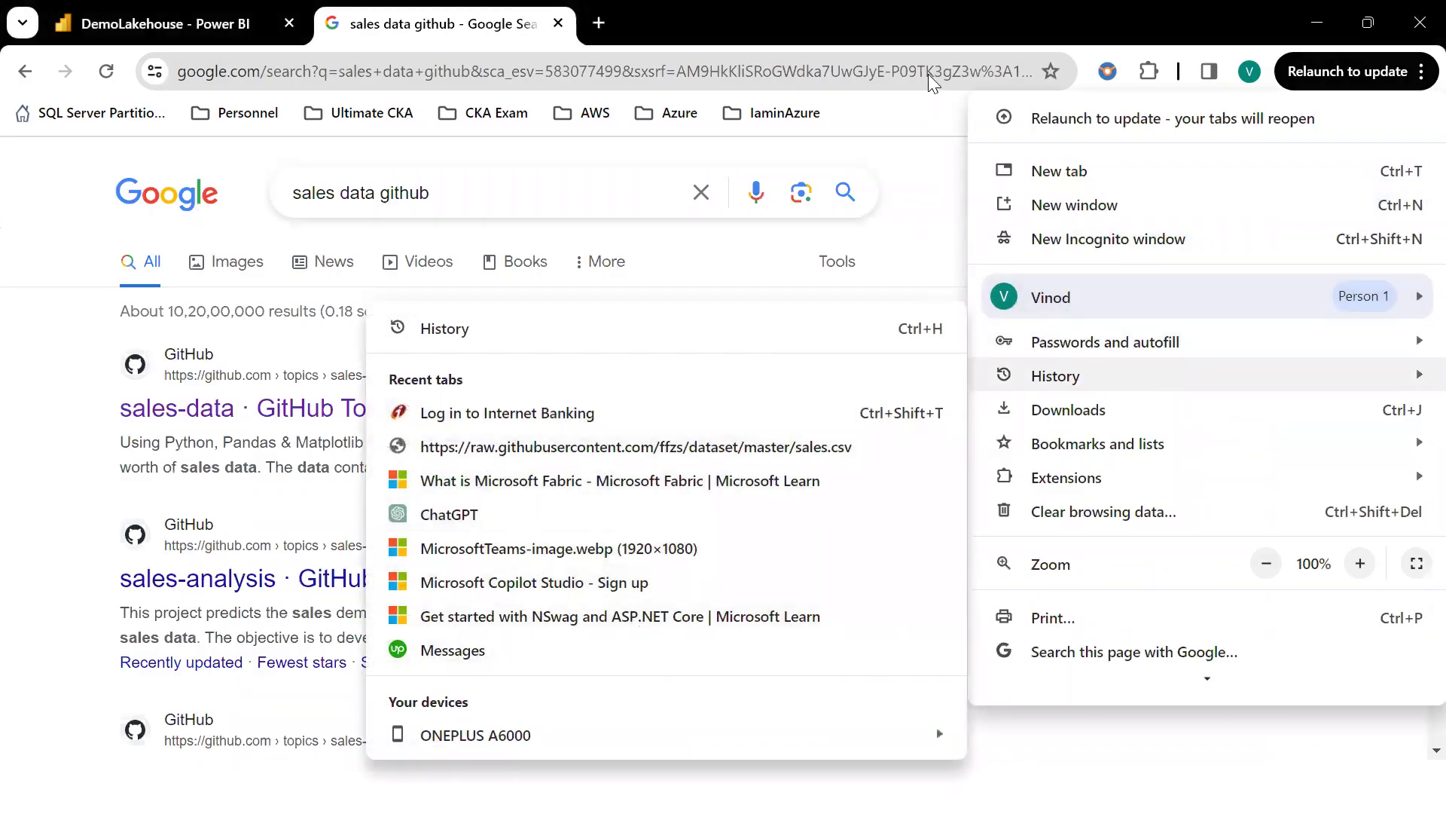
left_click(884, 22)
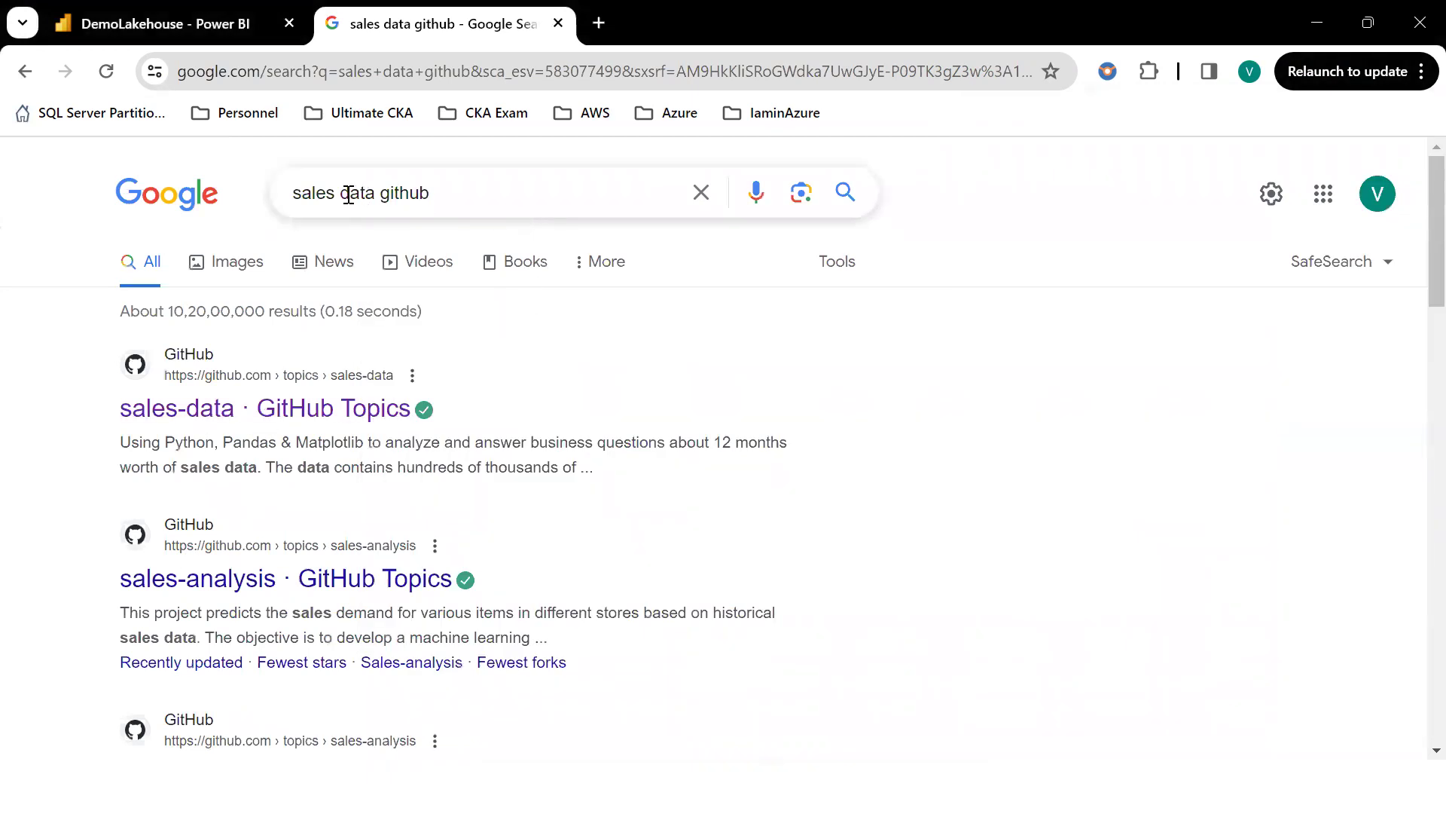
Change the search to 'sales data sample.csv' using the suggestions.
left_click_drag(433, 207, 555, 206)
key("BackSpace")
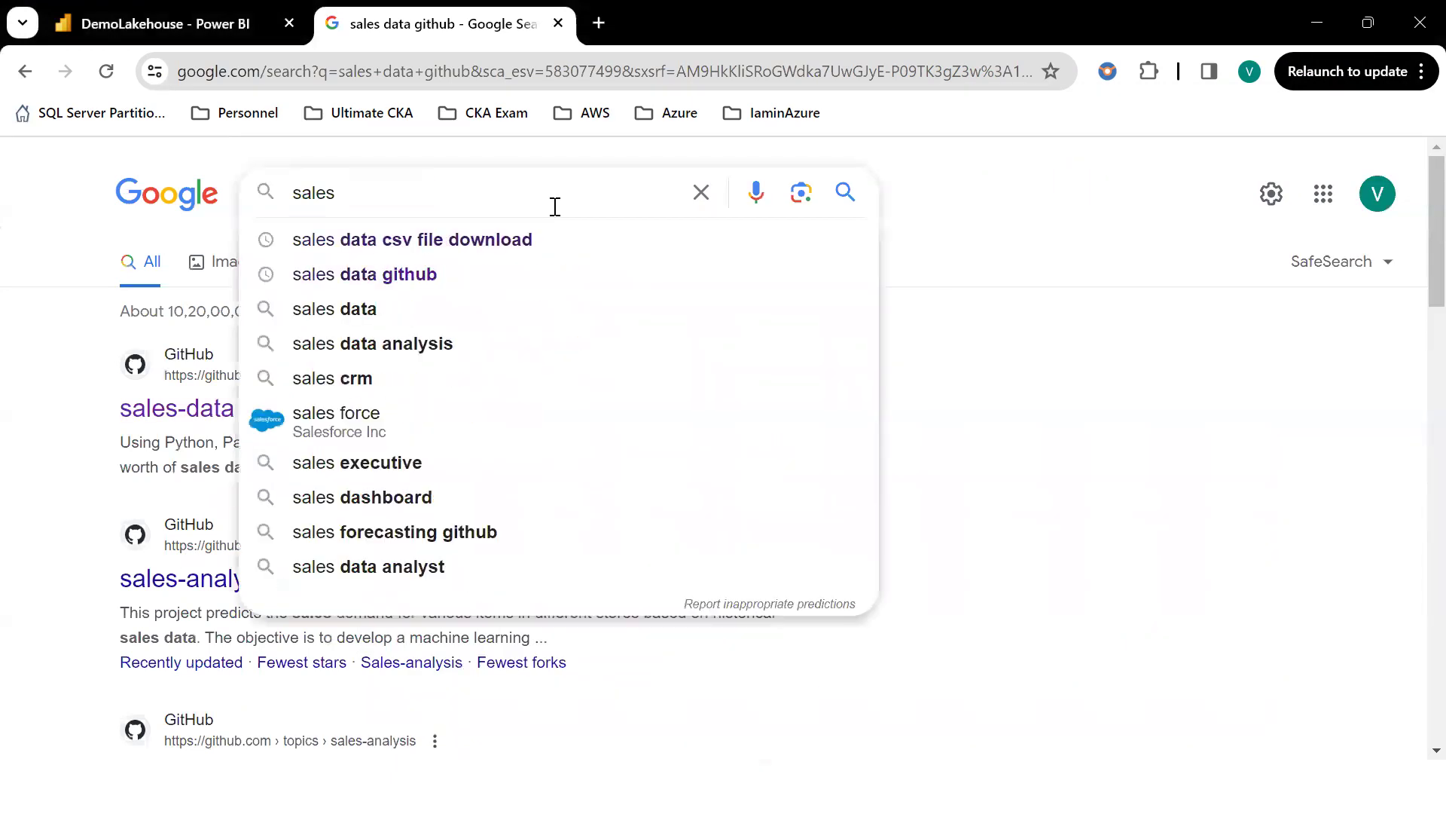
key("BackSpace")
type("data")
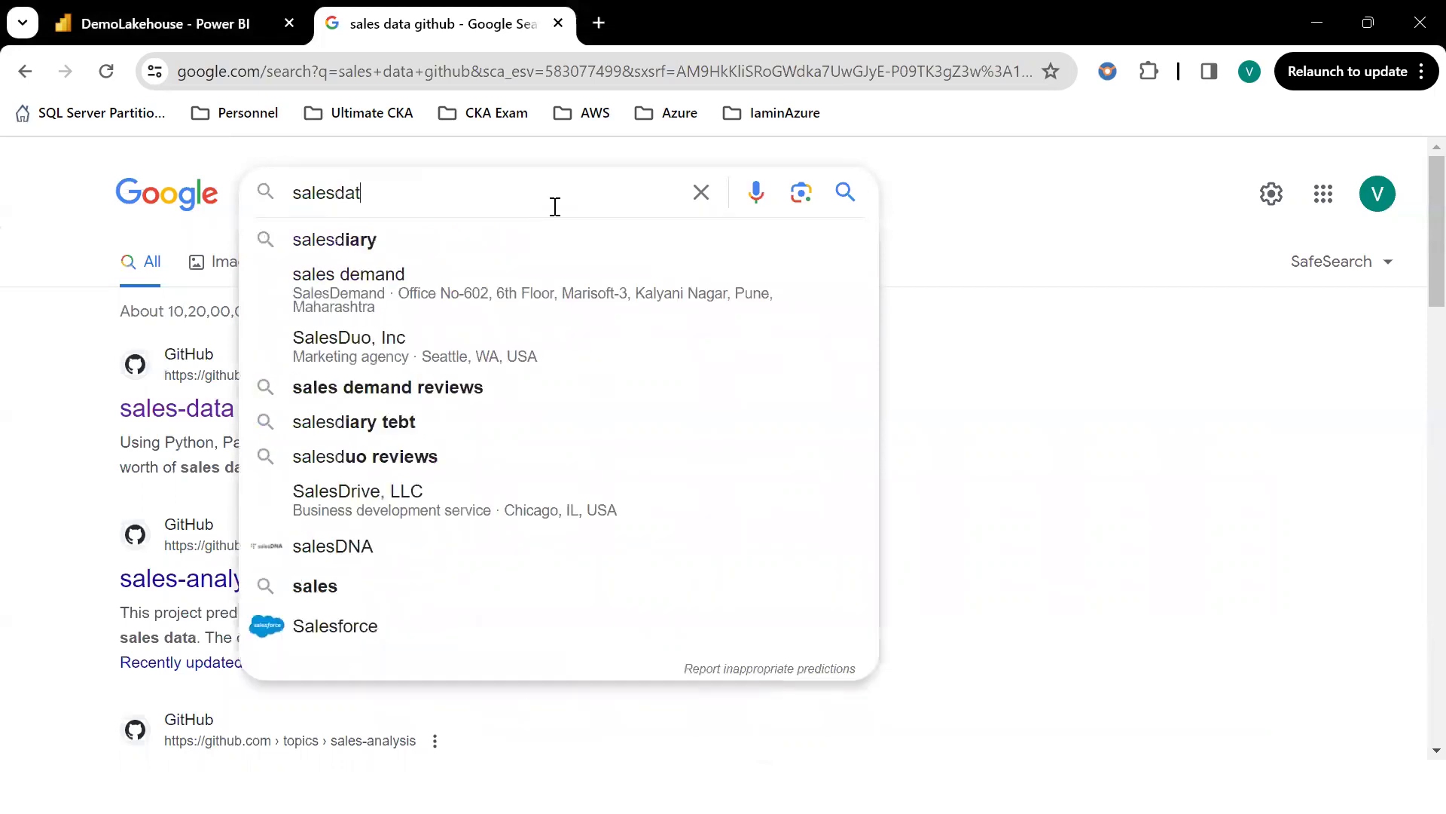
key("Down")
key("Down")
key("Return")
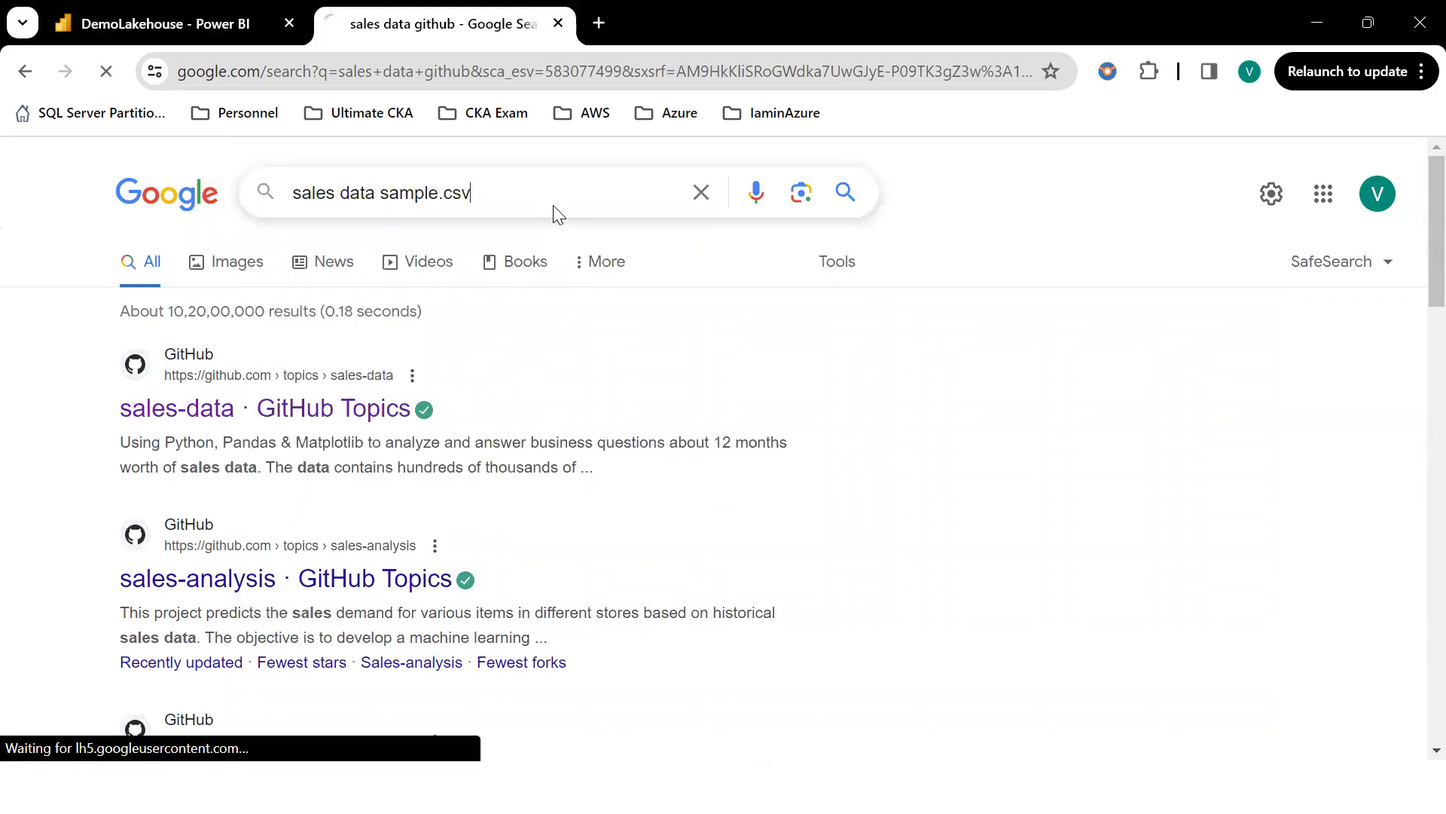
Append 'github' to the query and open the ffzs/dataset sales.csv result.
left_click(514, 197)
type("git")
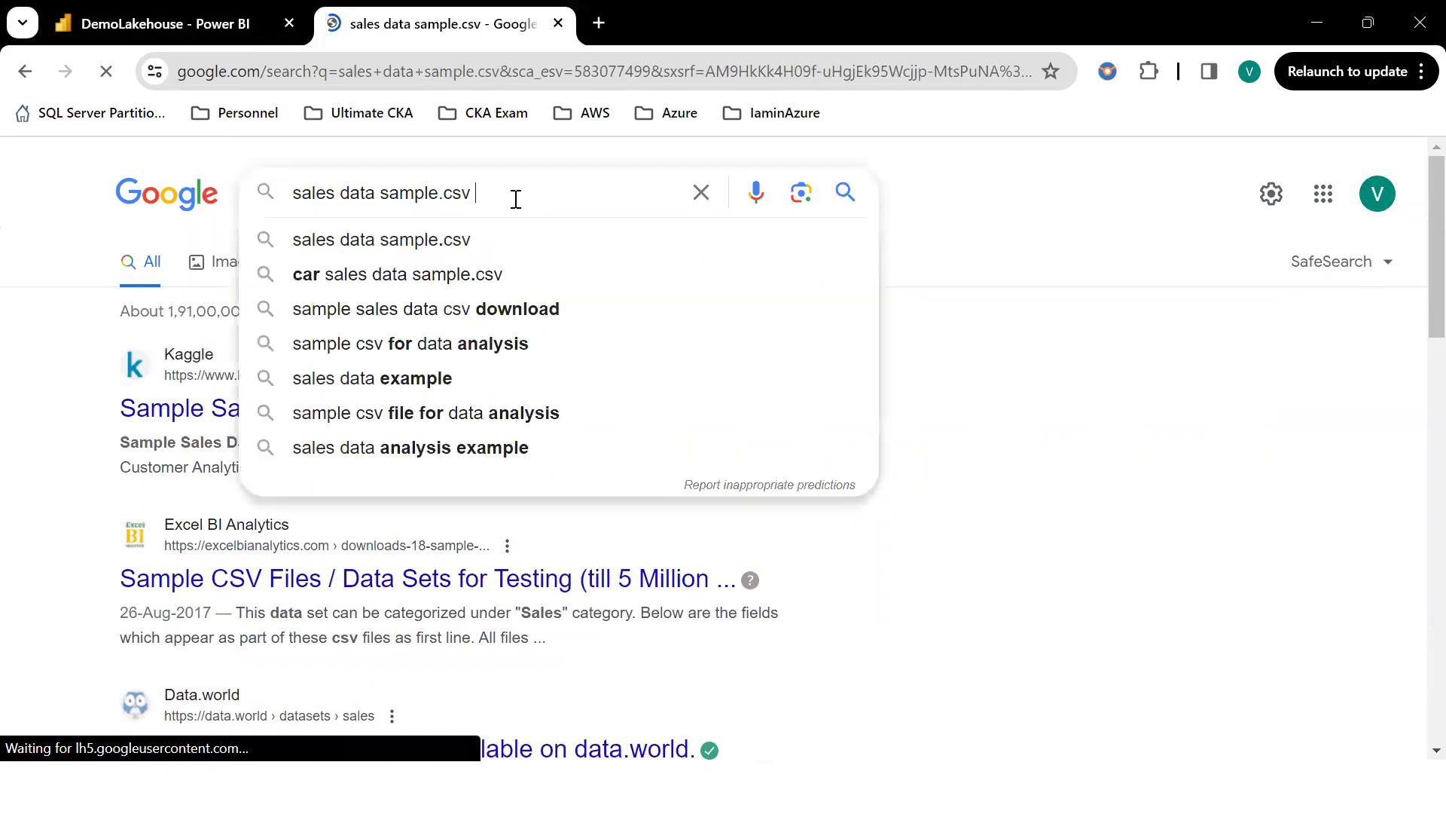
type("hub")
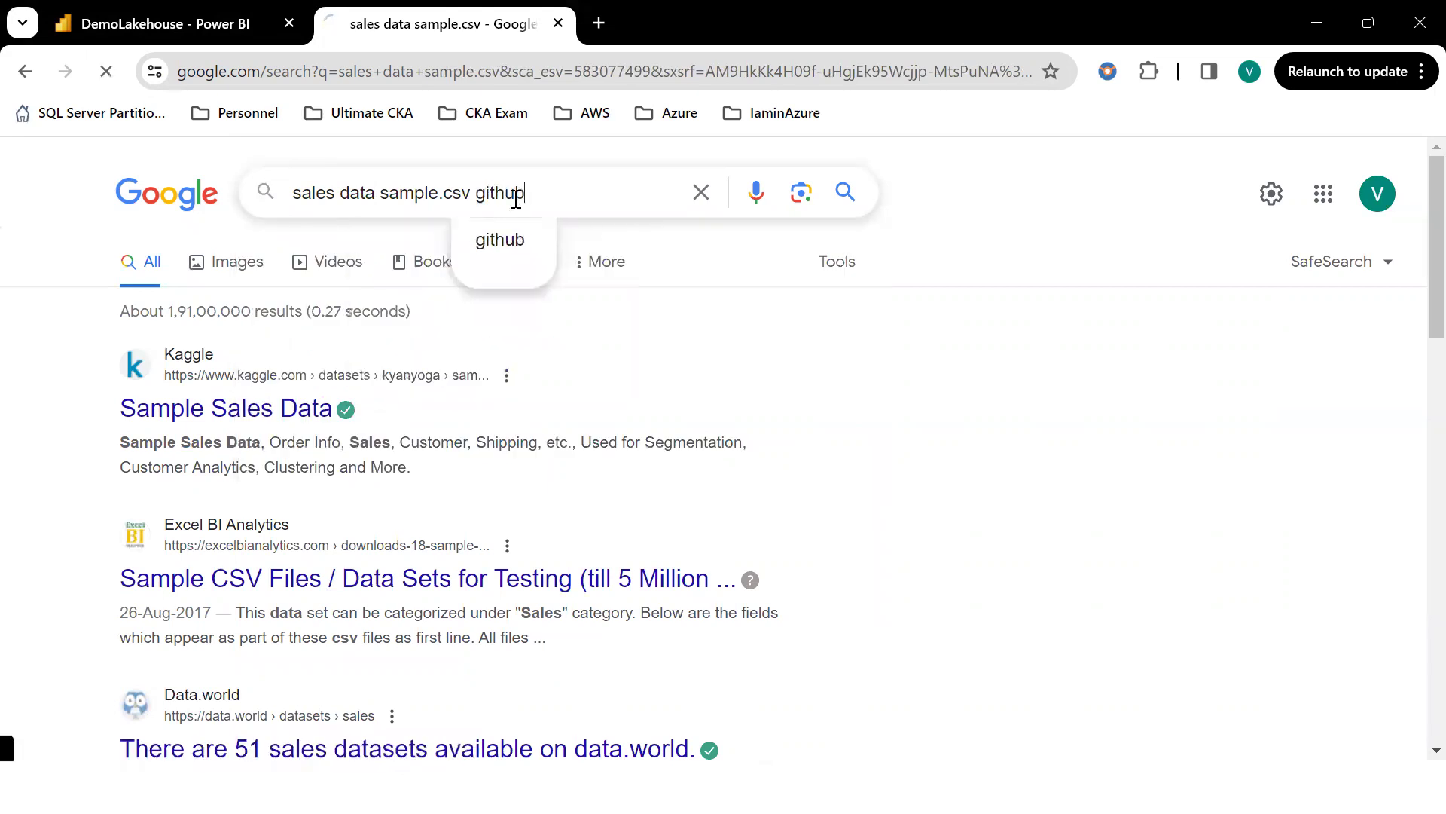
key("Return")
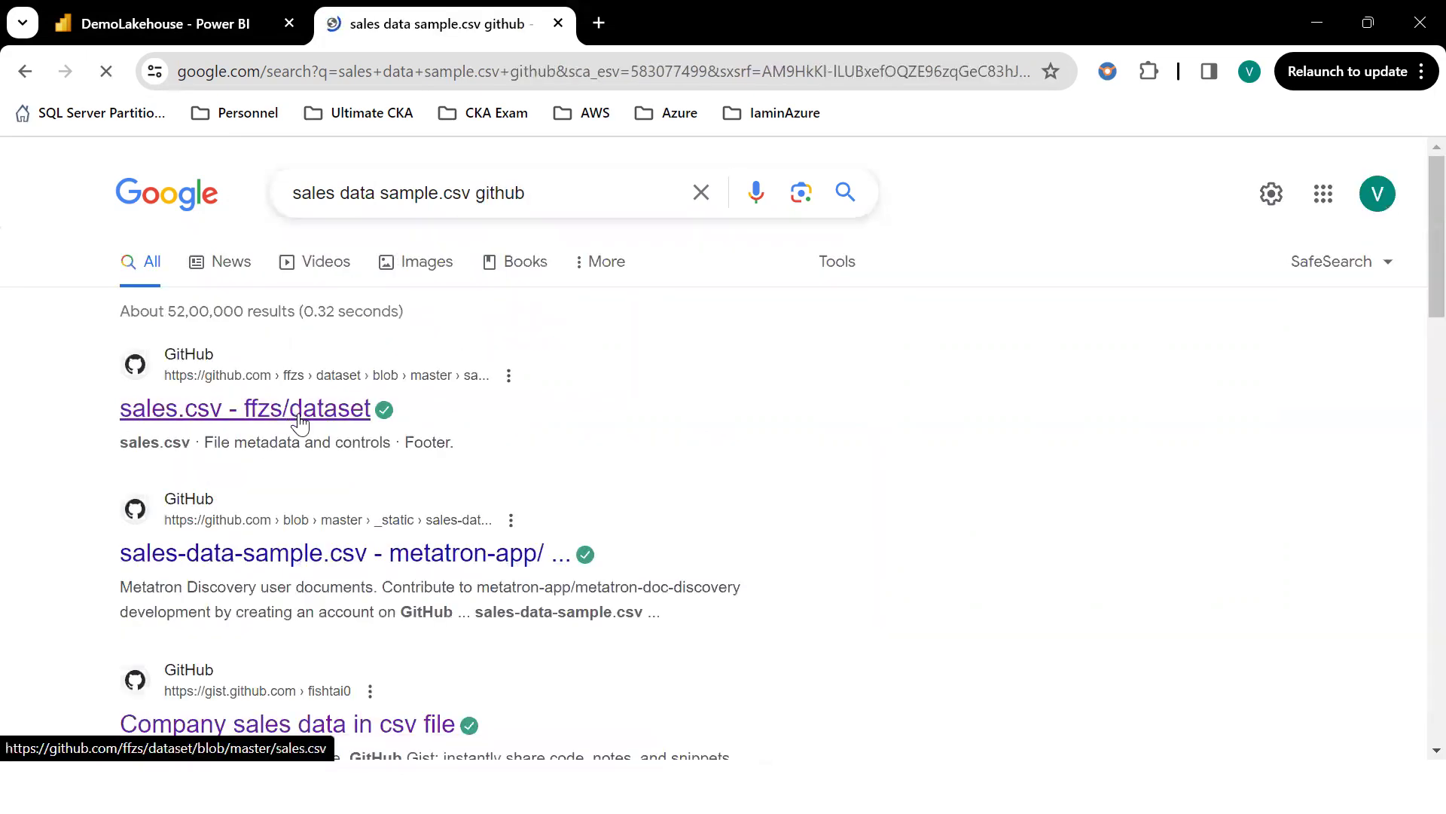
left_click(296, 413)
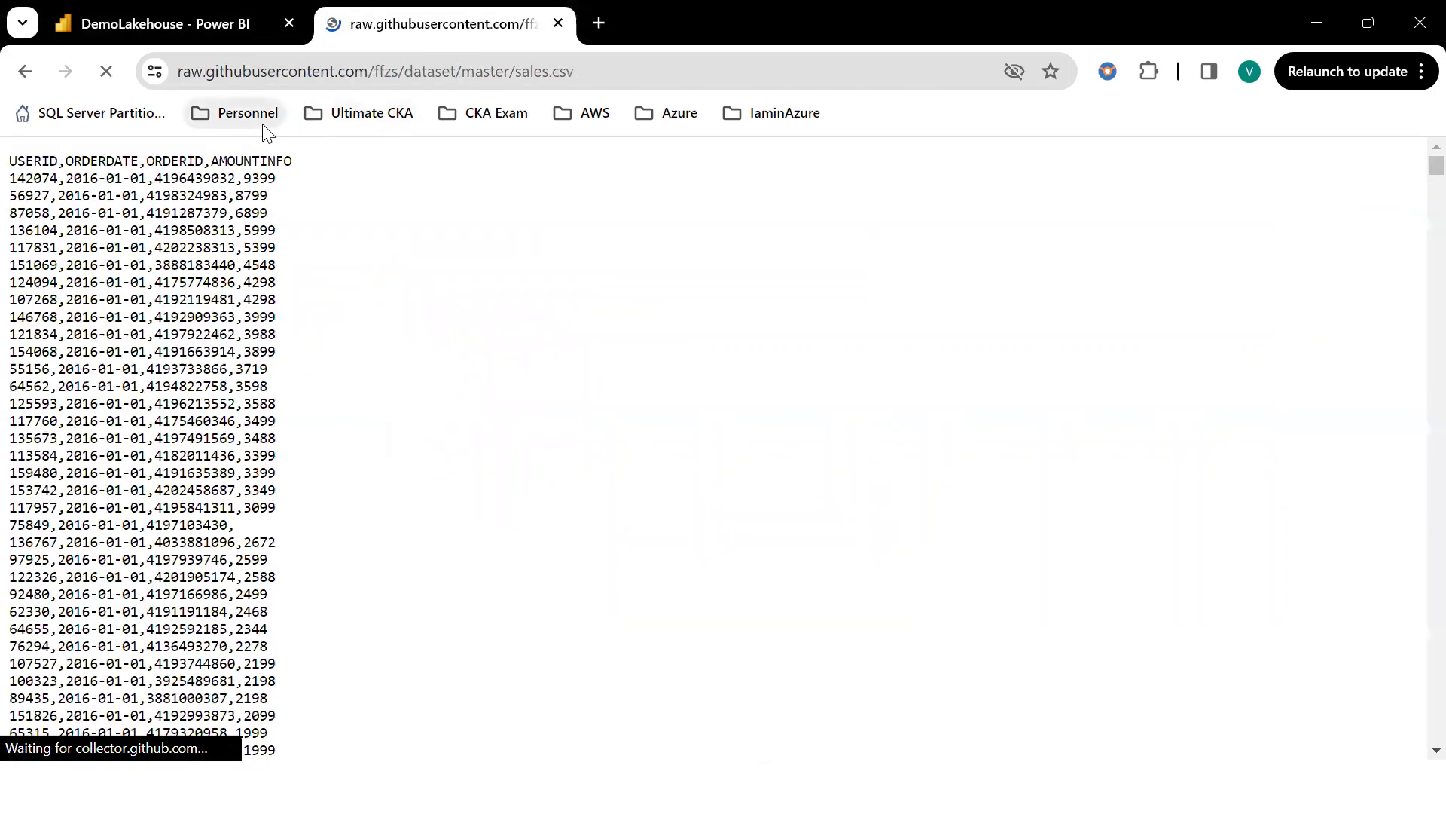
Save the raw sales.csv page to the Desktop as sales.csv with type All Files.
scroll(276, 431, "down", 20)
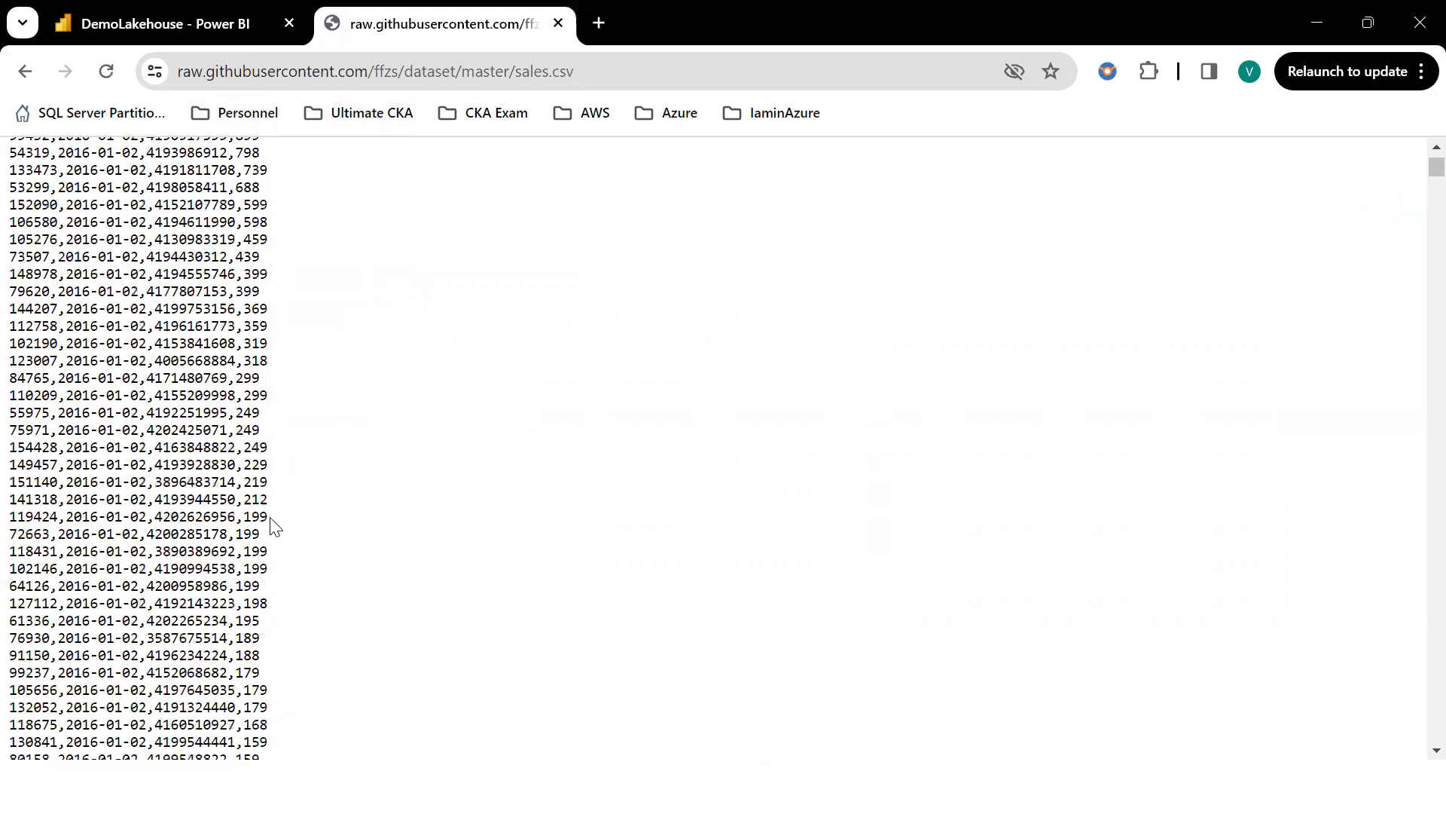
scroll(229, 373, "up", 10)
right_click(219, 371)
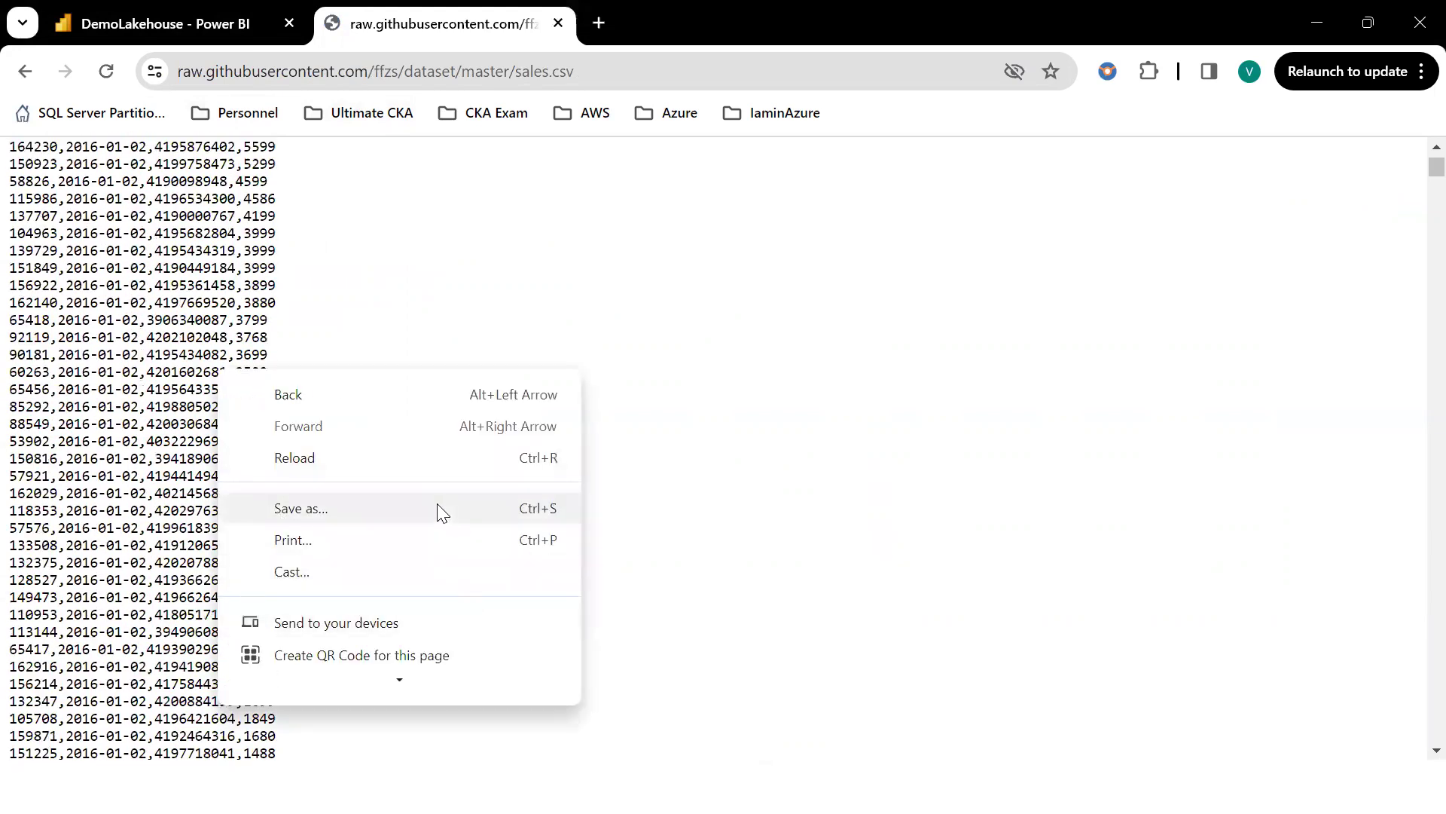
left_click(366, 508)
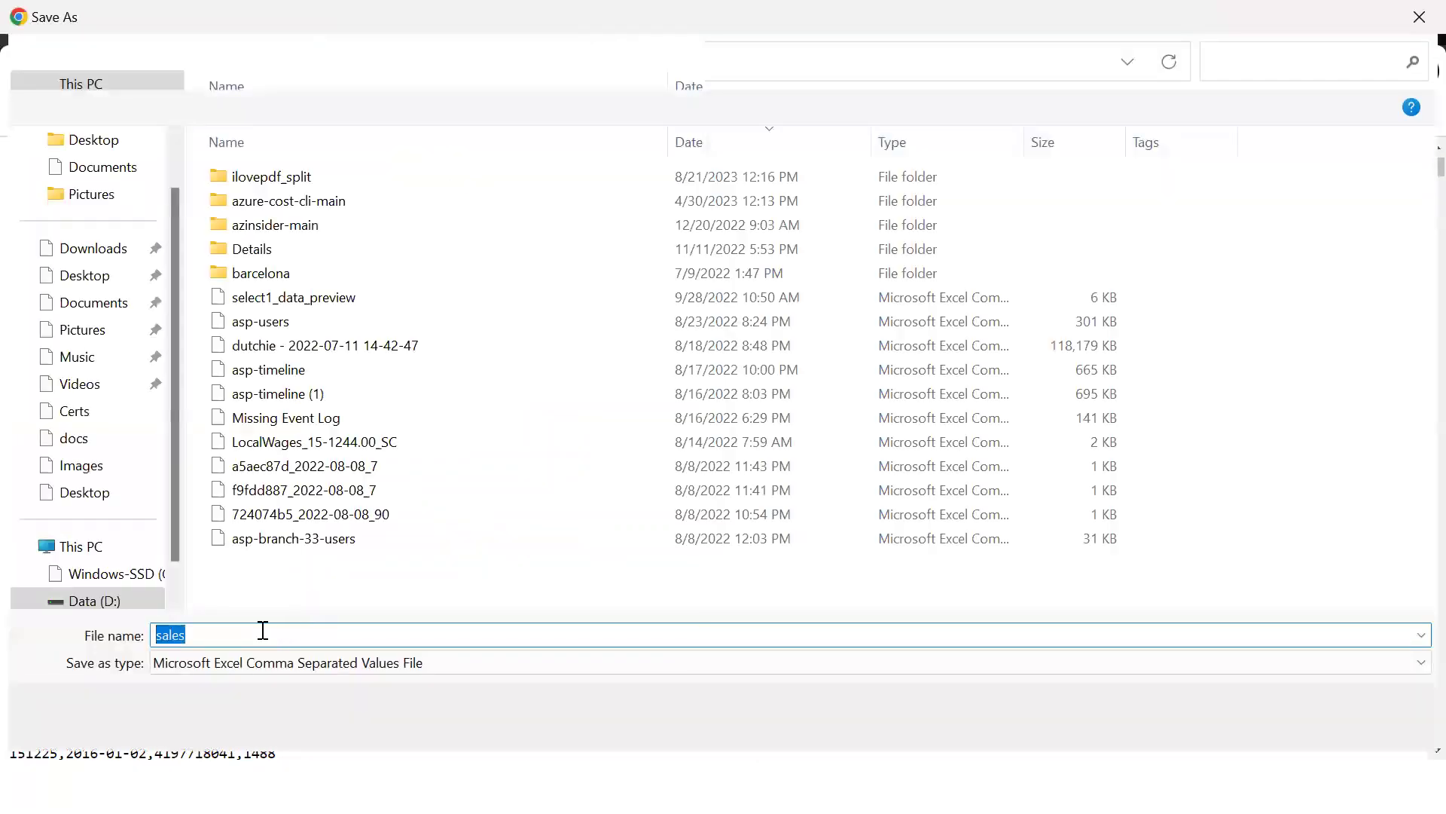
left_click(229, 627)
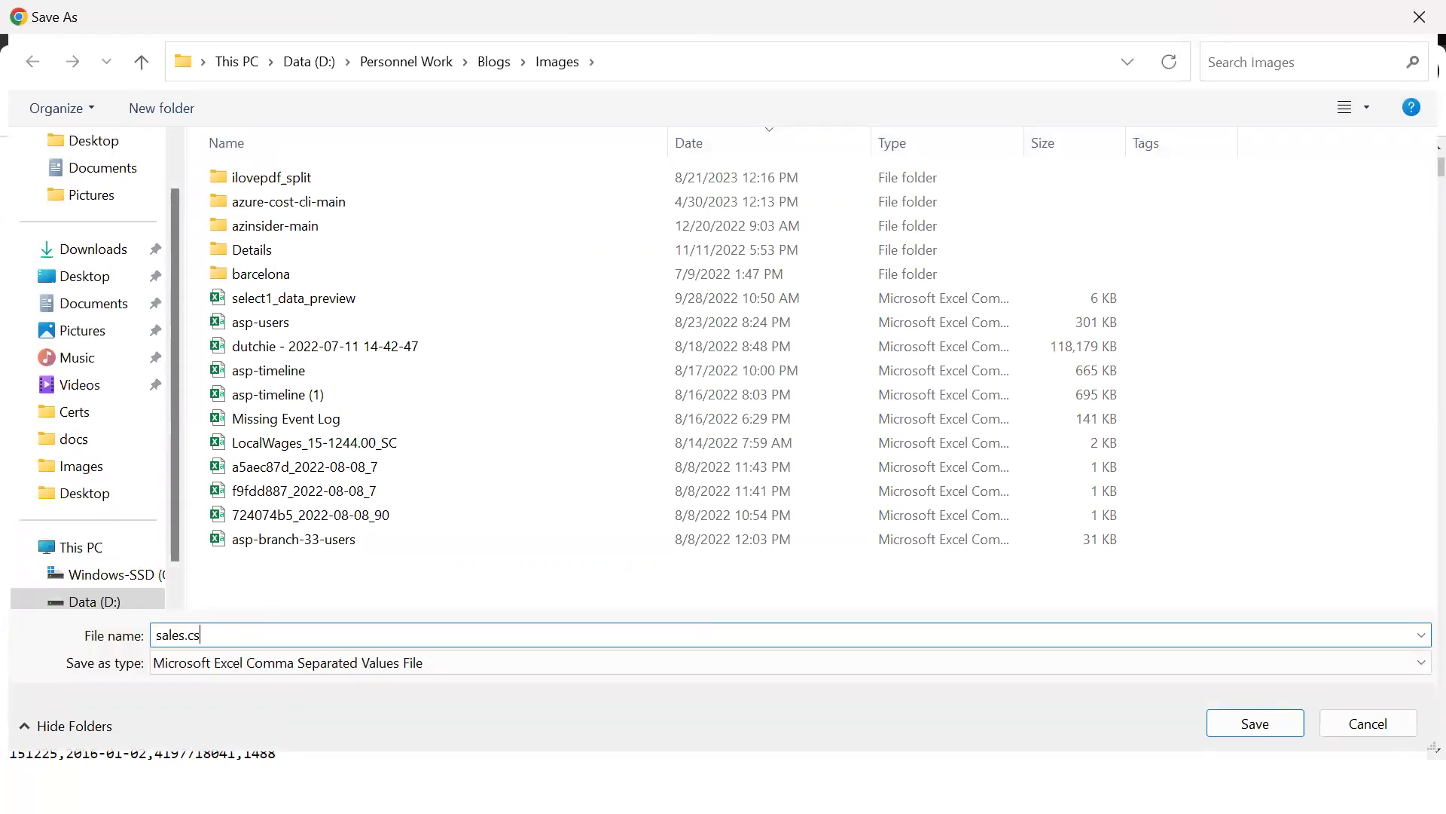
scroll(107, 159, "up", 1)
left_click(96, 167)
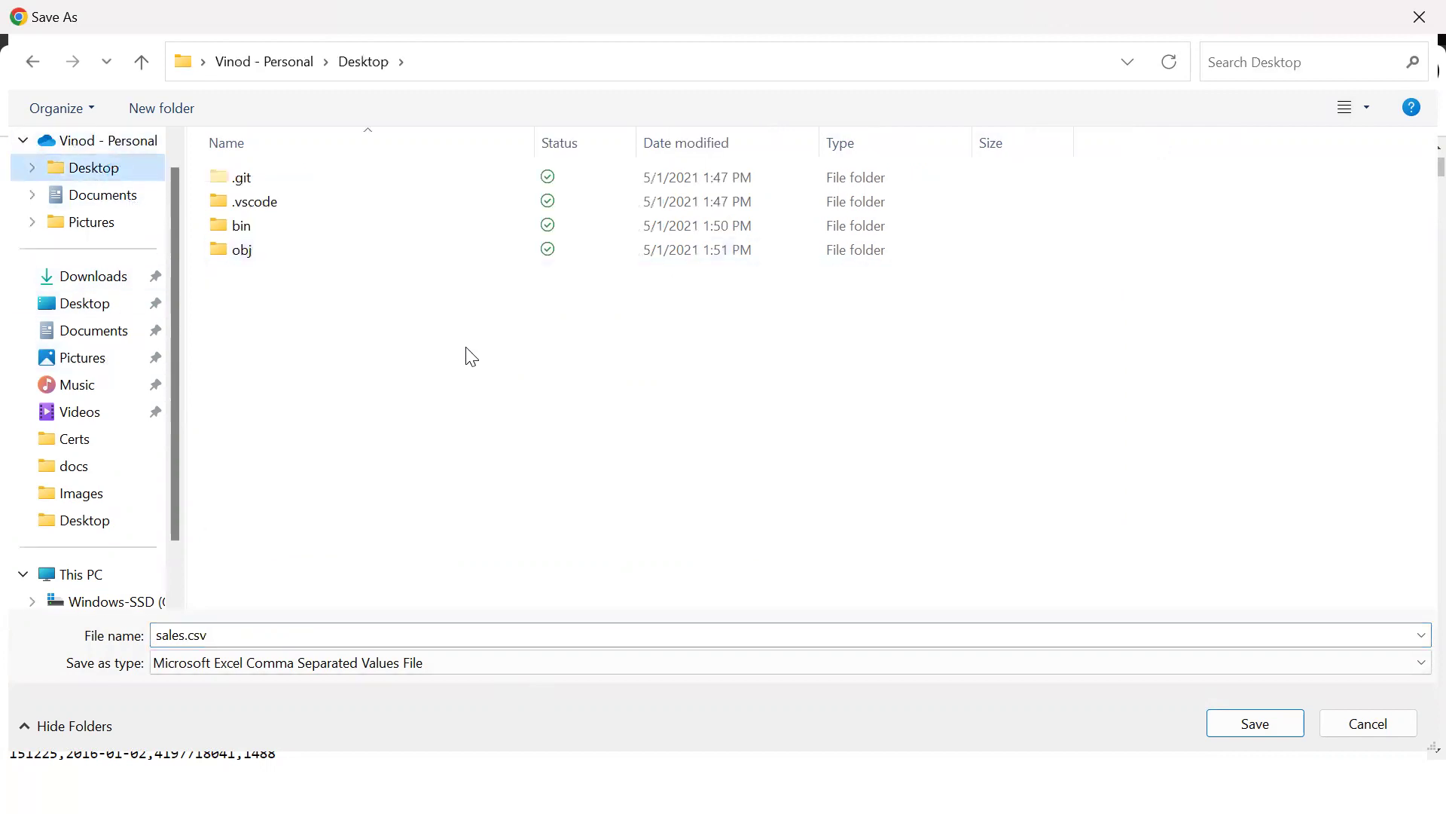
left_click(399, 662)
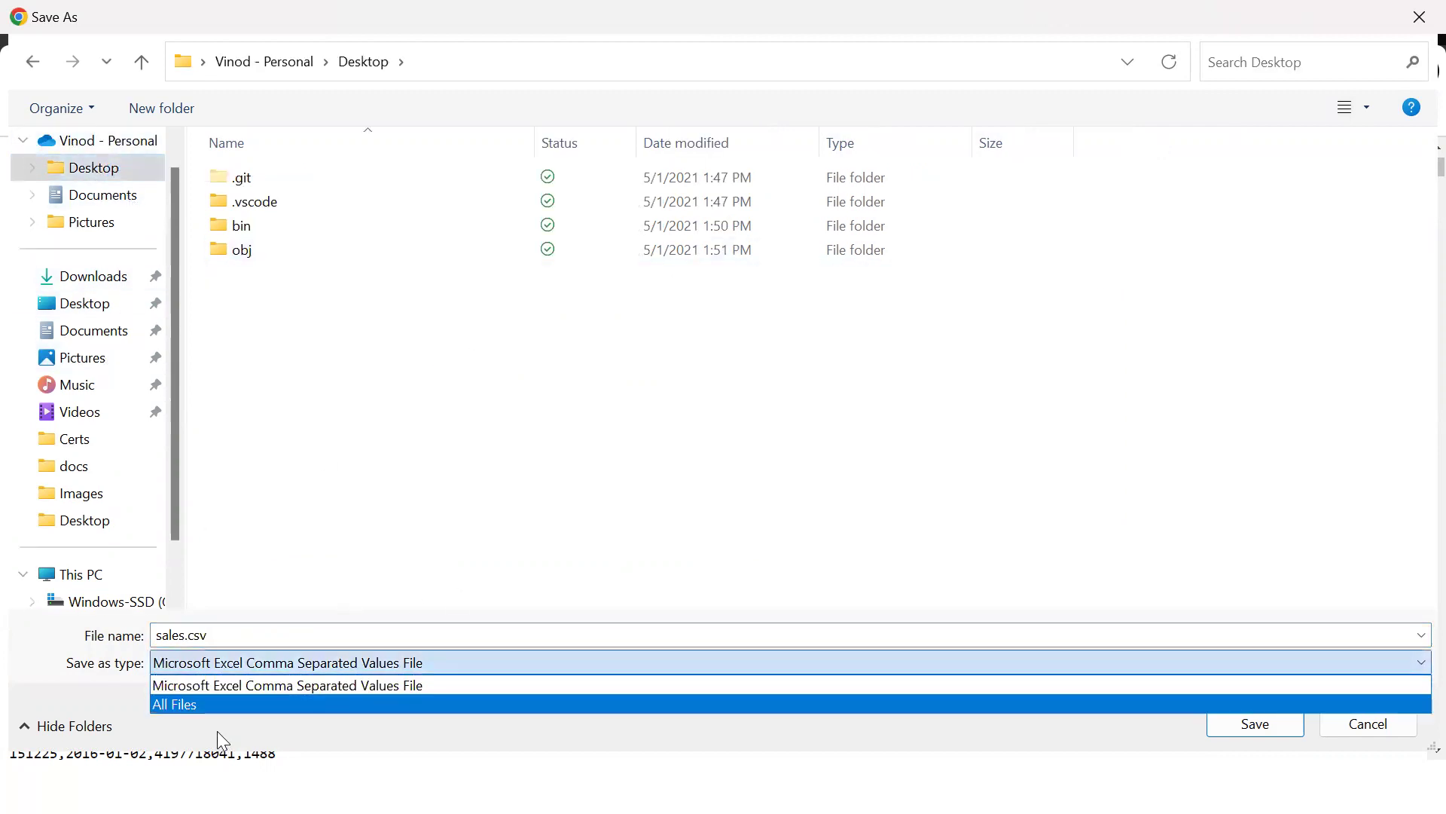
left_click(214, 702)
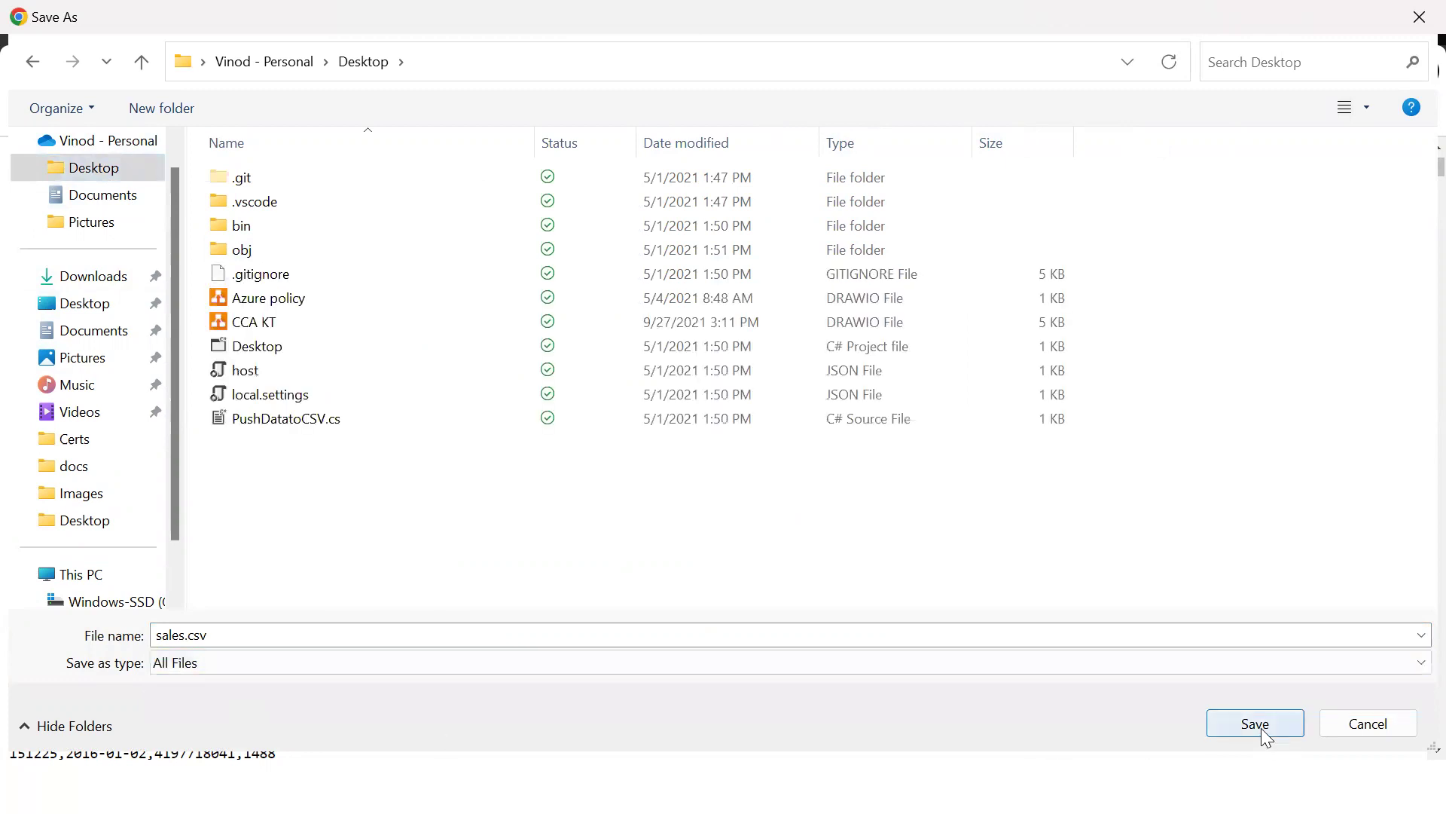
left_click(1255, 724)
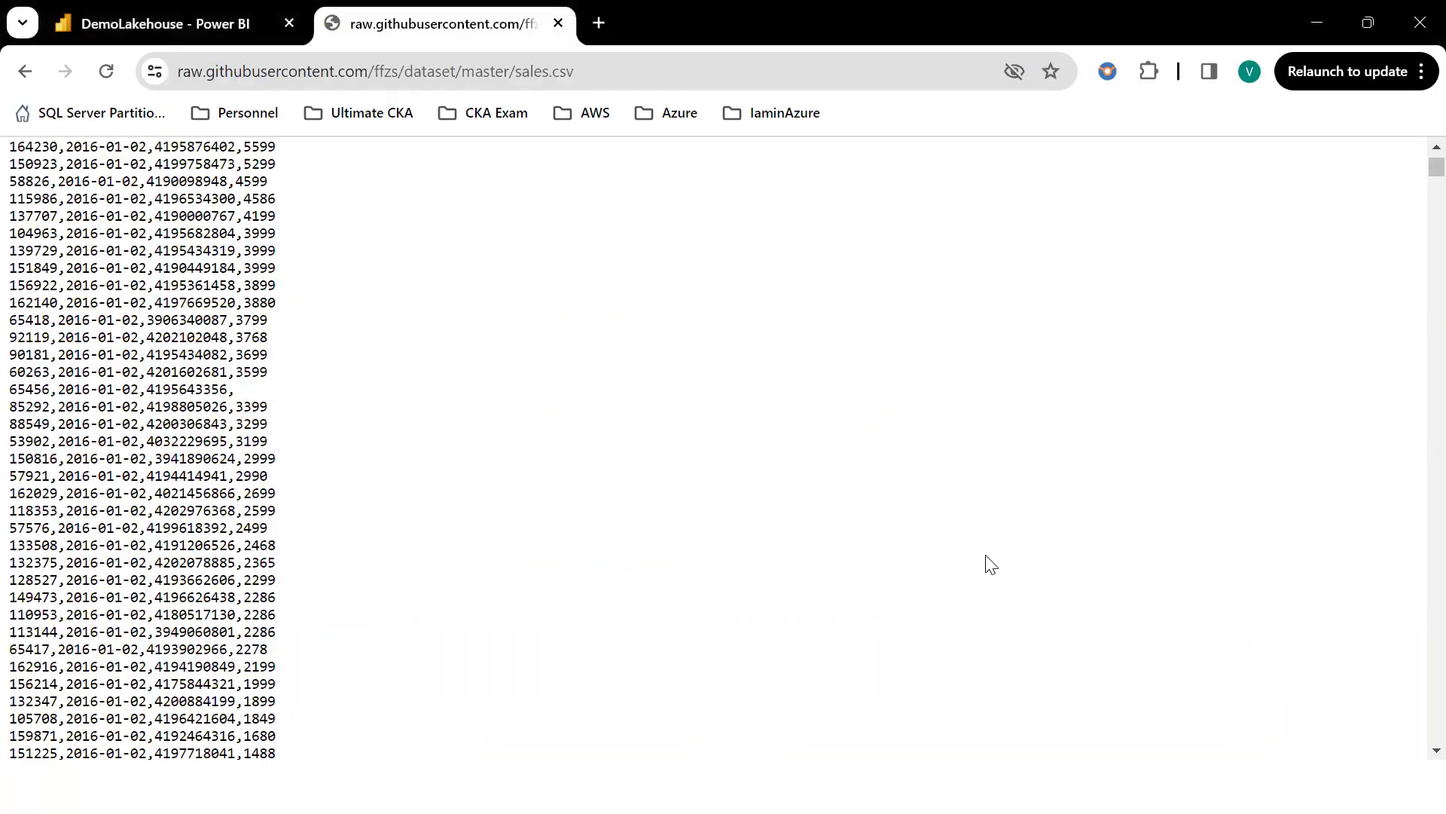
Upload sales.csv from the Desktop into DemoLakehouse Files and close the upload panel.
left_click(161, 19)
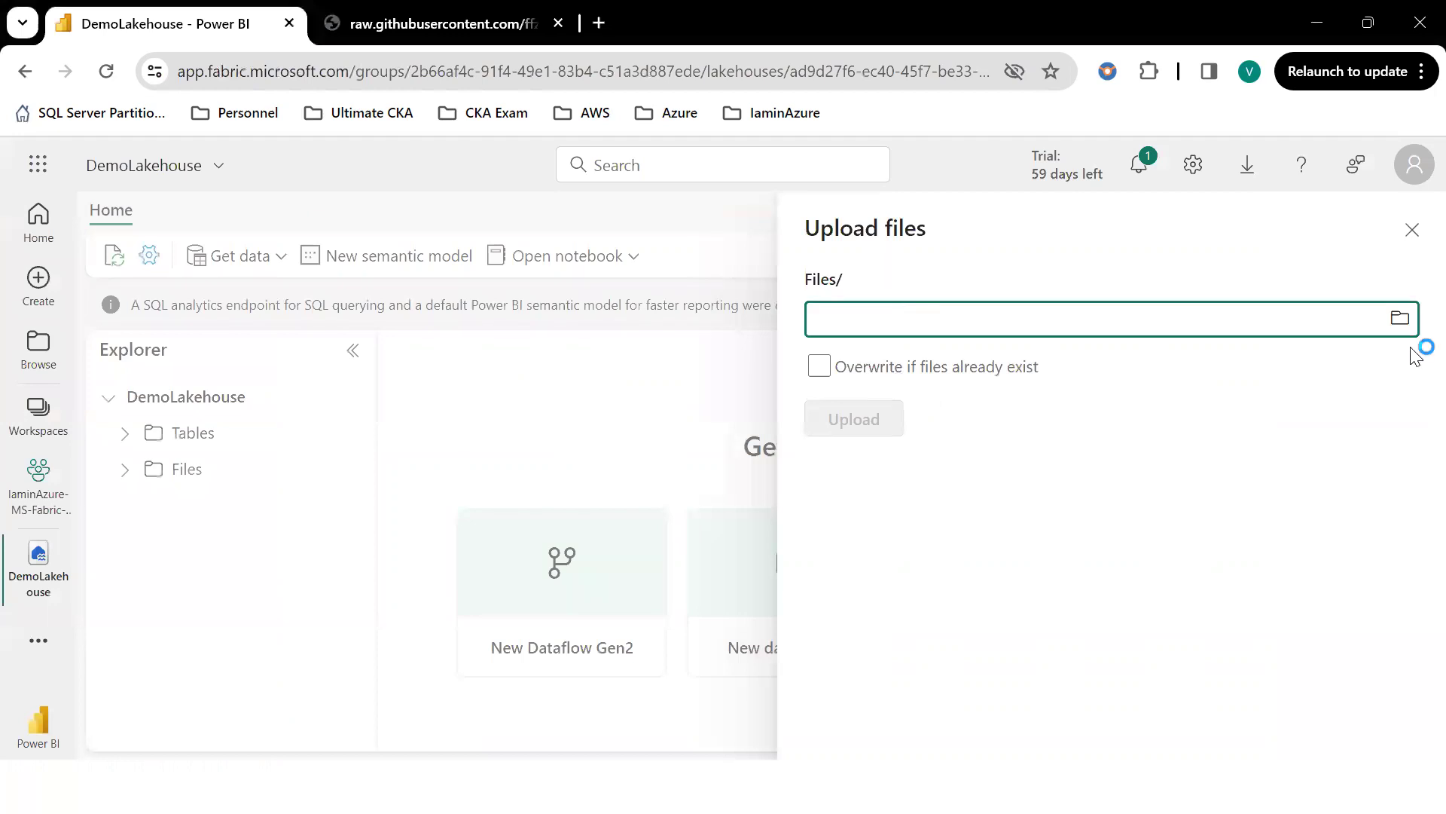
left_click(1400, 318)
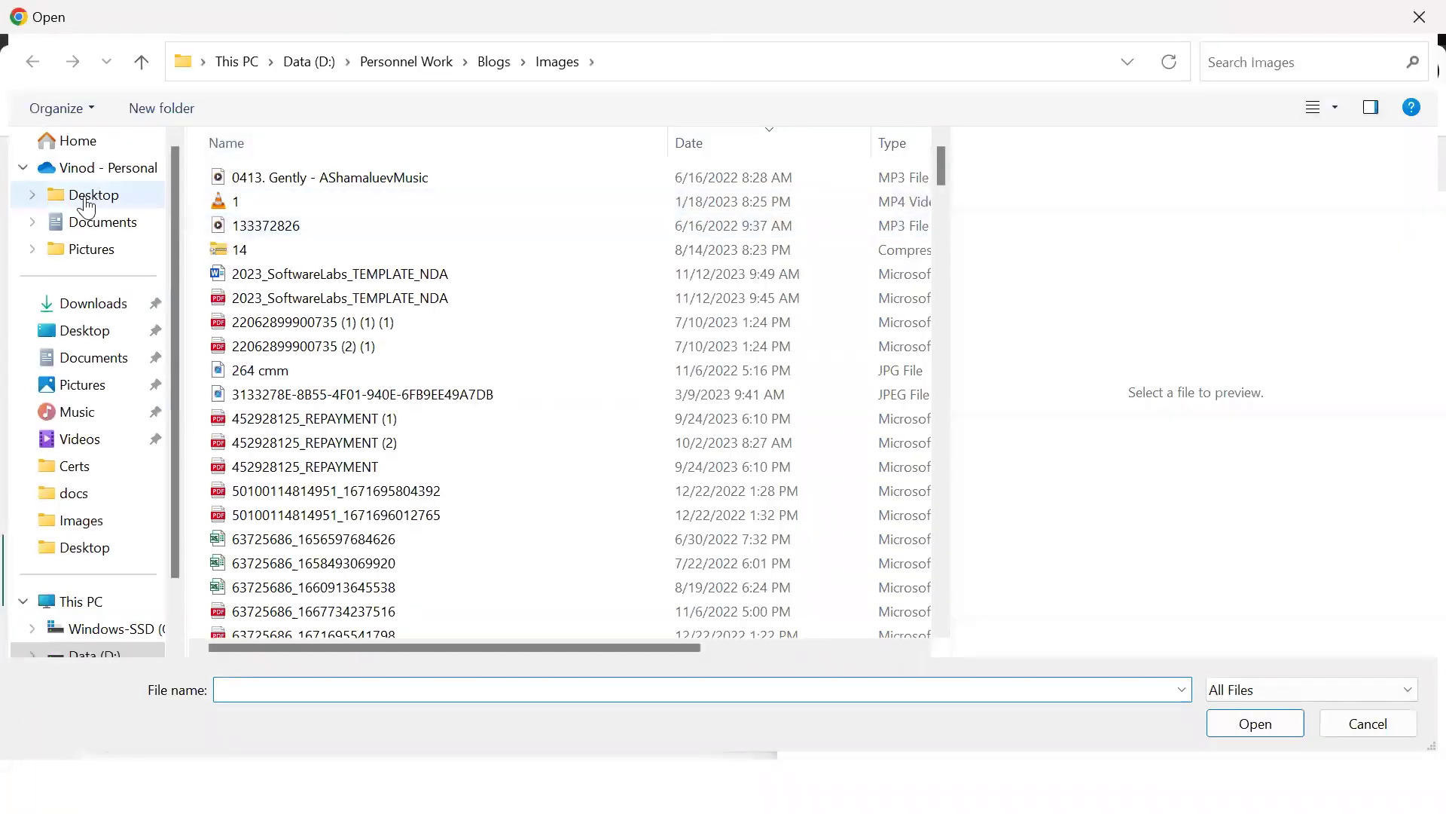
left_click(86, 198)
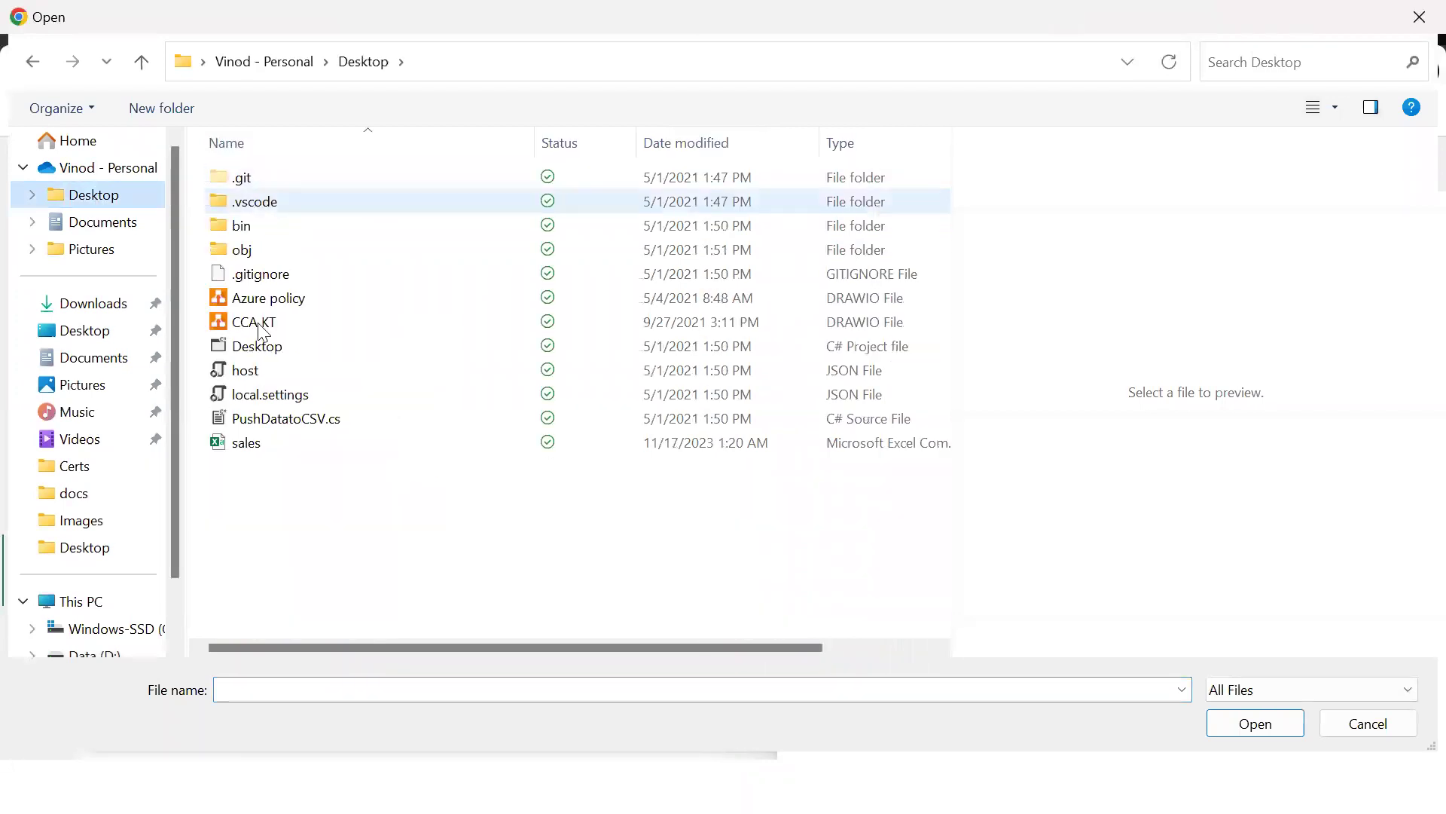
left_click(264, 443)
left_click(1260, 712)
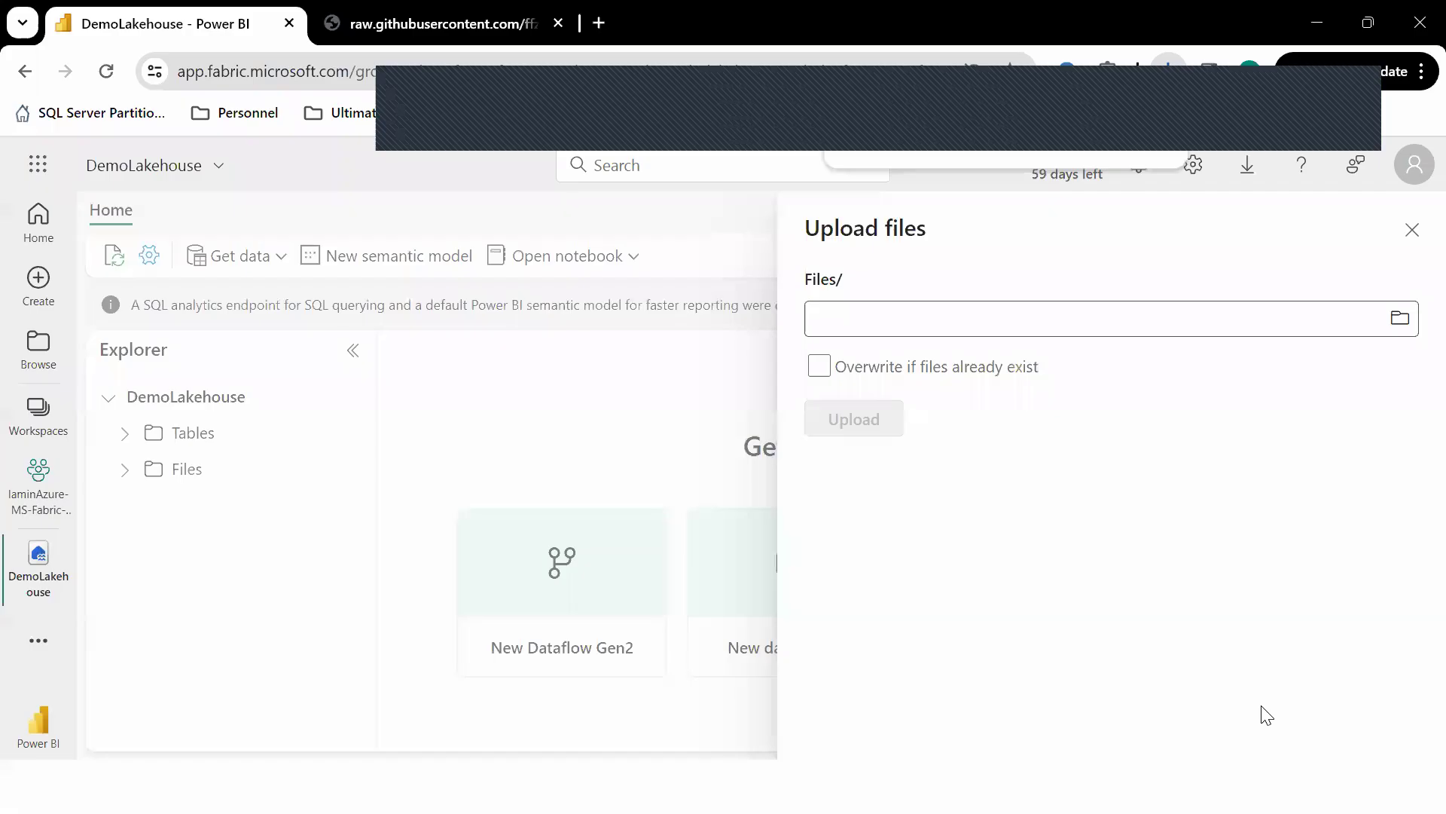
left_click(854, 419)
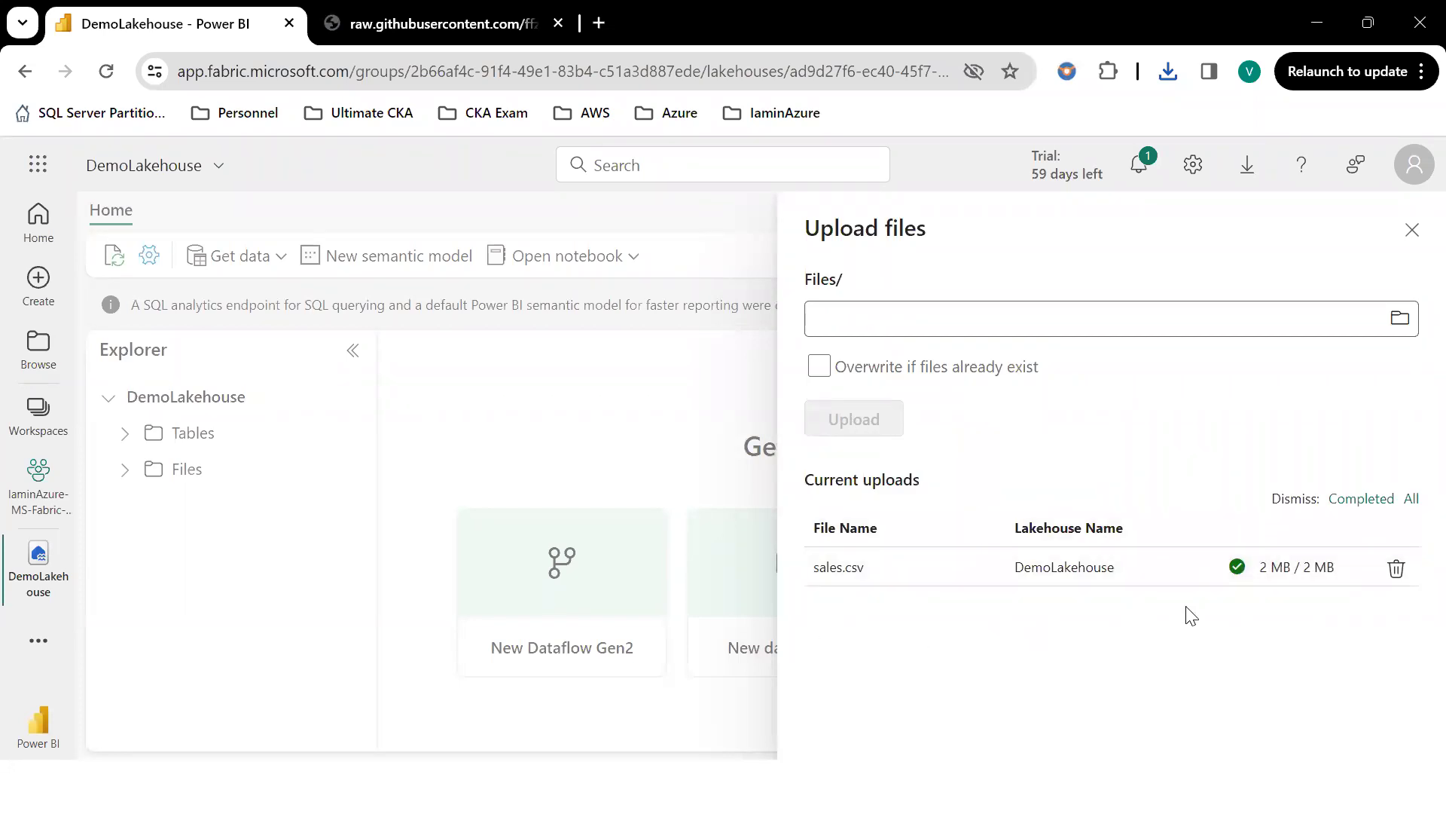
left_click(1412, 231)
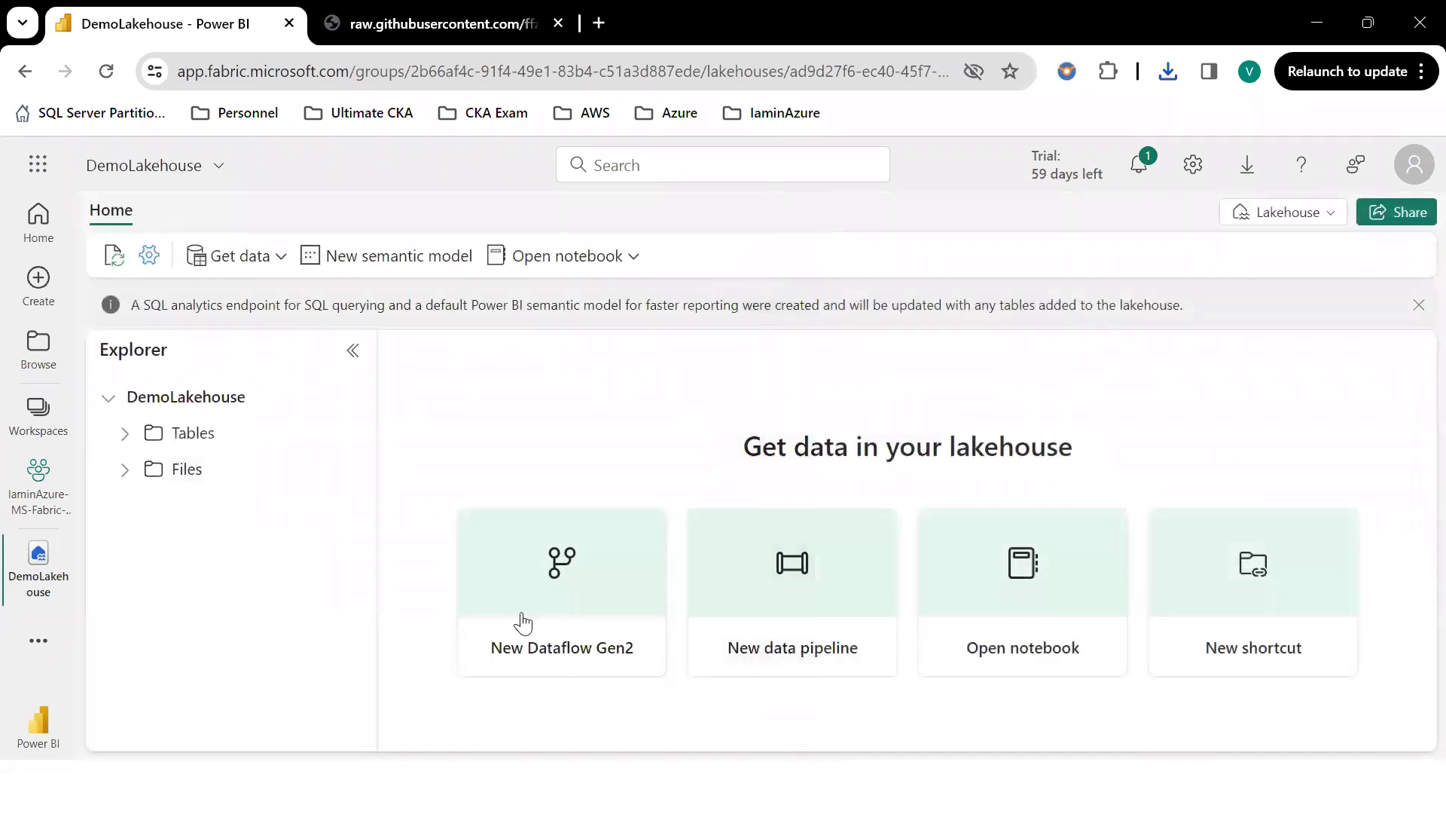
left_click(126, 471)
left_click(123, 471)
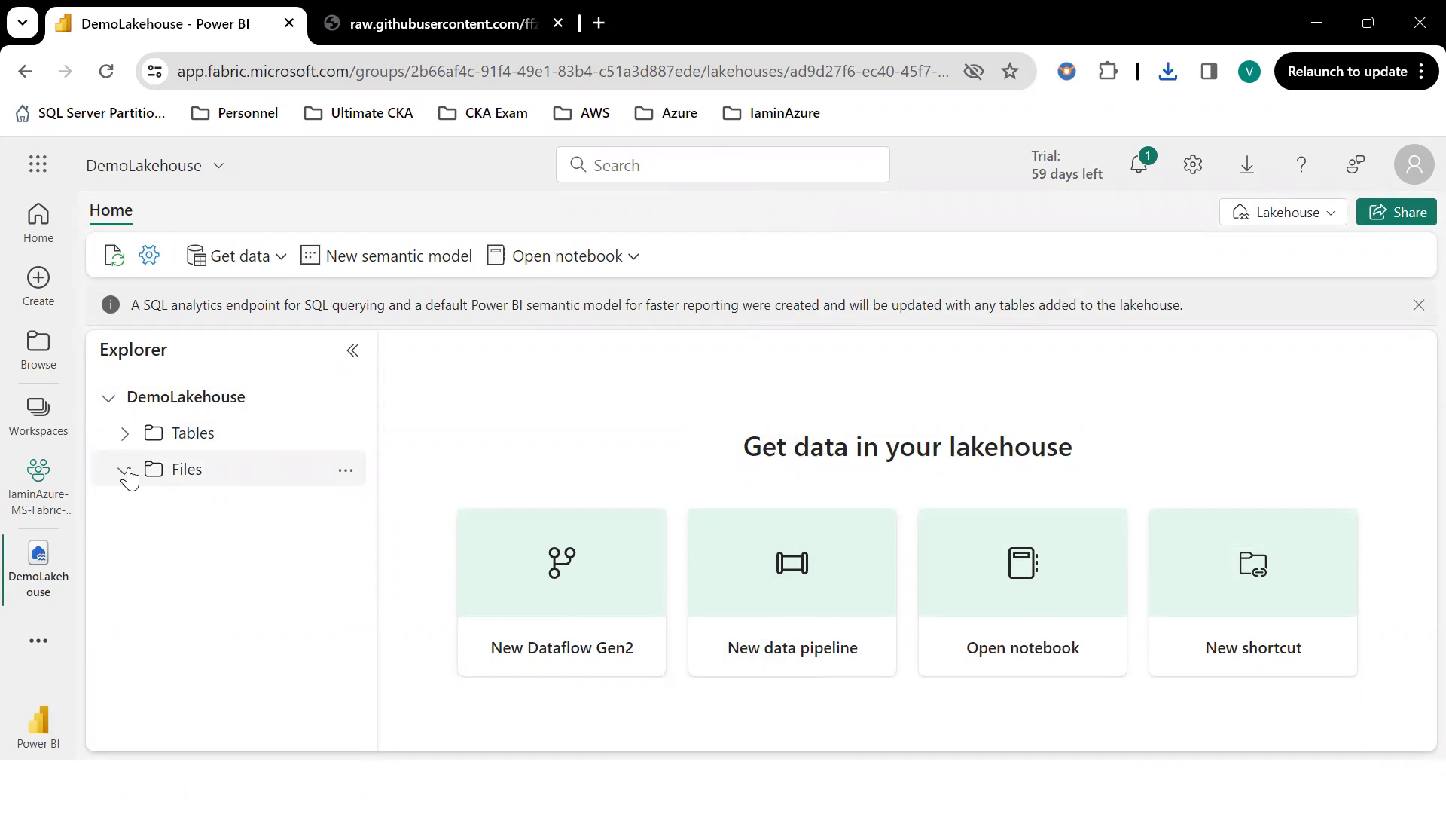
left_click(126, 473)
left_click(344, 475)
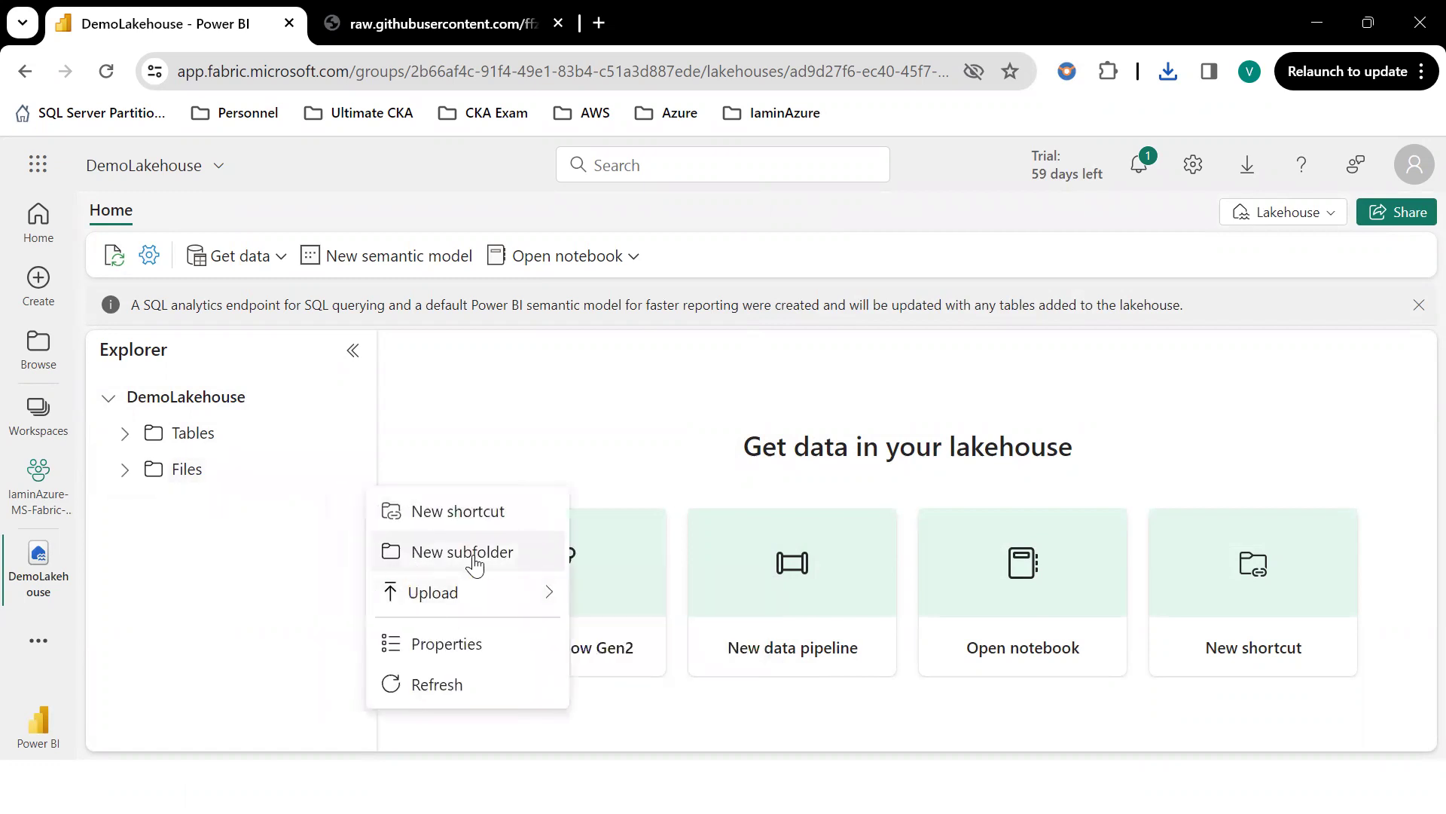
left_click(440, 514)
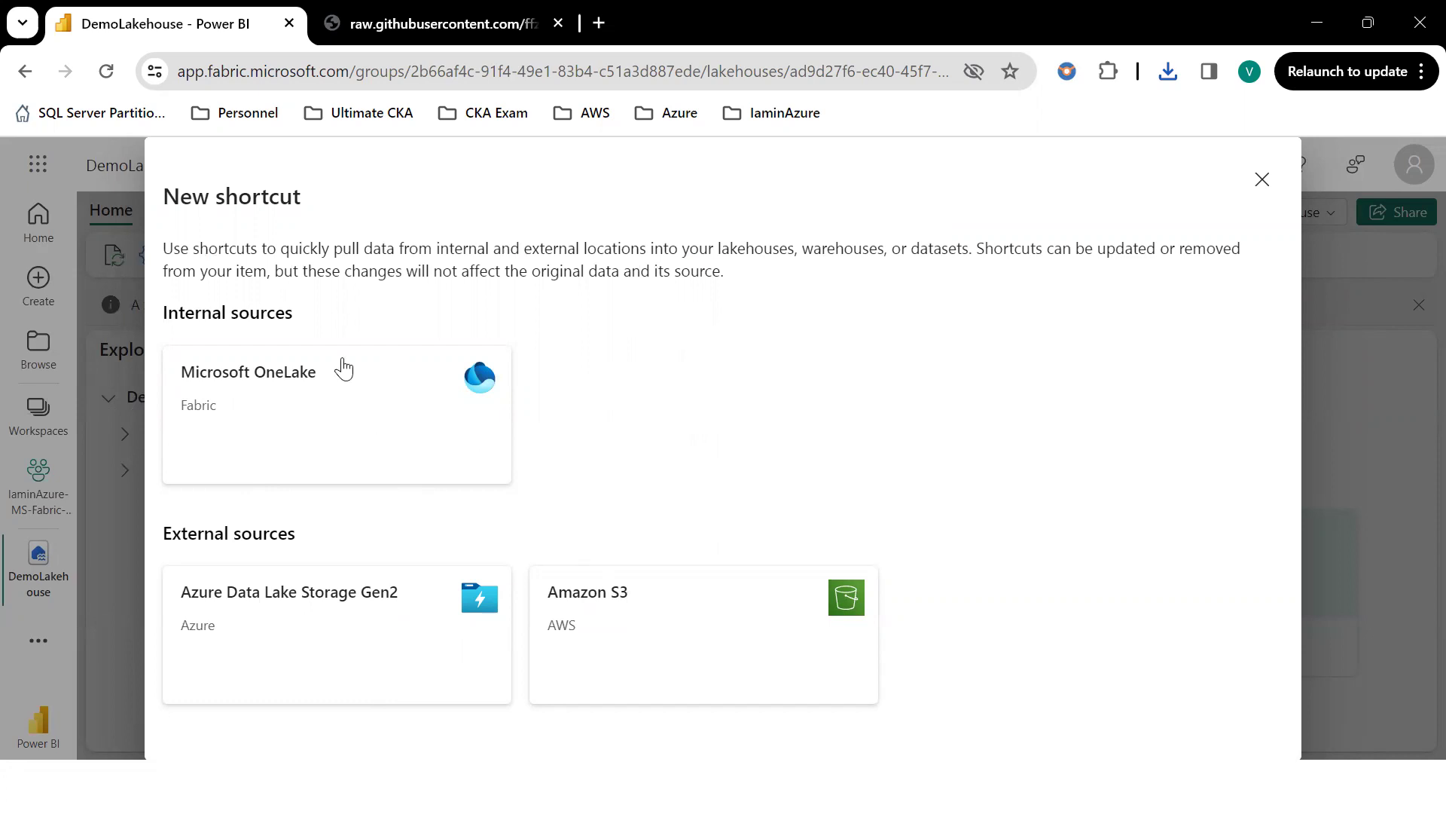
left_click(1261, 180)
Expand Files, refresh it several times, and check the notifications for the upload.
left_click(136, 472)
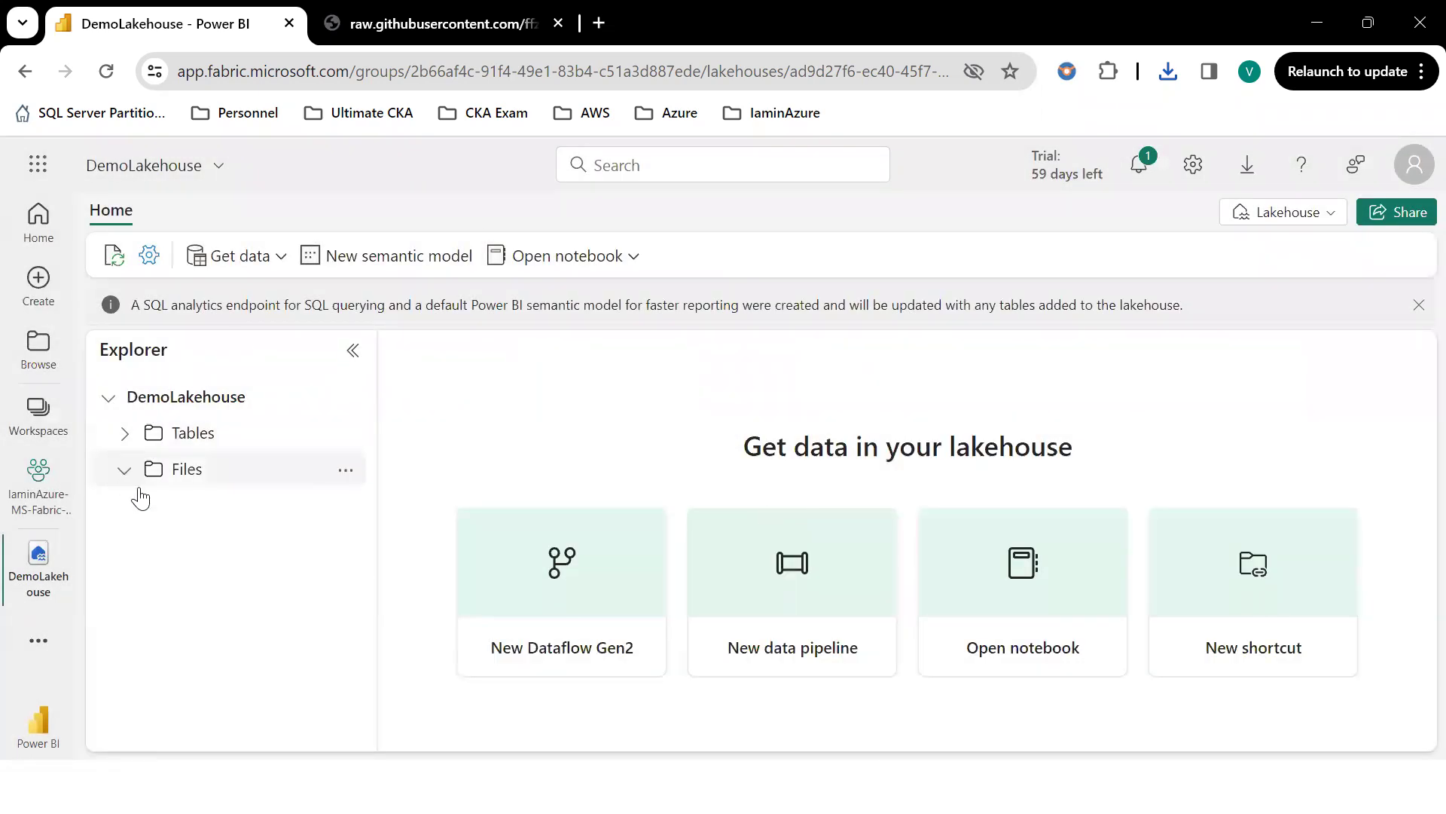
right_click(243, 476)
left_click(306, 662)
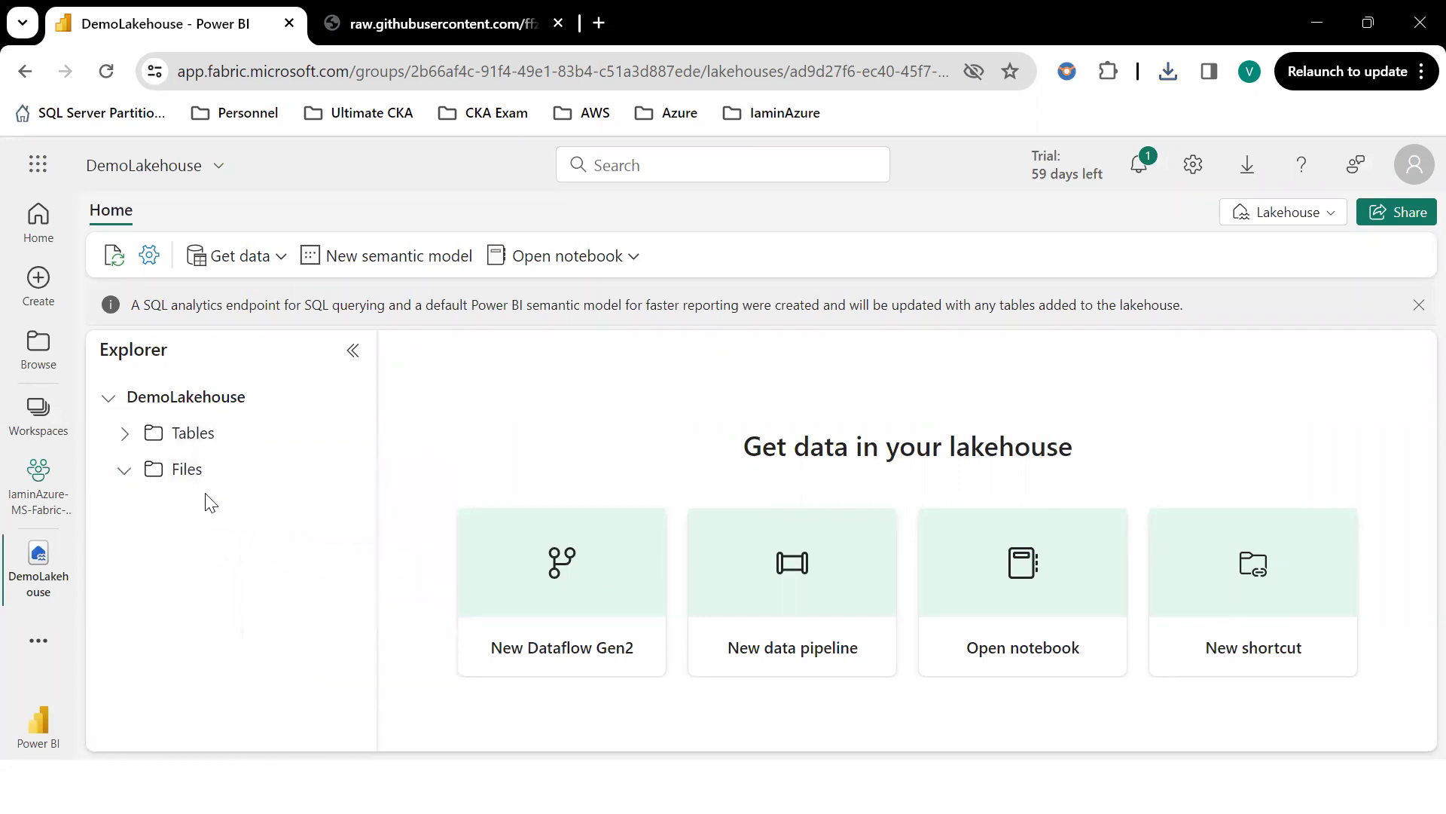
left_click(124, 470)
right_click(187, 479)
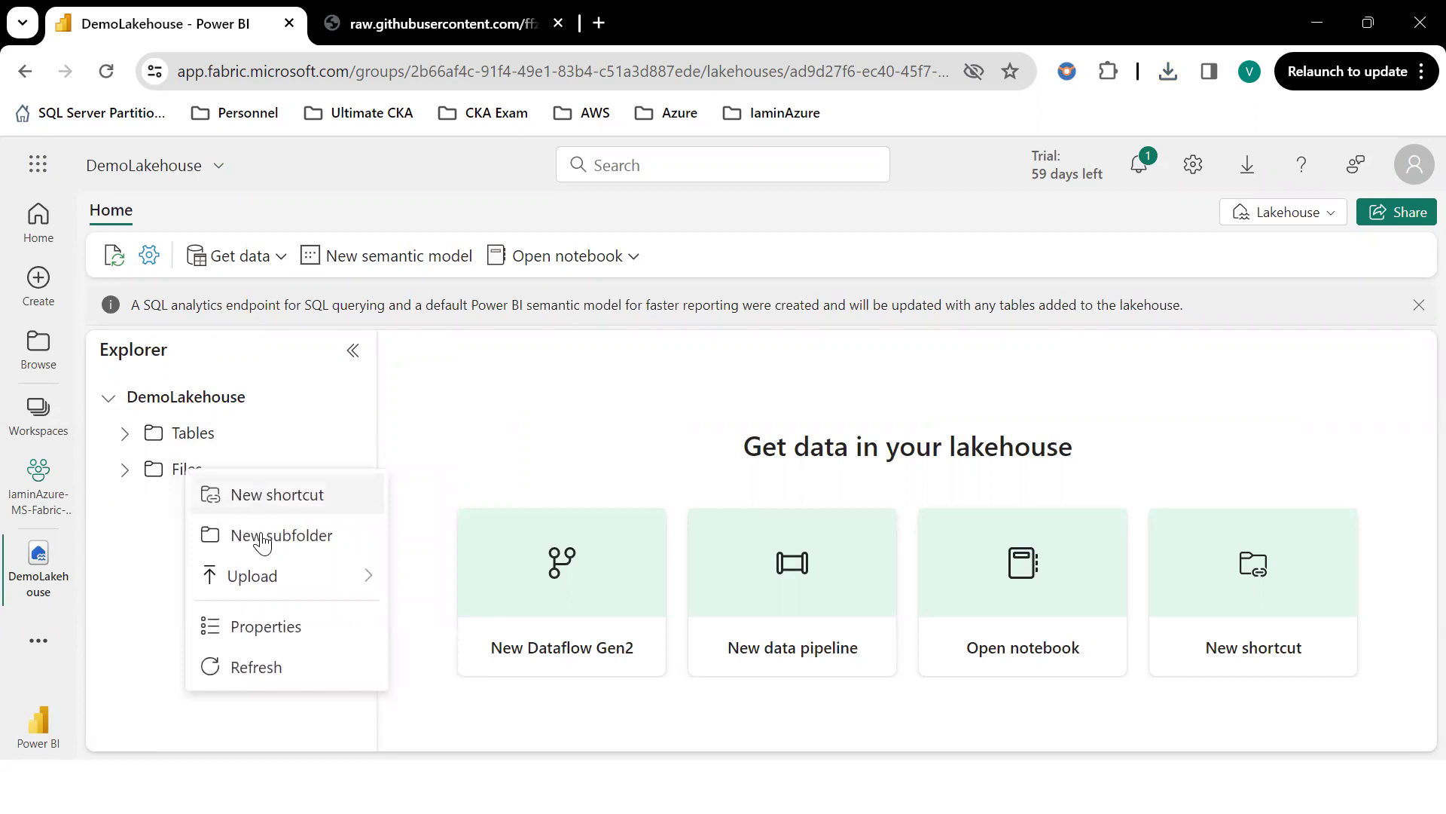
left_click(259, 666)
right_click(184, 482)
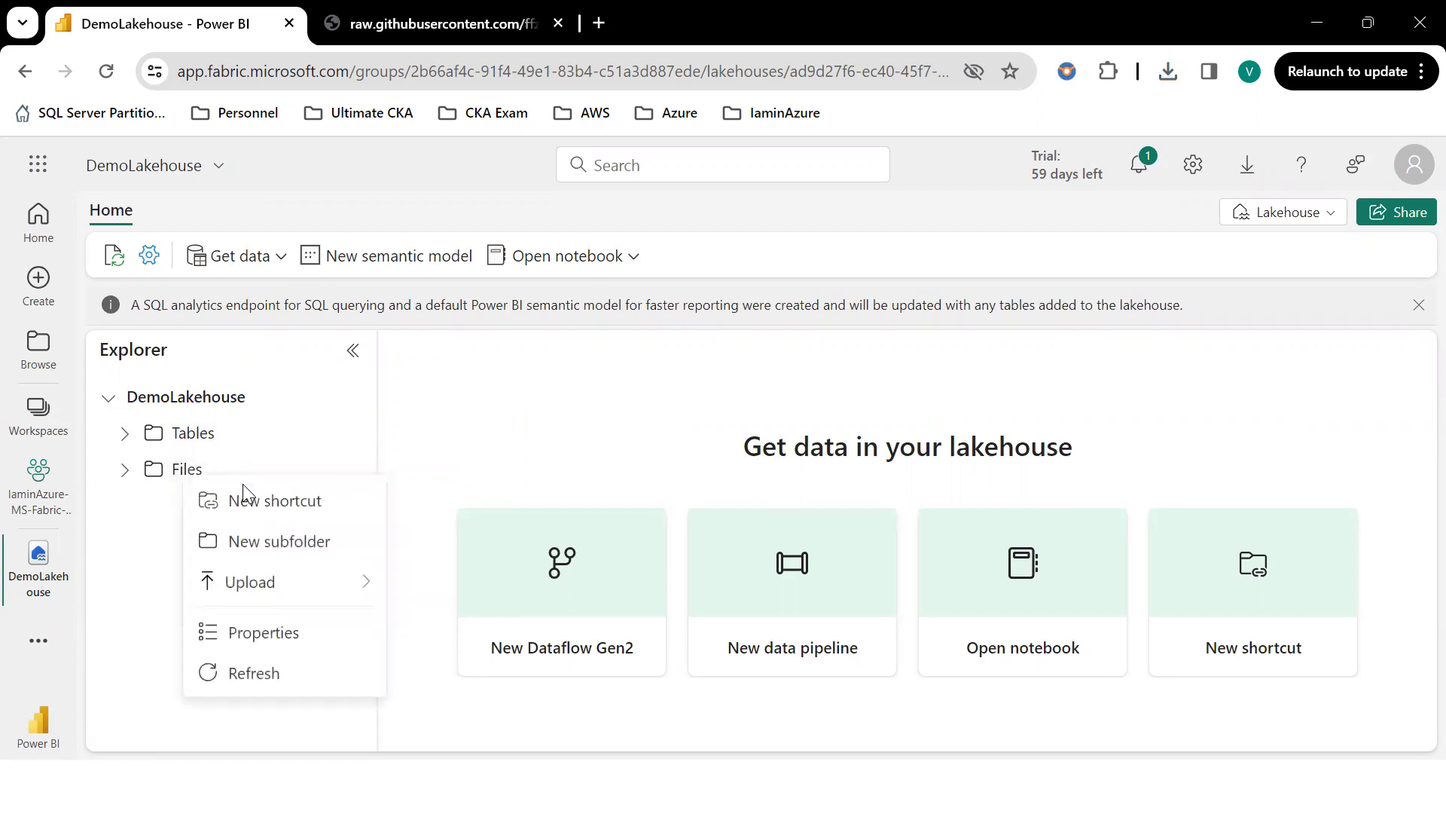
left_click(248, 668)
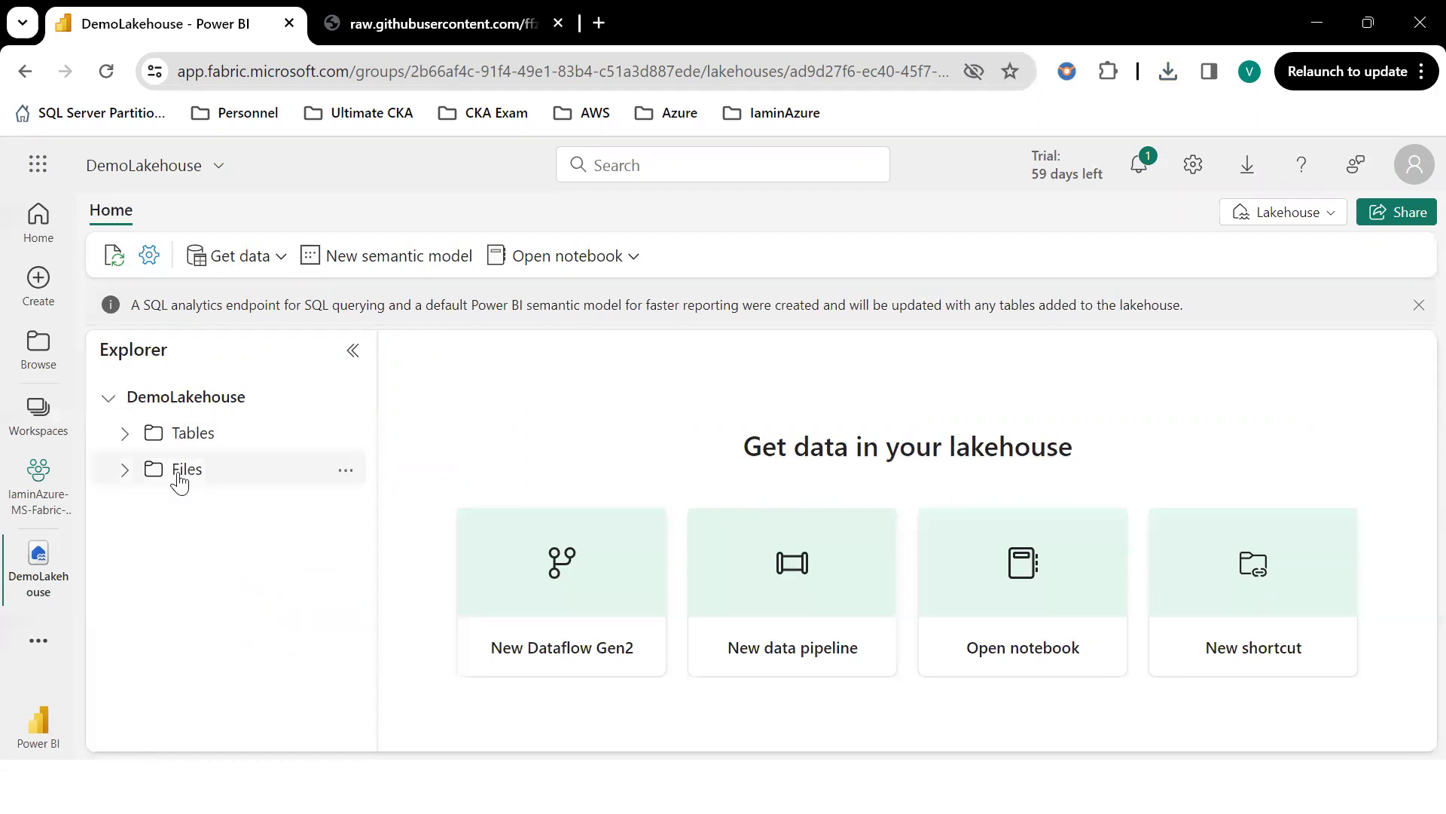
left_click(1142, 168)
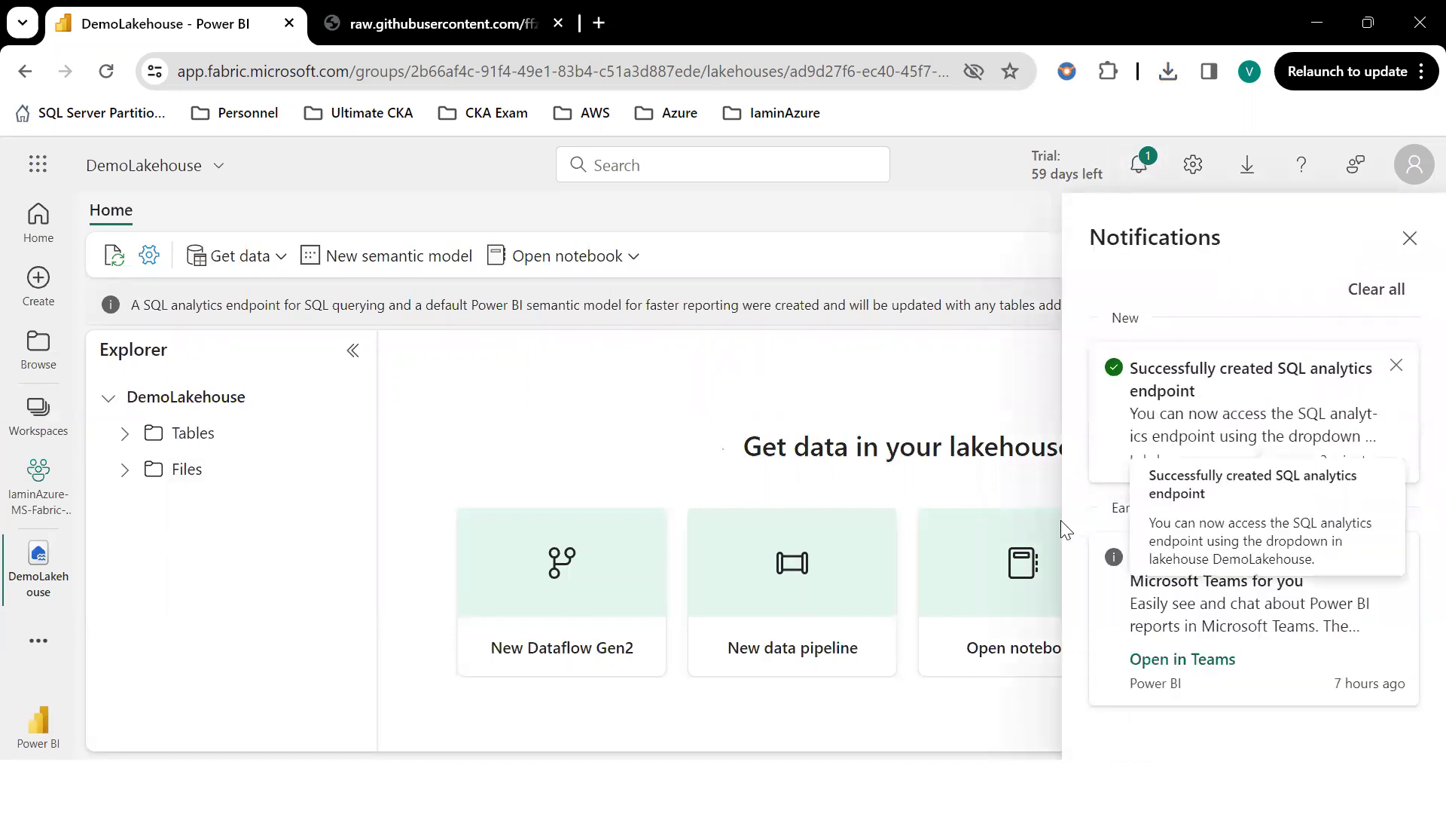
left_click(991, 397)
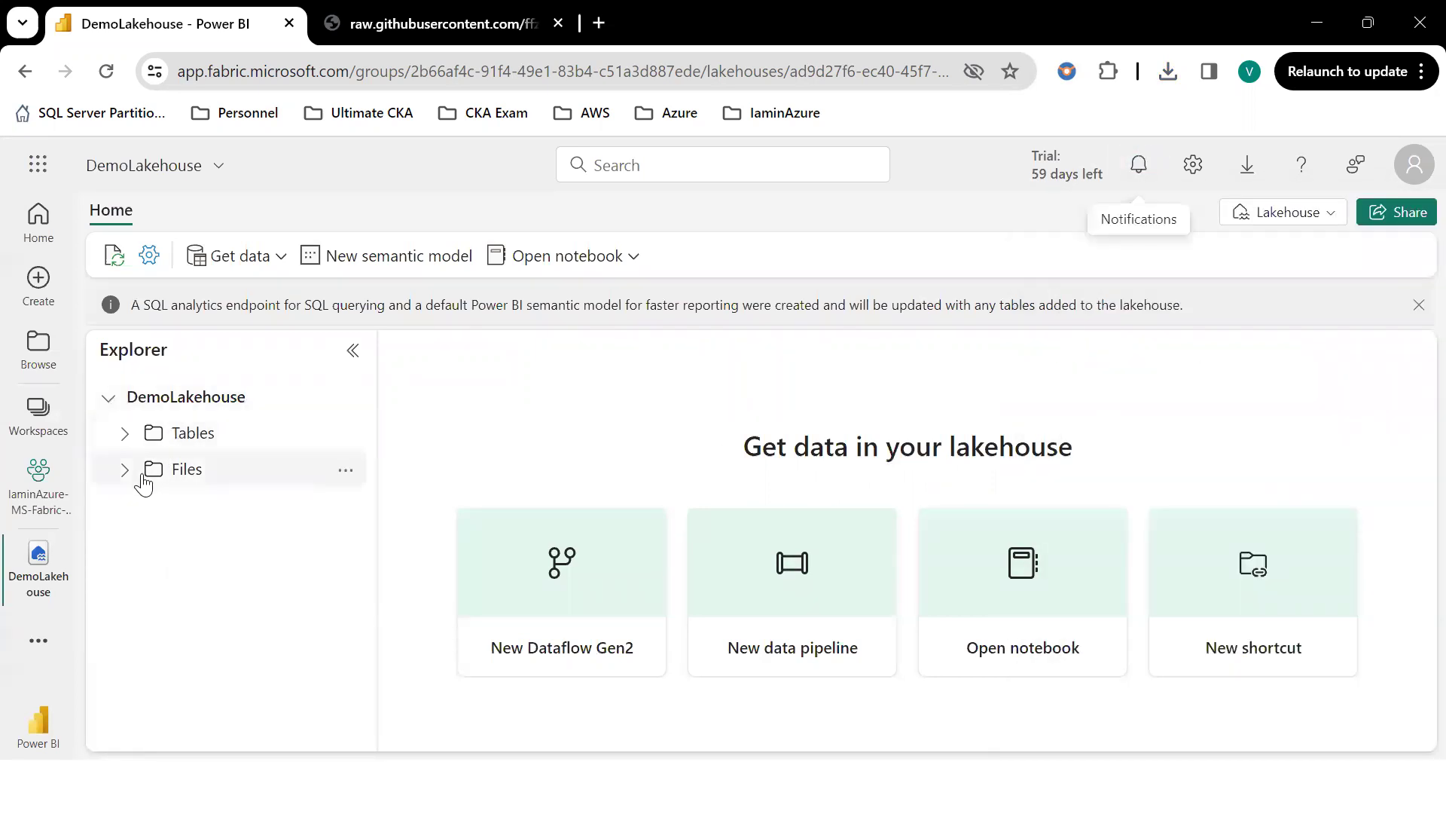
left_click(344, 472)
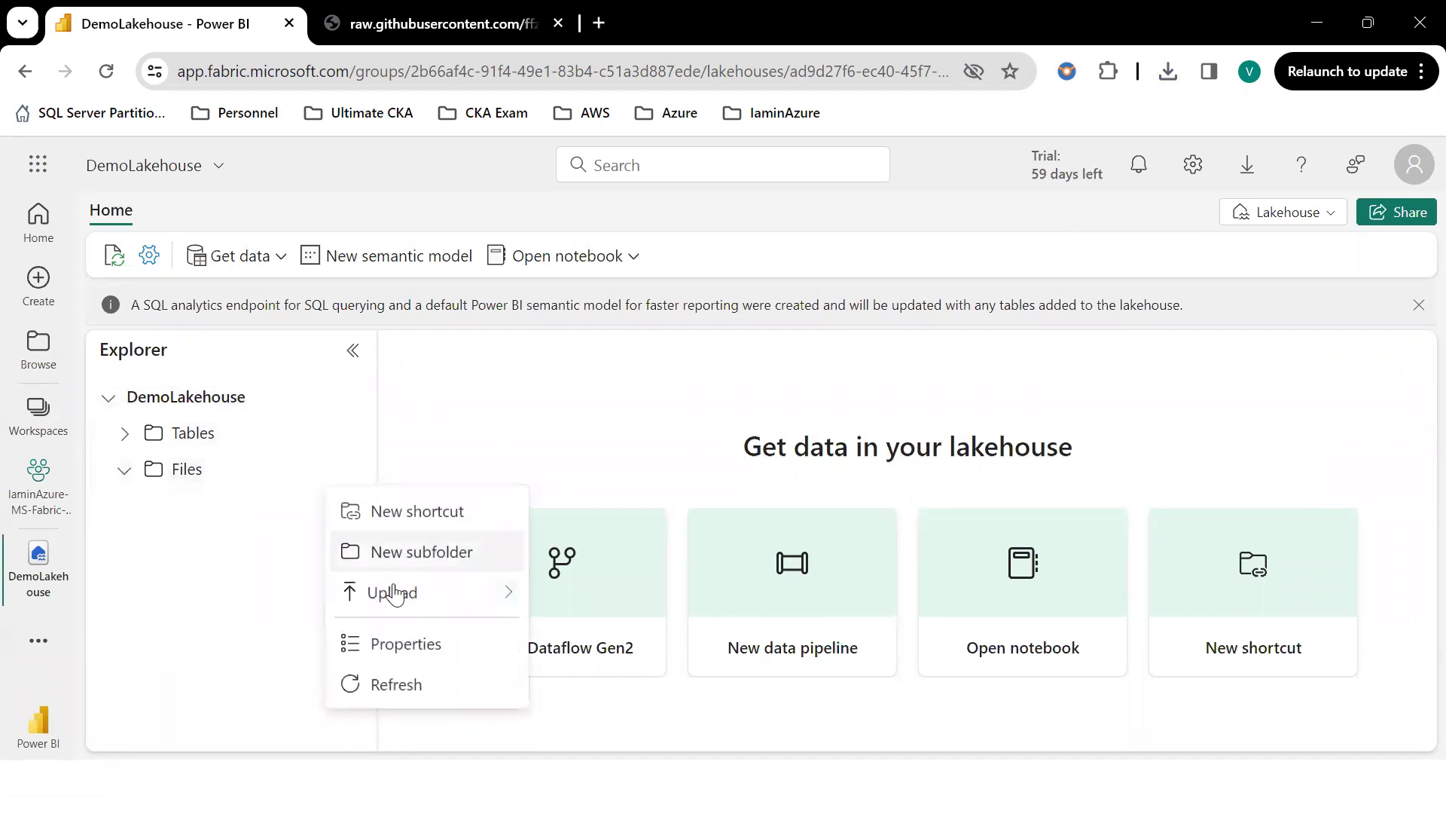
left_click(408, 682)
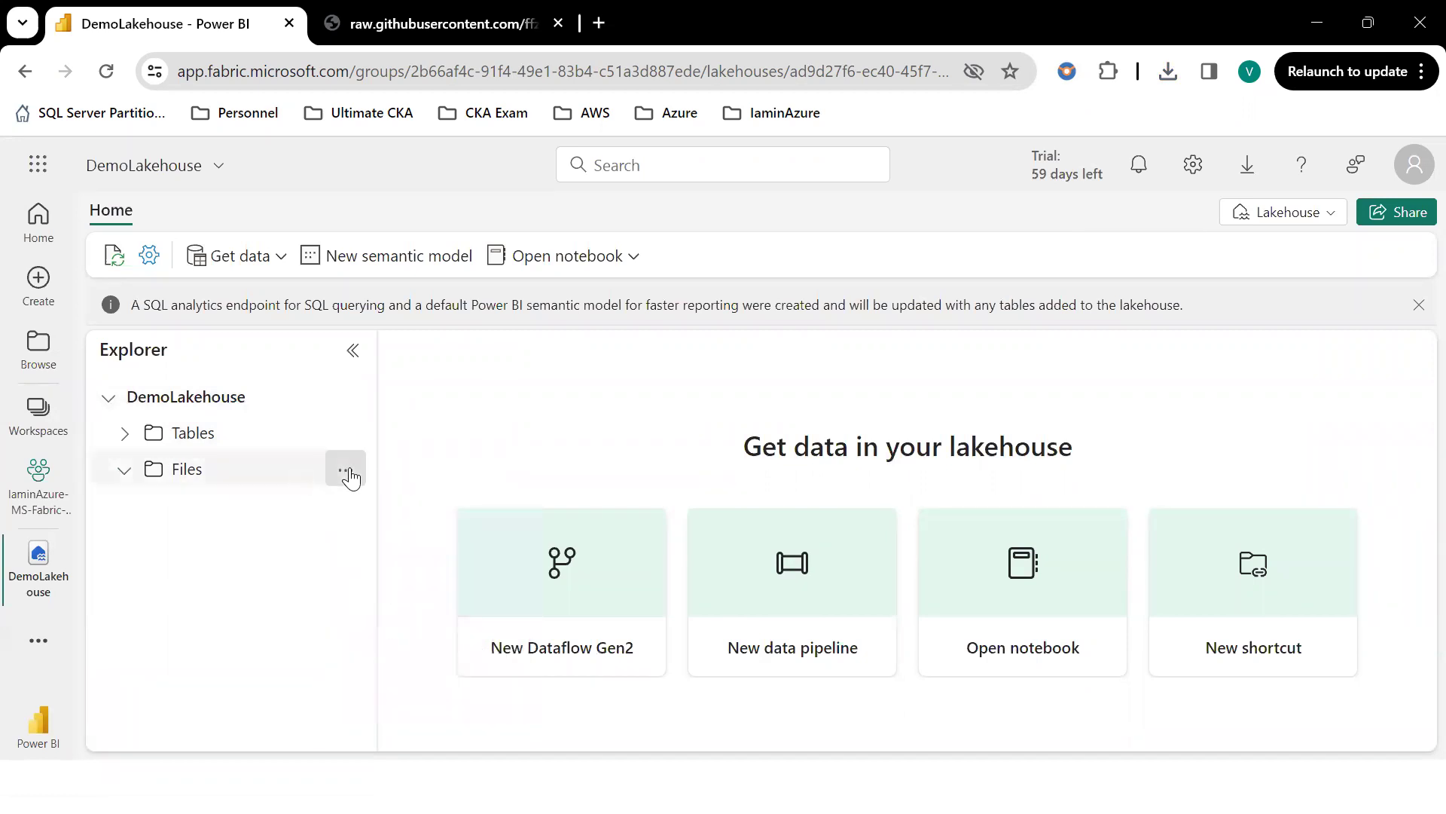
Add a subfolder named data under Files.
left_click(346, 473)
left_click(452, 552)
type("data")
left_click(705, 537)
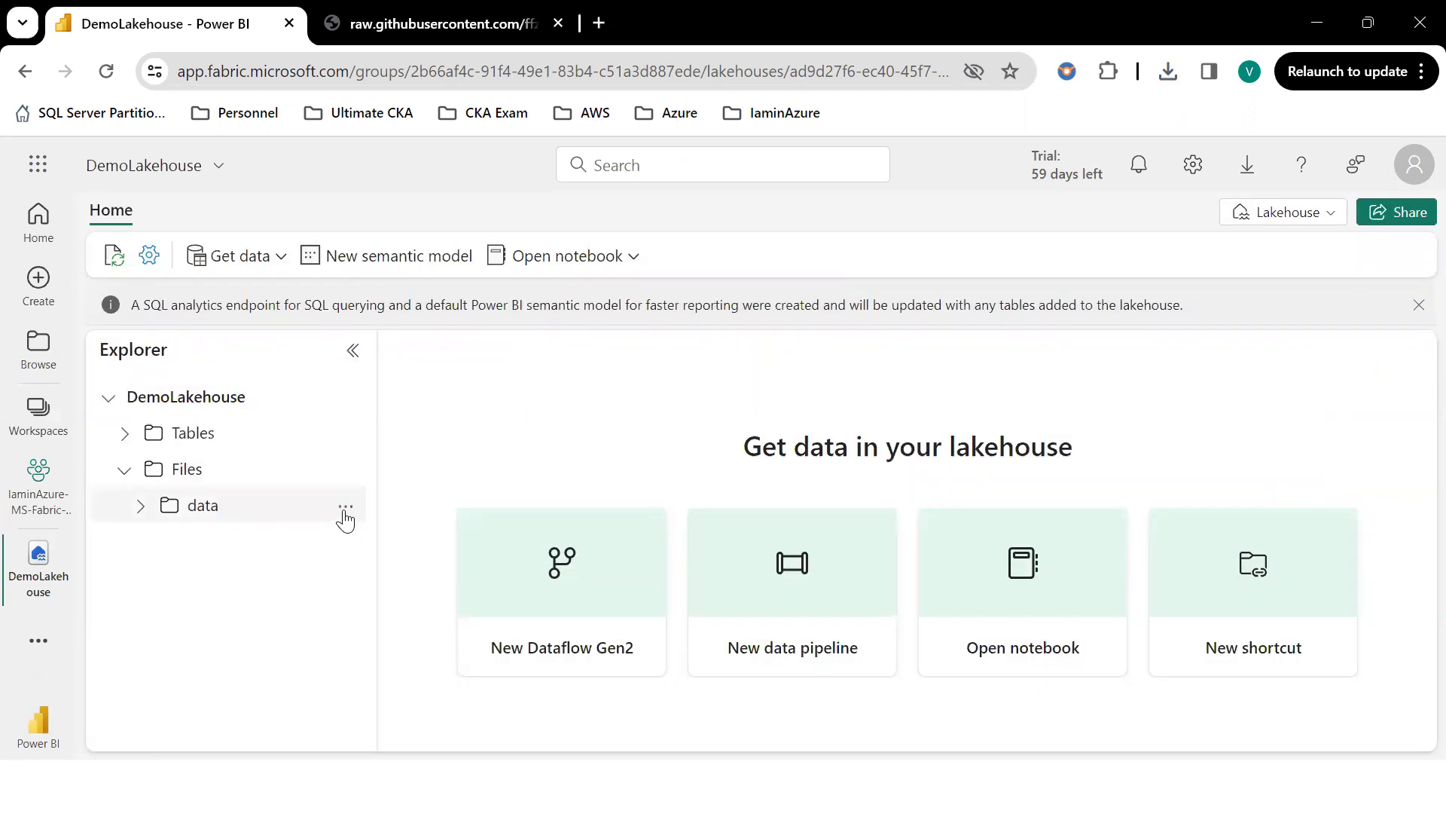
Upload sales.csv from the Desktop into the lakehouse's Files/data folder.
left_click(346, 513)
mouse_move(478, 545)
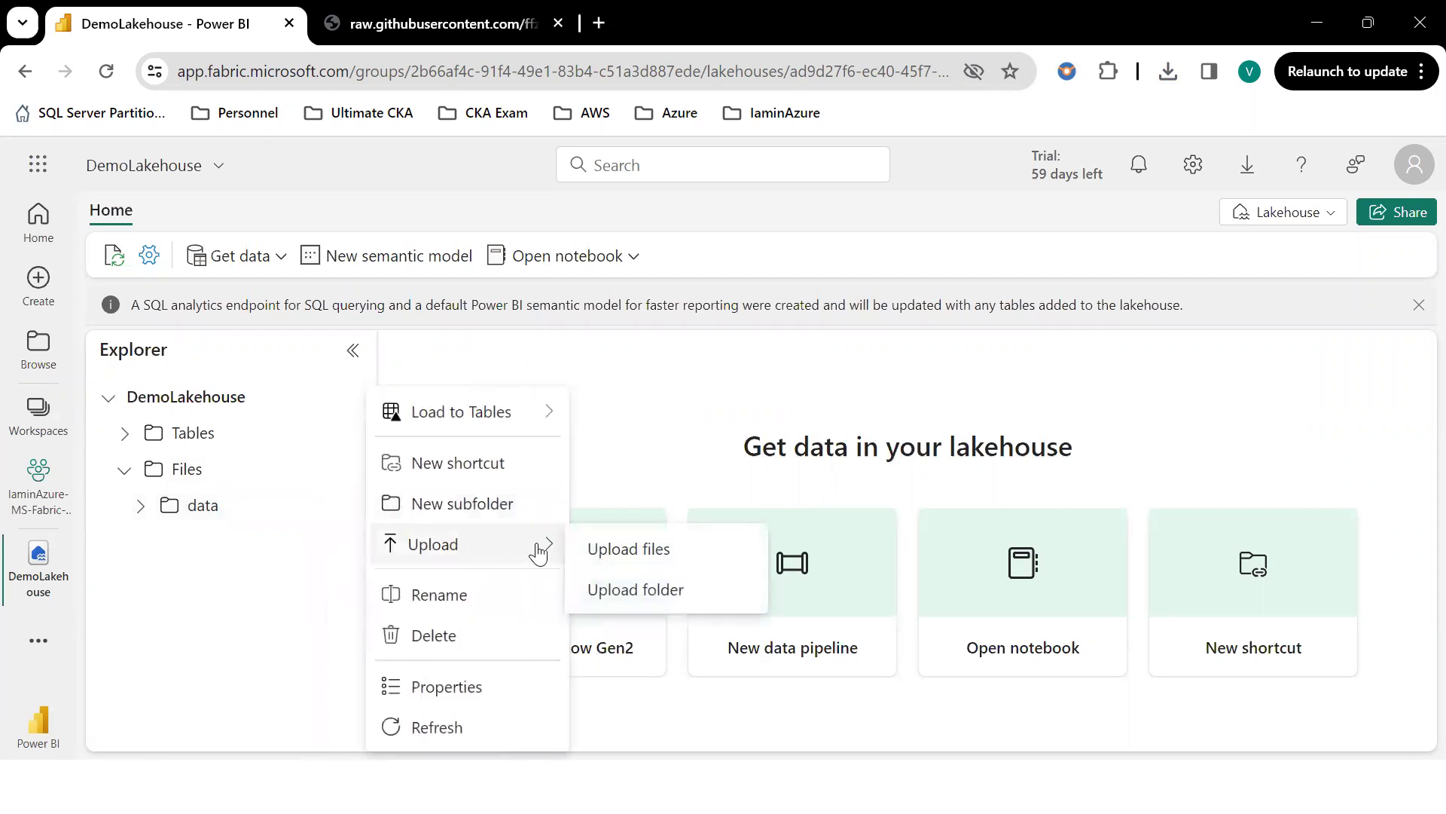
left_click(651, 561)
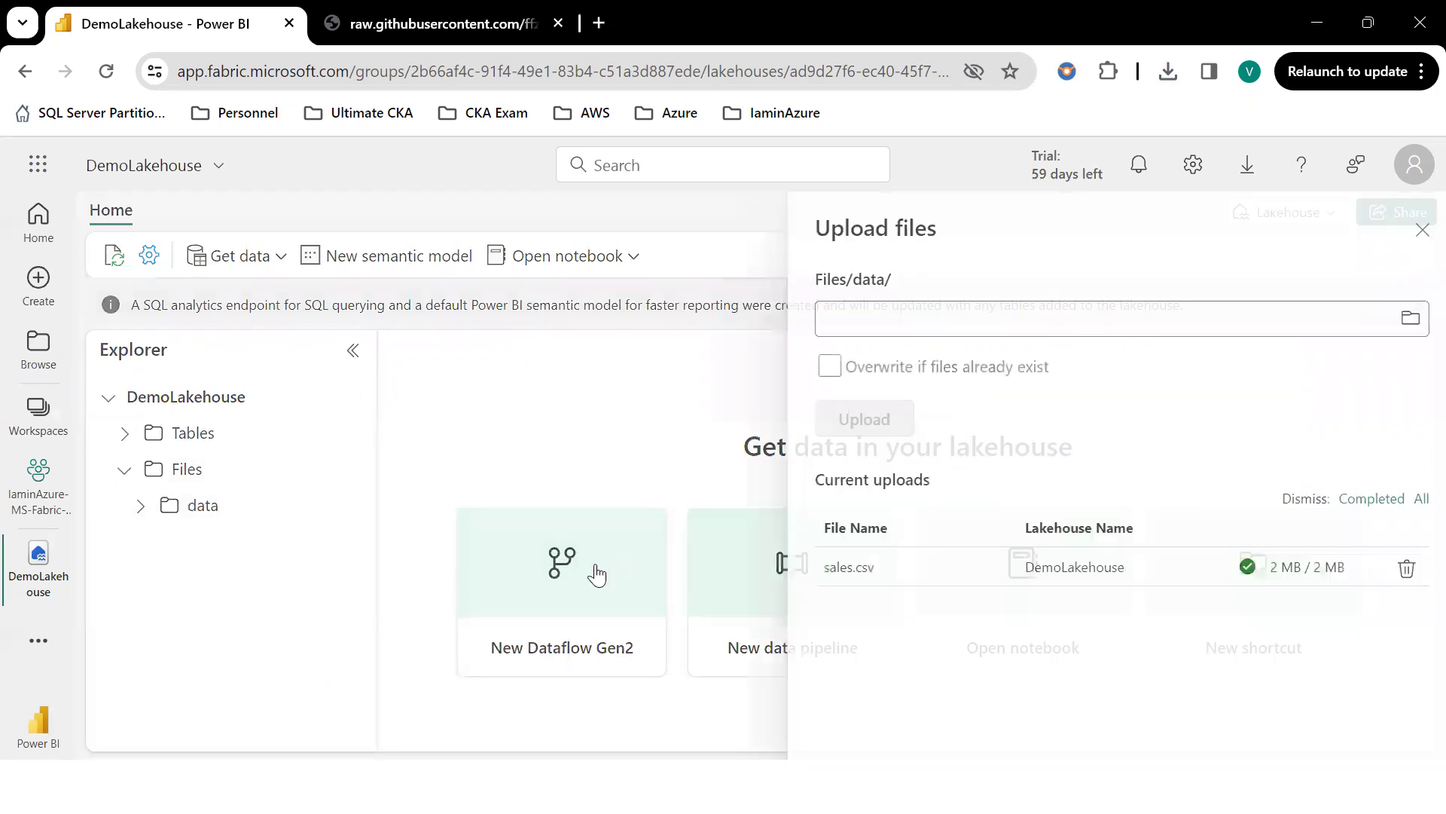
left_click(932, 319)
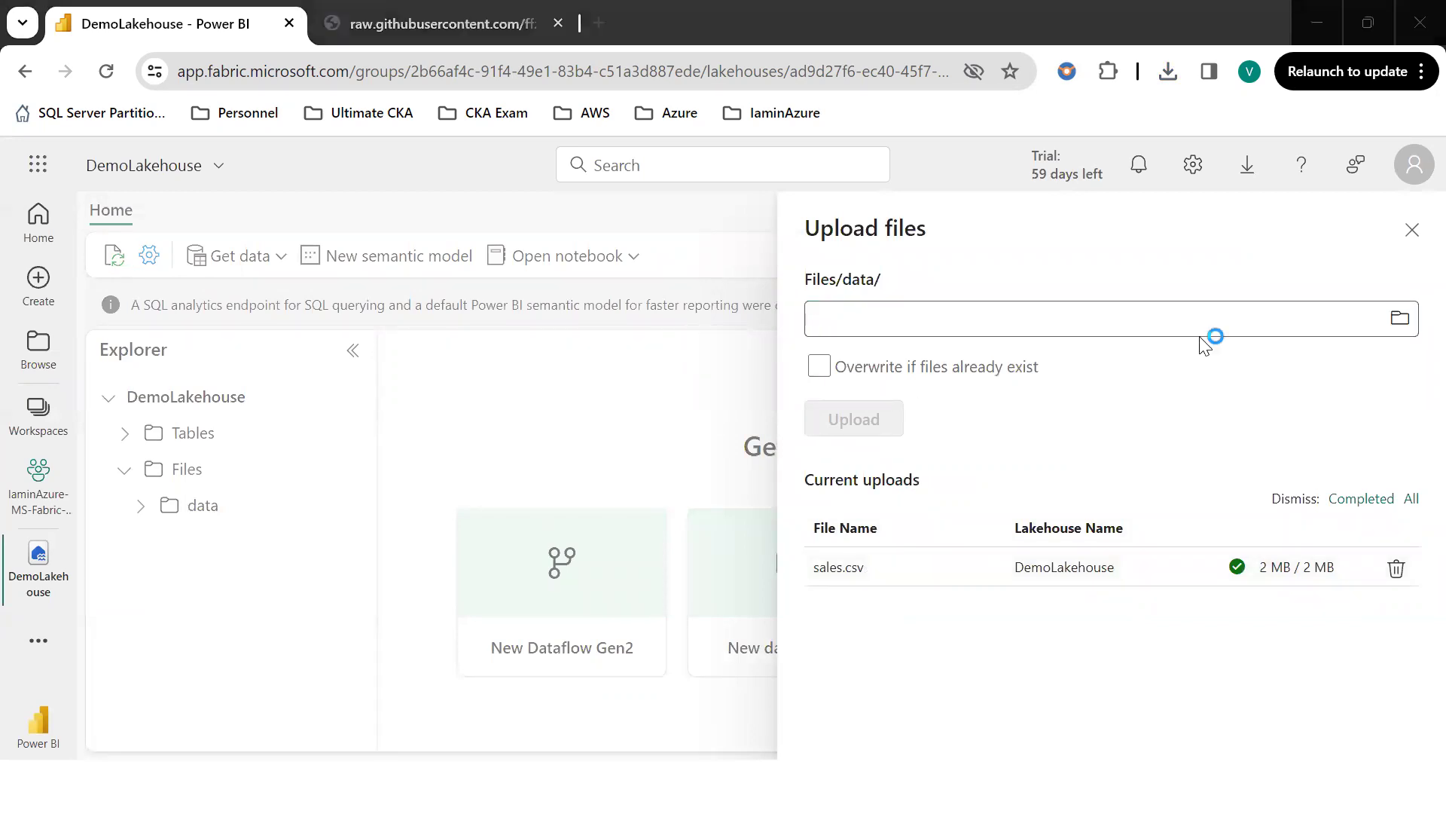
left_click(1399, 318)
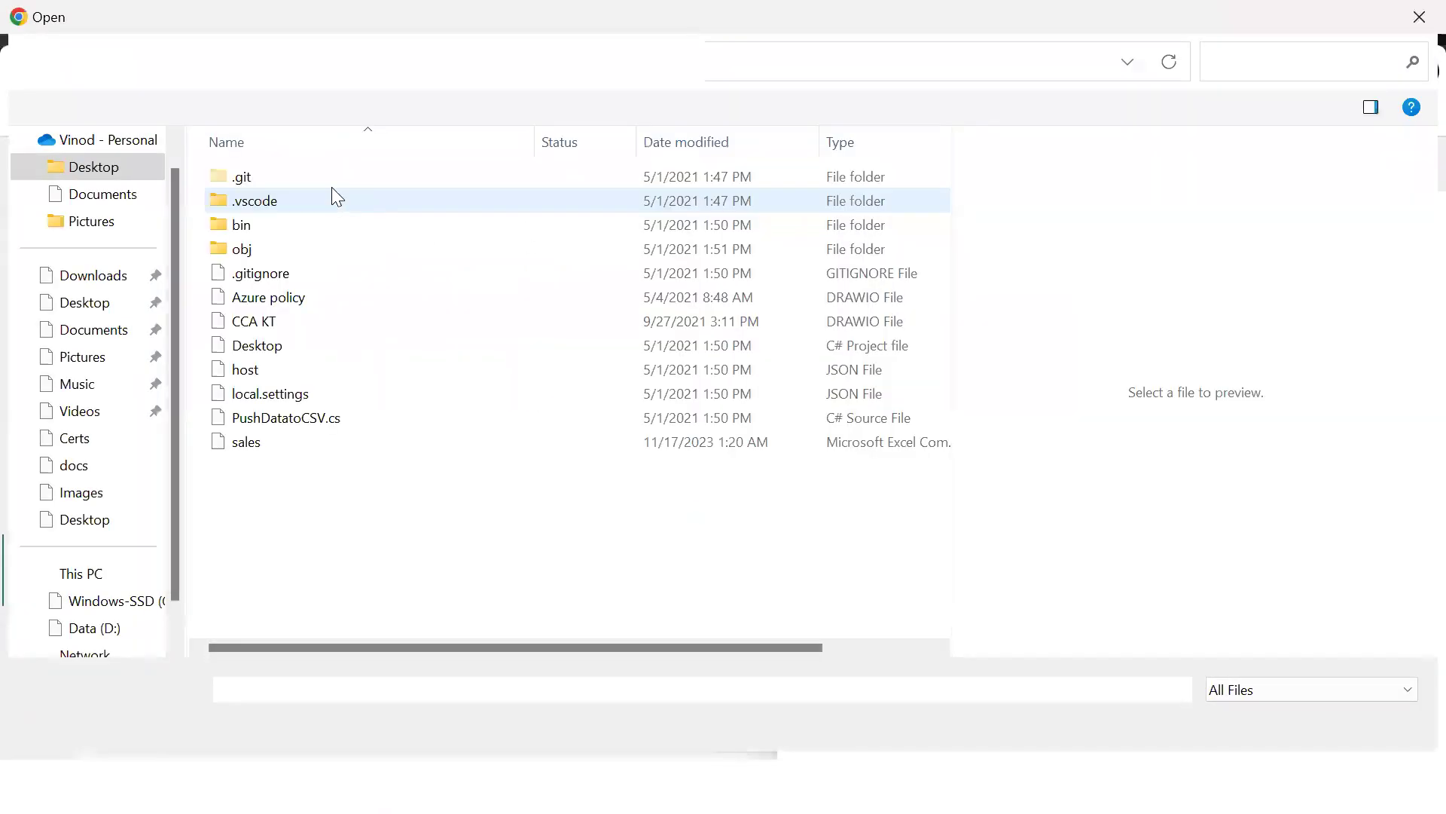
left_click(249, 444)
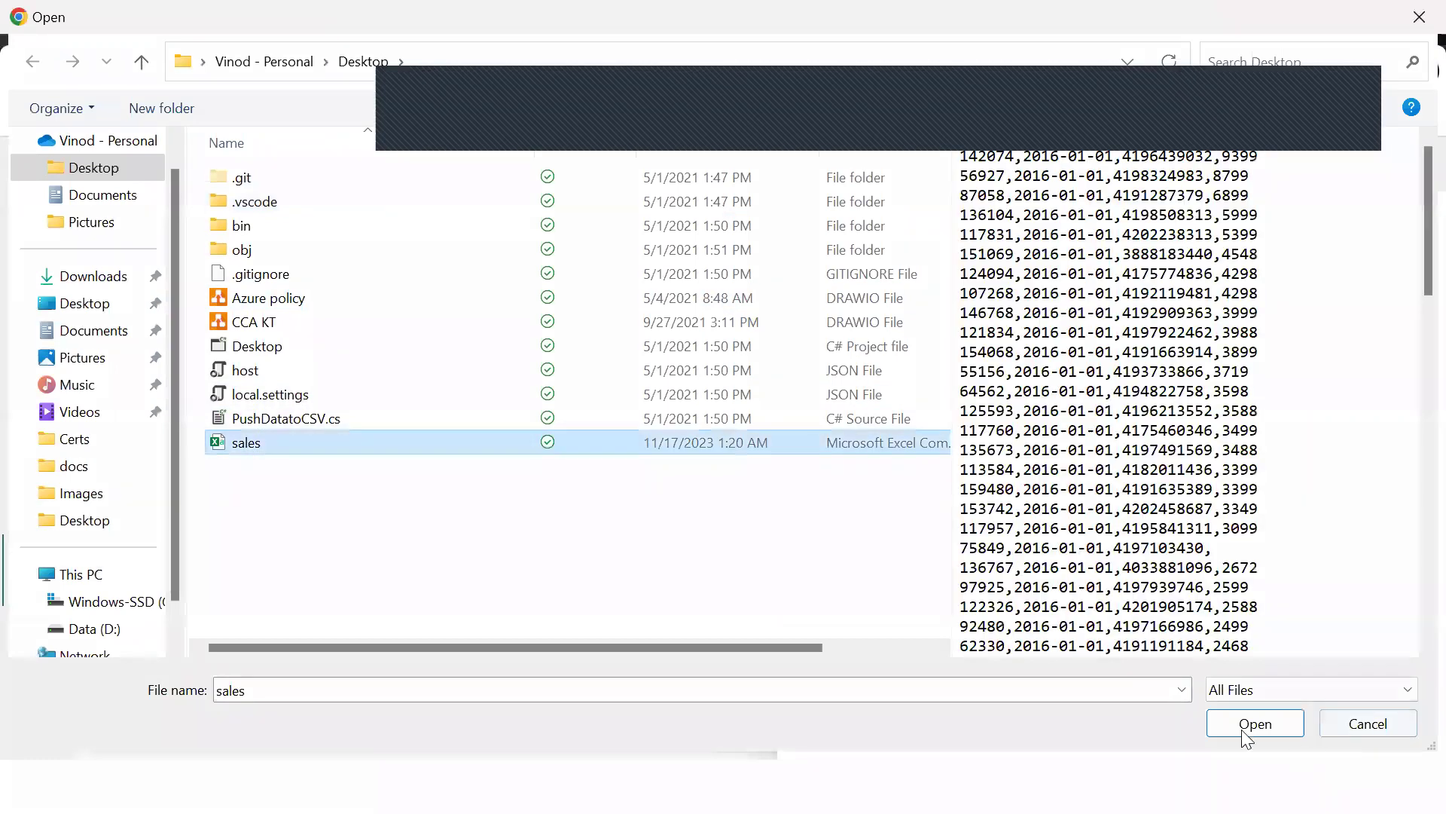
key("Return")
left_click(860, 418)
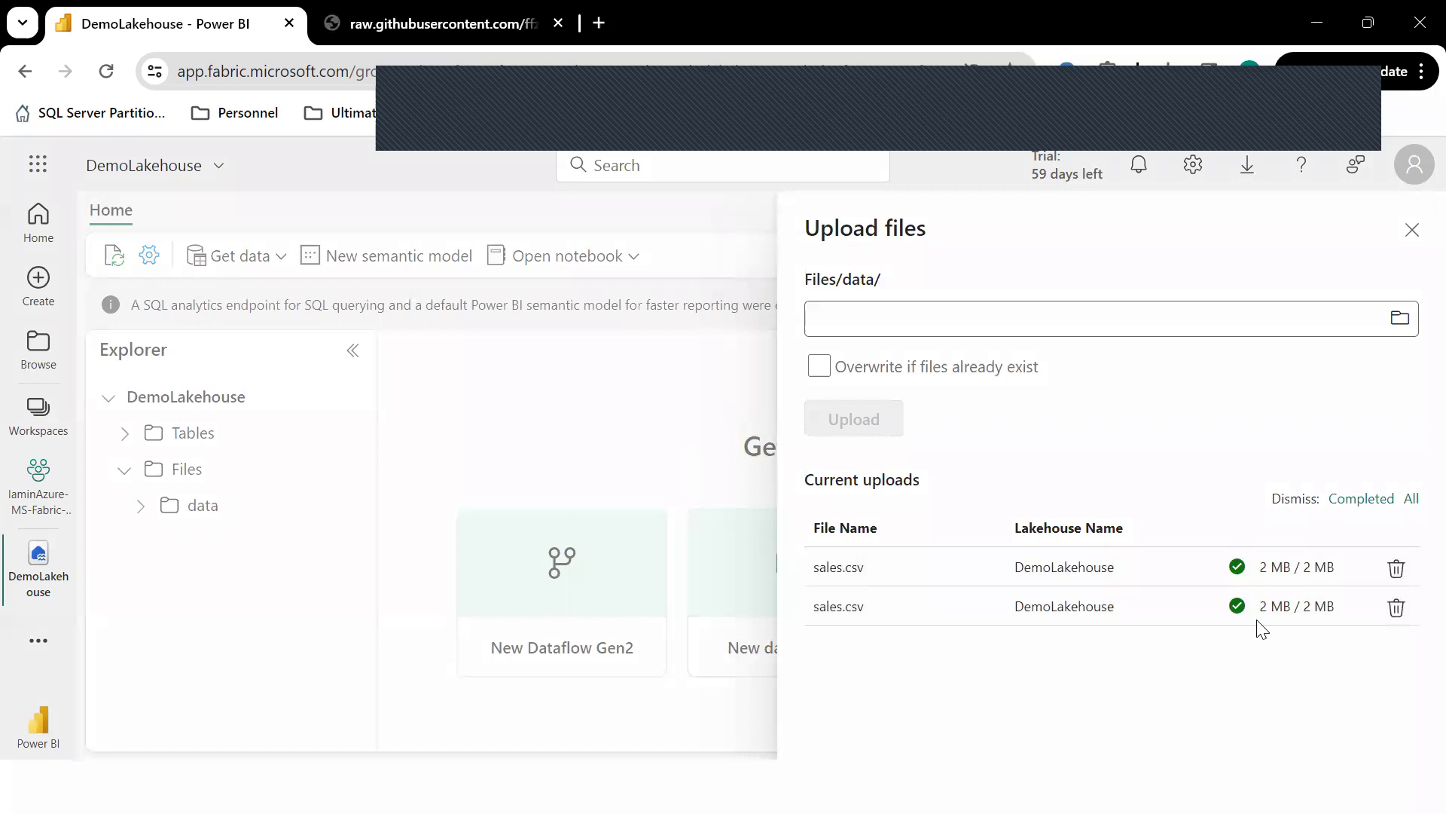
left_click(1411, 229)
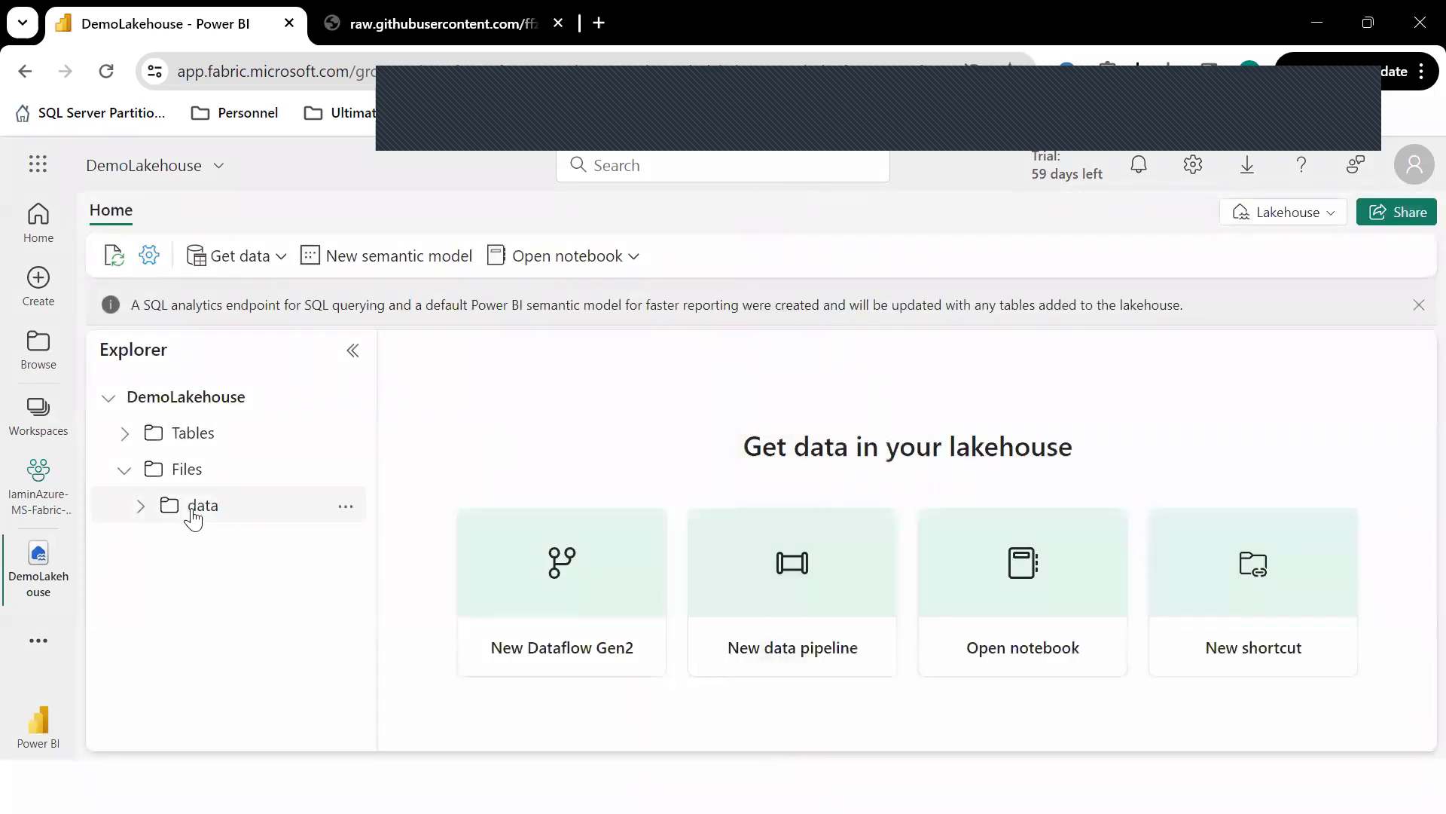
left_click(143, 512)
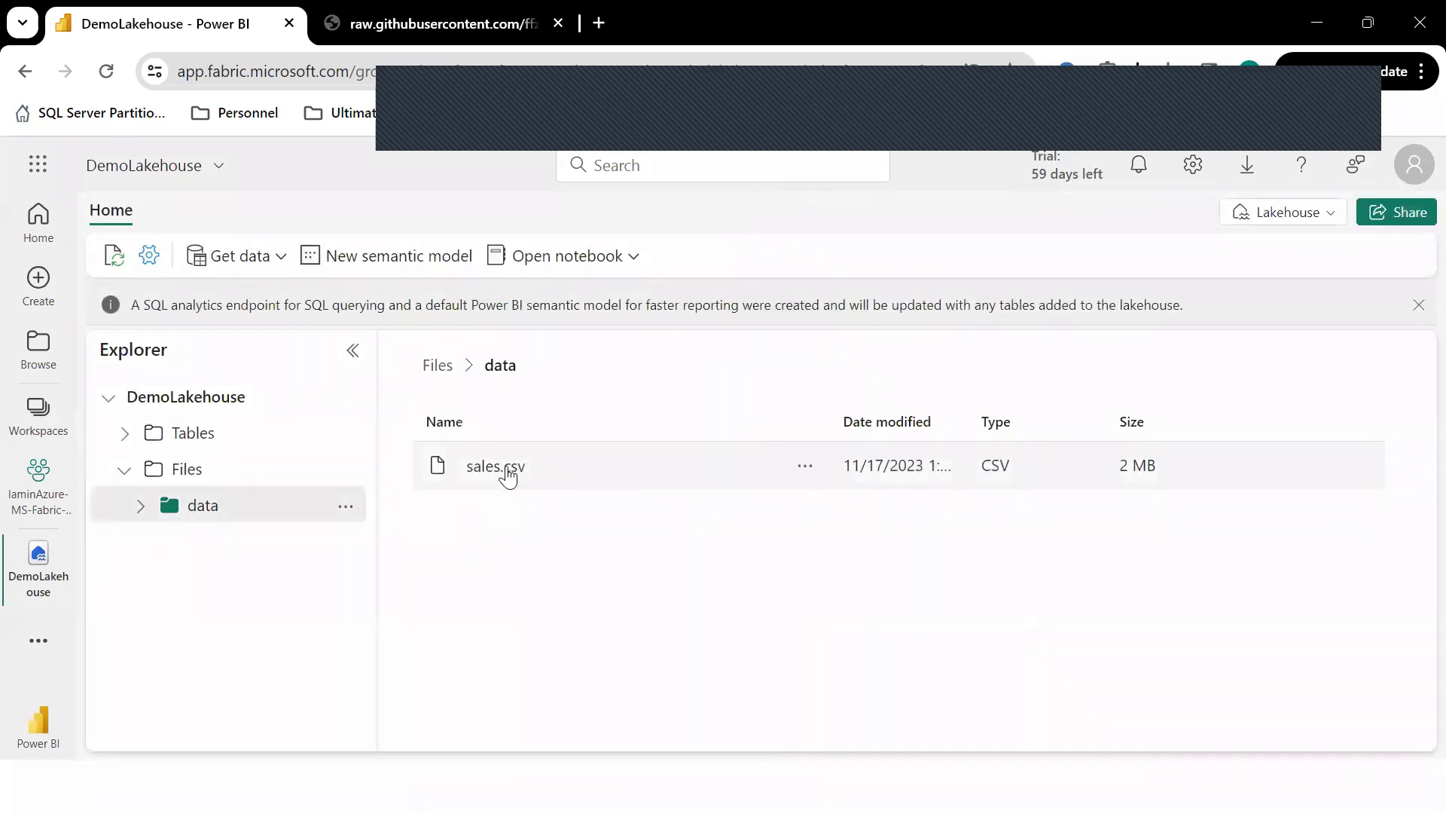
Expand the Tables and data folders, then start a Load to Tables new table and cancel it.
left_click(125, 437)
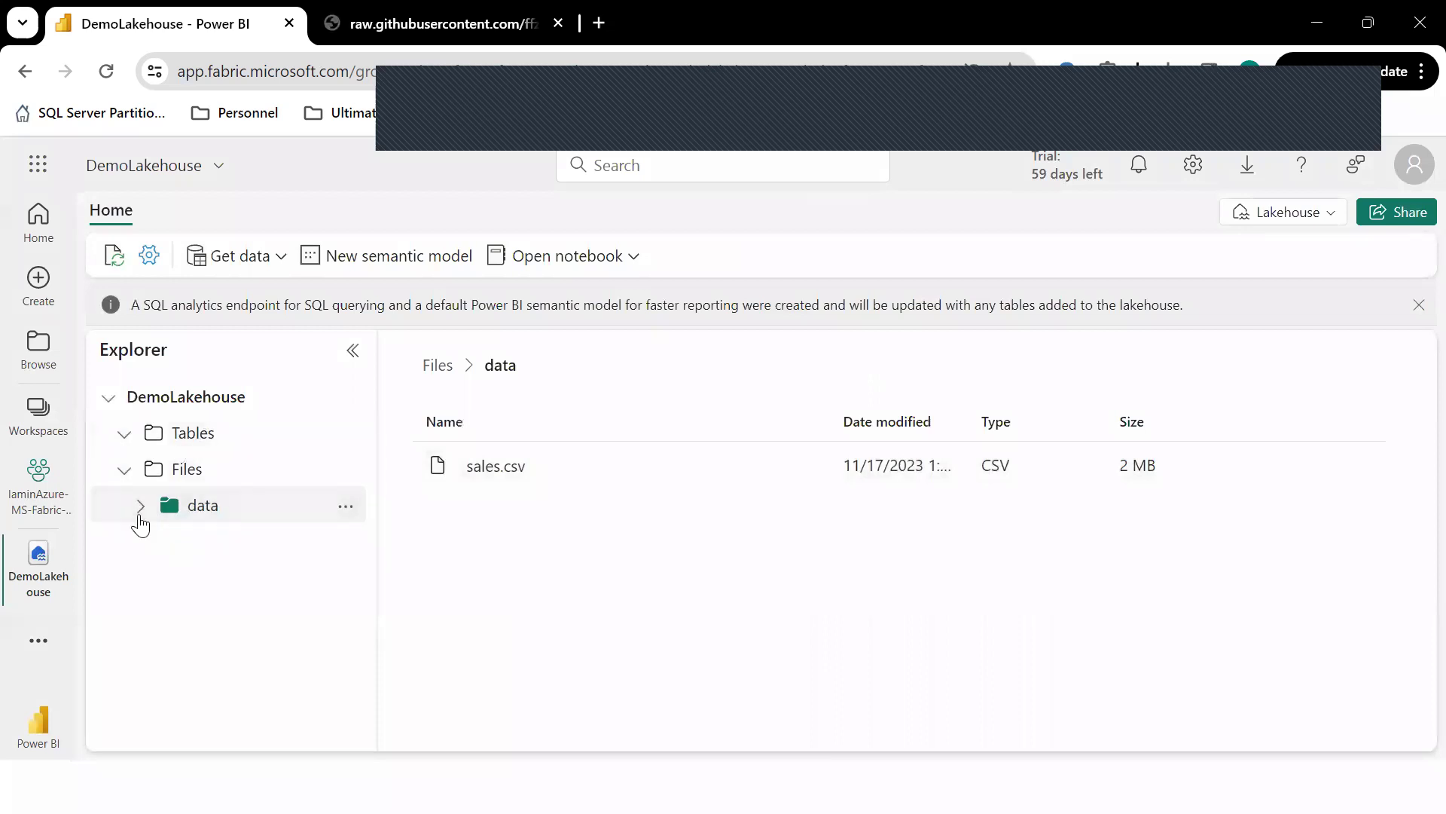
left_click(140, 507)
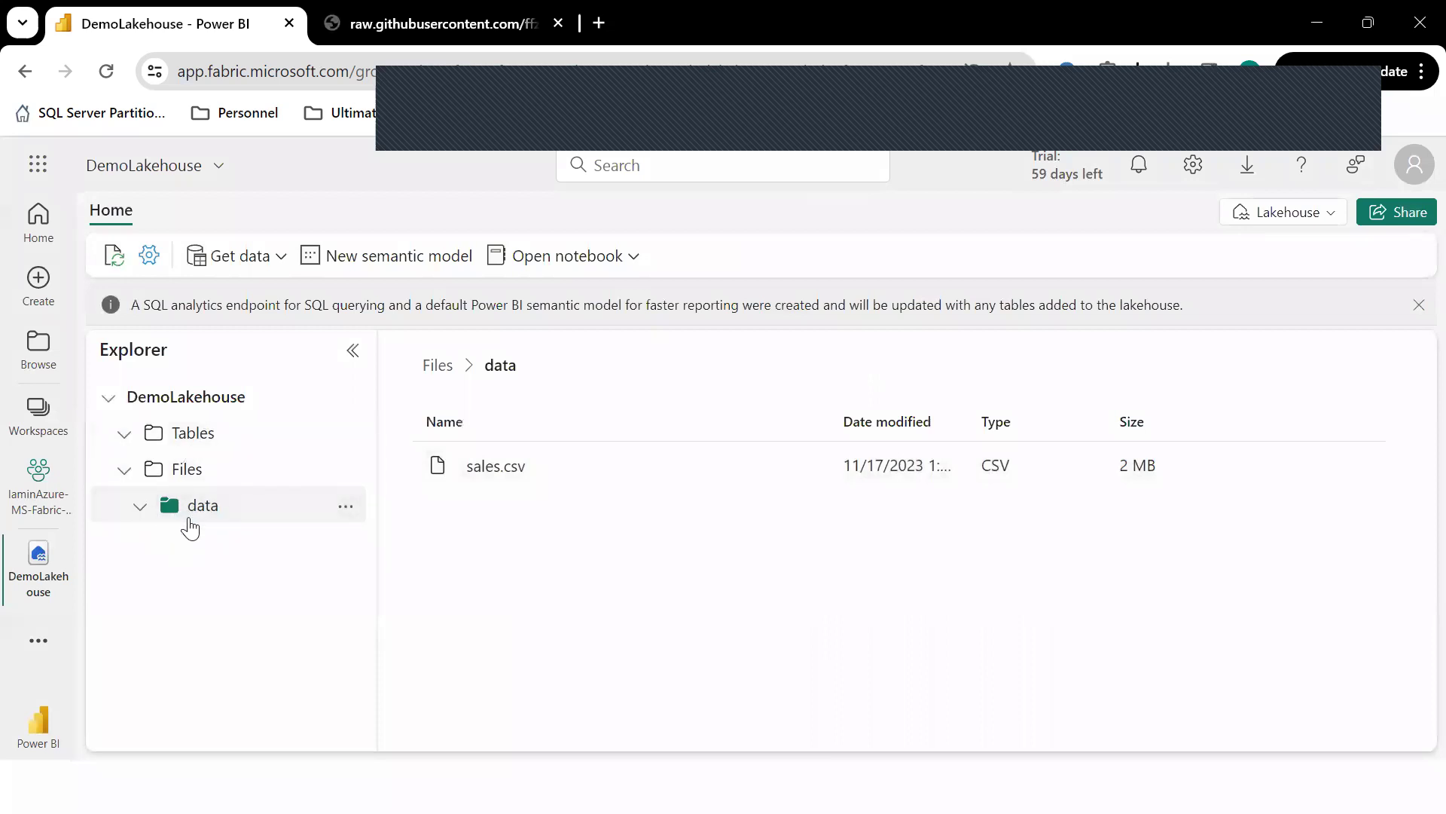
left_click(347, 510)
mouse_move(452, 424)
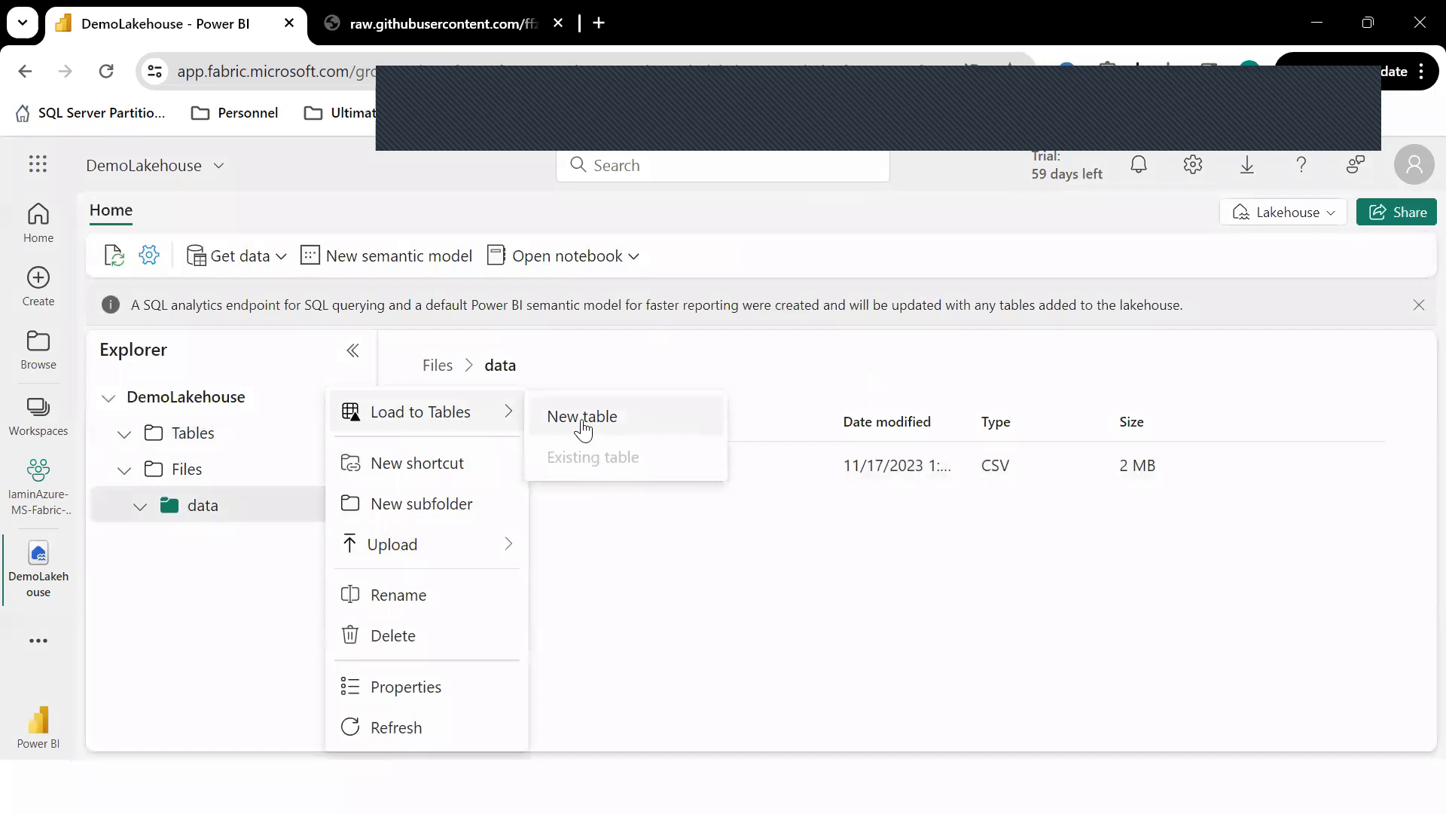
left_click(582, 418)
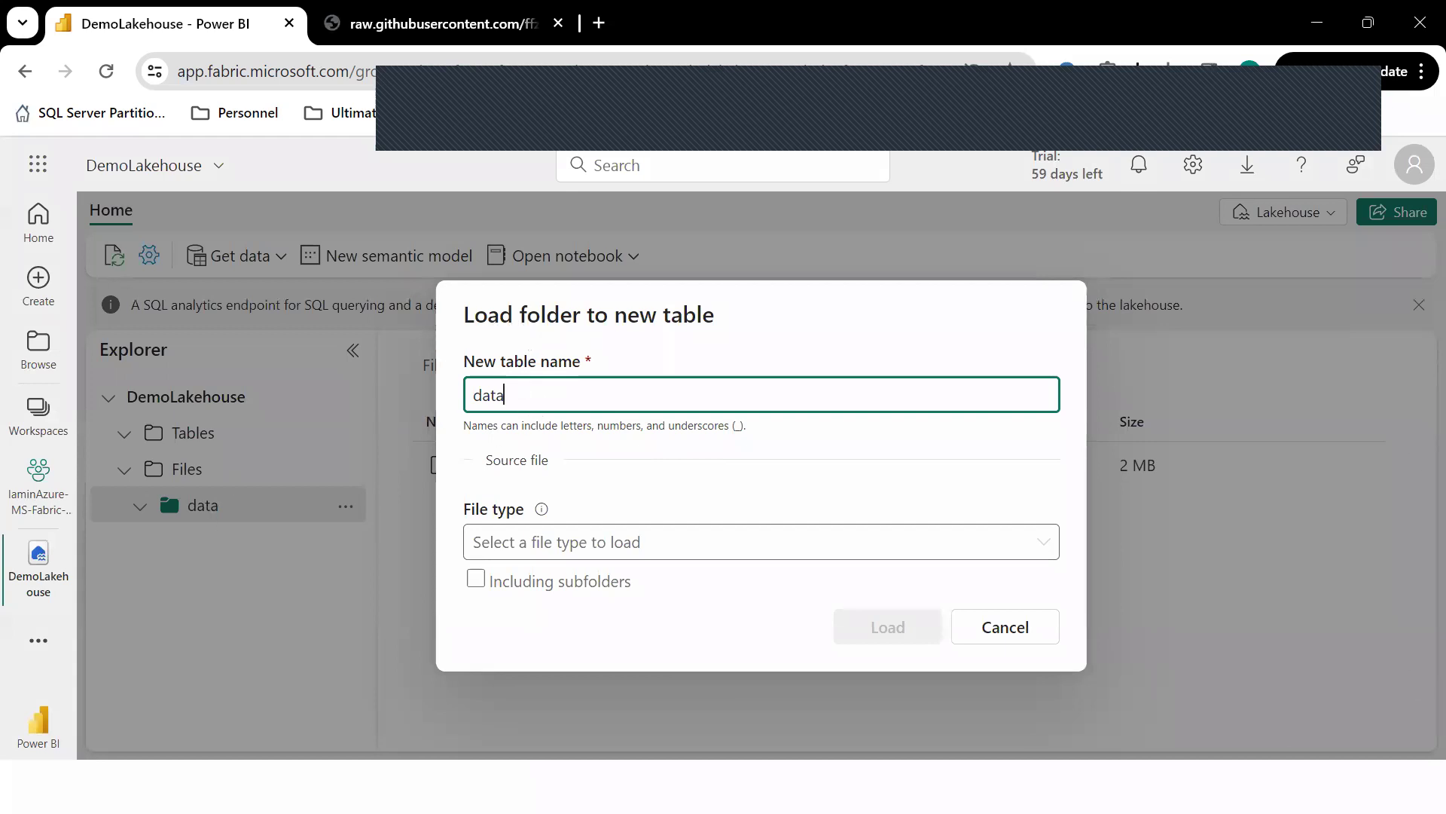
left_click(1010, 636)
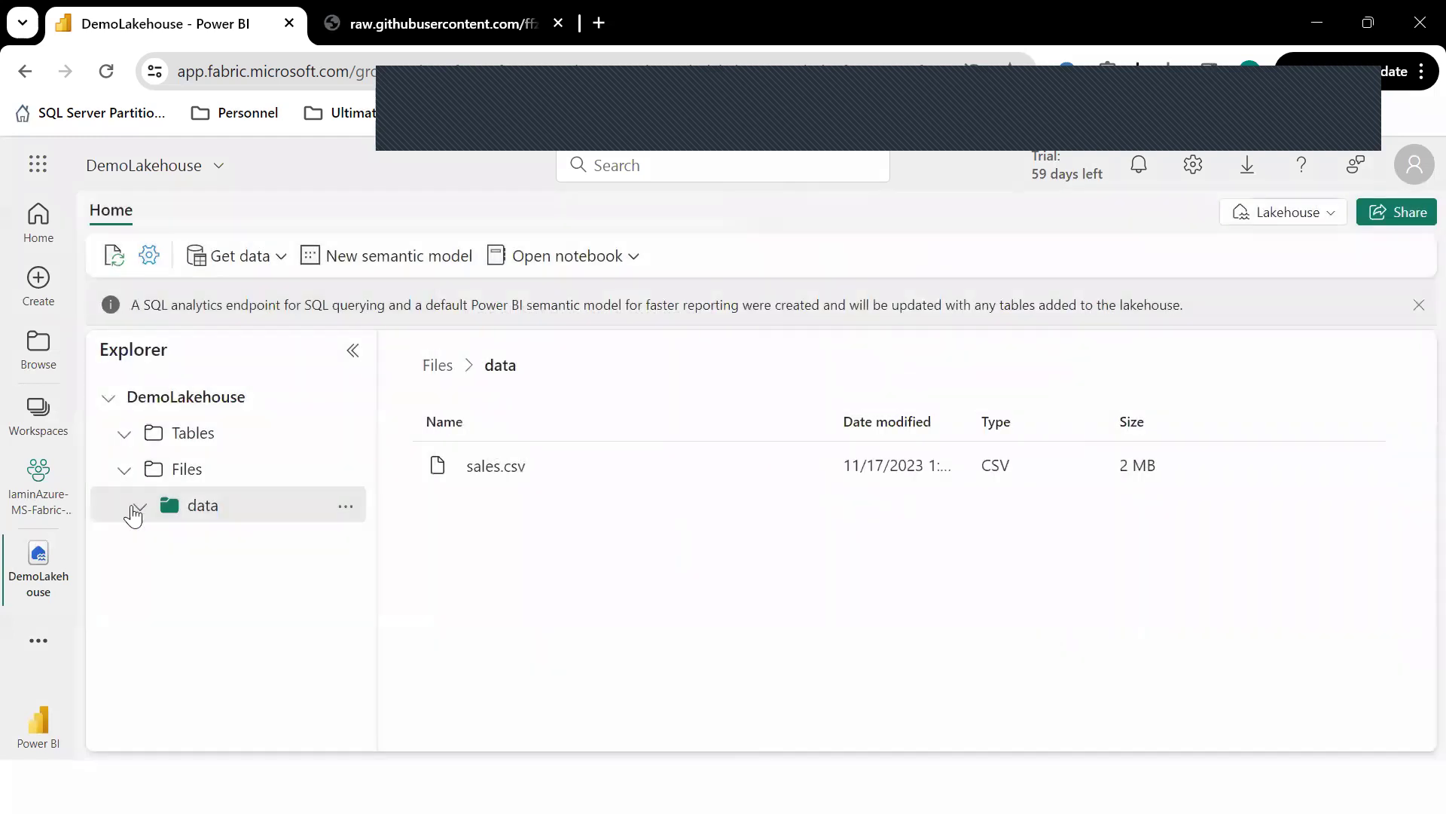
Refresh the data folder and expand it to list sales.csv.
right_click(200, 509)
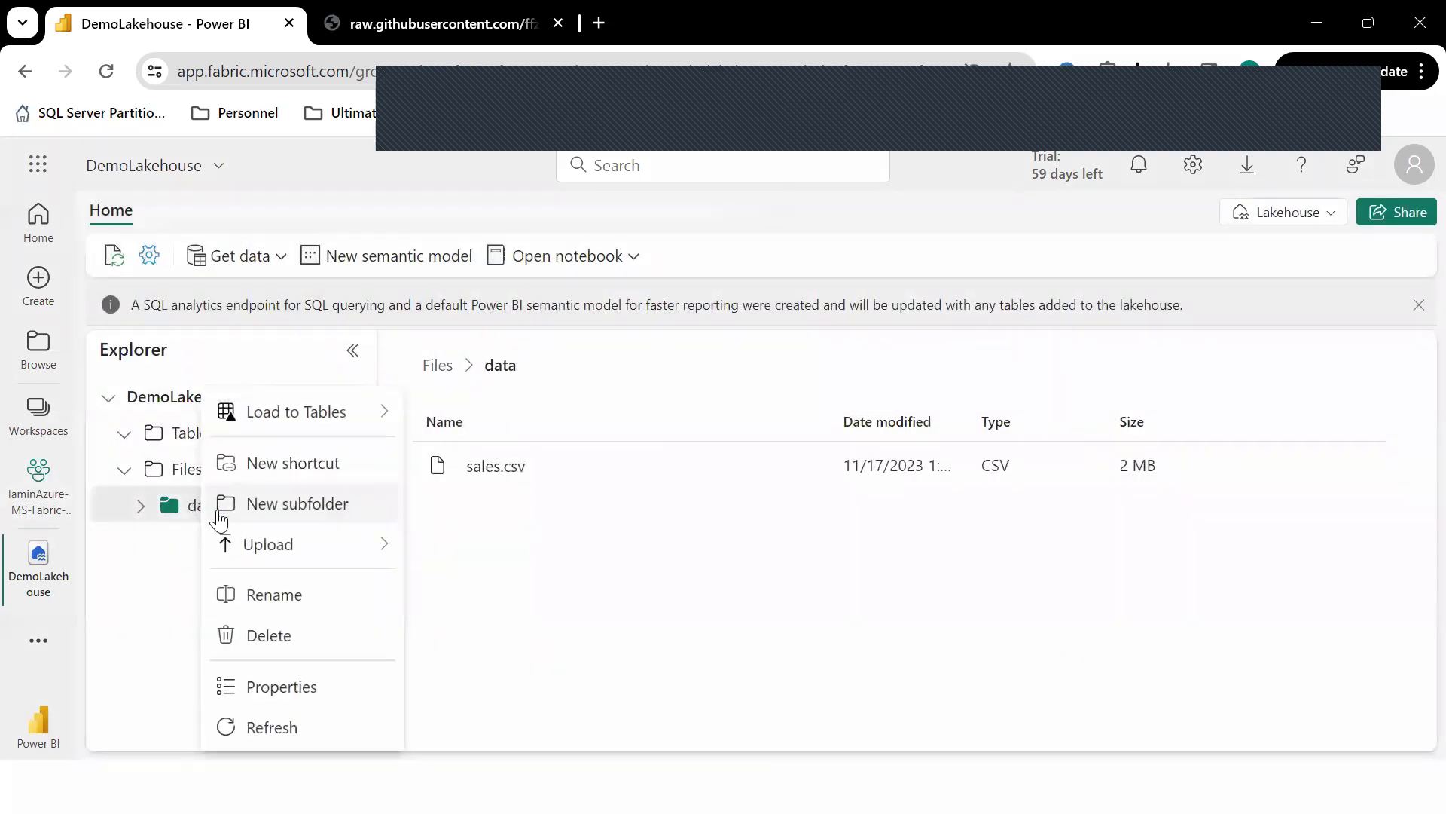
left_click(287, 725)
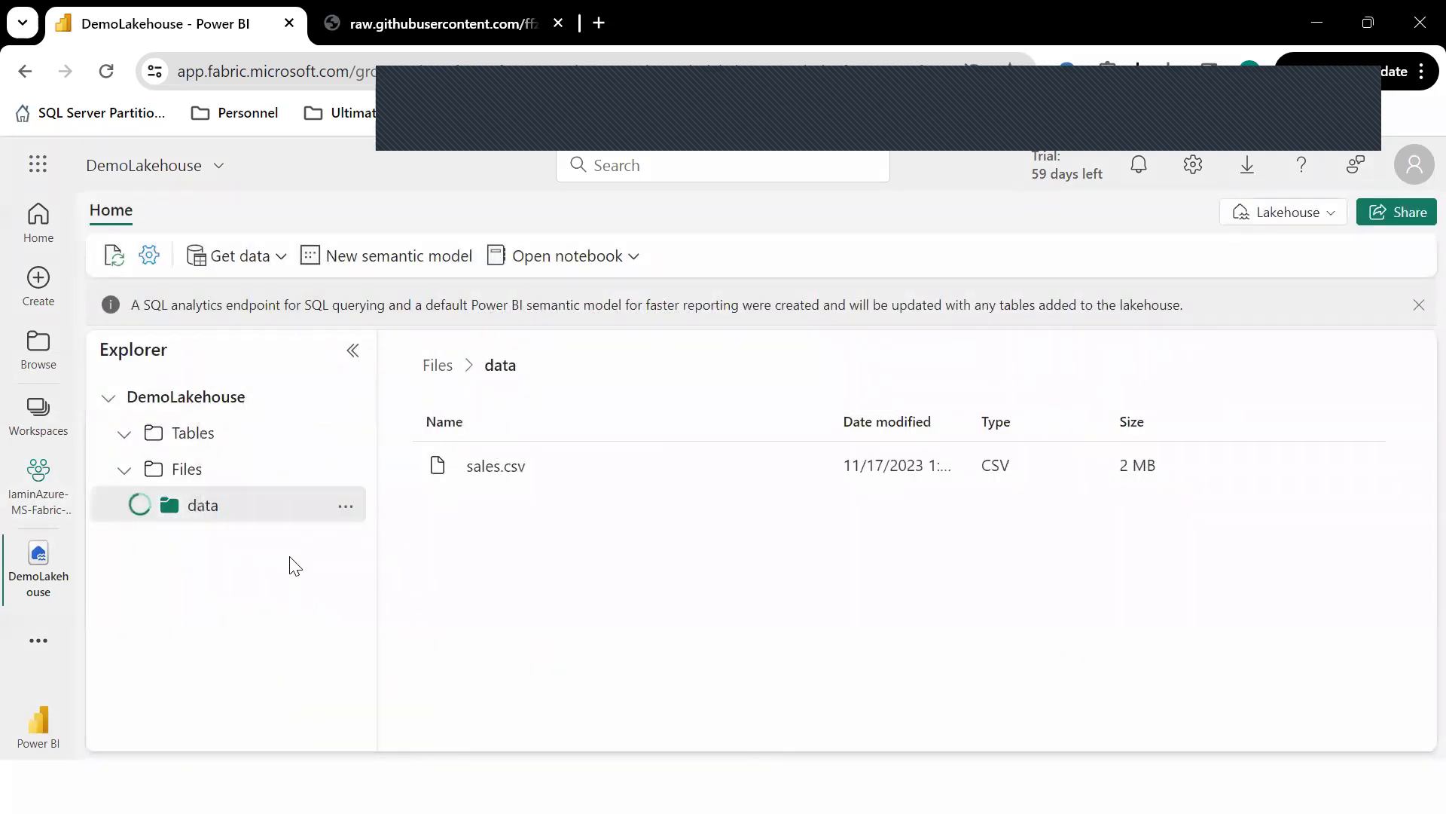
left_click(140, 502)
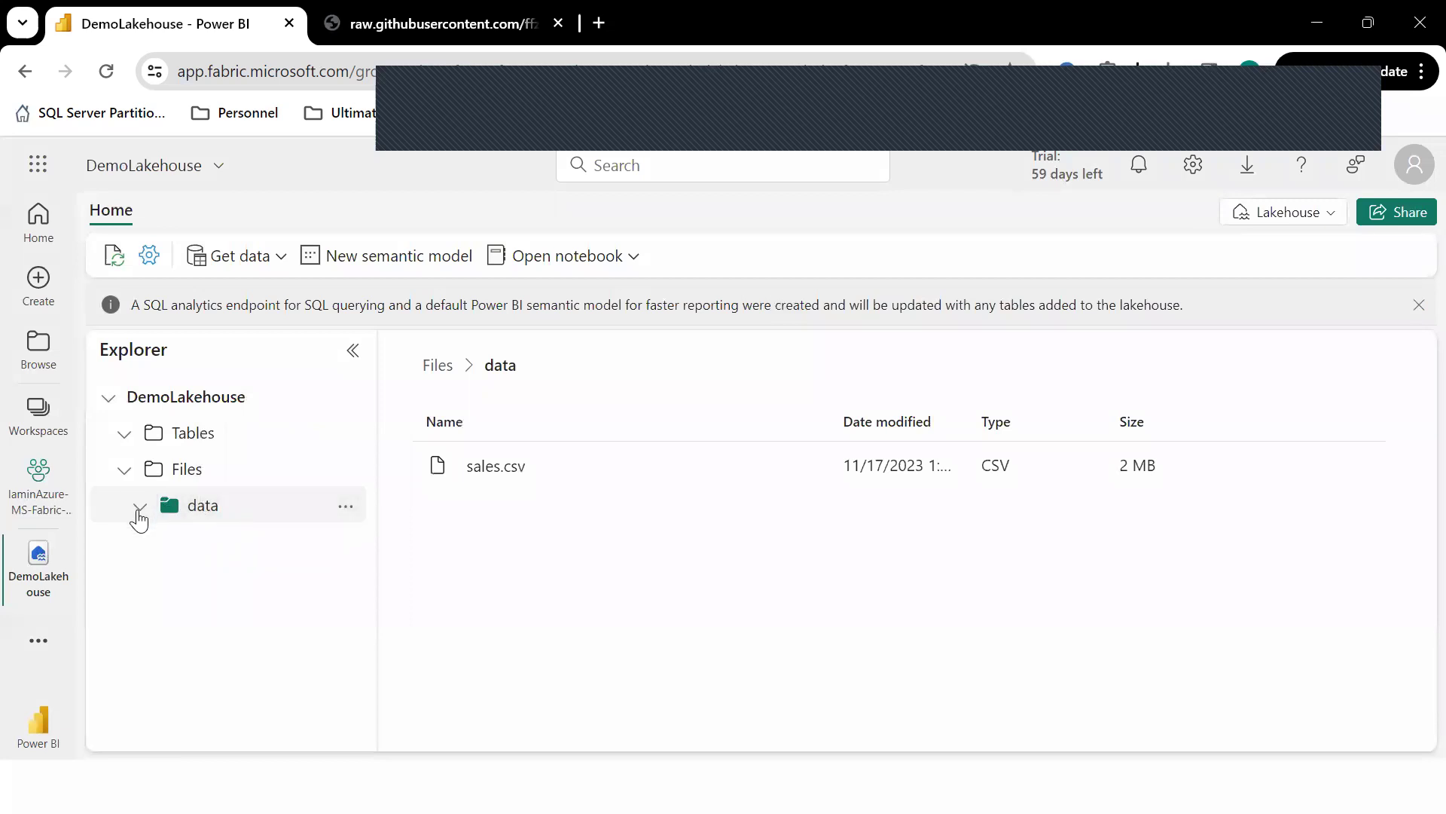
Load sales.csv into a new table named sales.
left_click(804, 474)
mouse_move(783, 491)
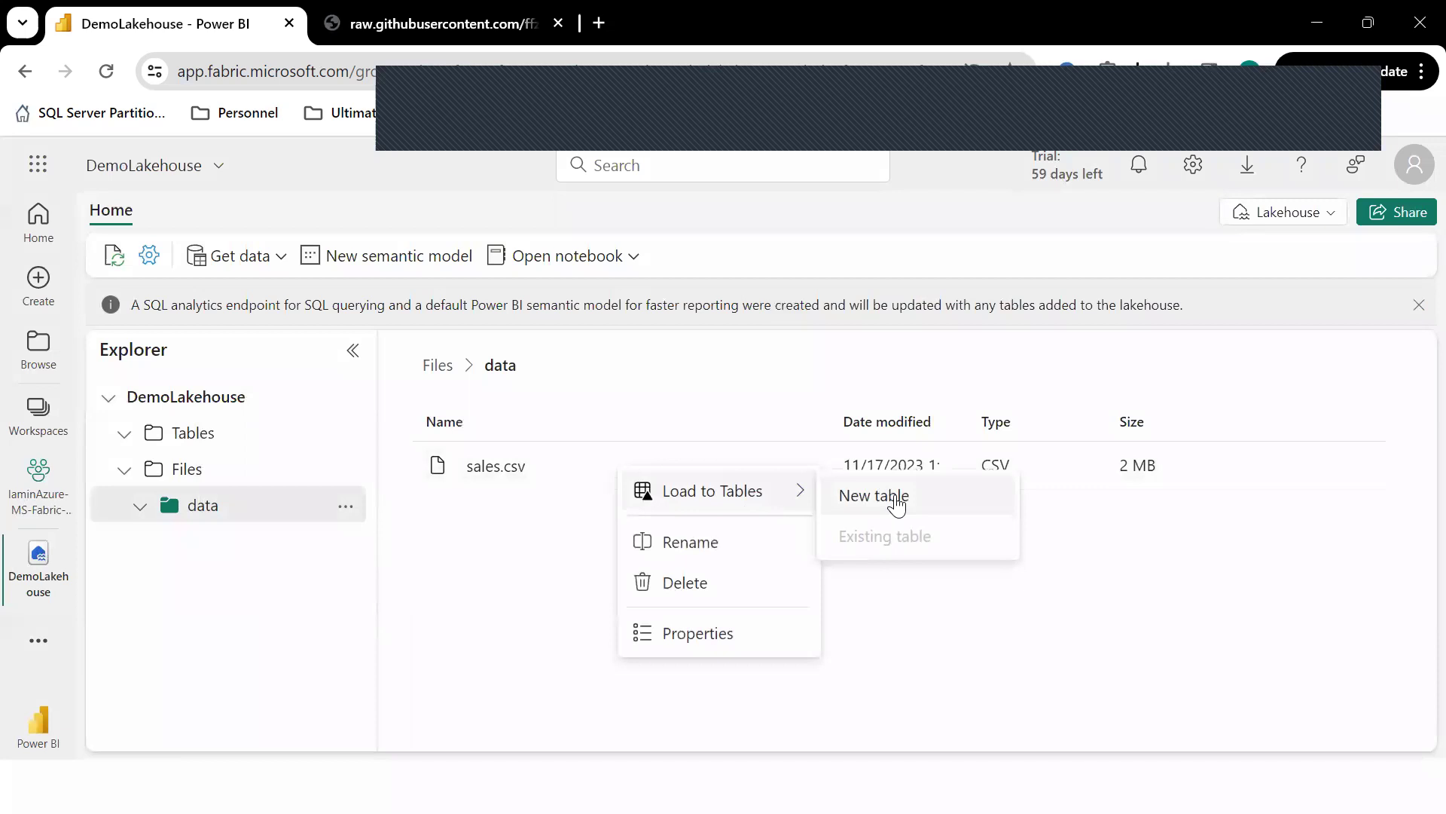
left_click(889, 497)
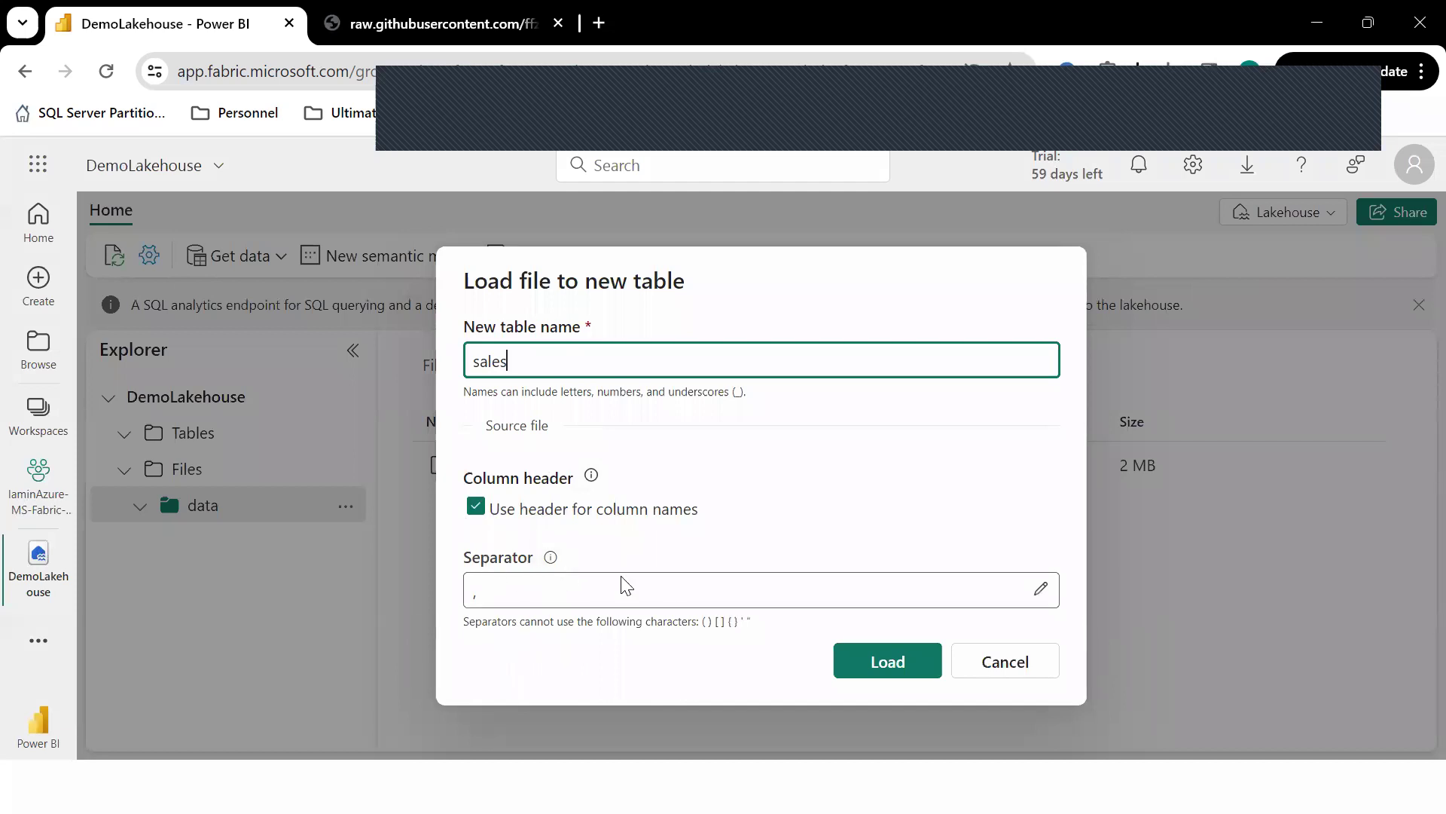
left_click(914, 666)
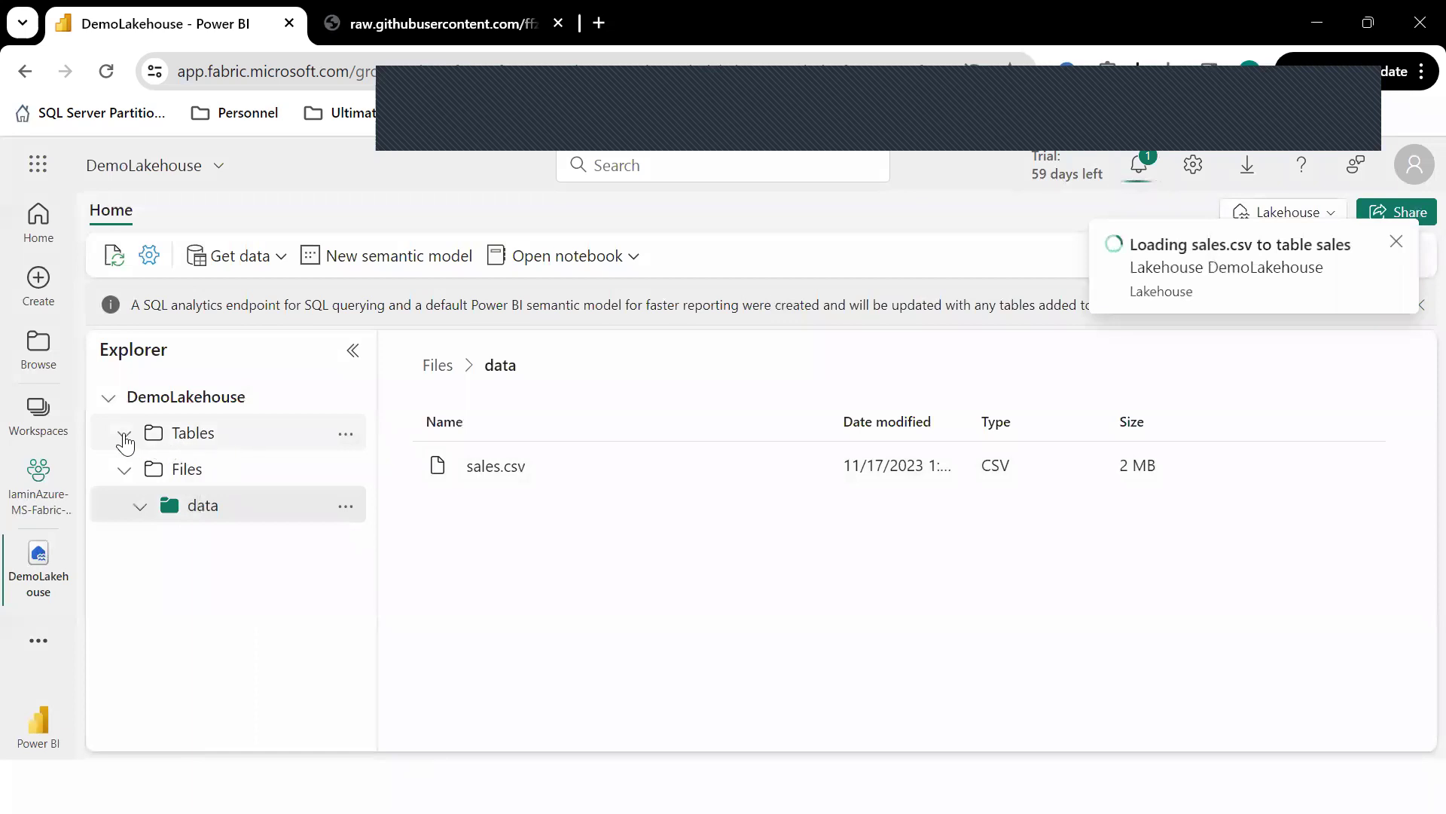
Refresh the Tables folder from its actions menu to show the new sales table.
left_click(345, 436)
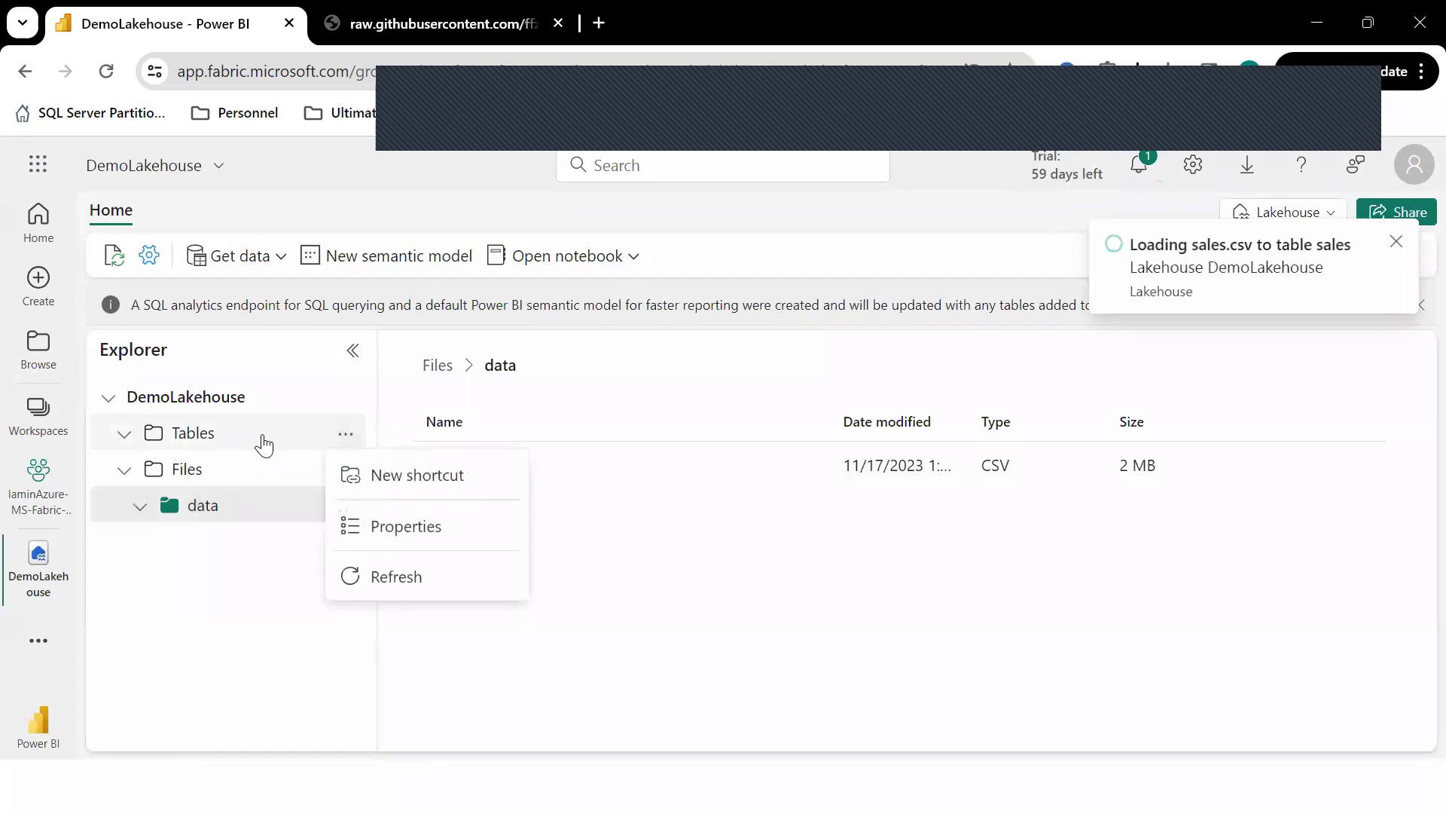
left_click(299, 438)
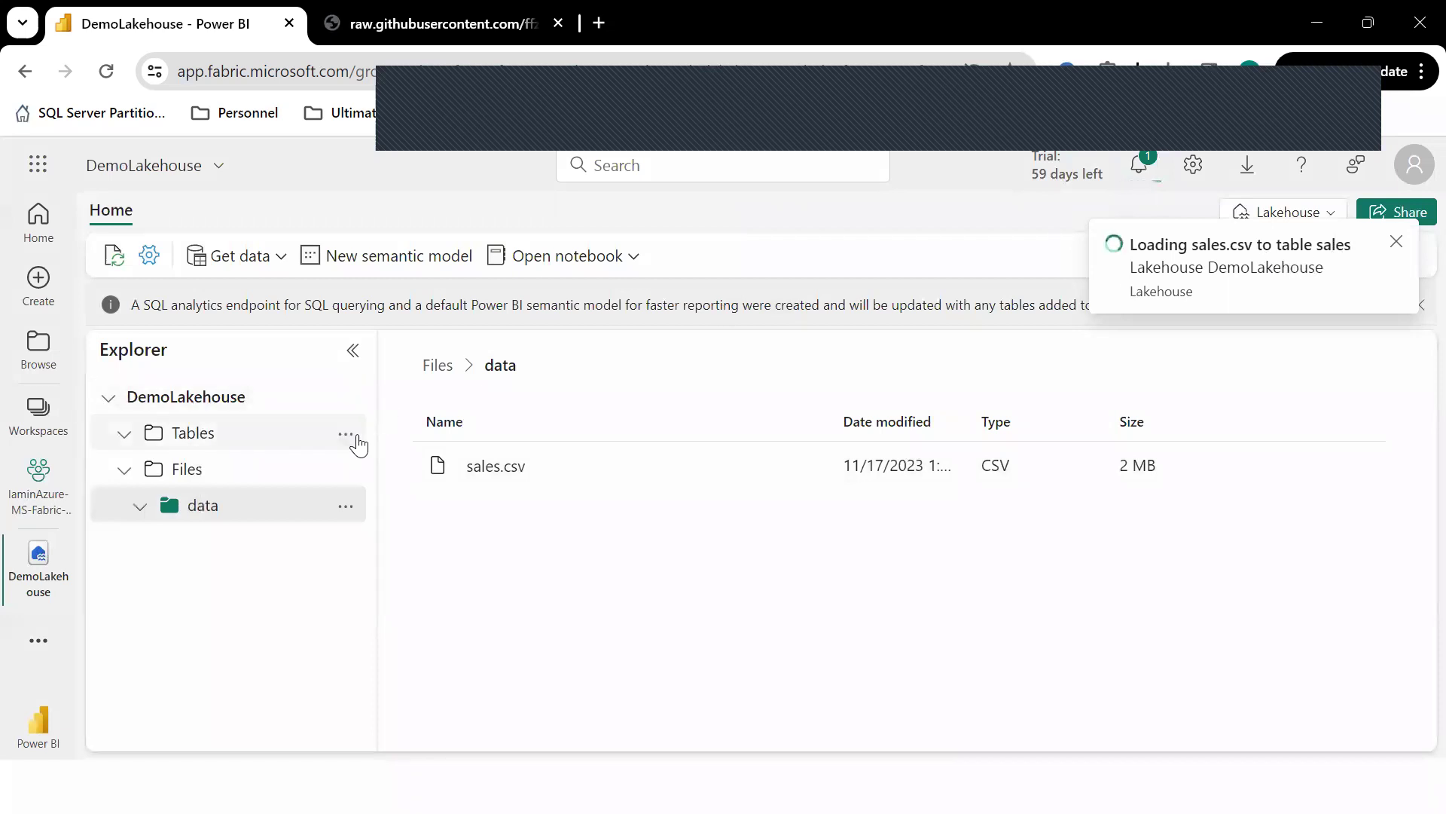
left_click(347, 437)
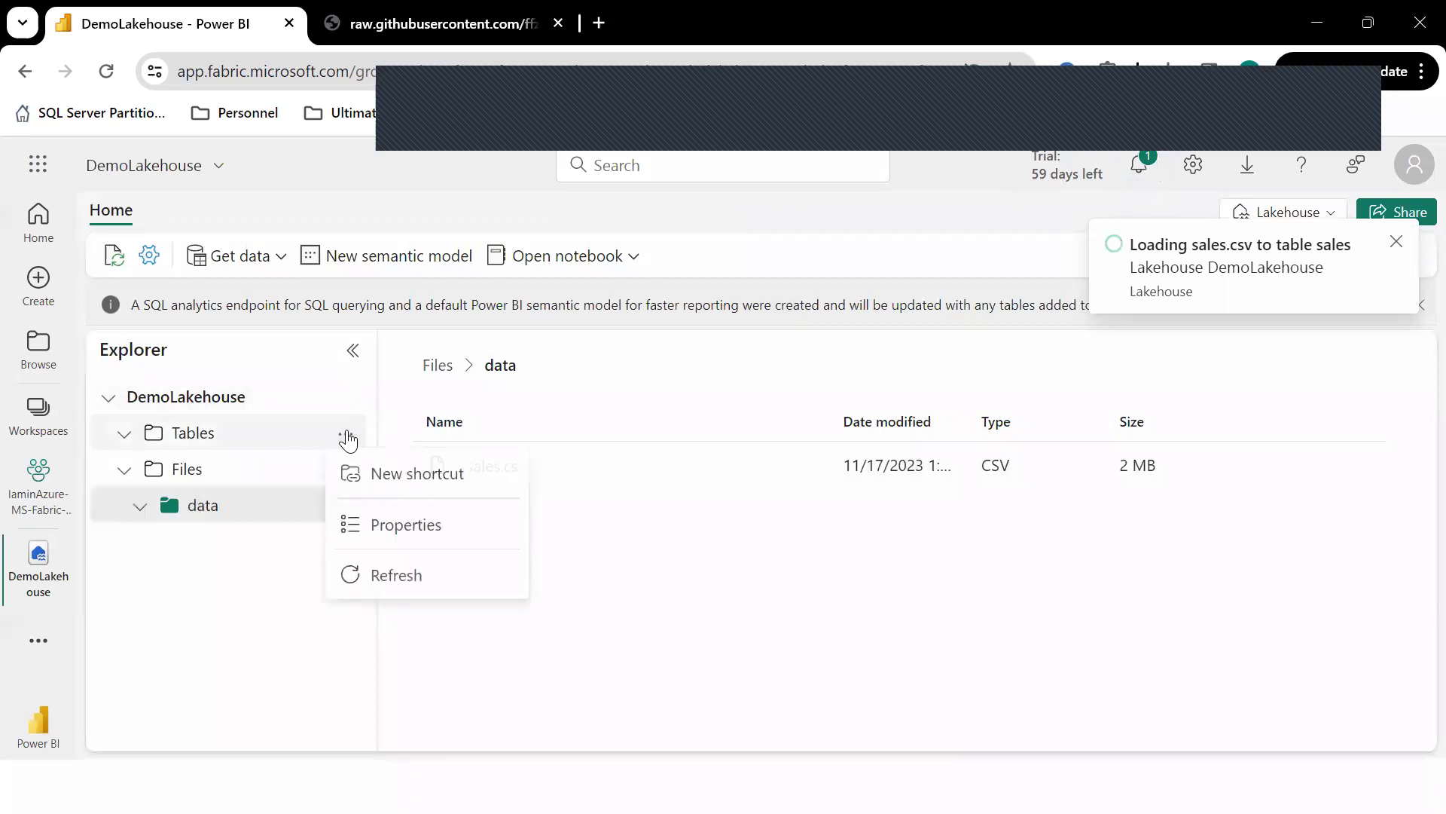
left_click(397, 578)
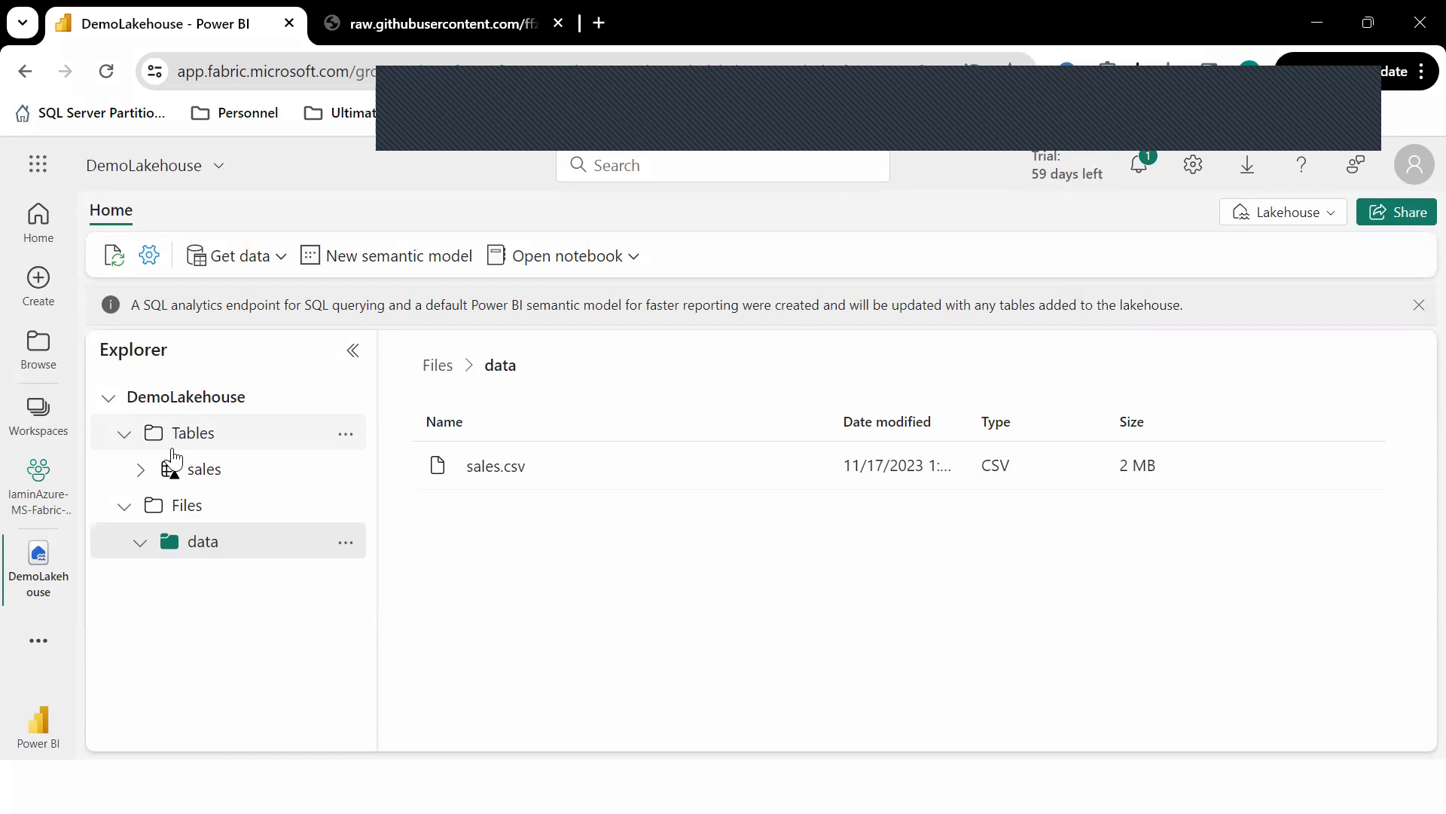
Preview the sales table and list its USERID, ORDERDATE, ORDERID and AMOUNTINFO columns.
left_click(197, 469)
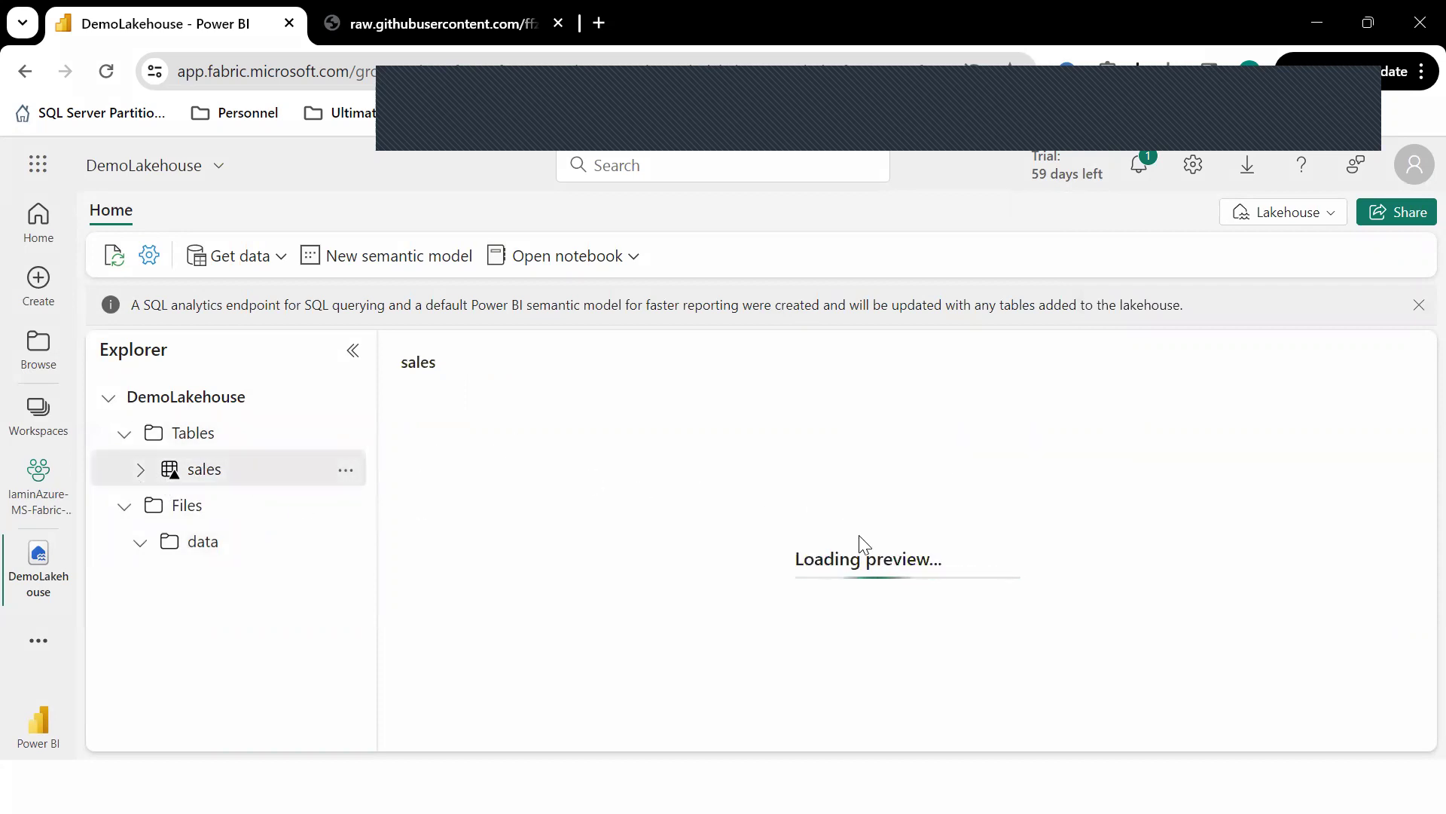
left_click(141, 471)
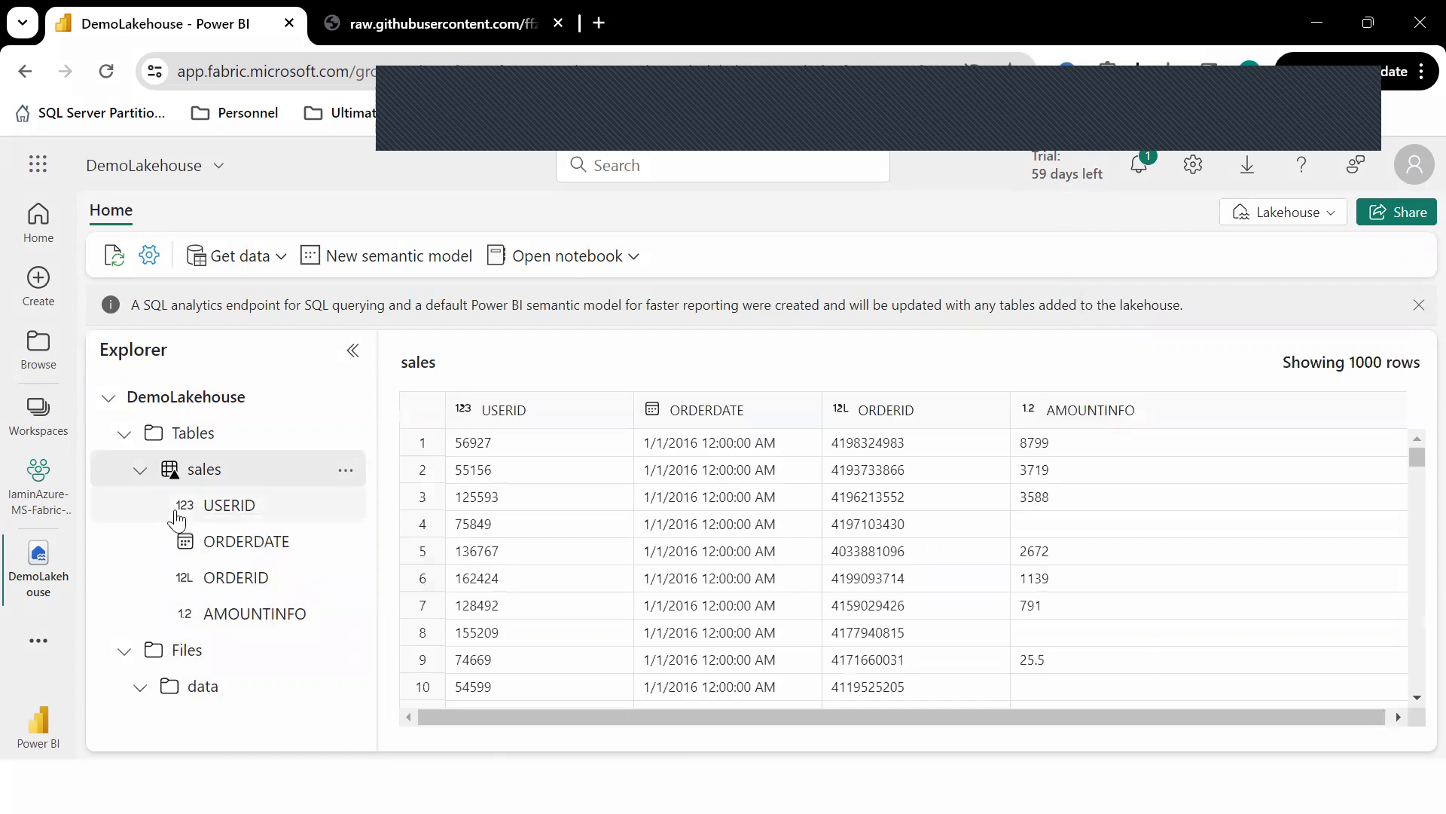
scroll(1064, 595, "down", 15)
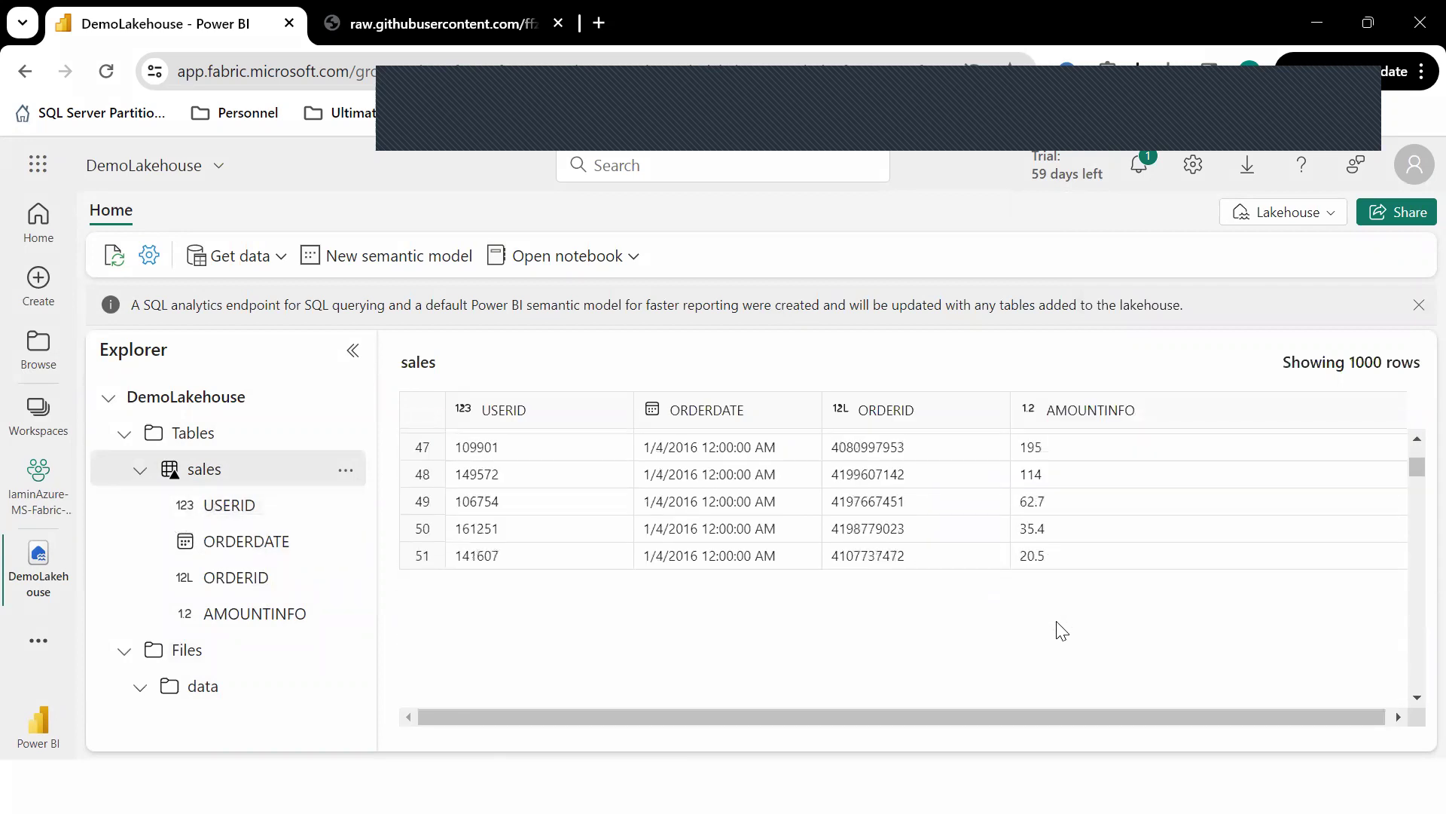
scroll(1062, 629, "down", 12)
scroll(857, 556, "down", 14)
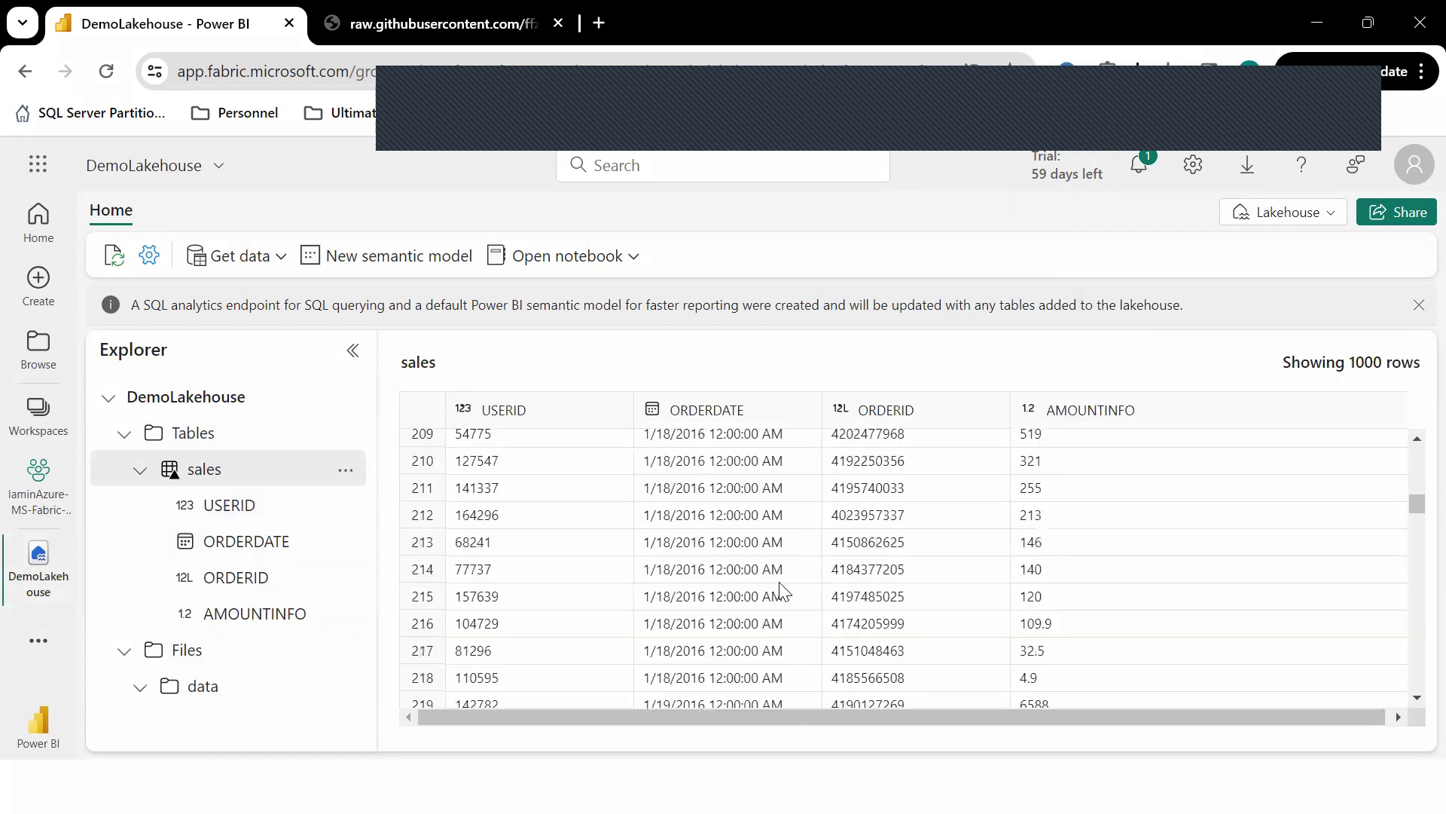
Collapse the Tables folder and open the Lakehouse view dropdown.
left_click(345, 469)
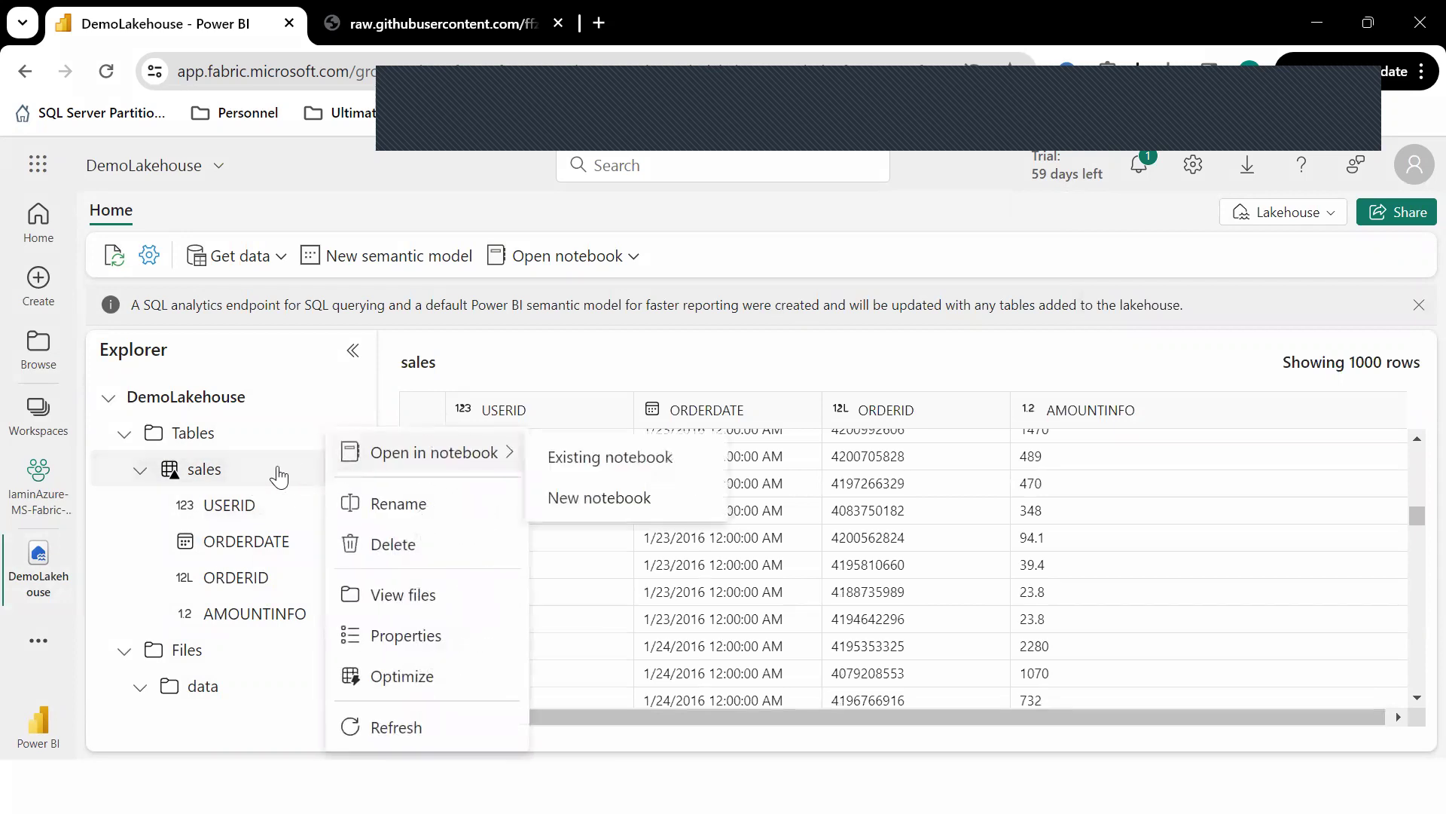
left_click(1181, 358)
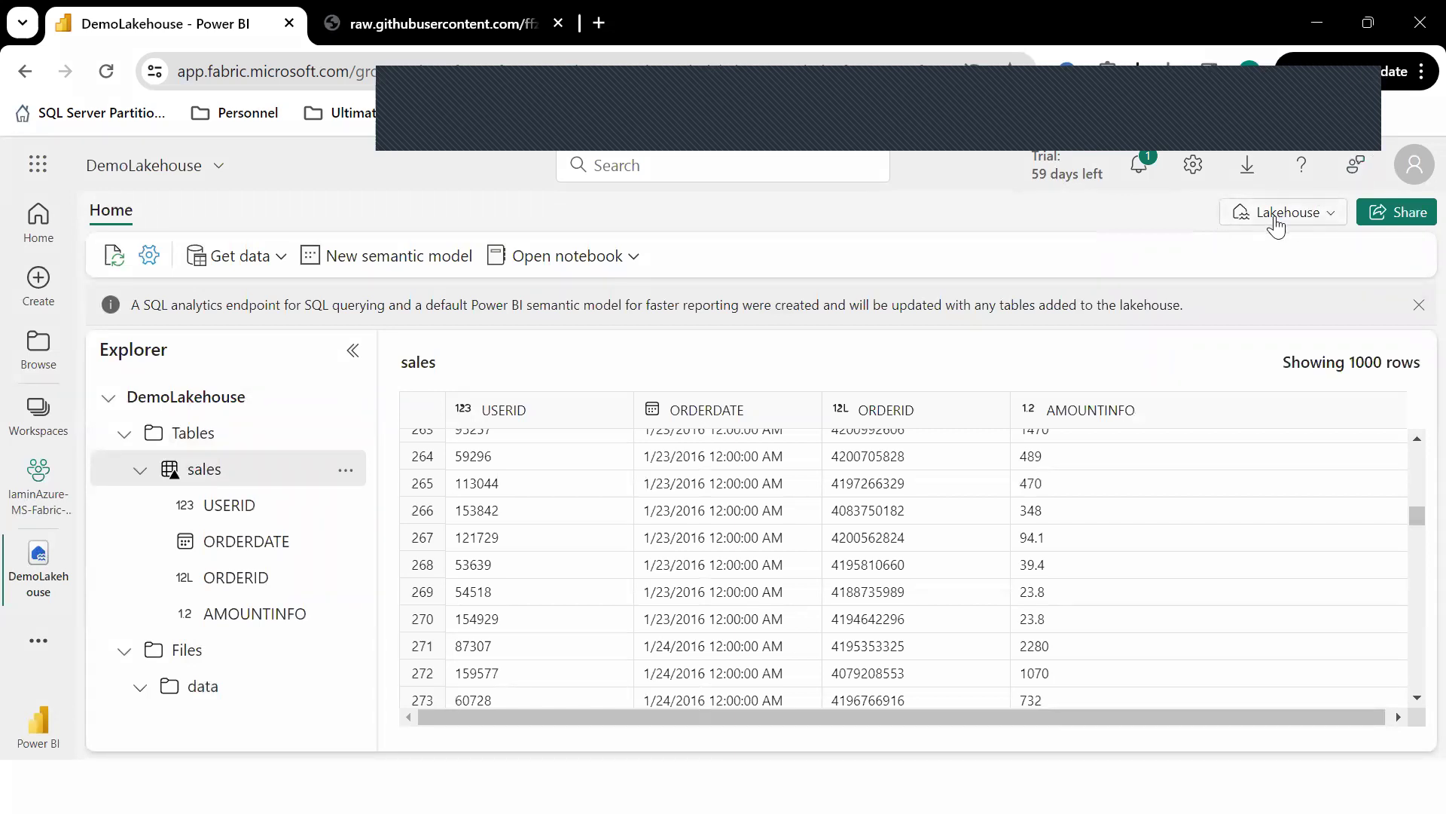
left_click(125, 439)
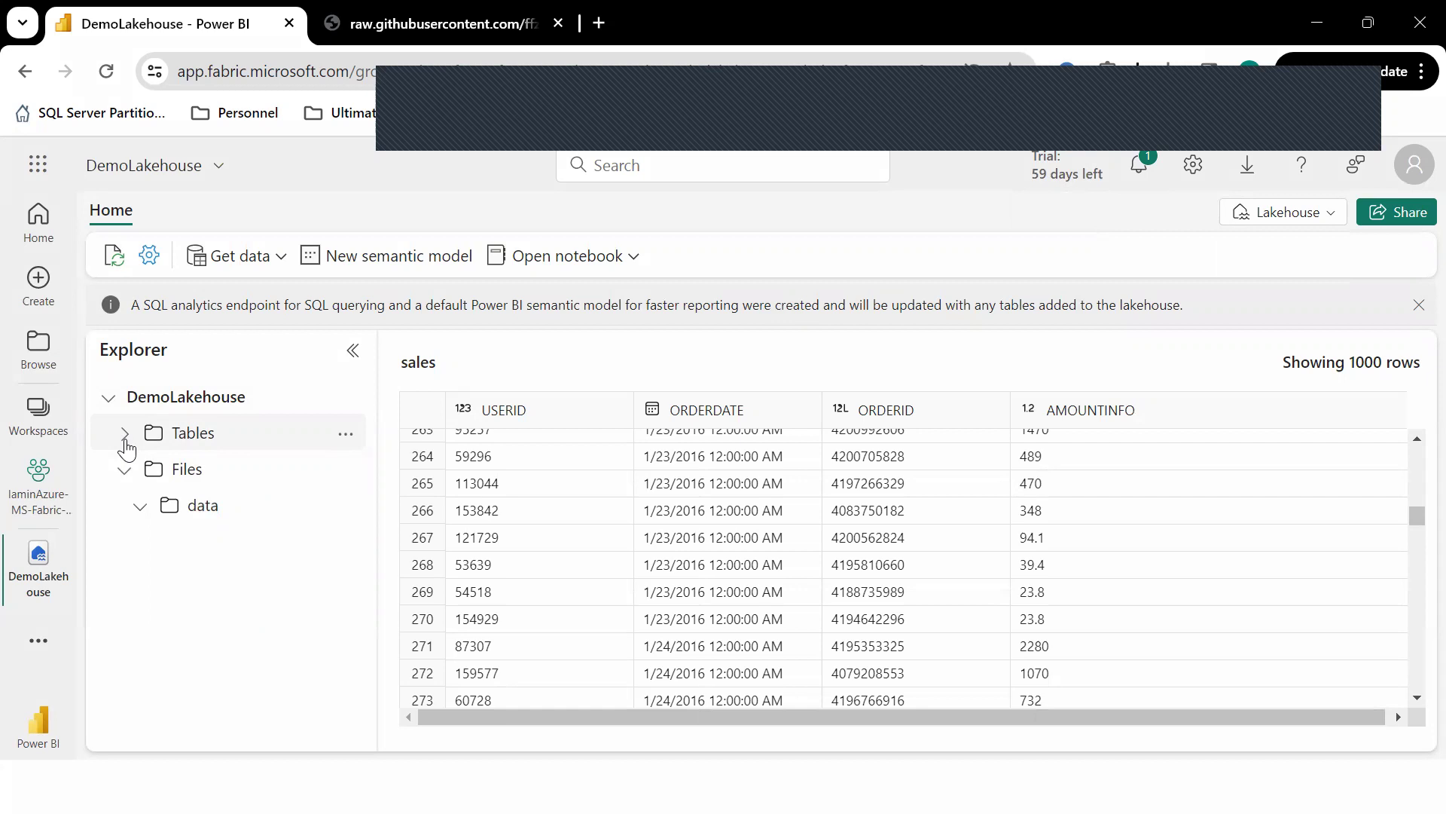
left_click(1331, 218)
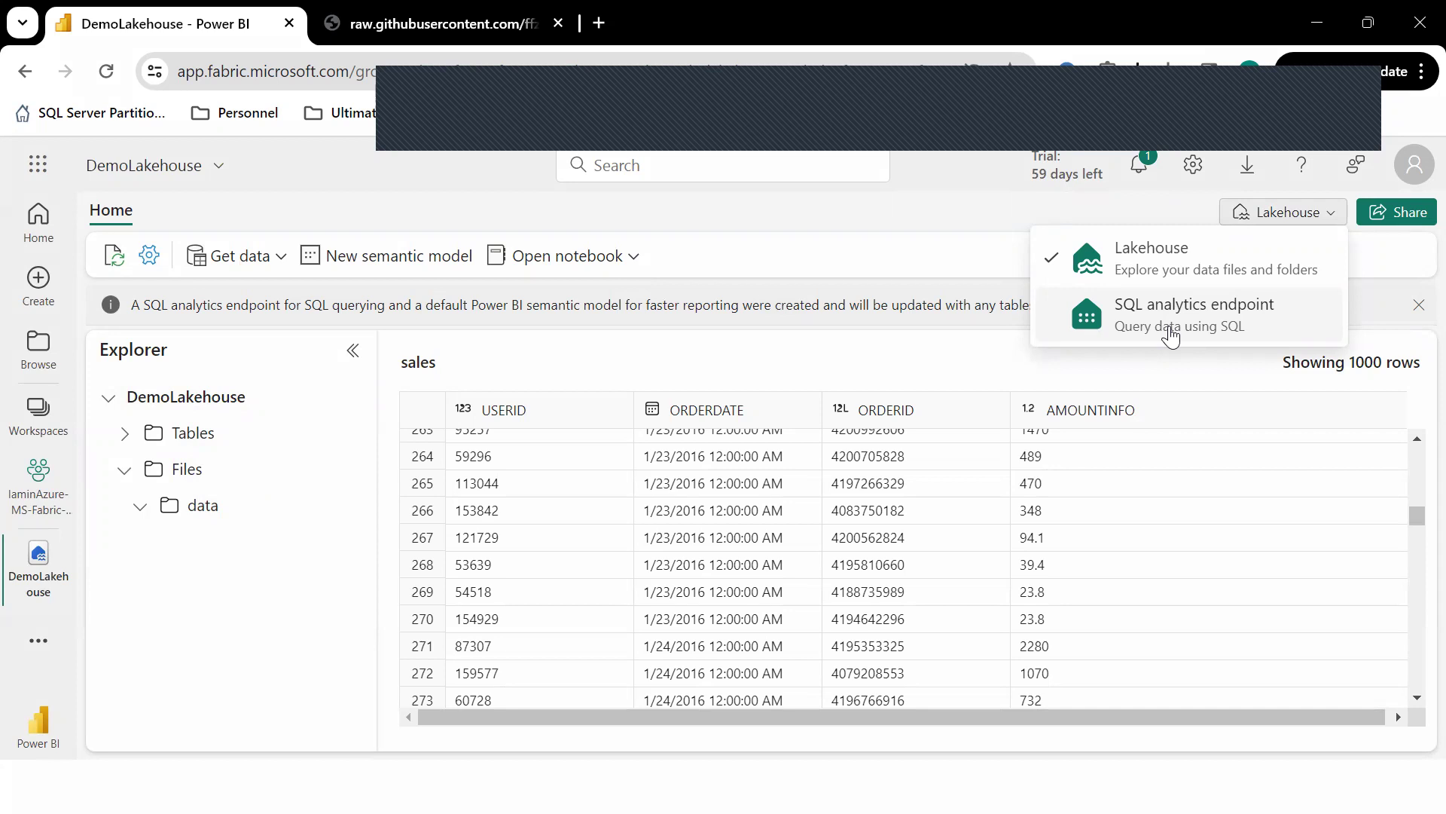
Switch to the SQL analytics endpoint and preview the dbo sales table's 1000 rows.
left_click(1171, 336)
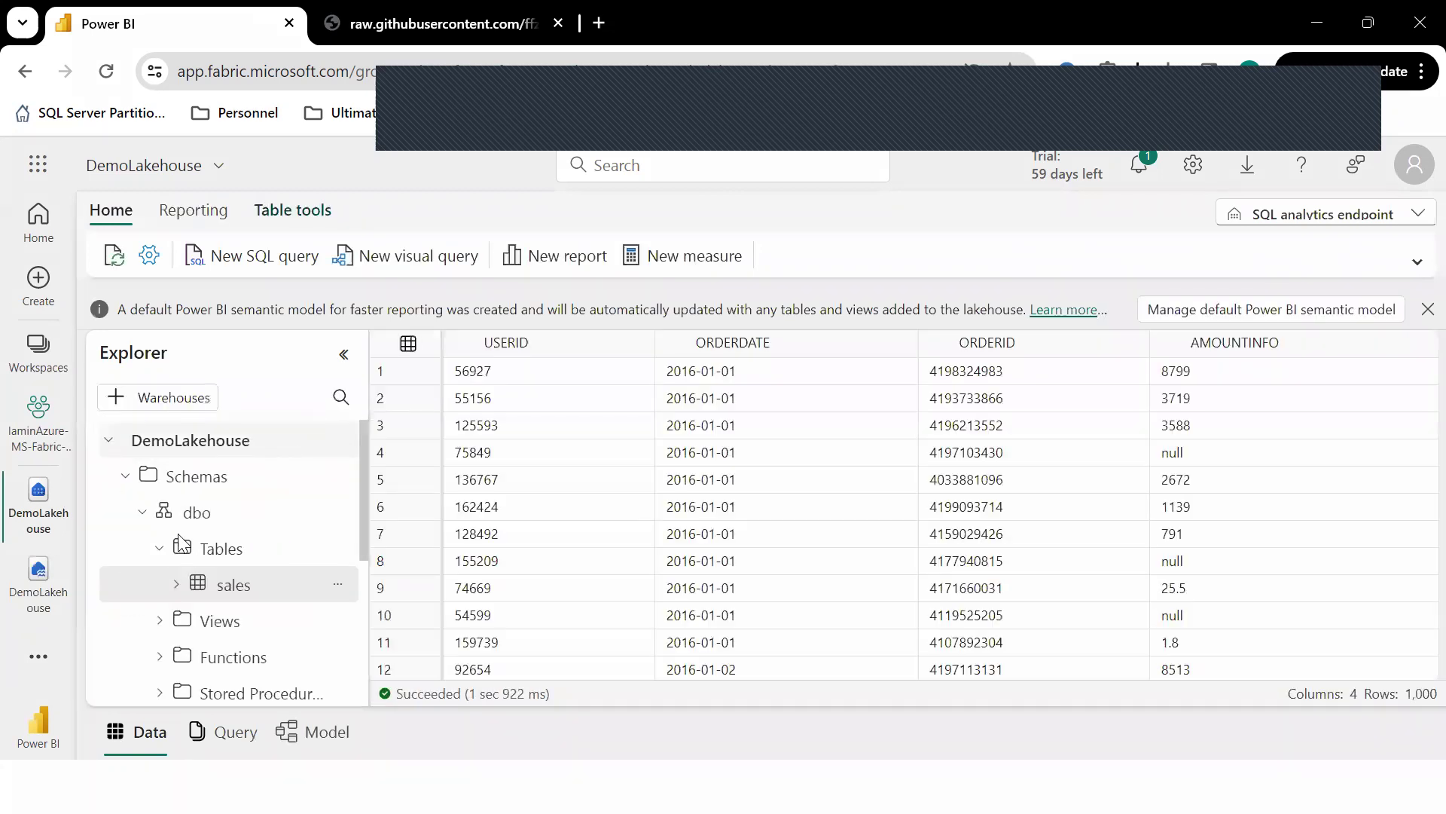
left_click(234, 591)
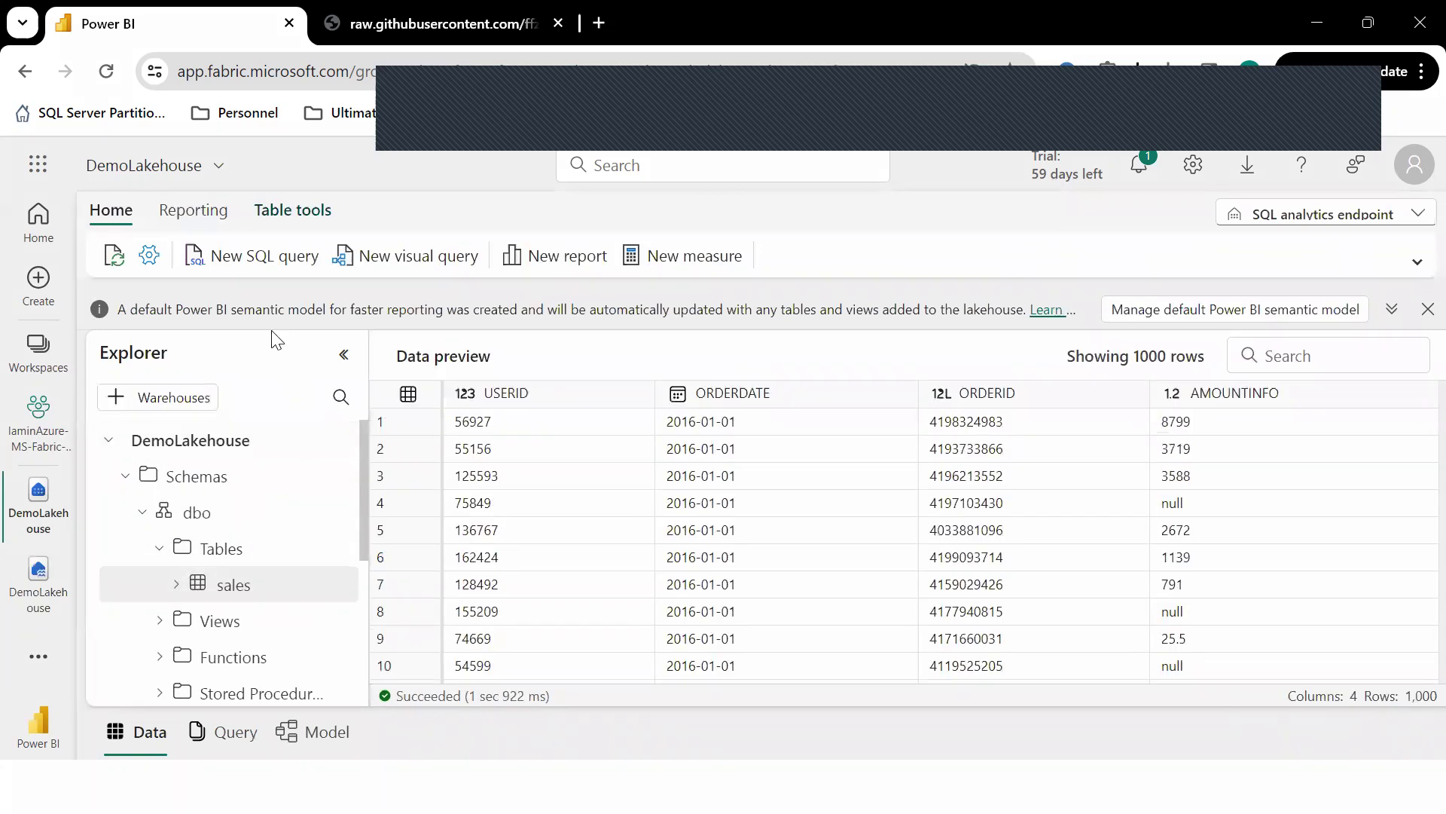
Run a new SQL query 'select * from sales' returning 10,000 rows, then begin a WHERE clause.
left_click(258, 276)
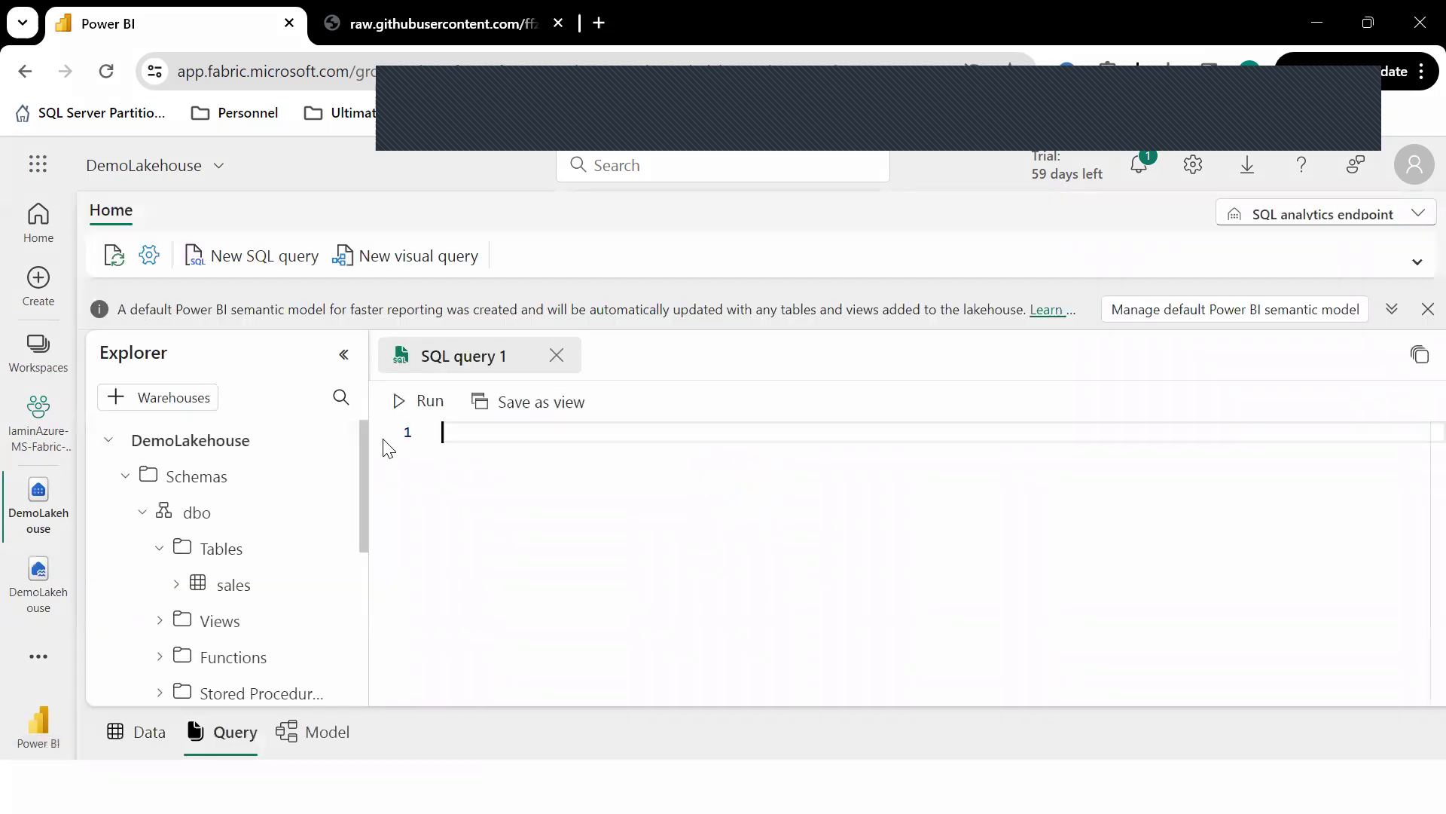
type("select * from ")
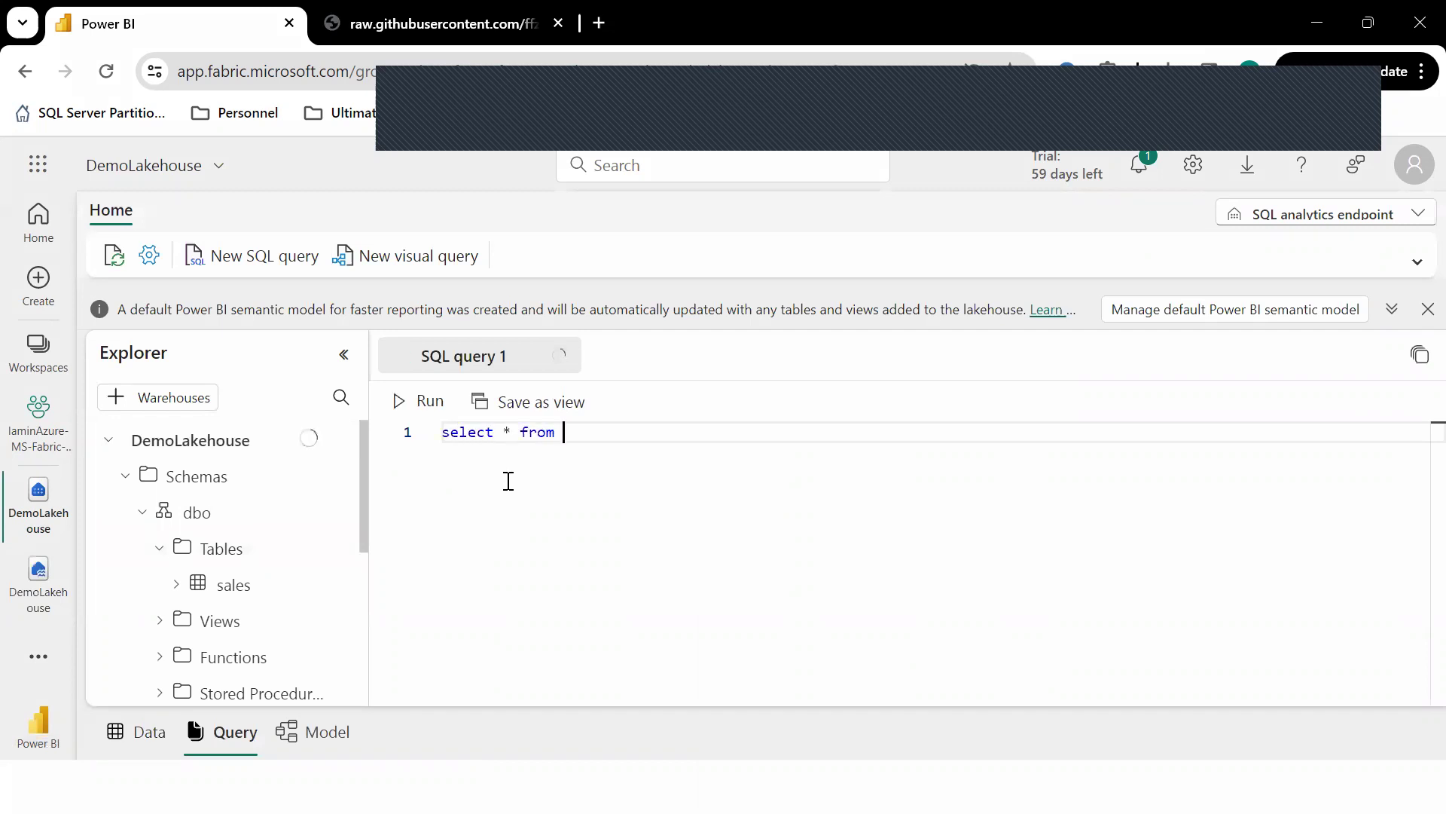
type("sales")
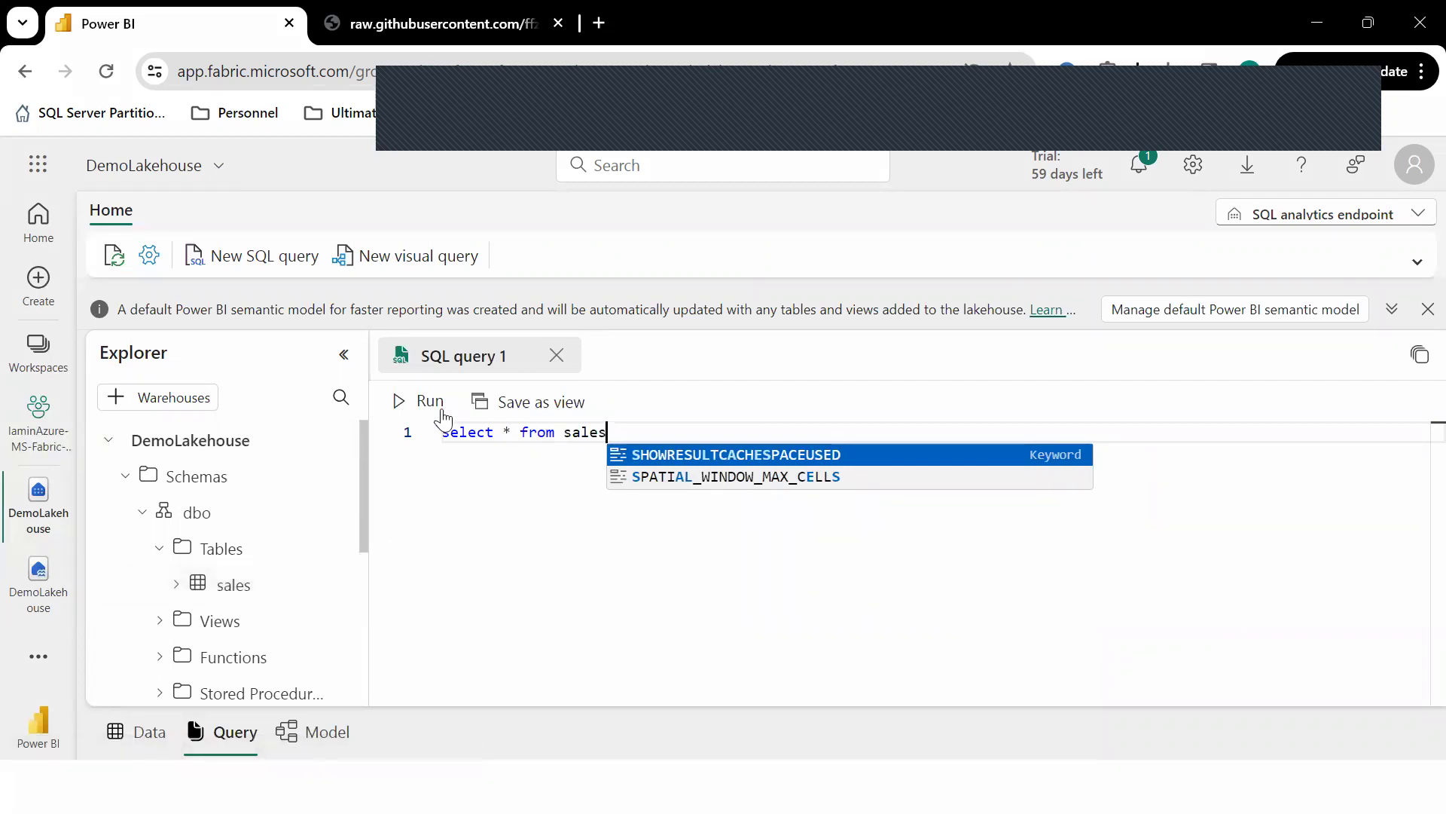
left_click(403, 401)
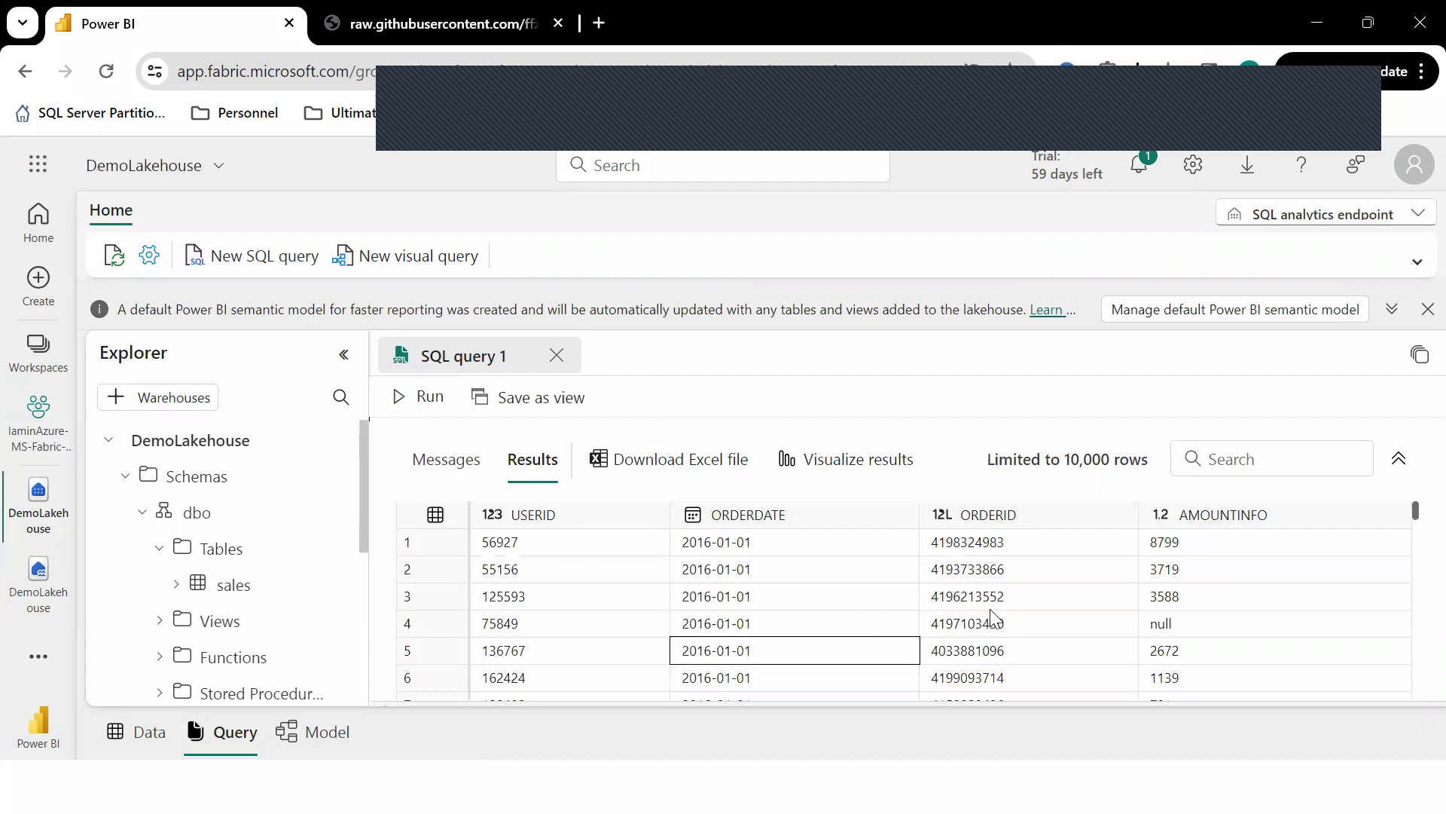
scroll(633, 659, "down", 5)
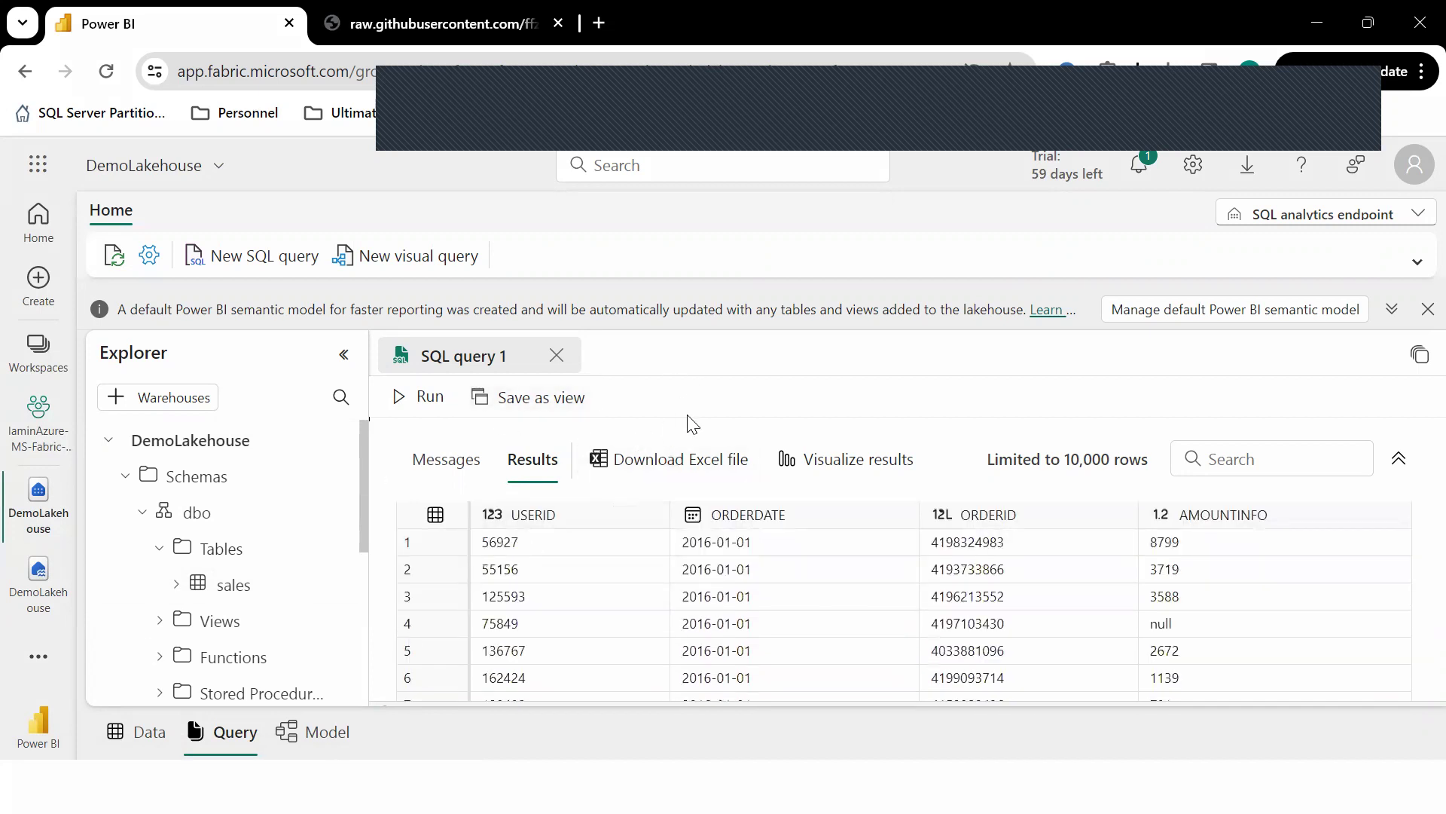
left_click_drag(692, 418, 703, 577)
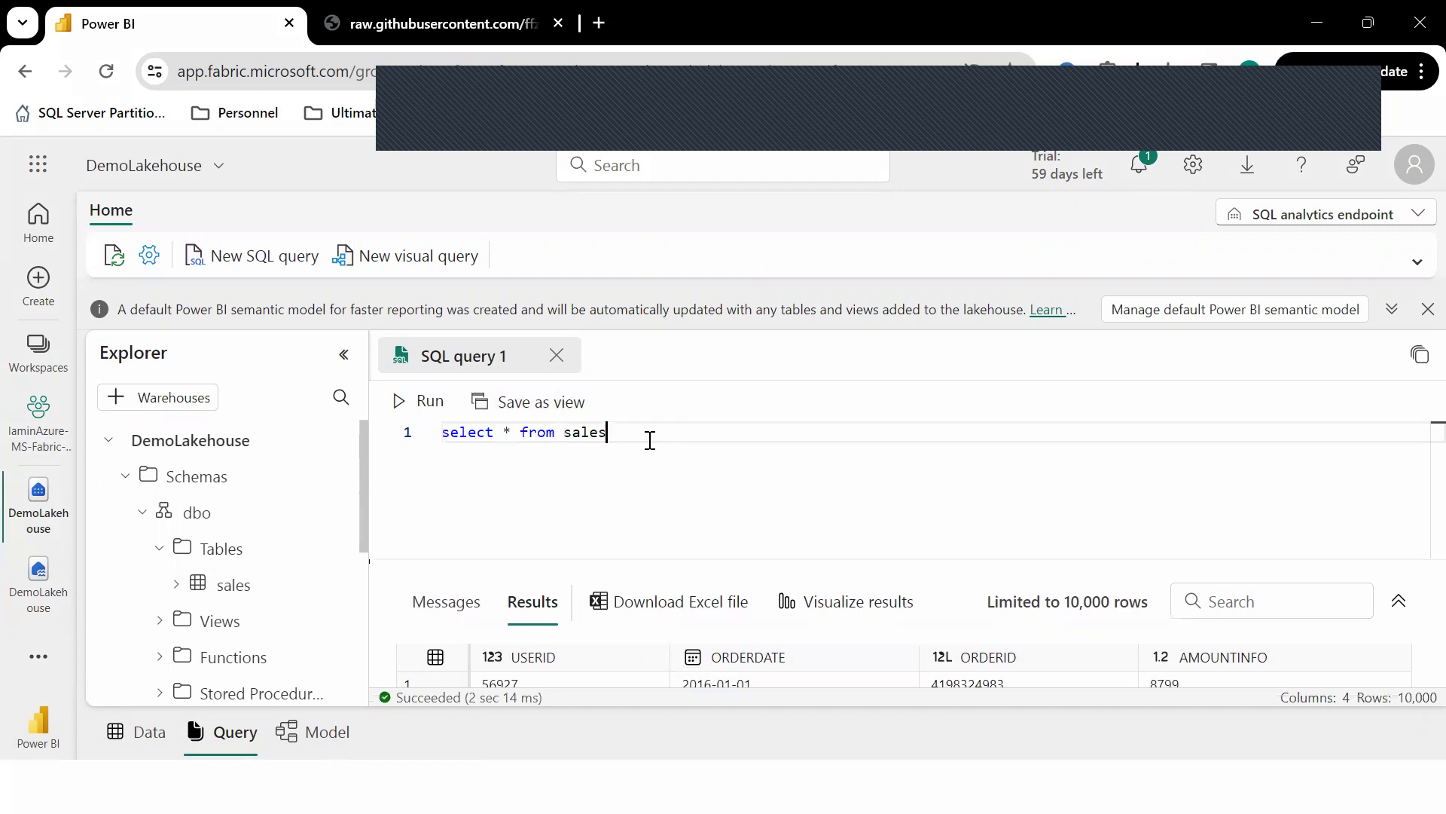
type("where Amount")
Complete the WHERE filter for amounts above 2000 and run the query.
key("ctrl+space")
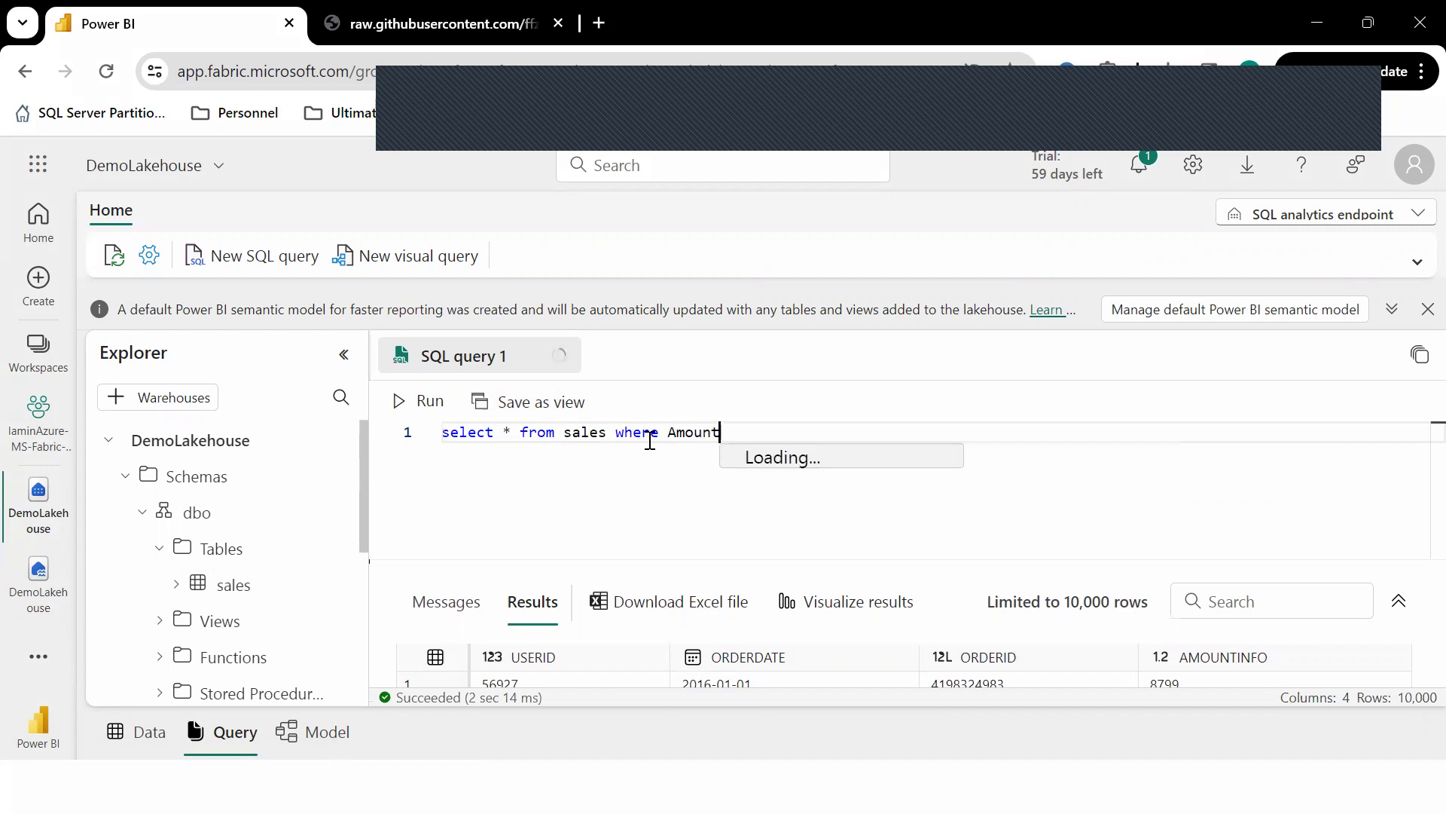
type("Info")
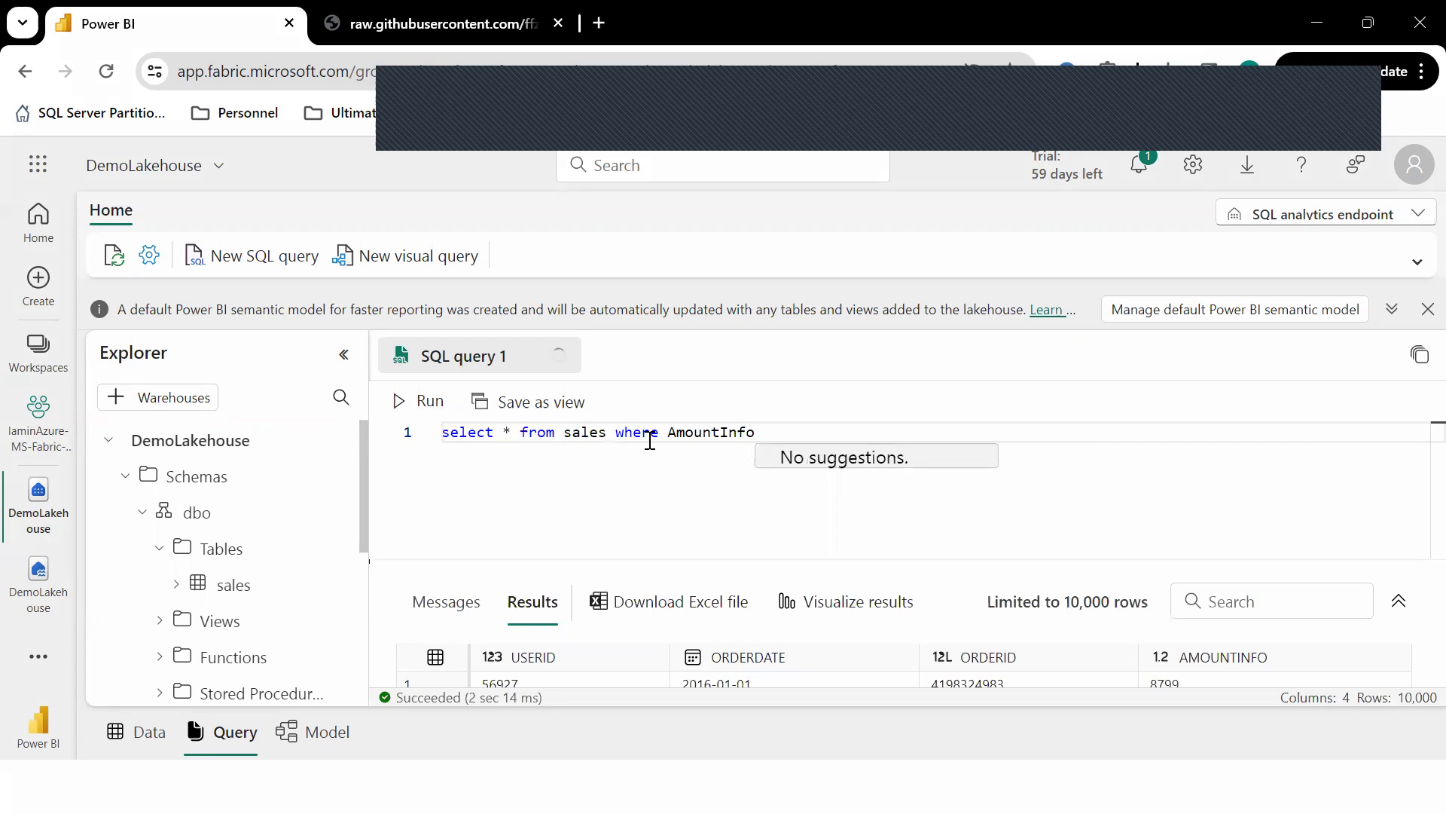
type("> 200")
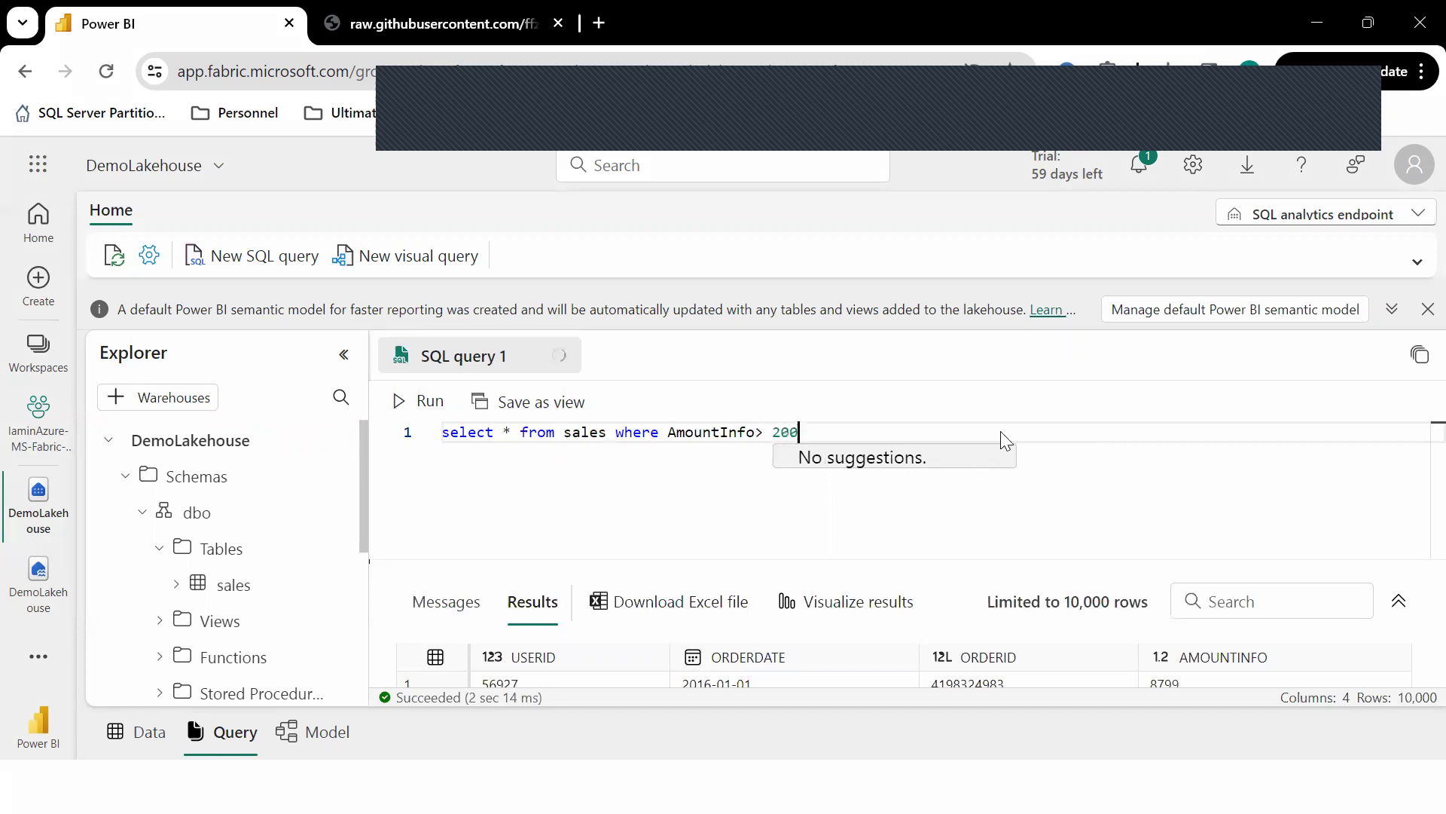
scroll(1154, 680, "down", 2)
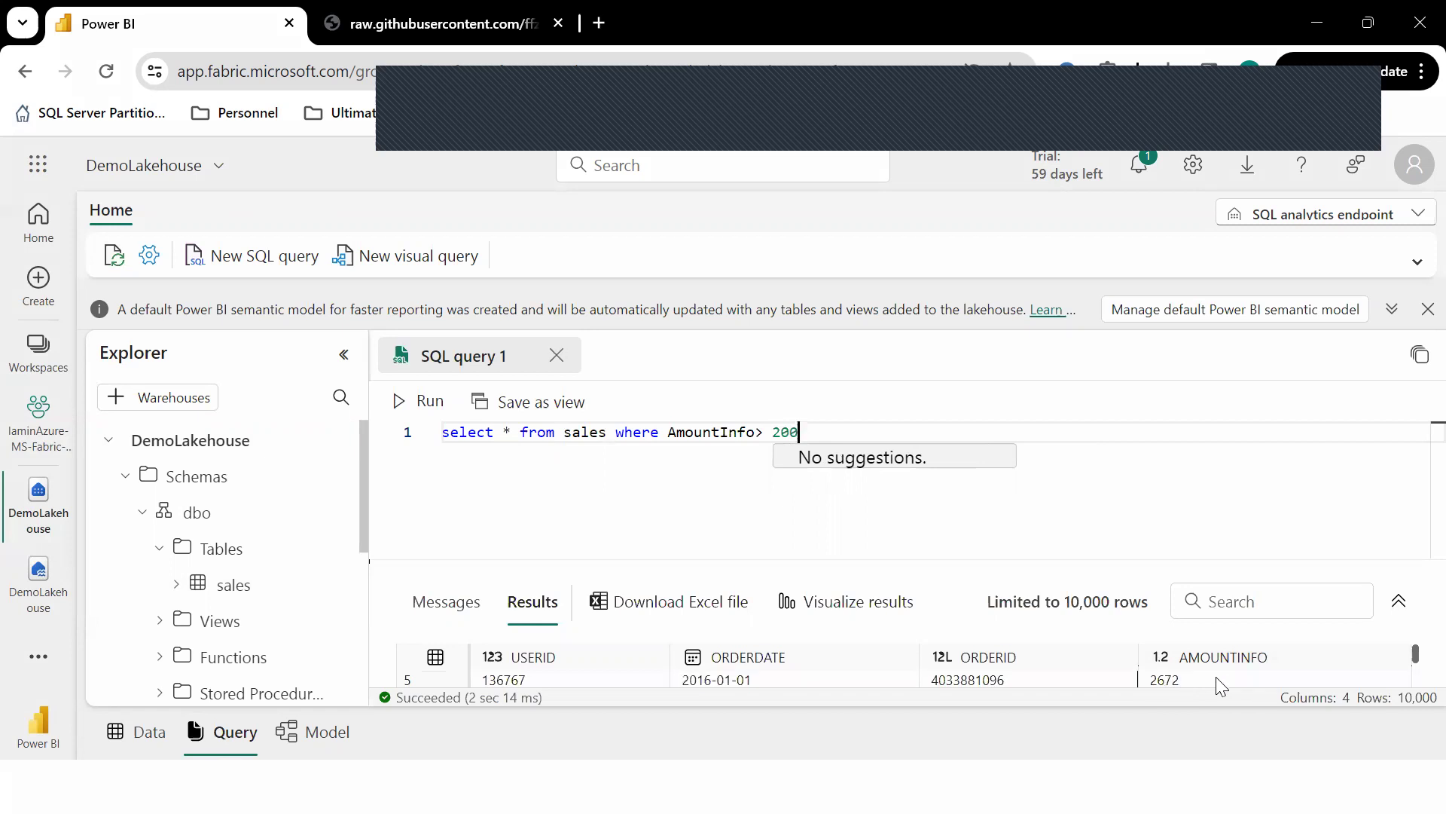
left_click_drag(1166, 558, 1172, 512)
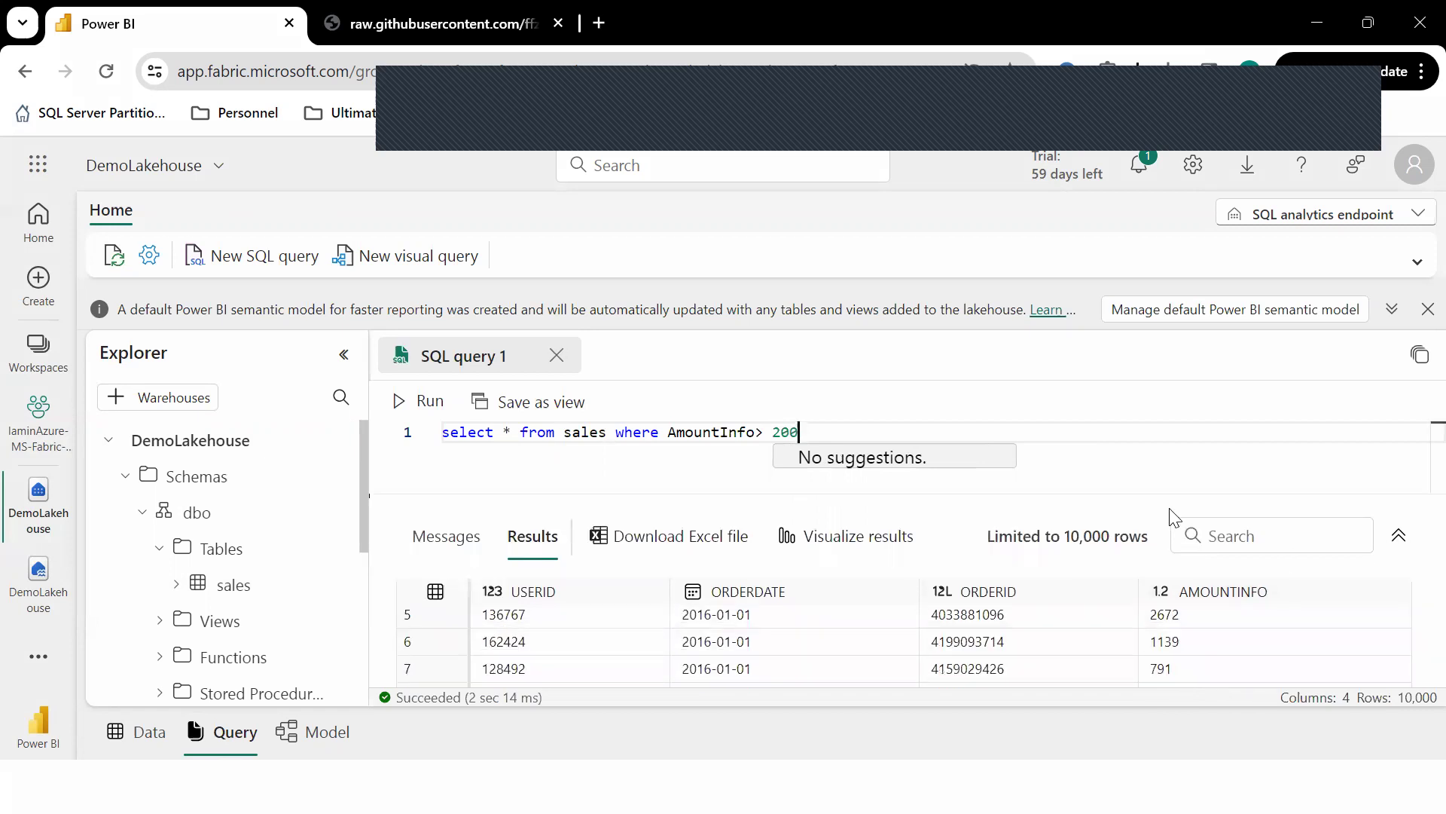
type("0")
left_click(426, 407)
left_click(427, 407)
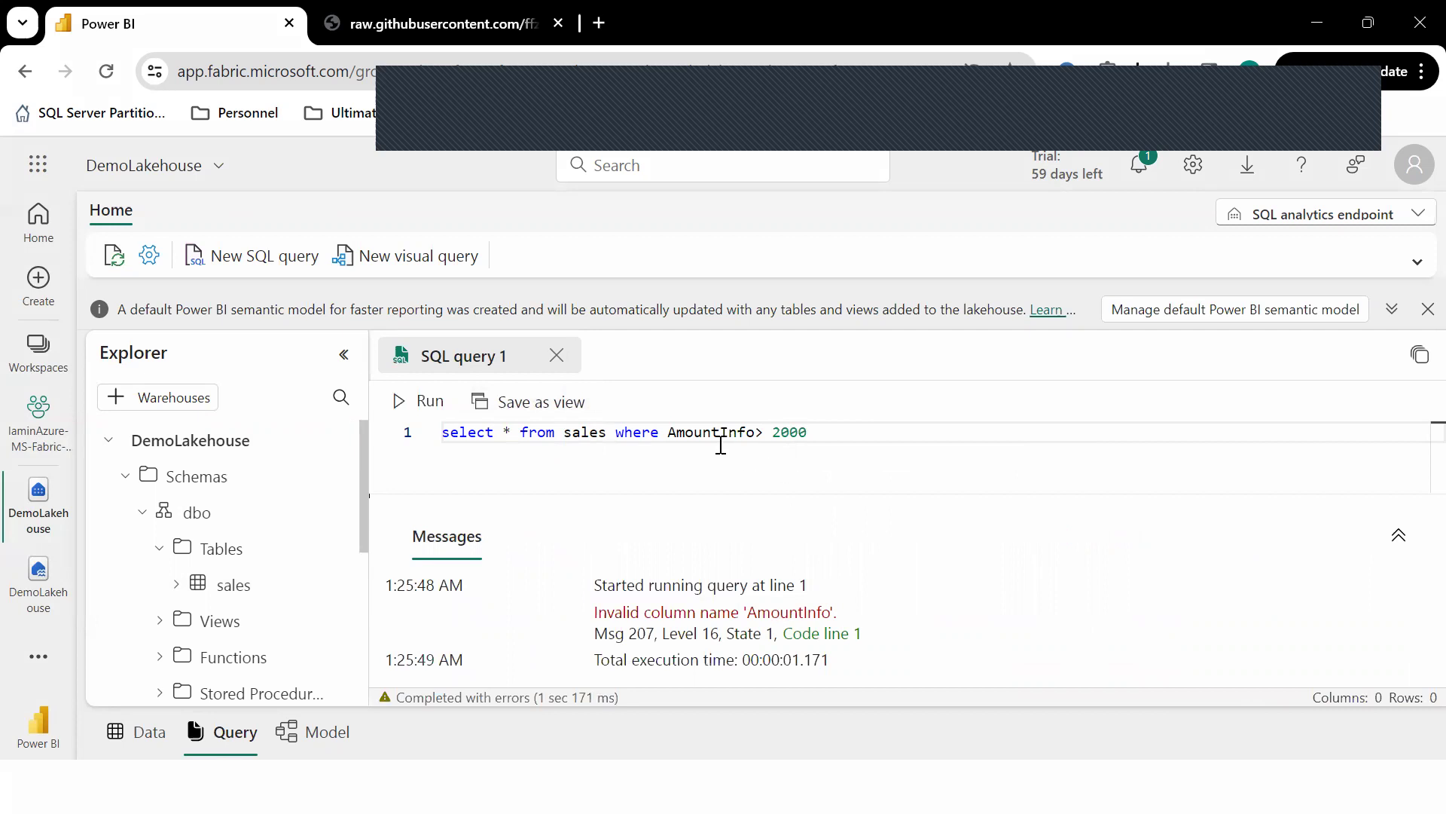
Run only the unfiltered select, then correct the column to AMOUNTINFO and rerun.
left_click_drag(610, 435, 442, 433)
left_click(422, 400)
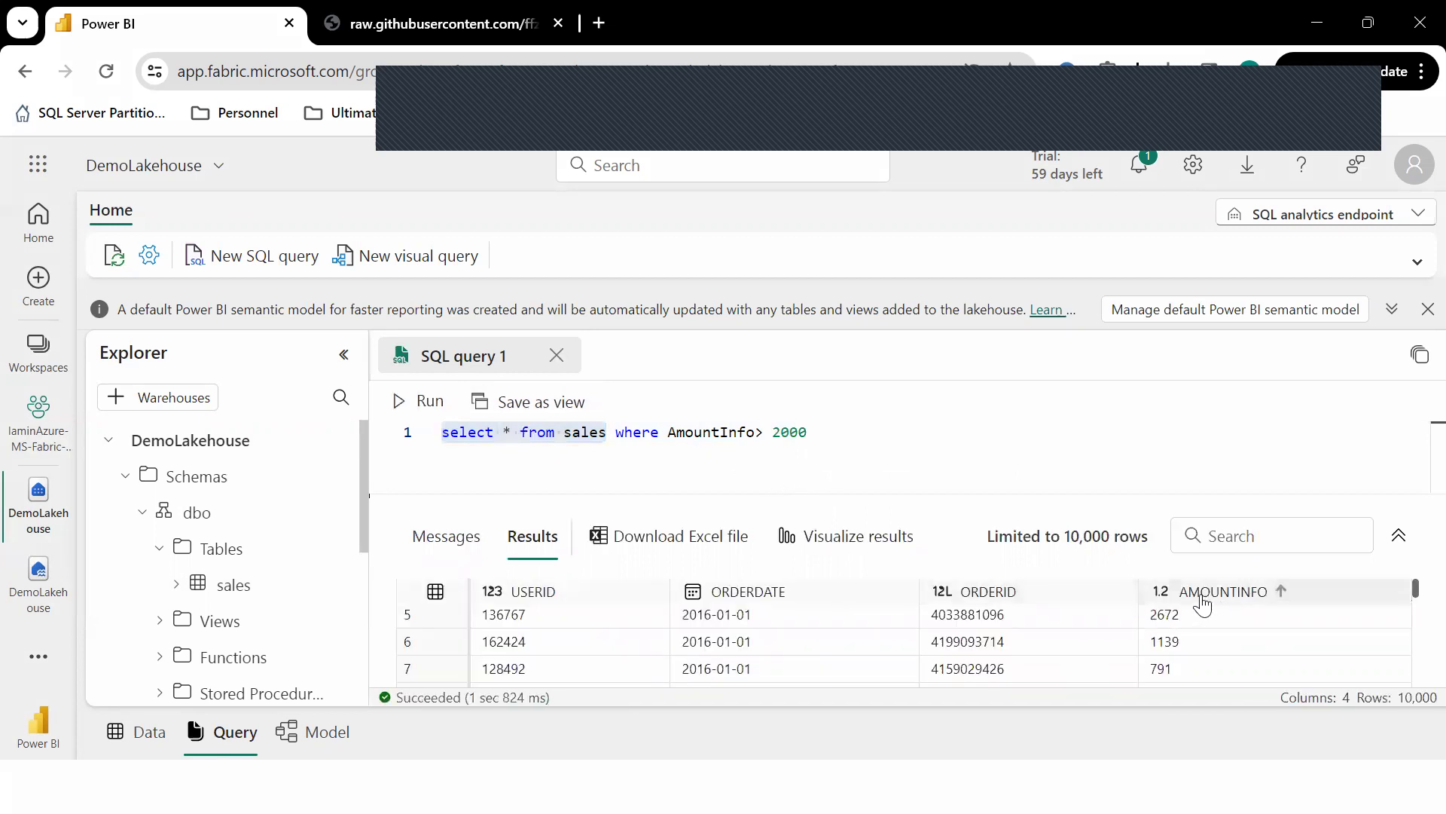
double_click(717, 434)
type("AMOUNTINFO")
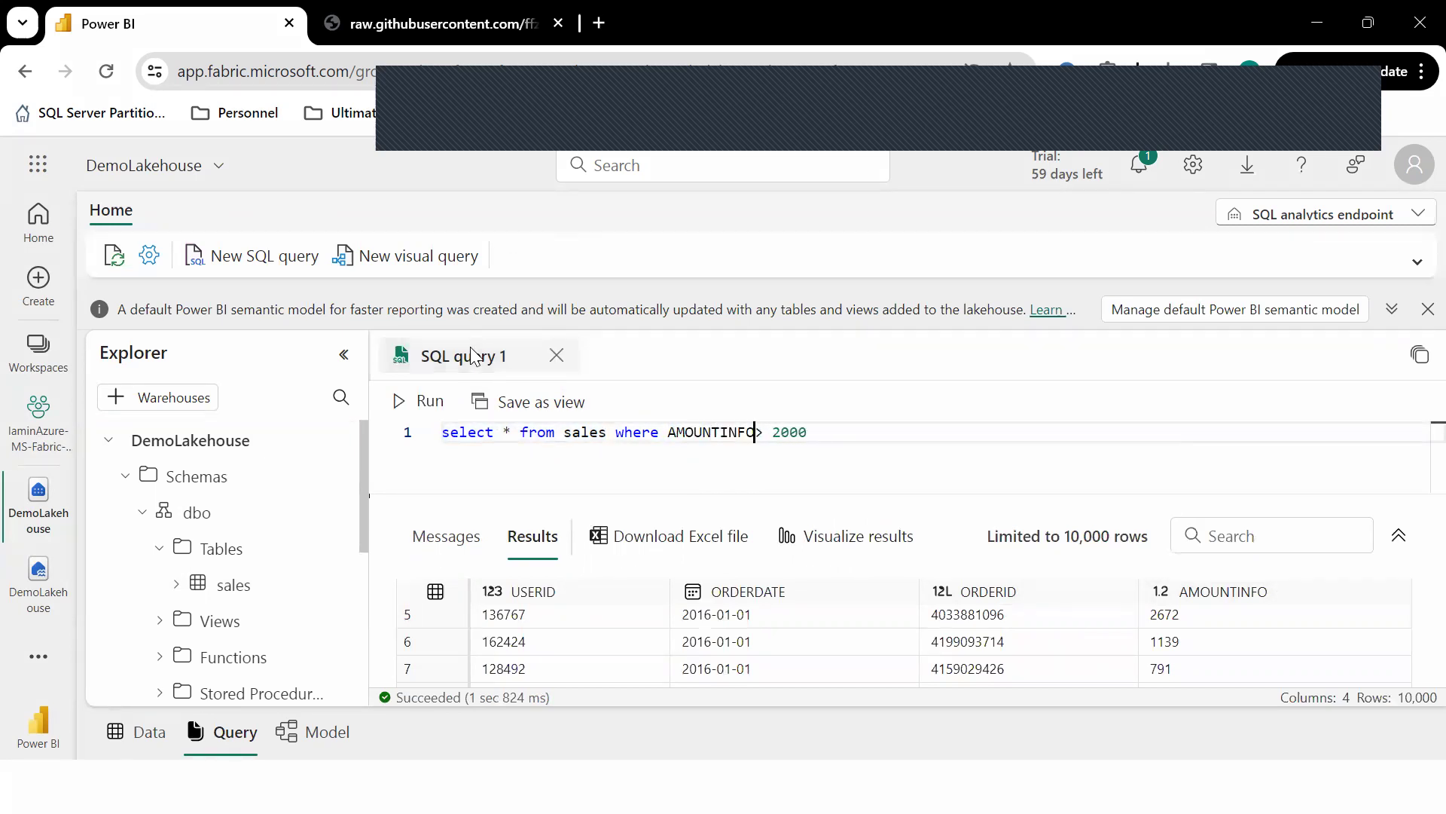
left_click(422, 400)
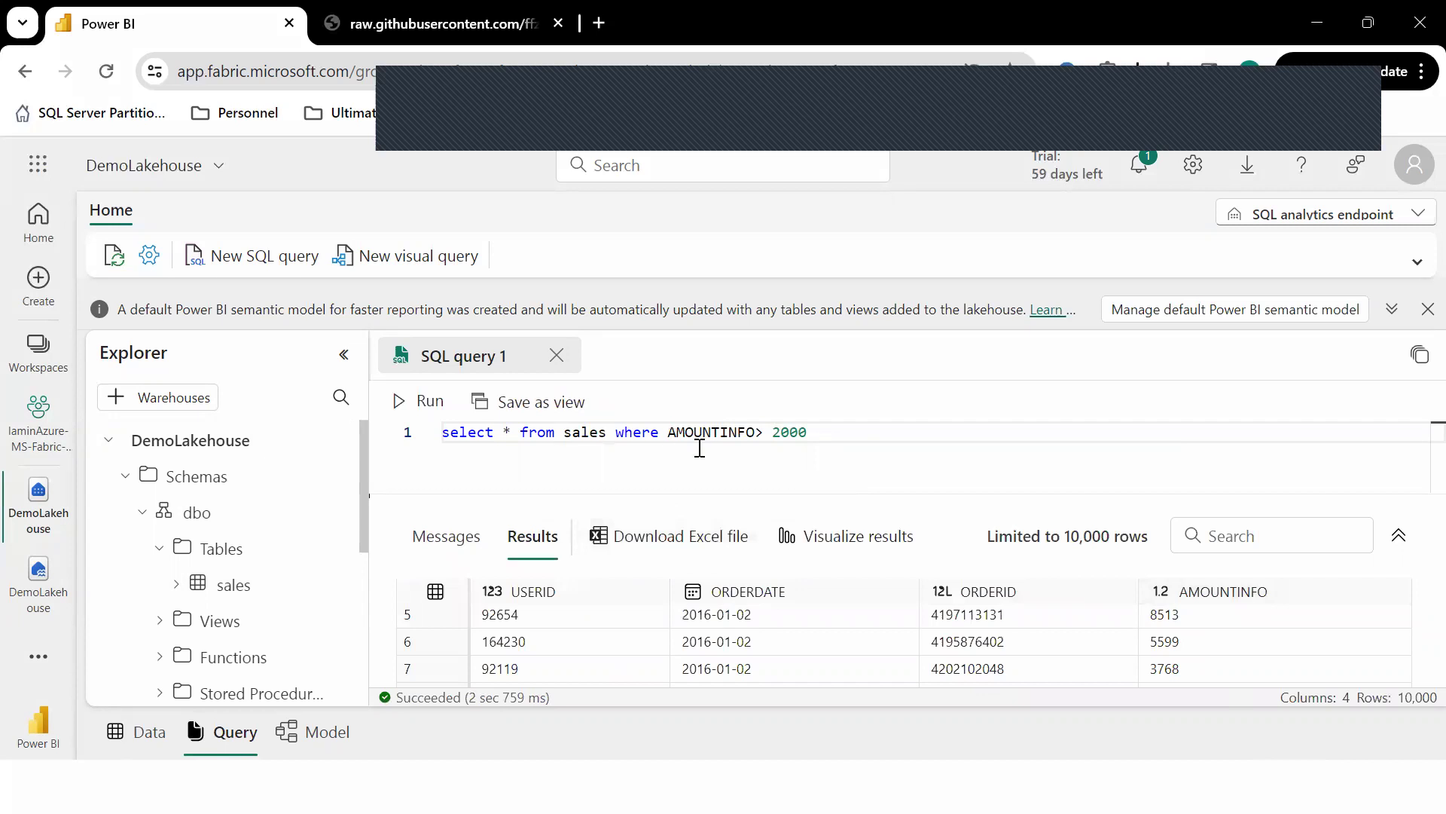
Create Visual query 1 with the sales table as its source.
mouse_move(719, 437)
left_click(403, 270)
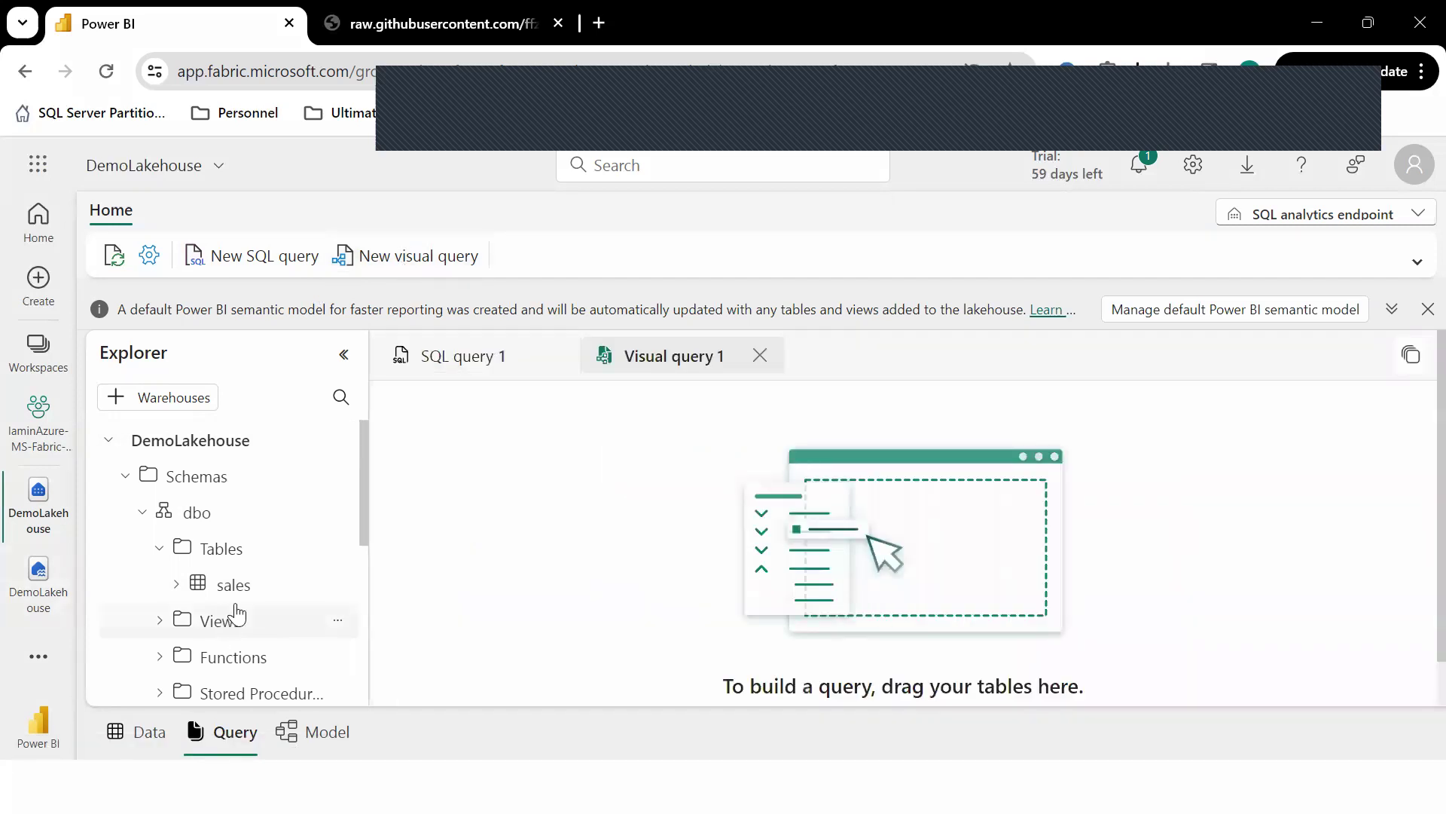
left_click_drag(232, 584, 838, 514)
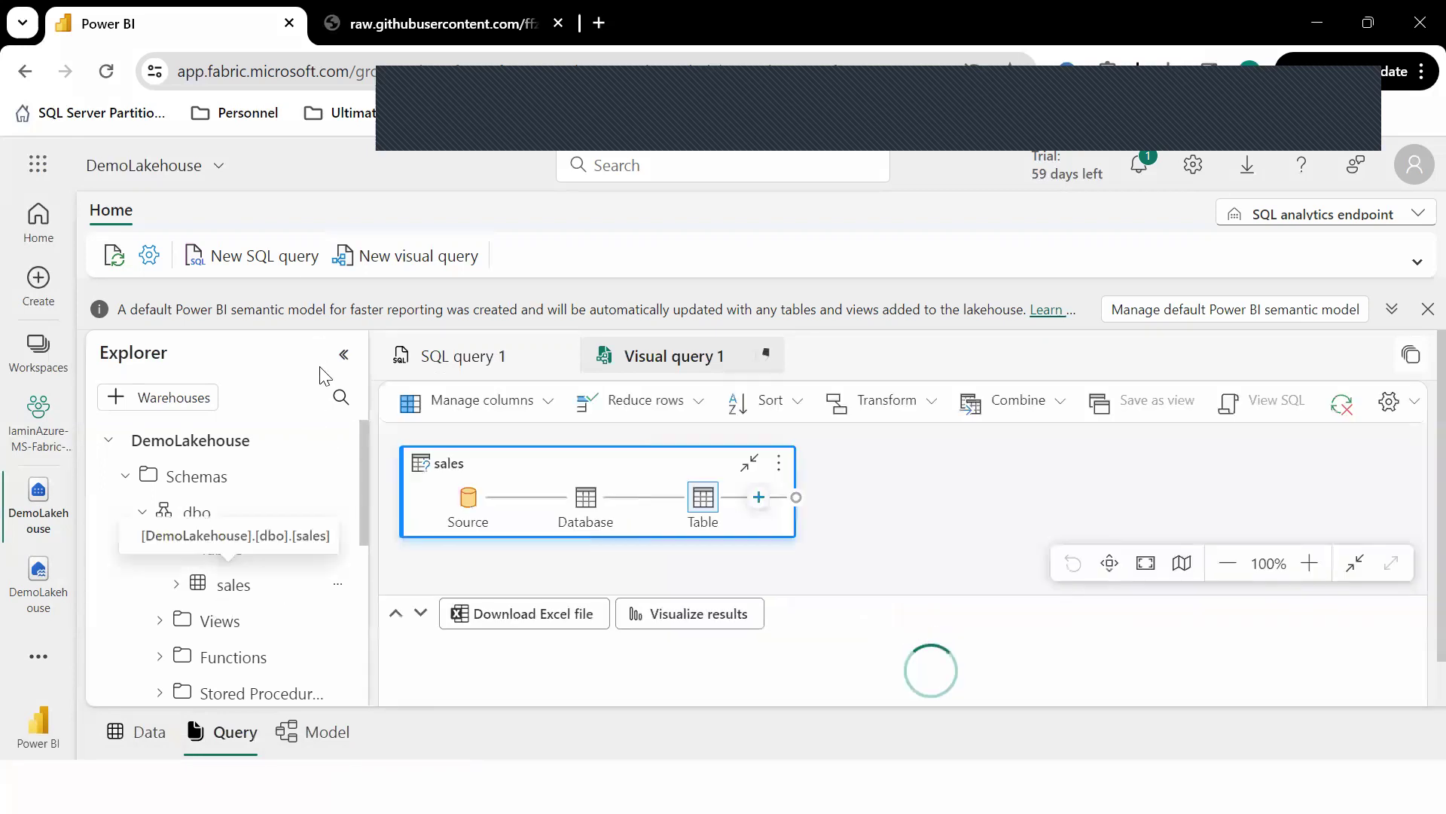
left_click(759, 499)
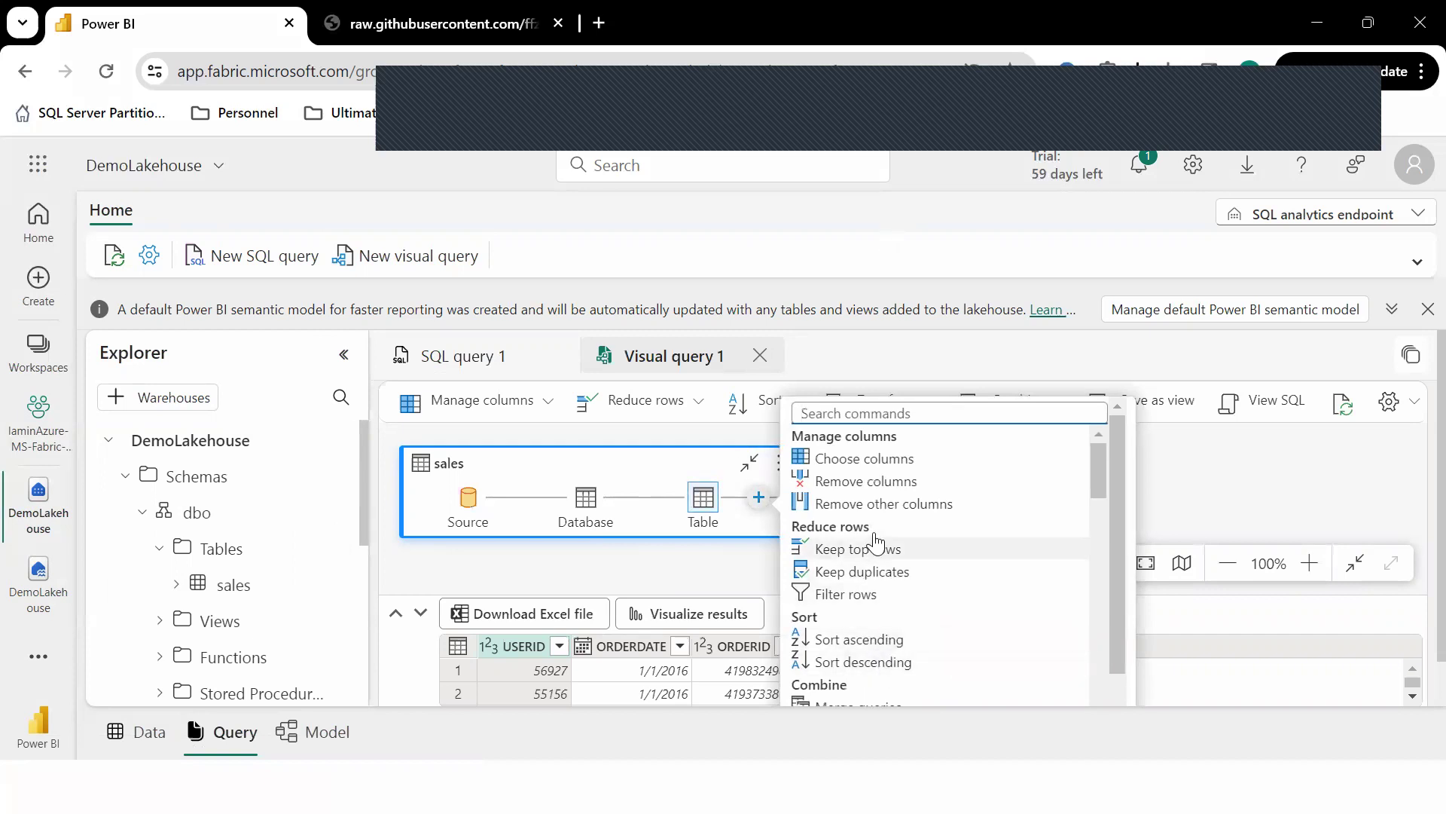
left_click(1207, 494)
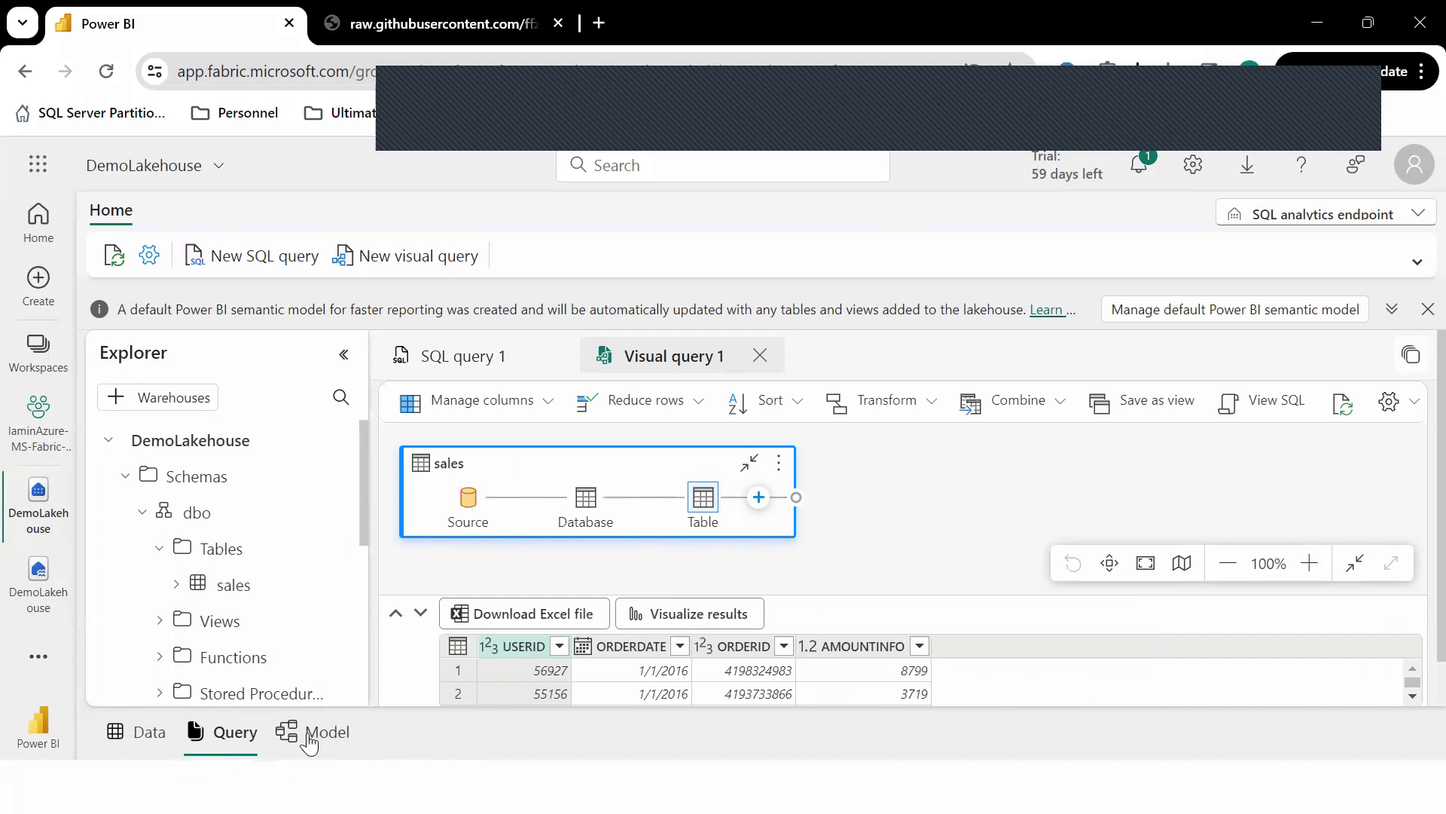
Browse the Data, Query and Model views at the bottom of the editor.
left_click(140, 735)
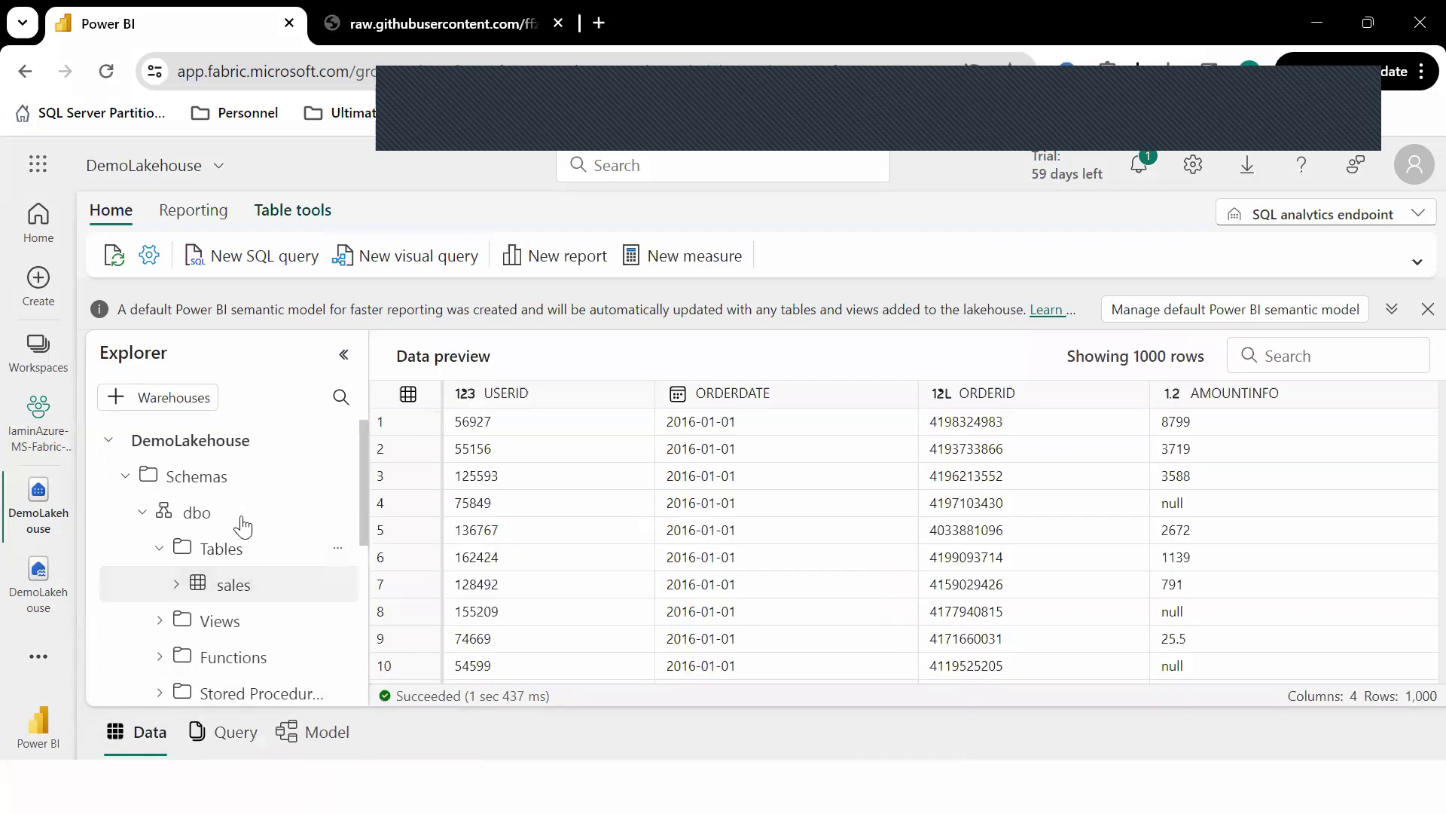
left_click(217, 737)
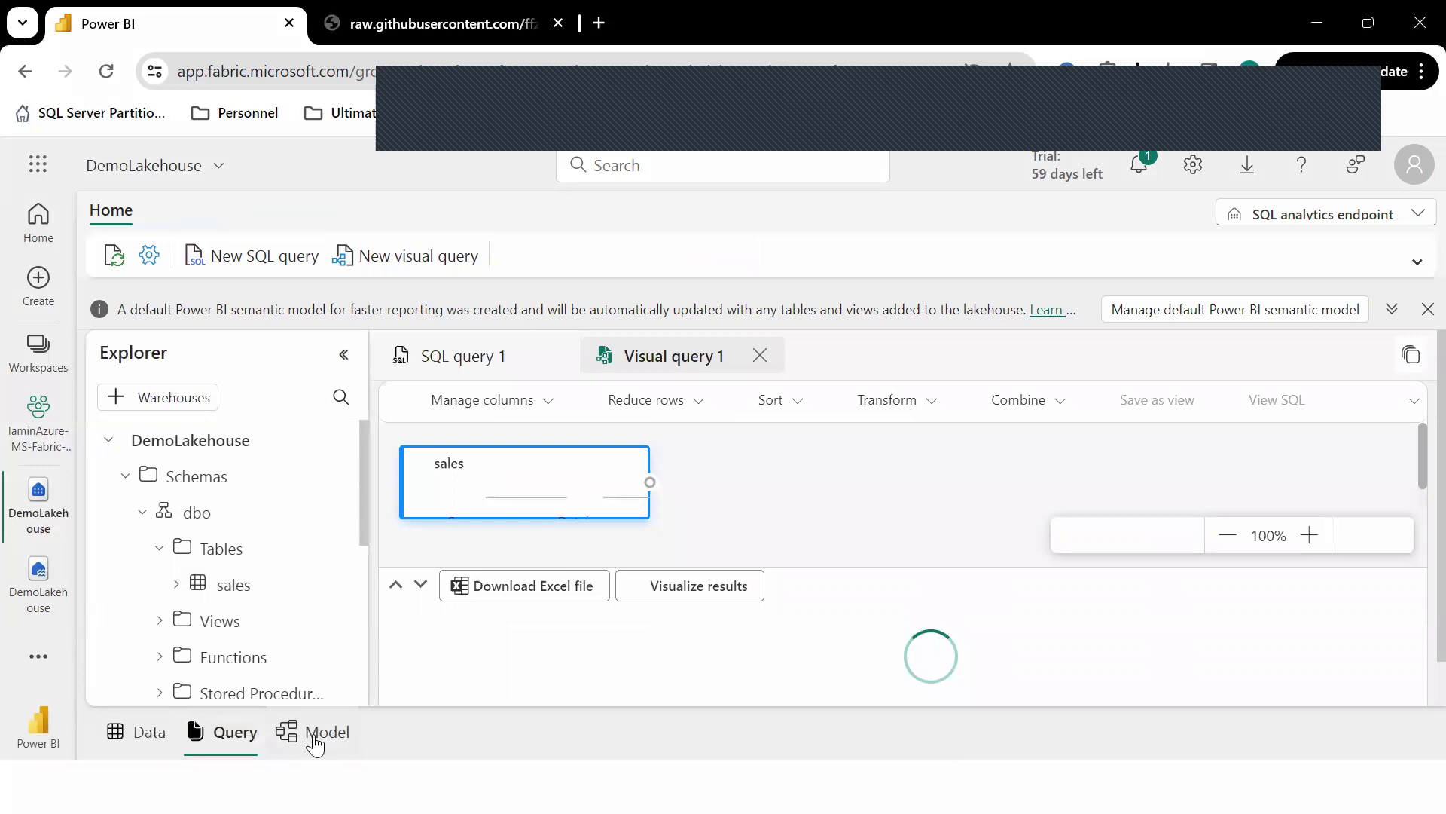
left_click(315, 742)
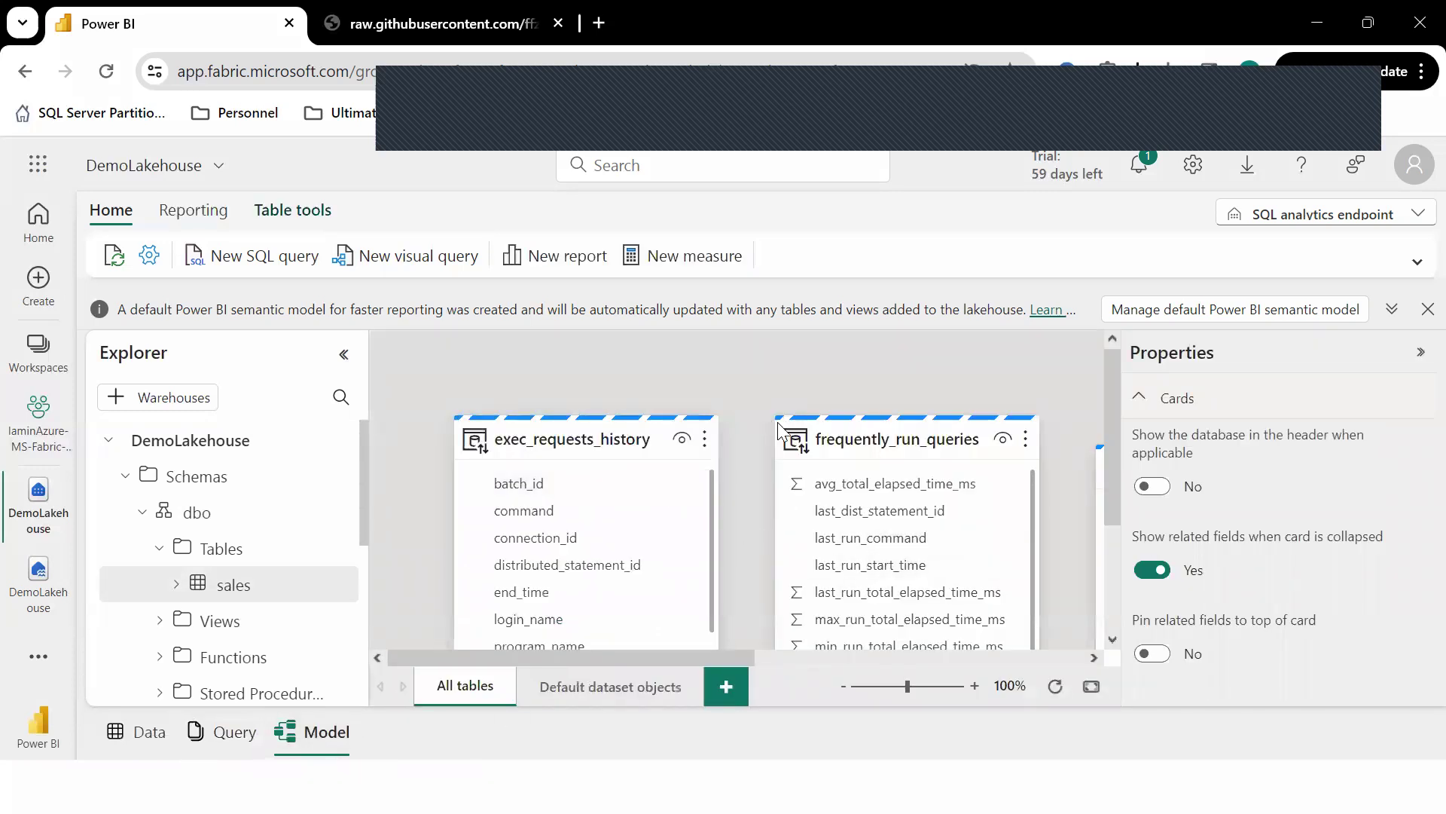
Pan the model diagram to the sales table card and show the Reporting commands.
left_click_drag(757, 384, 420, 334)
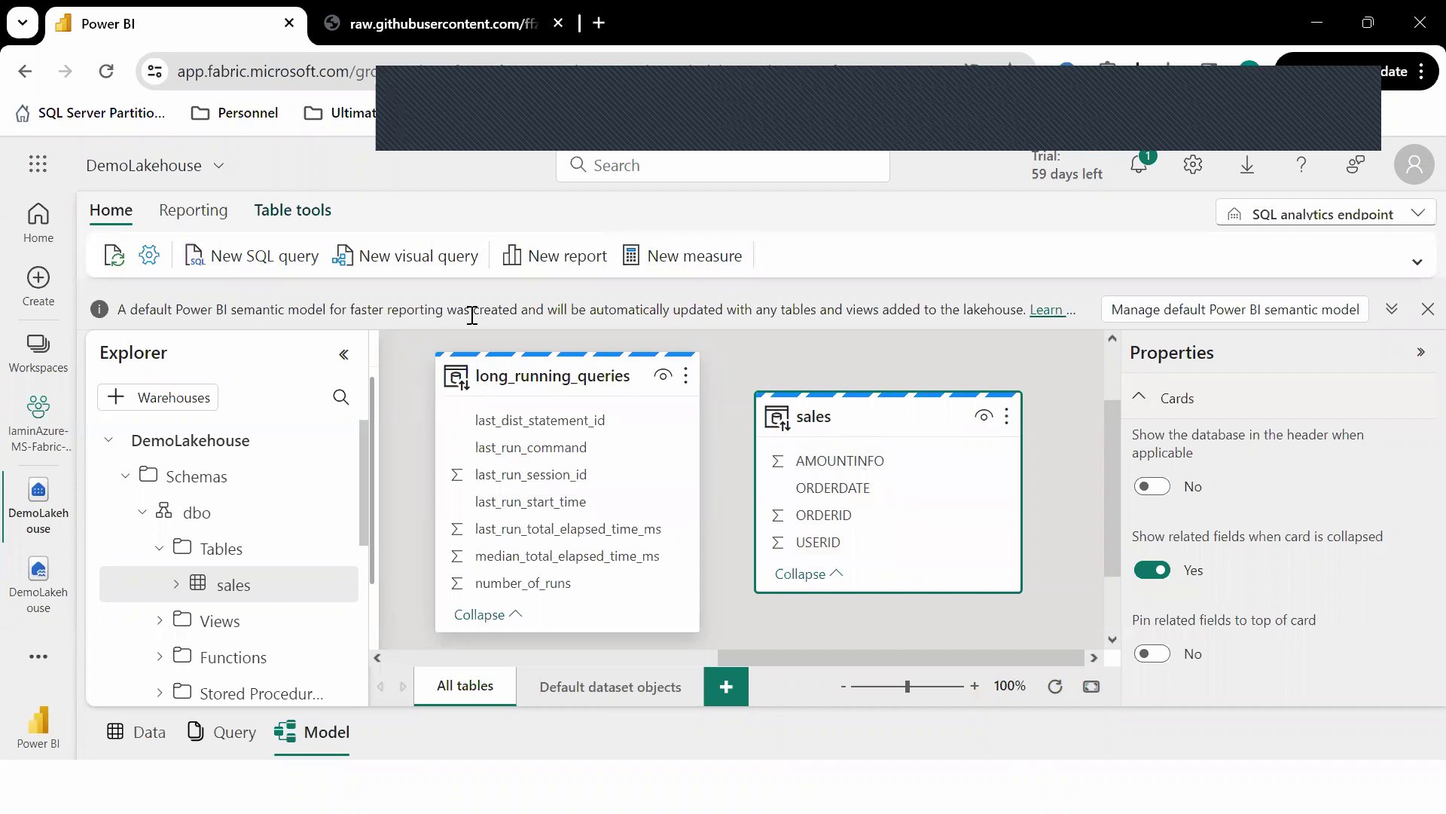
left_click(193, 211)
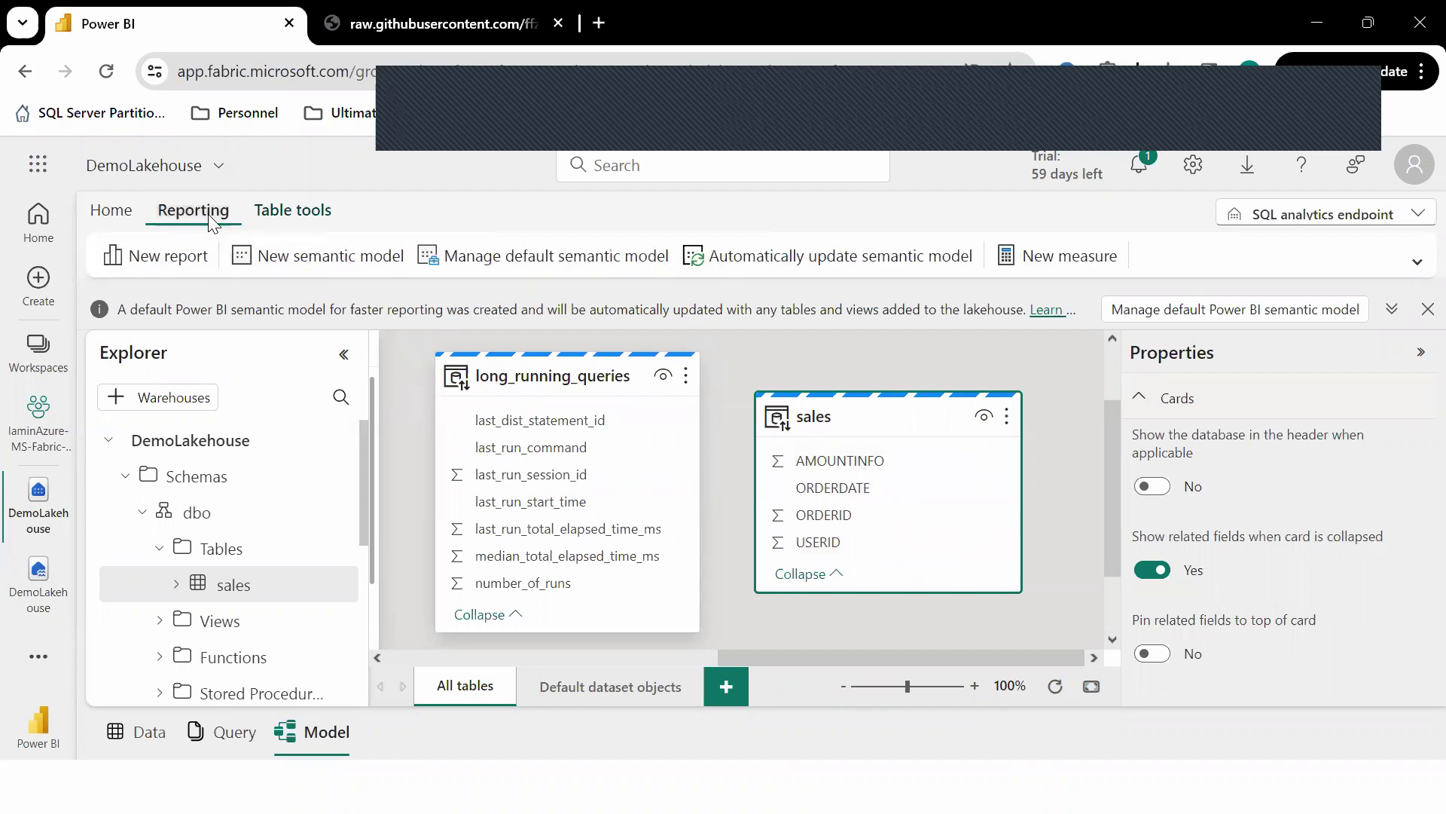
Start a new Power BI report from the lakehouse, sign in with the account e-mail and password, staying signed in, and expand the sales table.
left_click(153, 259)
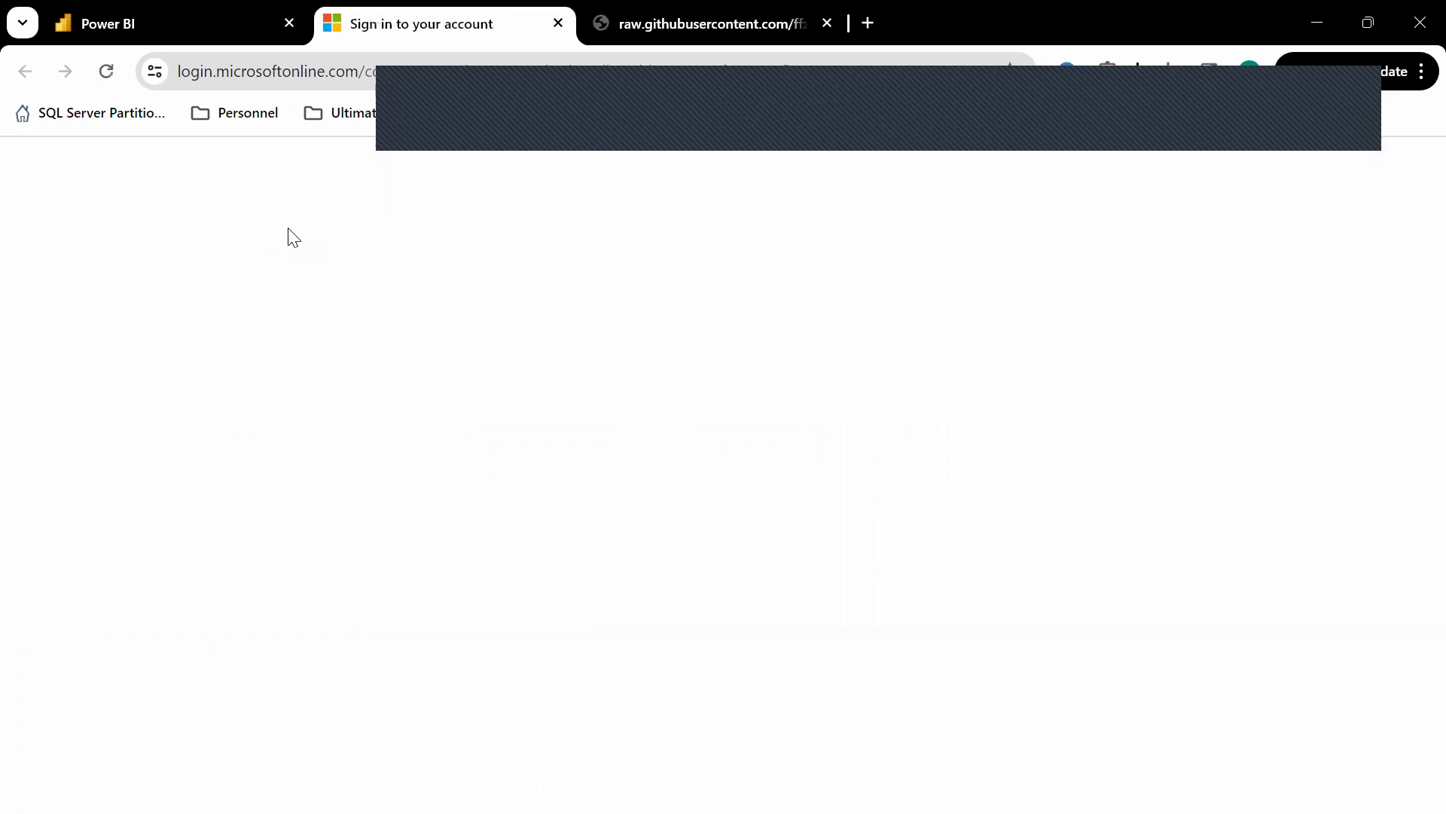
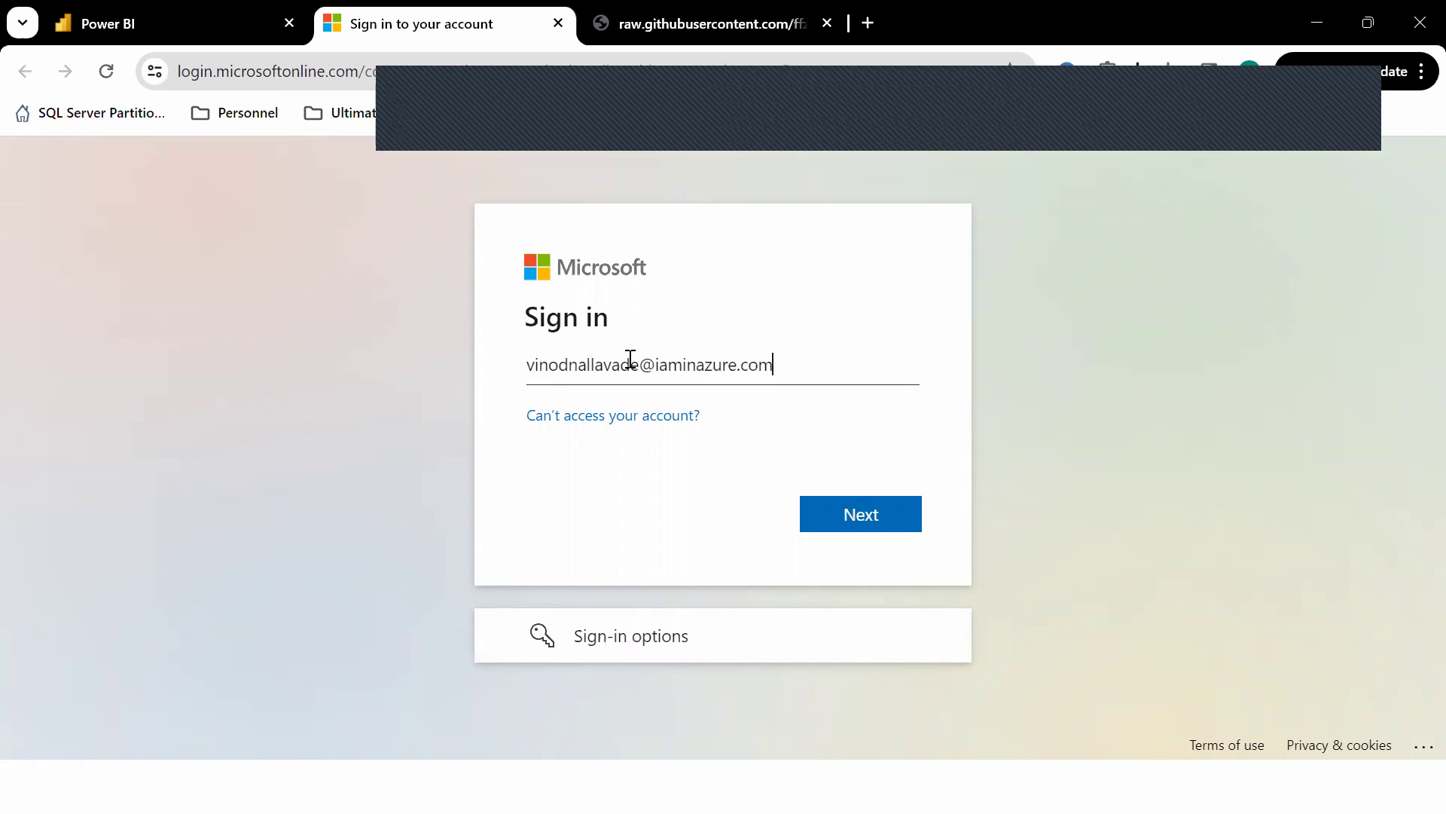
key("Return")
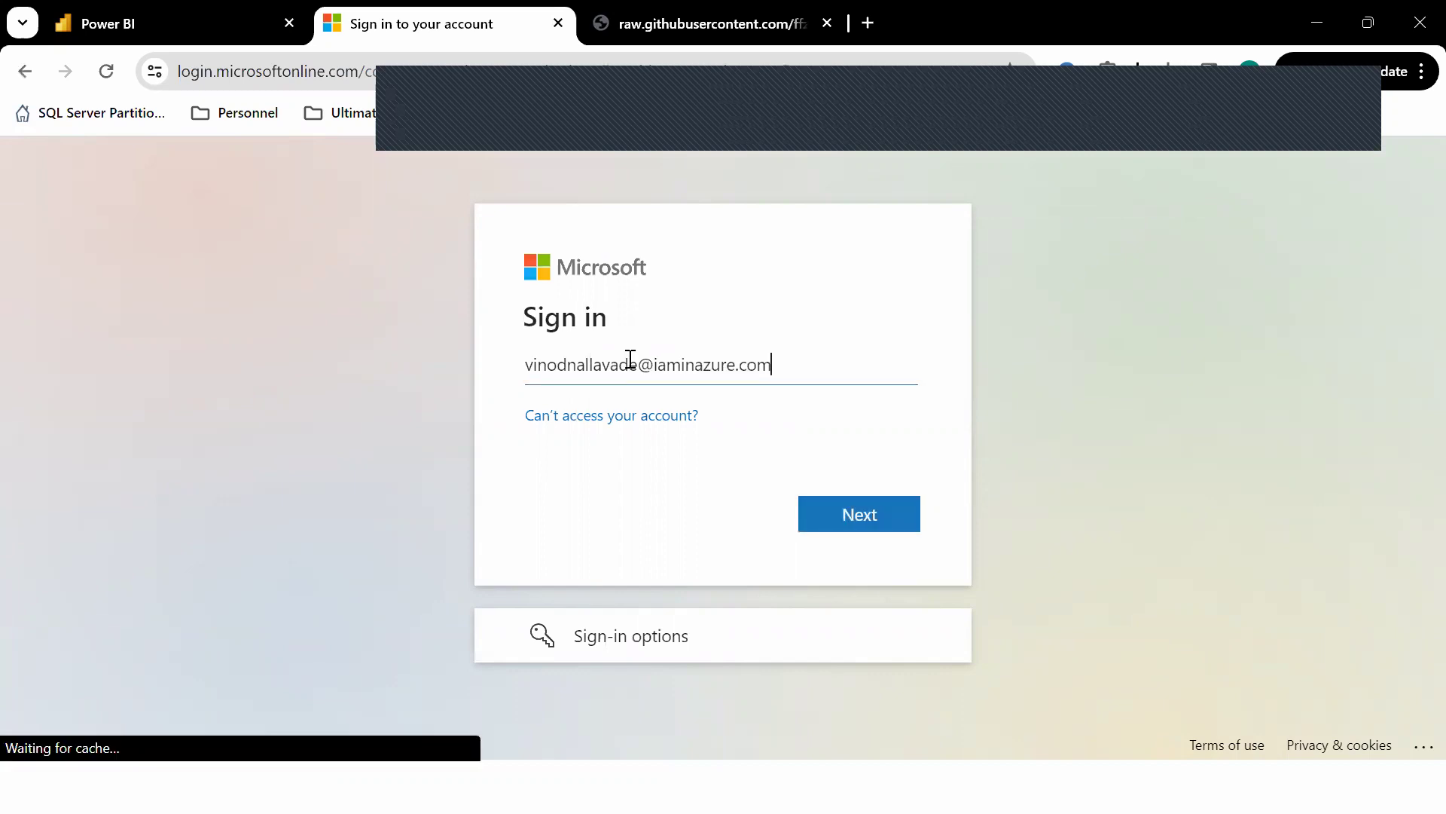
type("•")
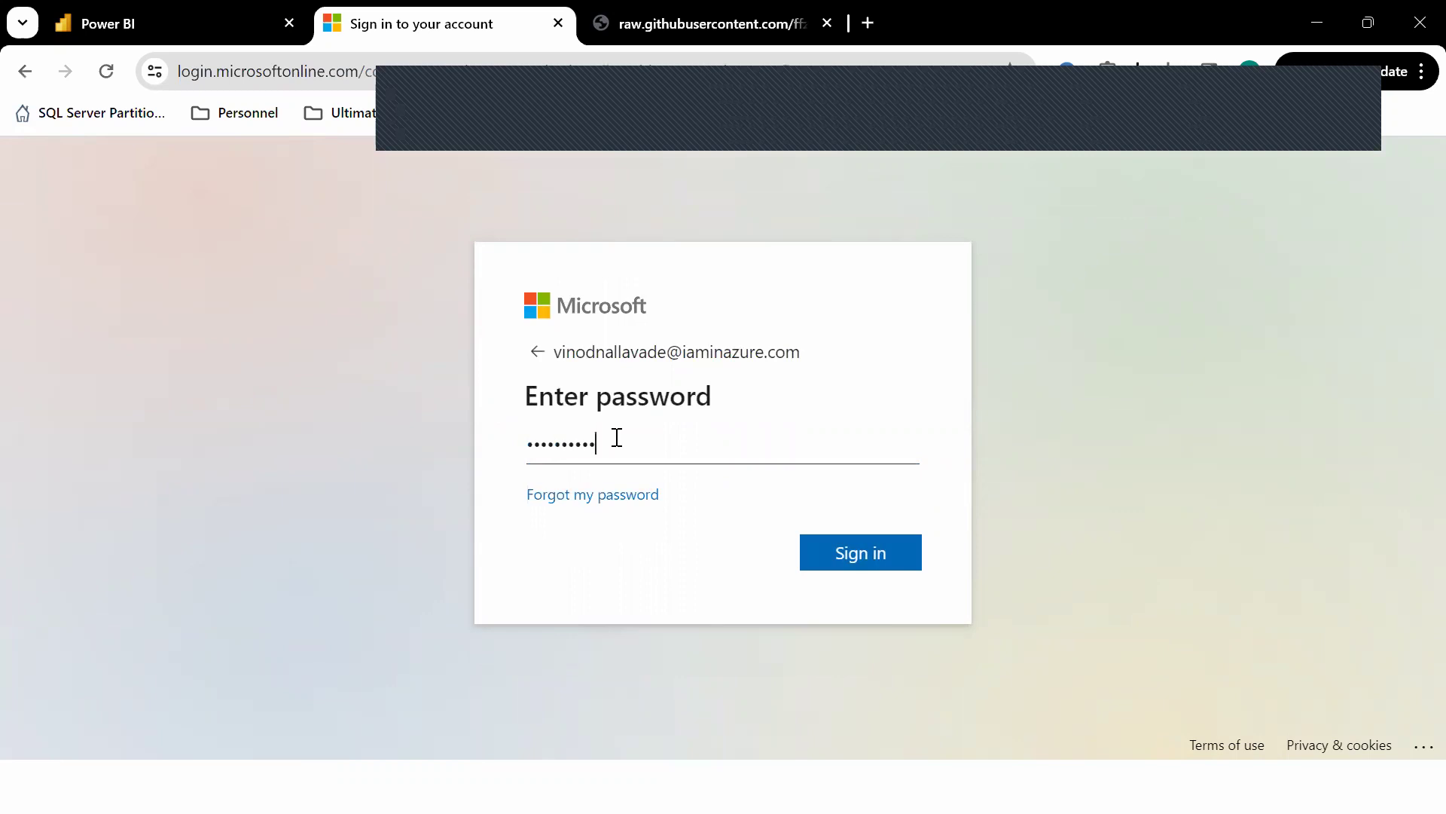
type("••••••••••••")
key("Return")
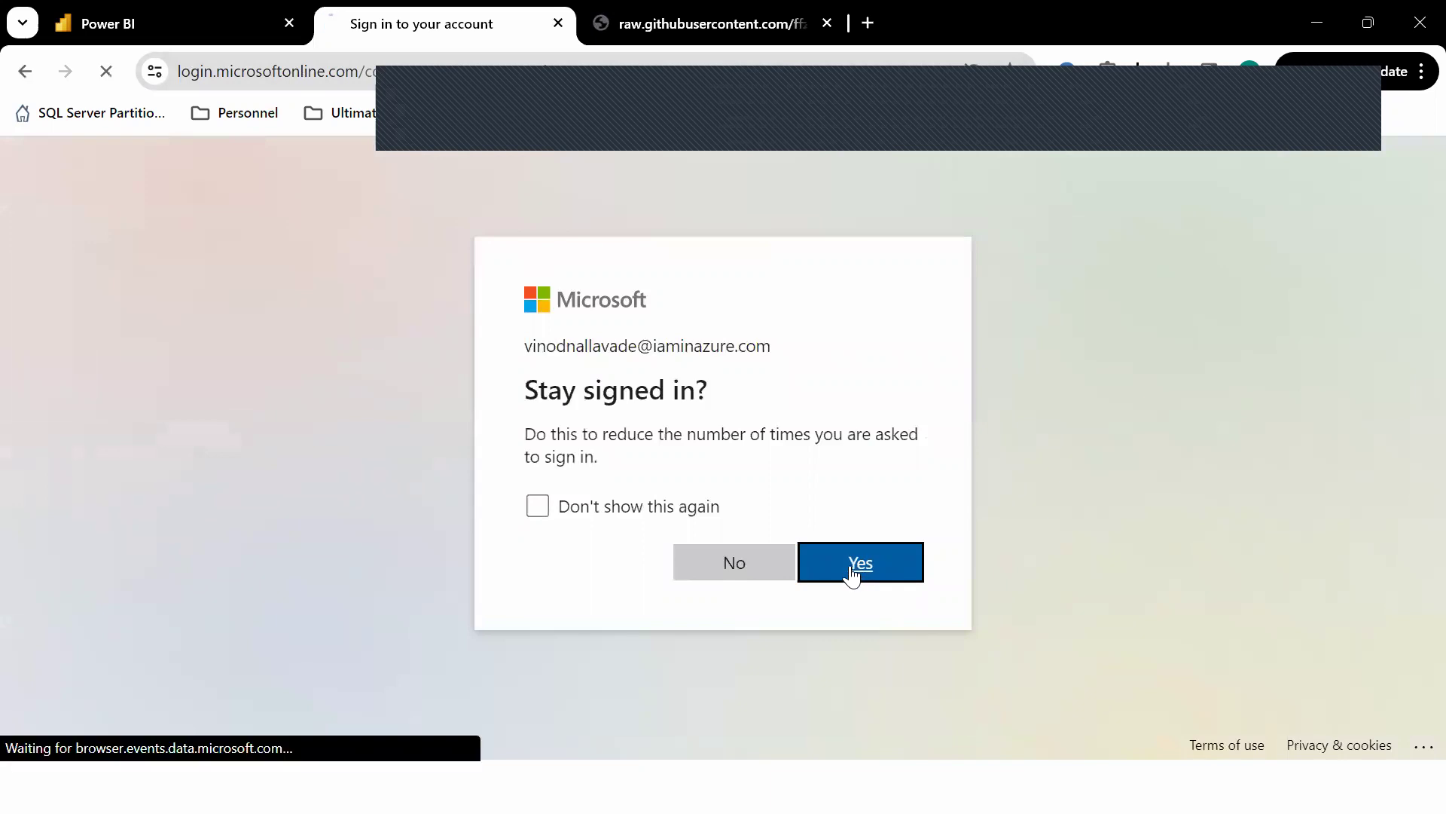
left_click(852, 572)
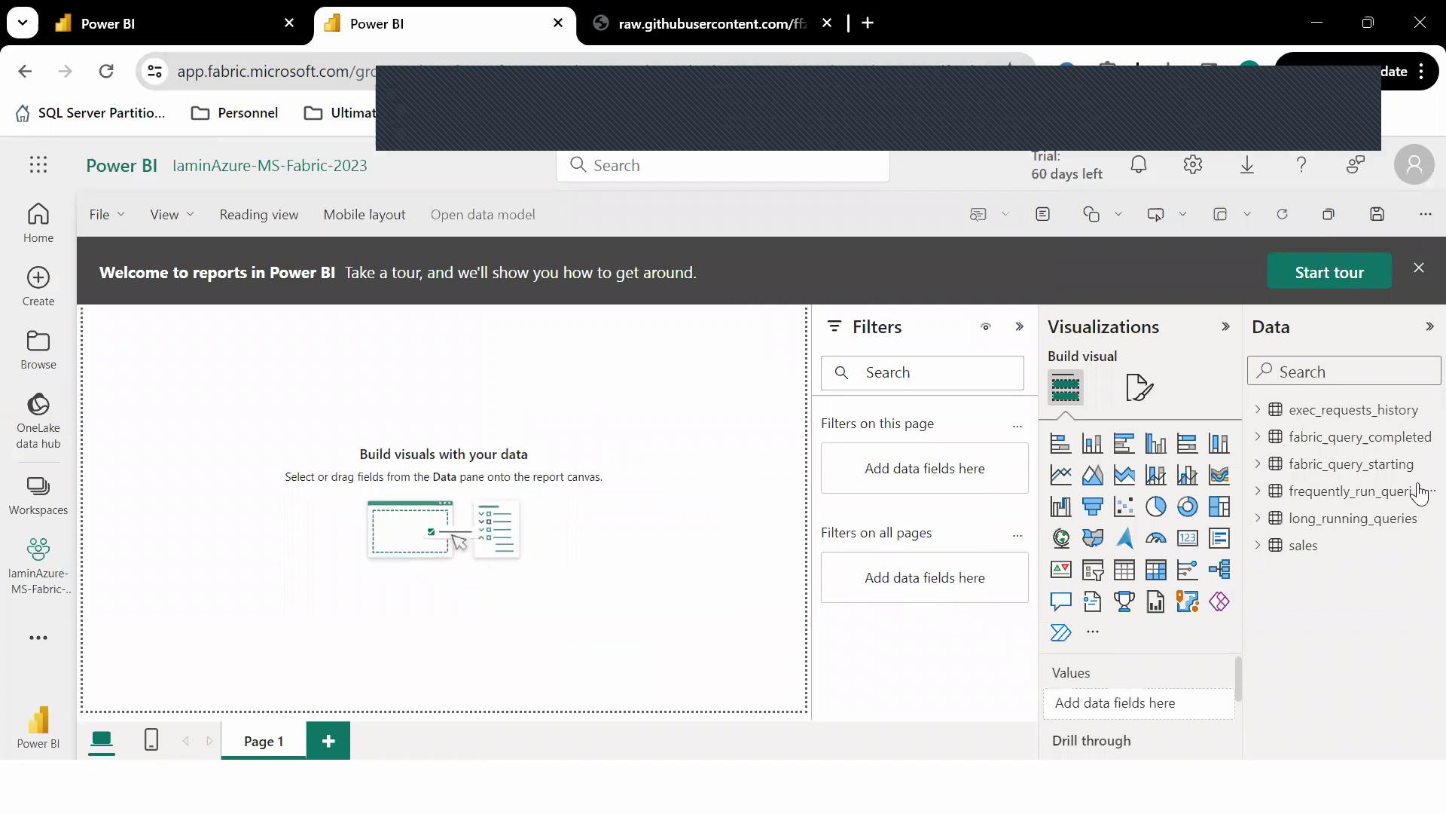
left_click(1260, 546)
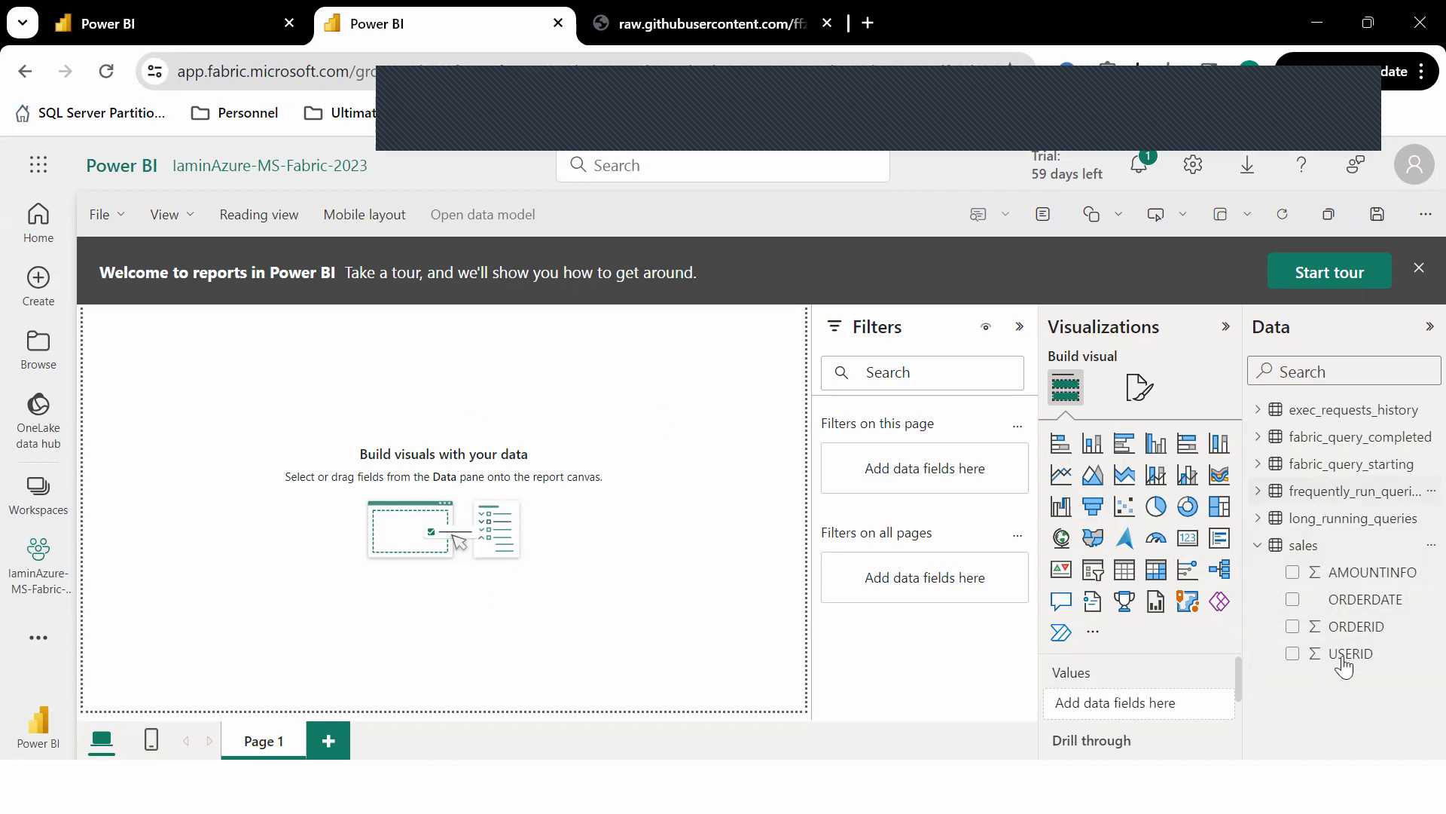
Build a table visual of ORDERDATE with Sum of AMOUNTINFO, totalling 64,139.22.
left_click(1293, 598)
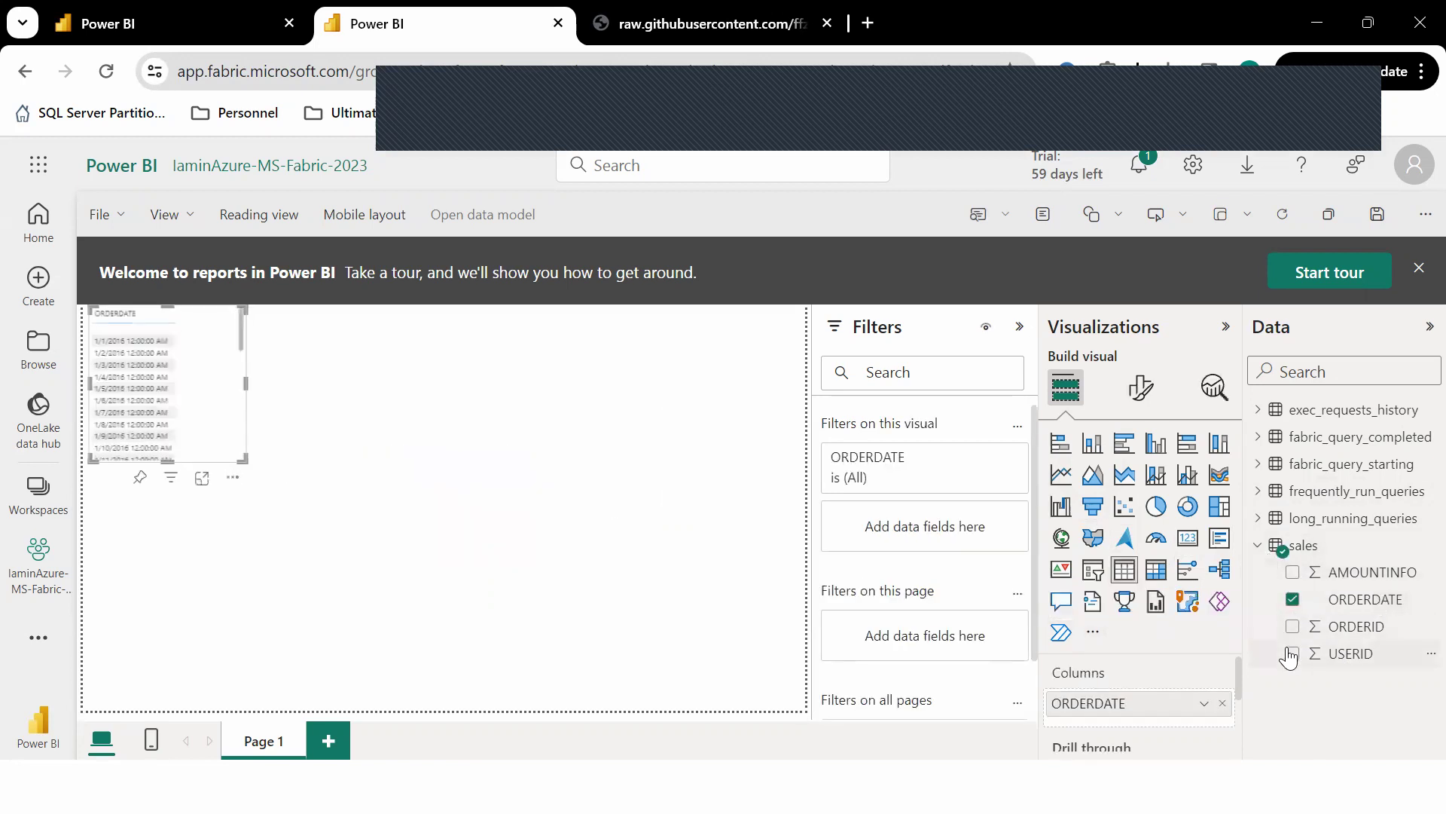
left_click(1292, 574)
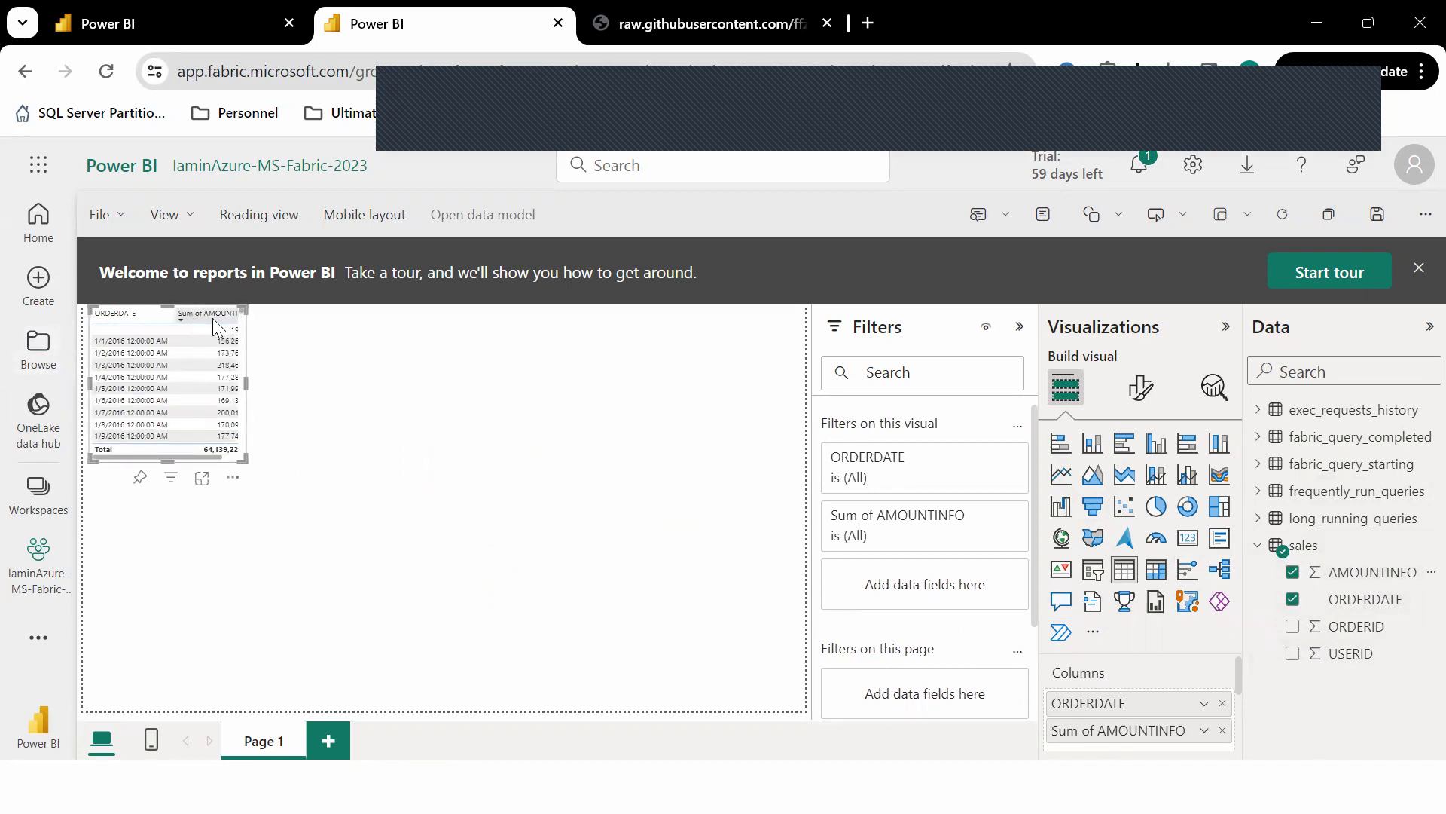
left_click(398, 399)
Add a clustered column chart plotting Sum of ORDERID by ORDERDATE.
left_click(1156, 443)
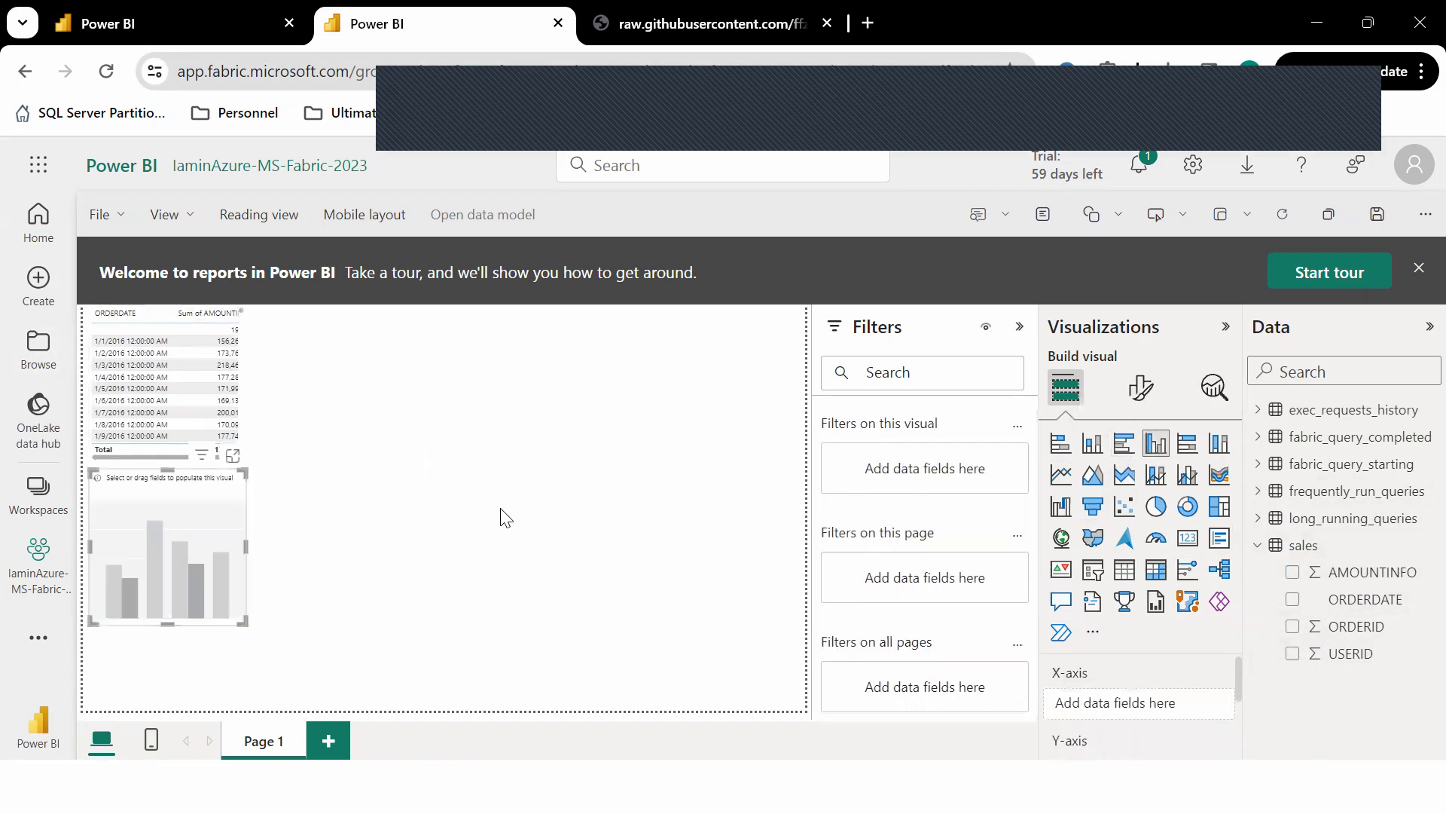
left_click(1292, 599)
left_click(1293, 626)
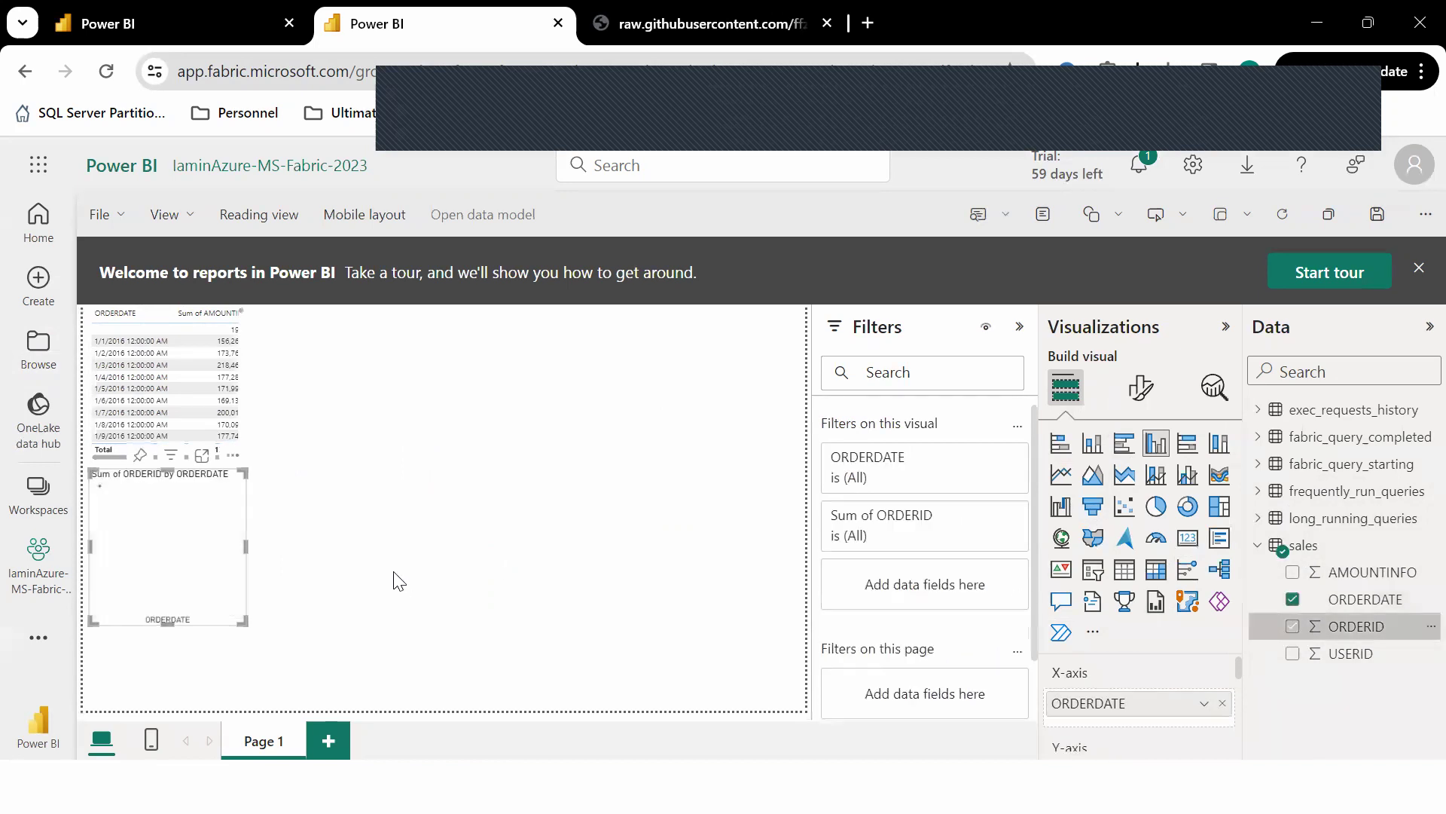
Filter the chart's ORDERDATE to 1/1/2016, 1/2/2016 and 1/3/2016 using basic filtering.
left_click(900, 481)
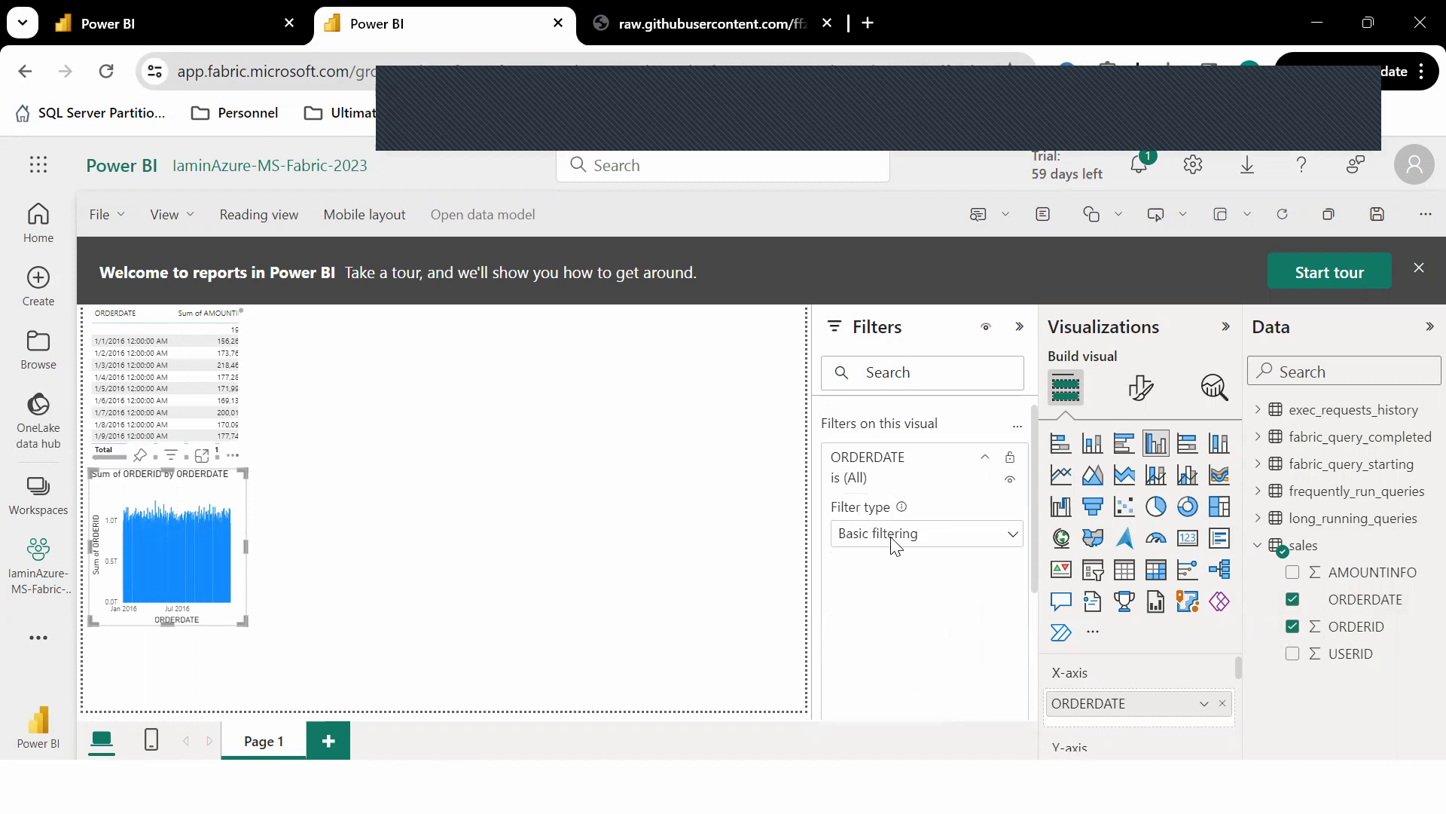
left_click(847, 617)
left_click(848, 641)
left_click(850, 668)
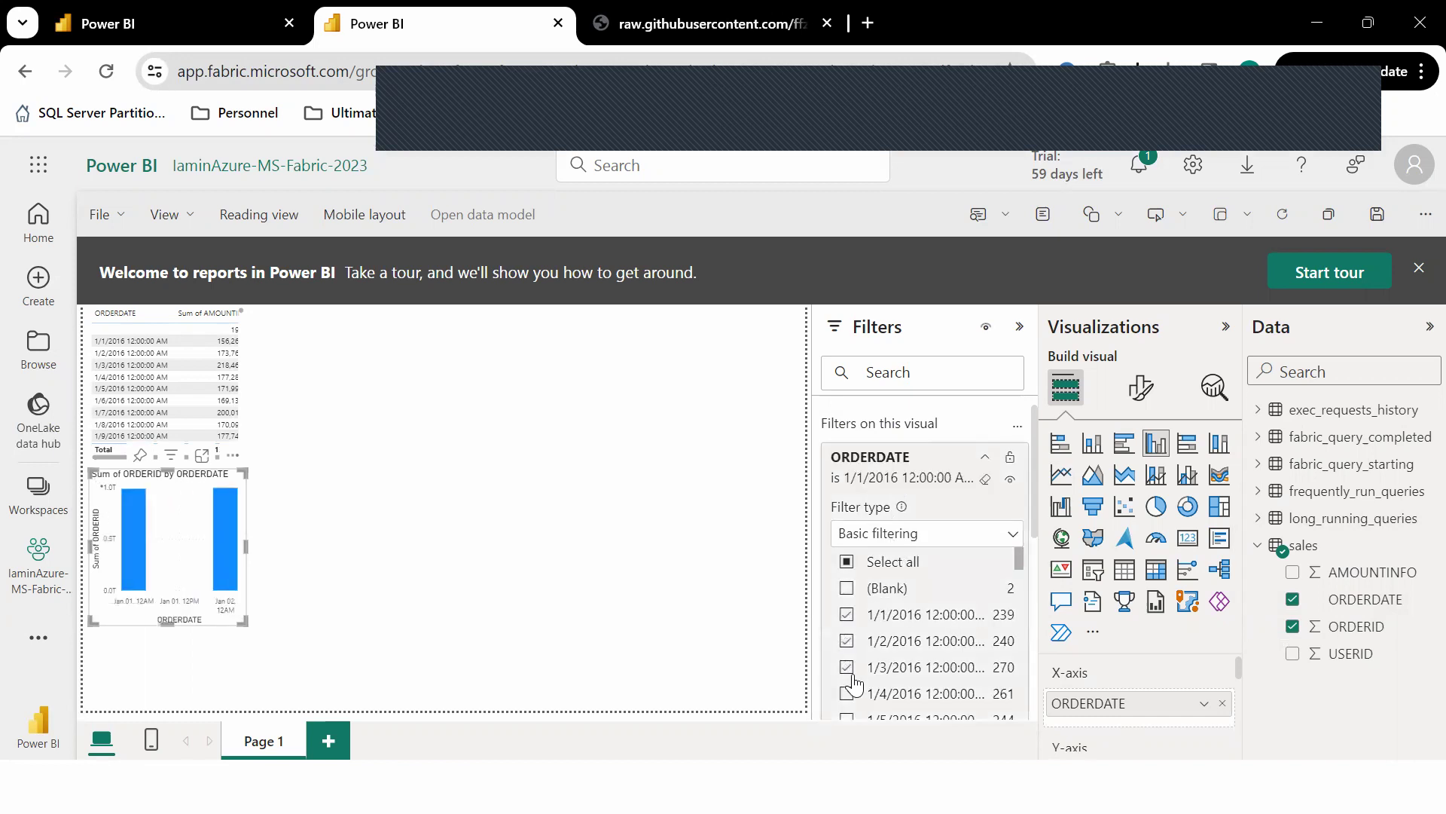
left_click(464, 475)
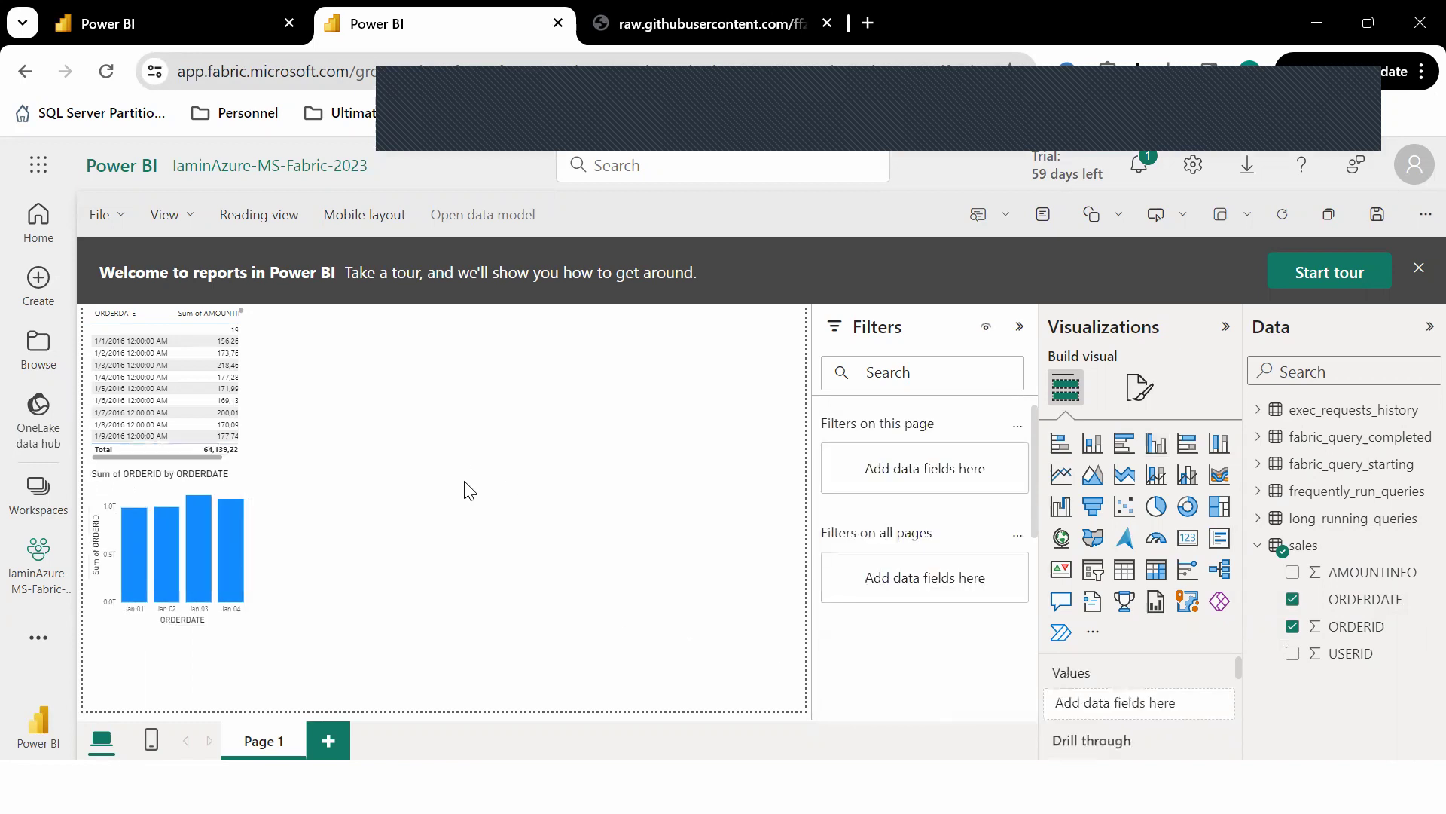